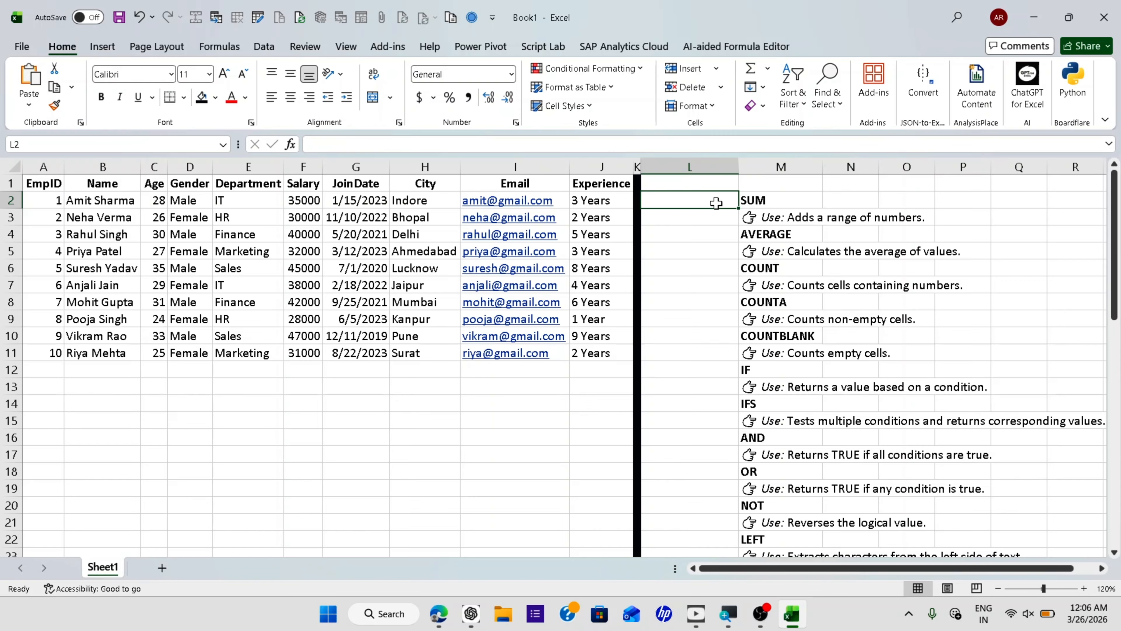
Step: Total the Salary values in cell L2 beside the SUM heading with =SUM(F2:F11)
type("=")
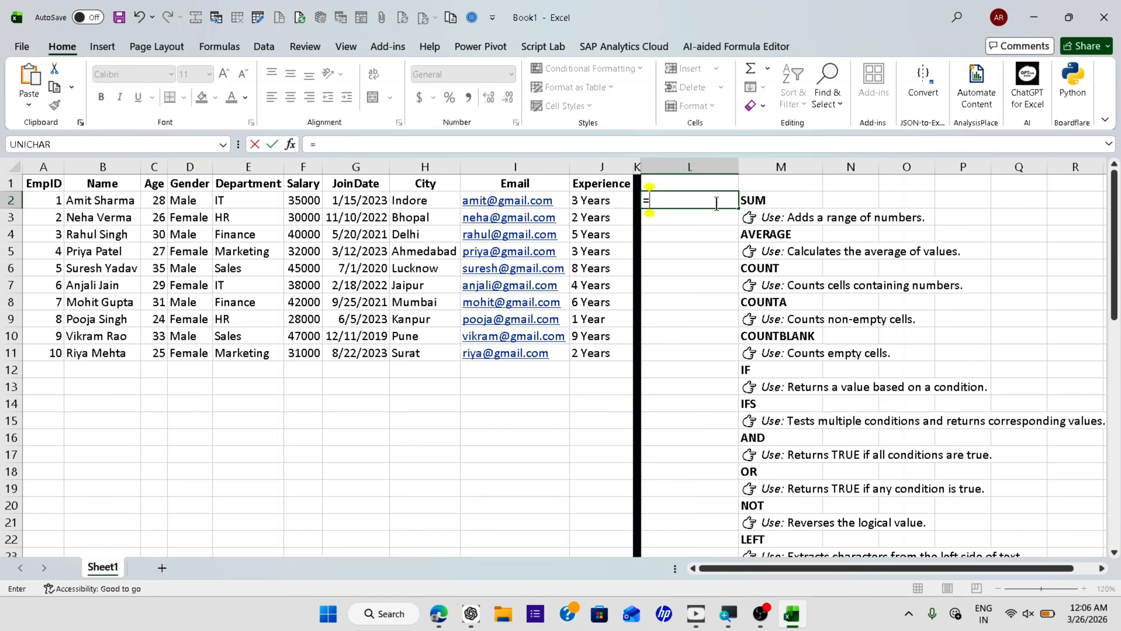
type("sum")
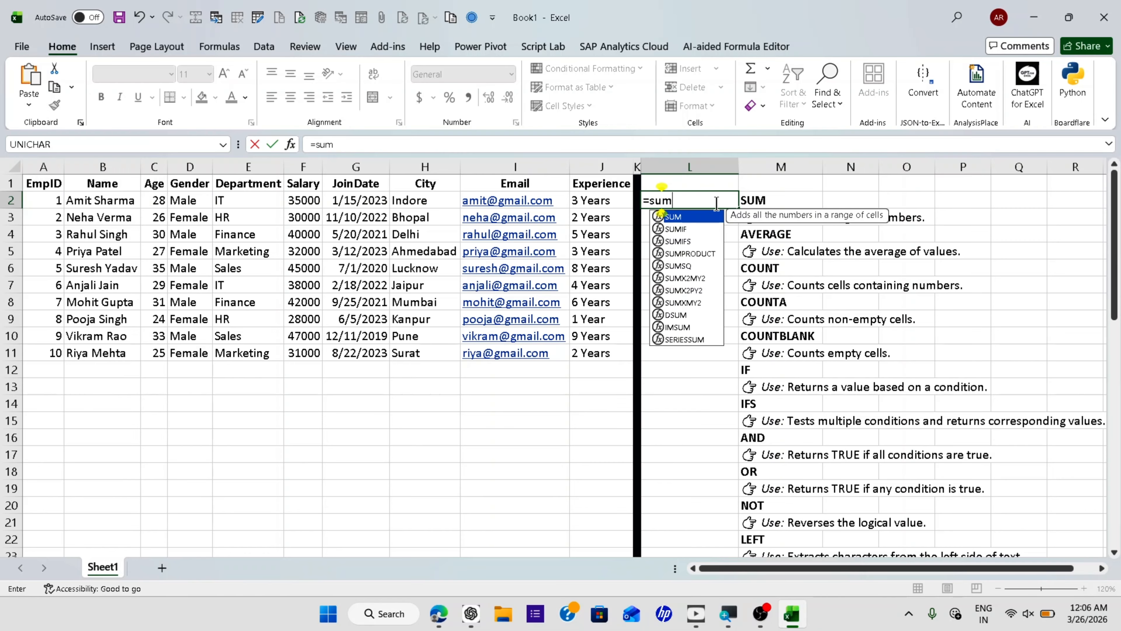
key("Tab")
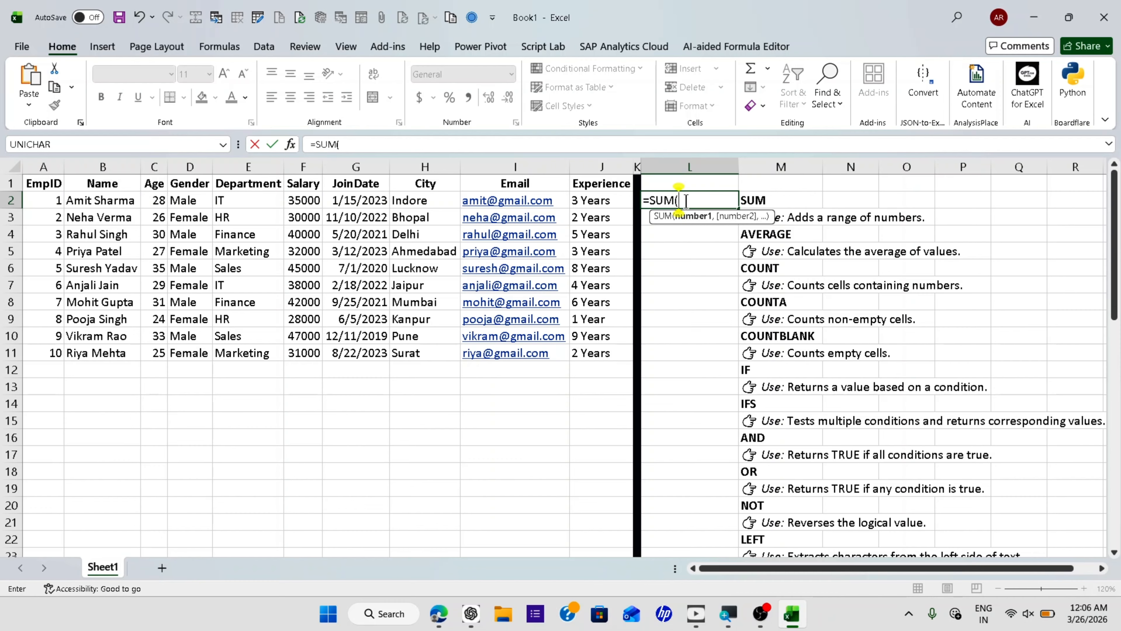
left_click_drag(300, 201, 306, 350)
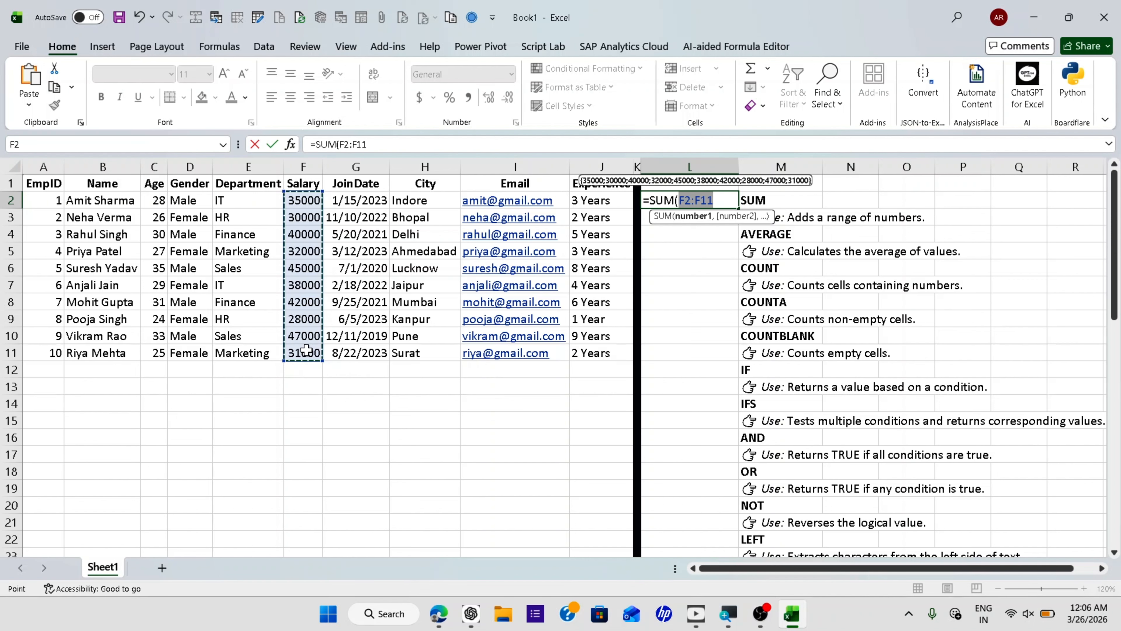
key("Return")
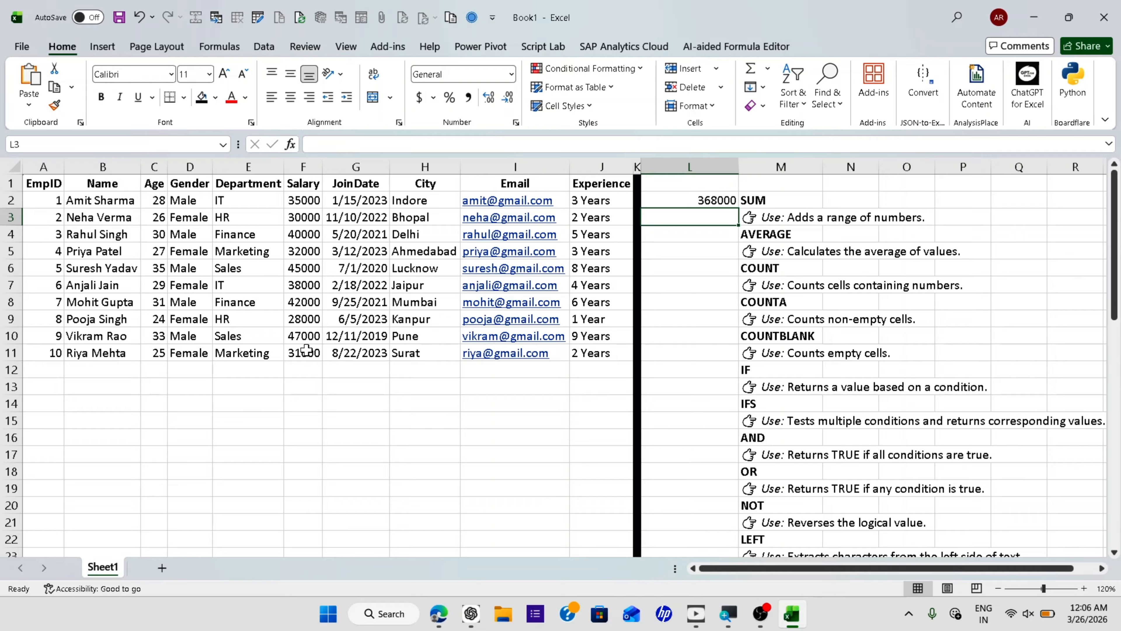
left_click(712, 203)
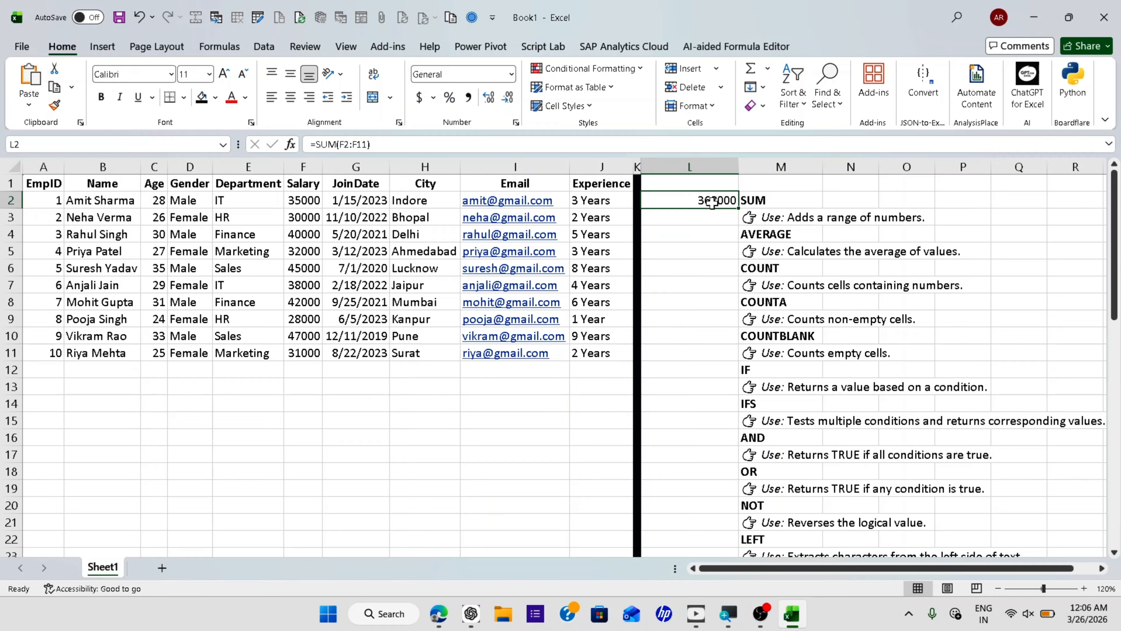
Step: Calculate the average of the Salary values in cell L4 with =AVERAGE(F2:F11)
left_click(695, 234)
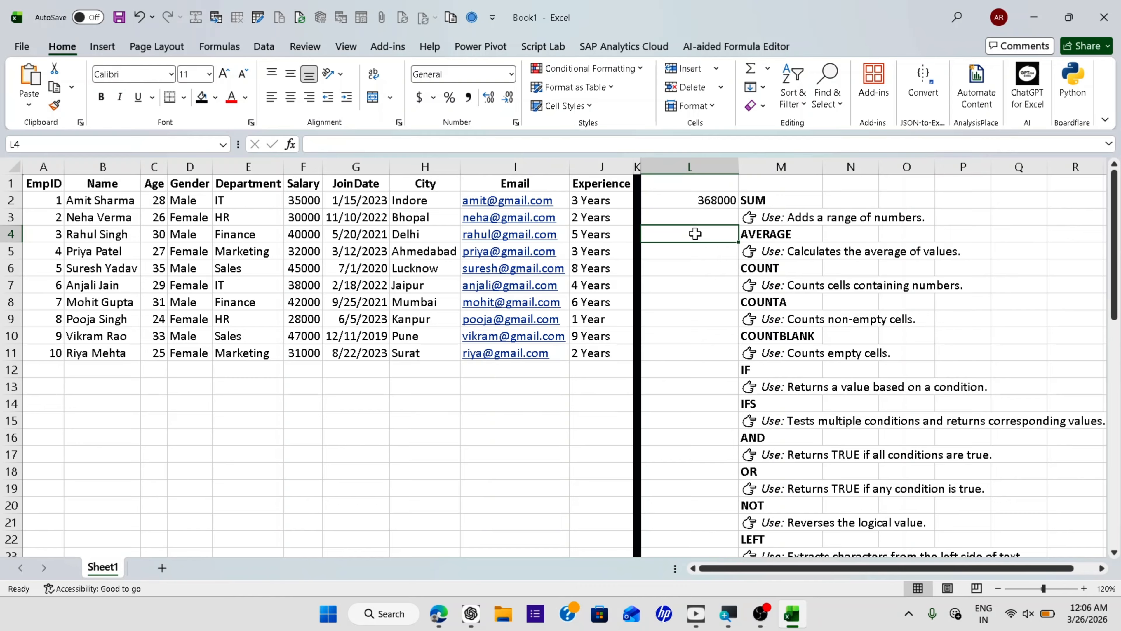
type("=averag")
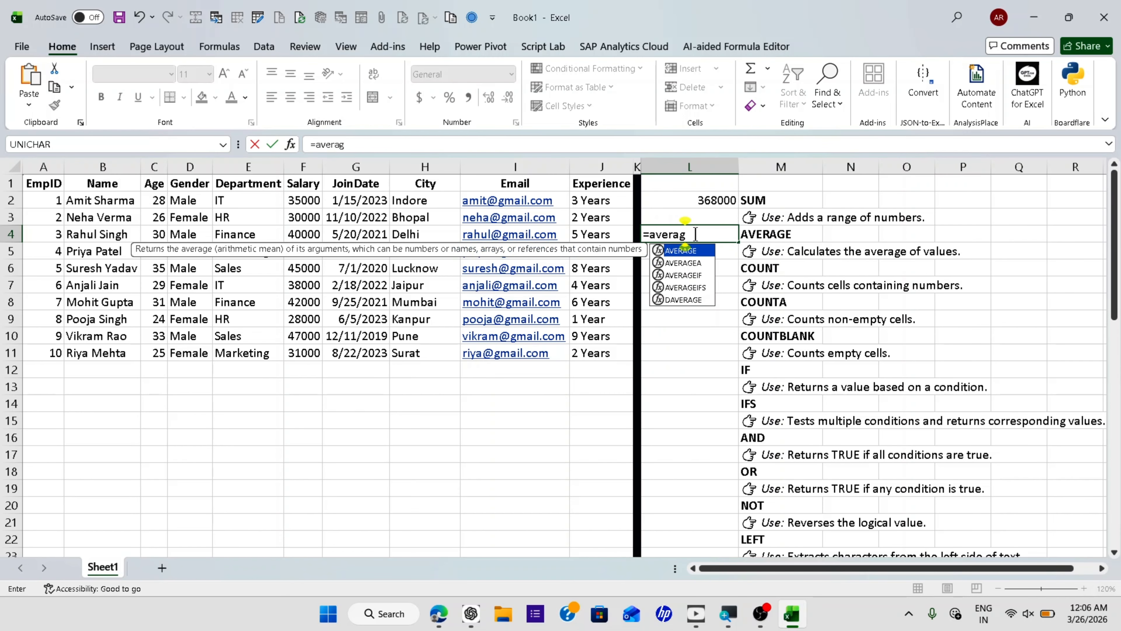
key("Tab")
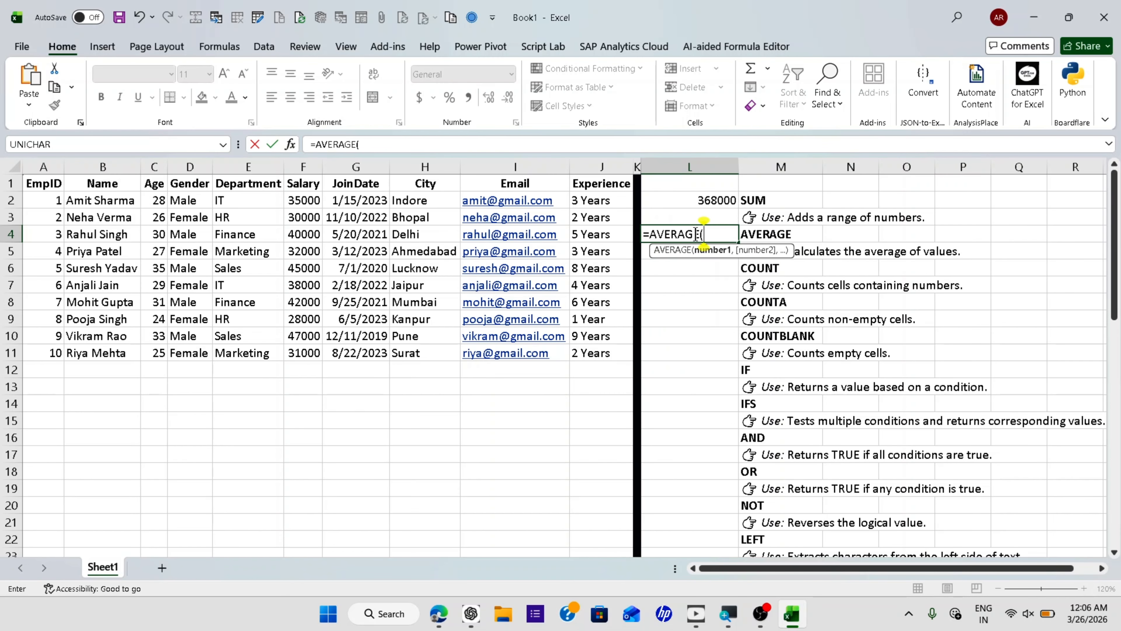
left_click_drag(289, 198, 305, 355)
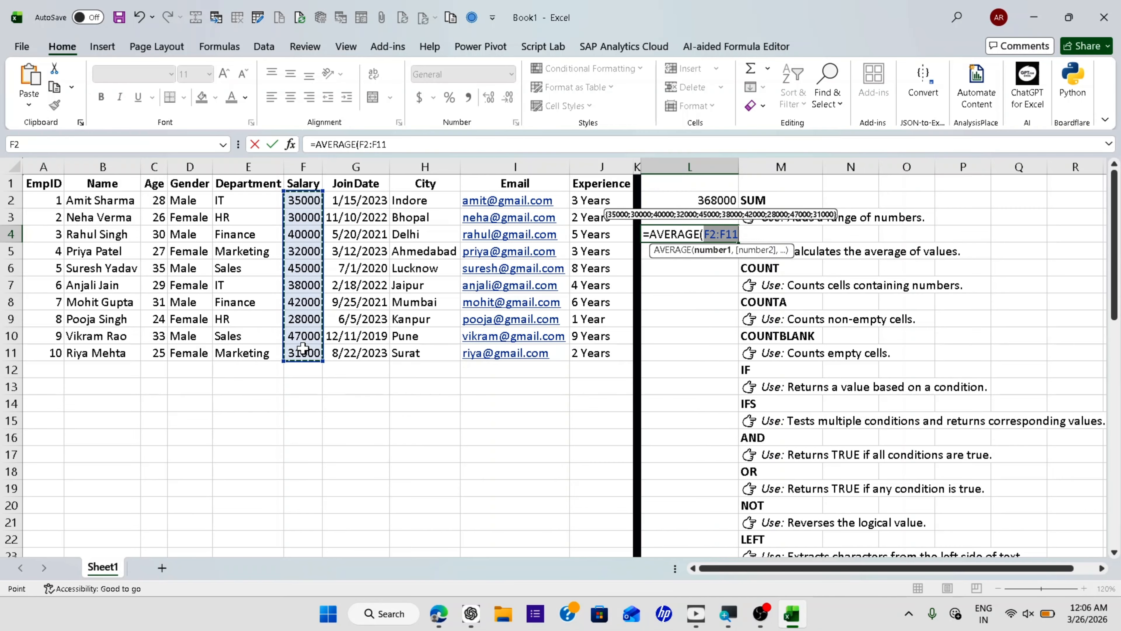
key("Return")
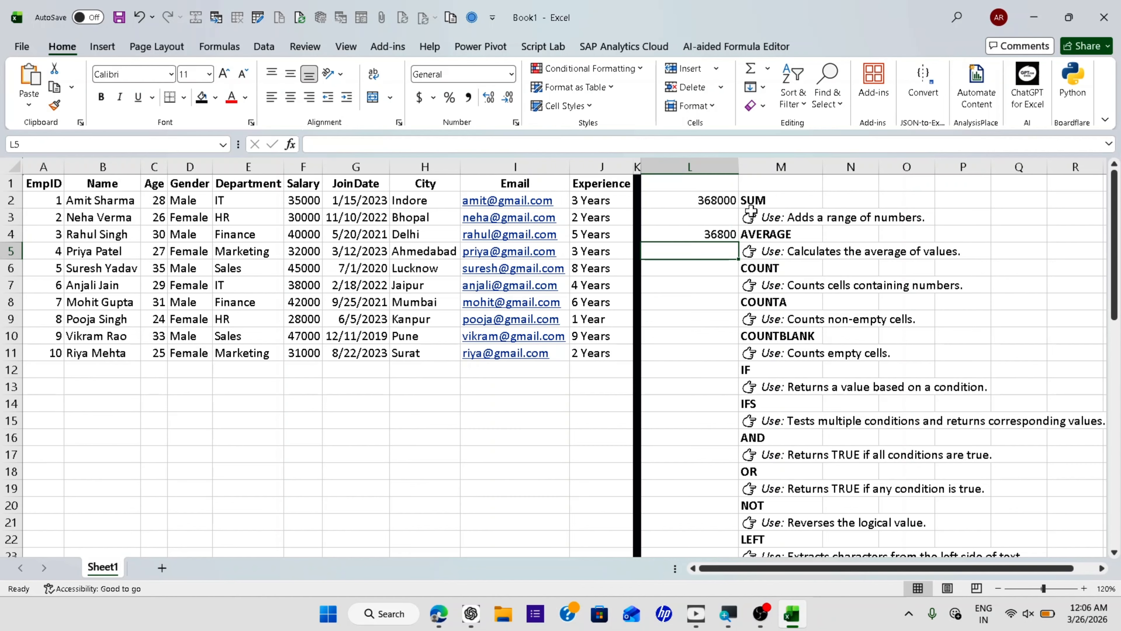
left_click(719, 234)
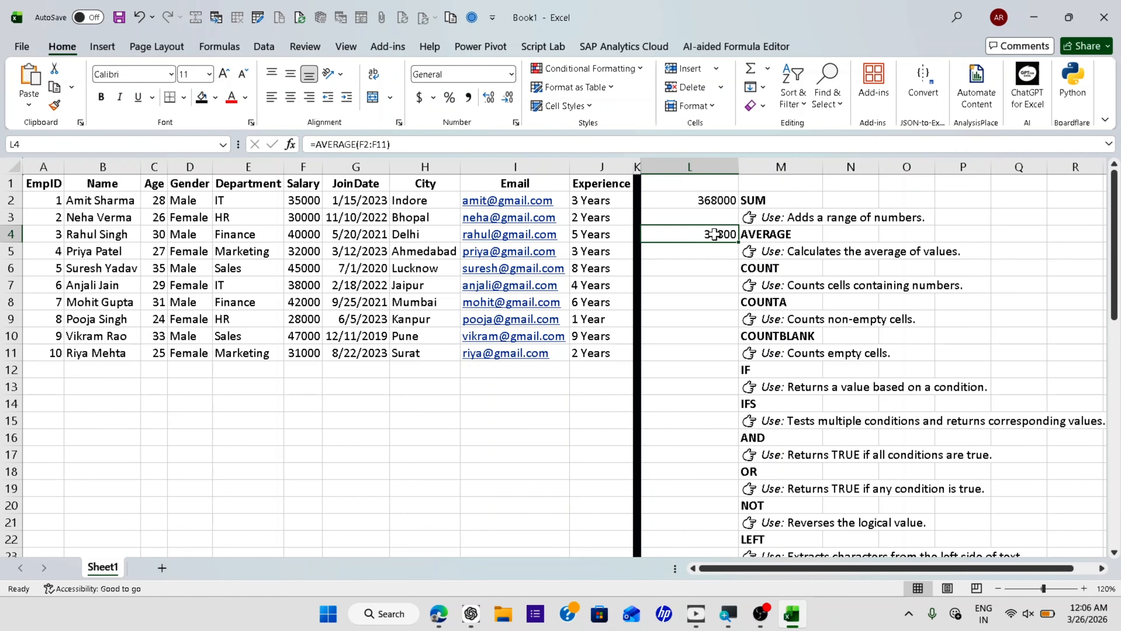
Step: Count the numeric Salary cells in cell L6 beside the COUNT heading with =COUNT(F2:F11)
left_click(703, 264)
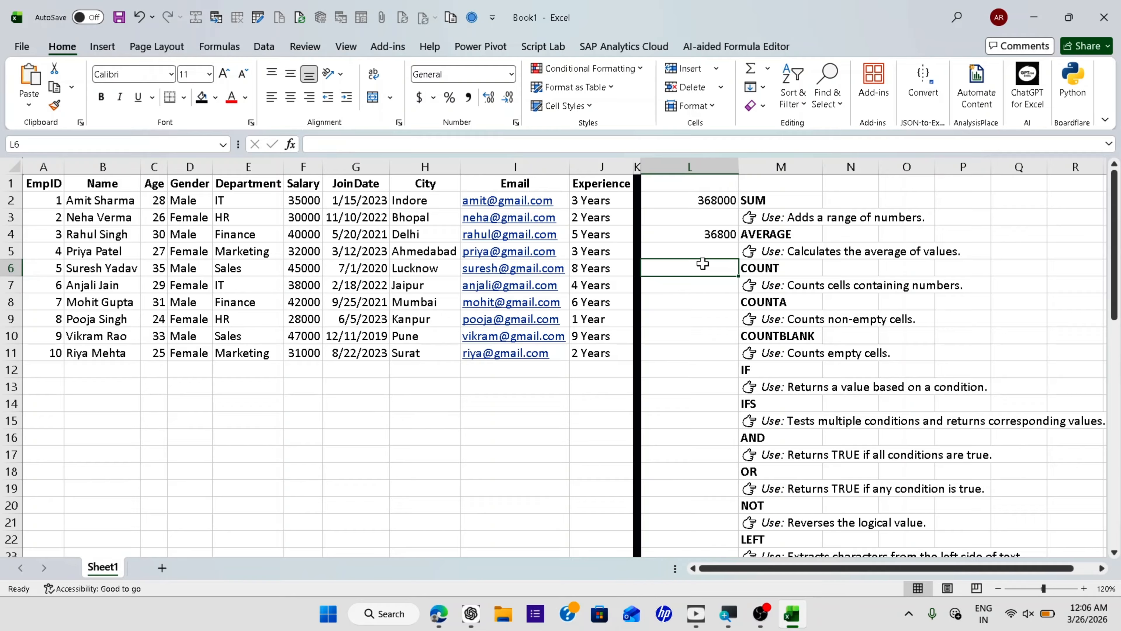
type("=coun")
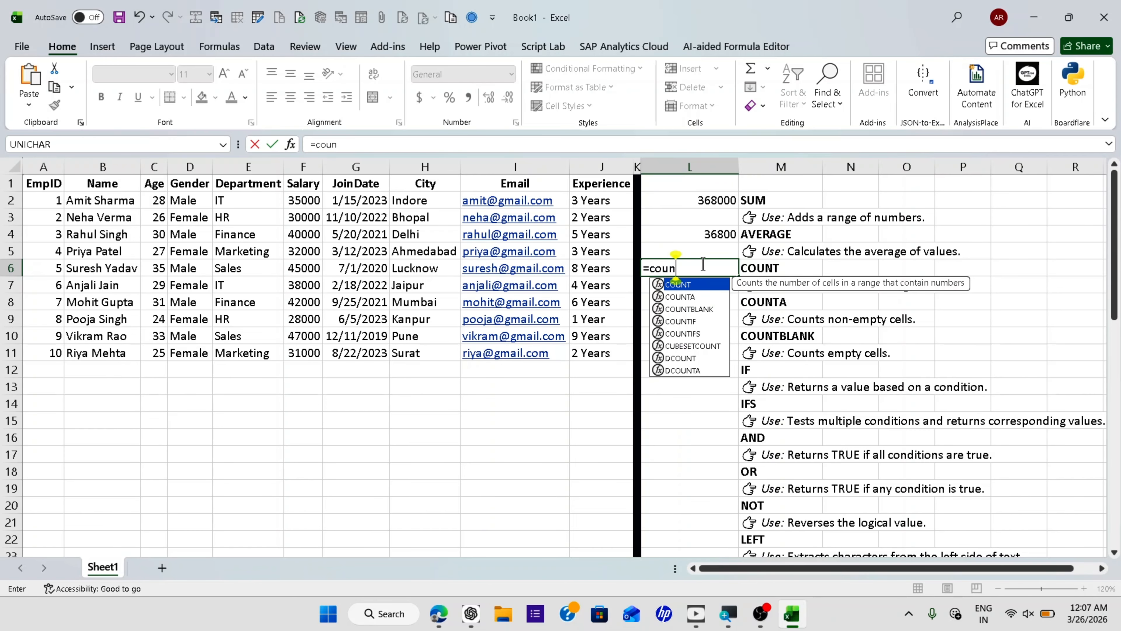
key("Tab")
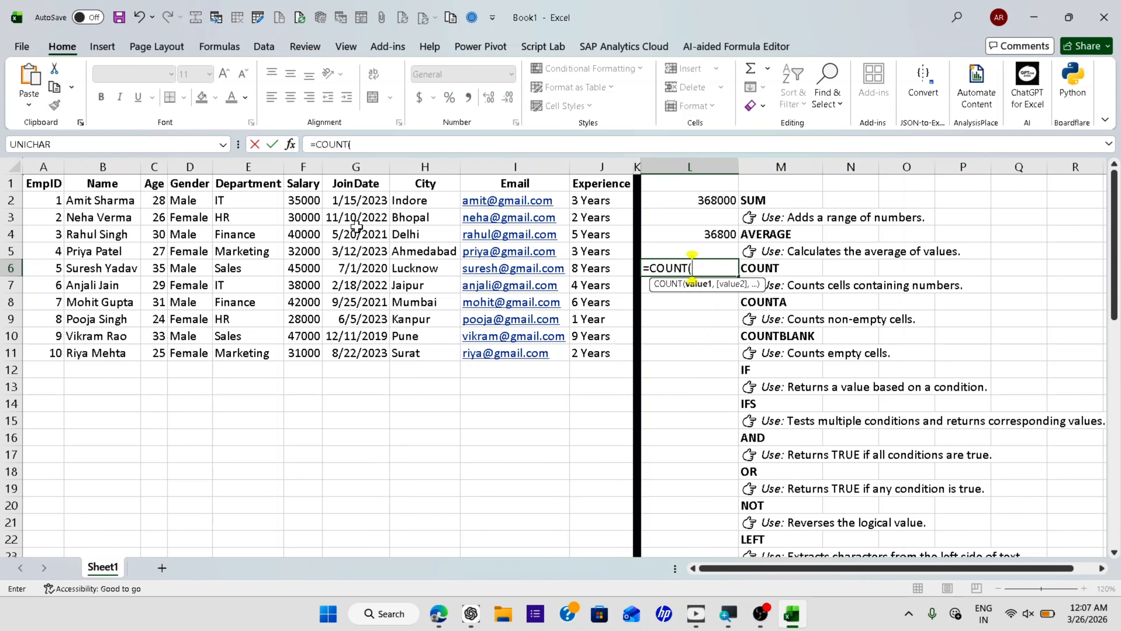
left_click_drag(305, 200, 305, 353)
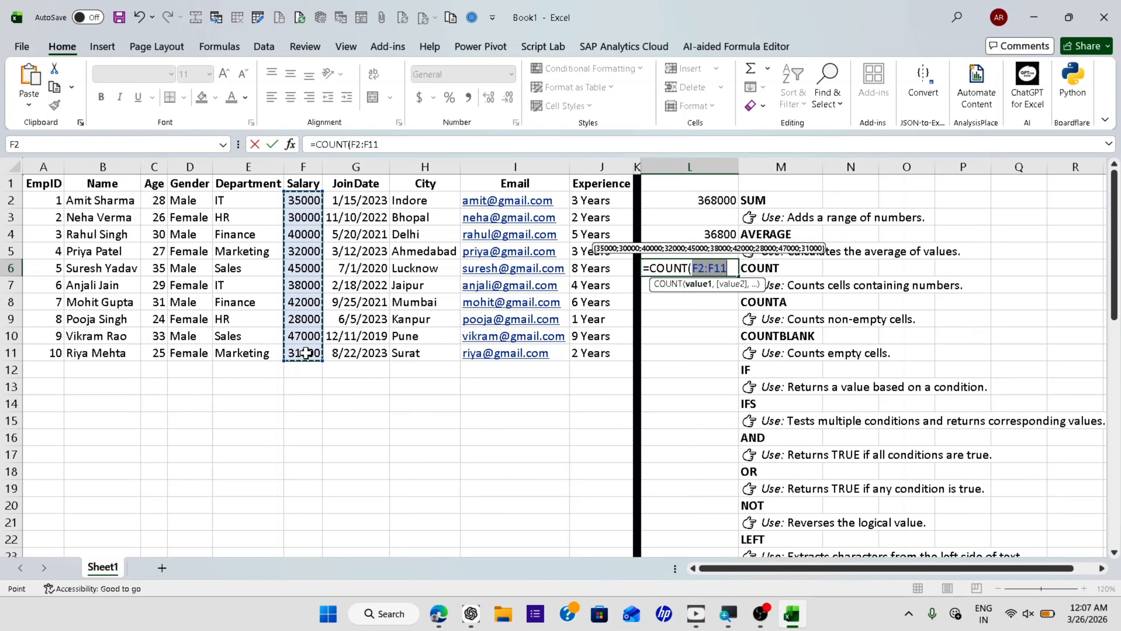
key("Return")
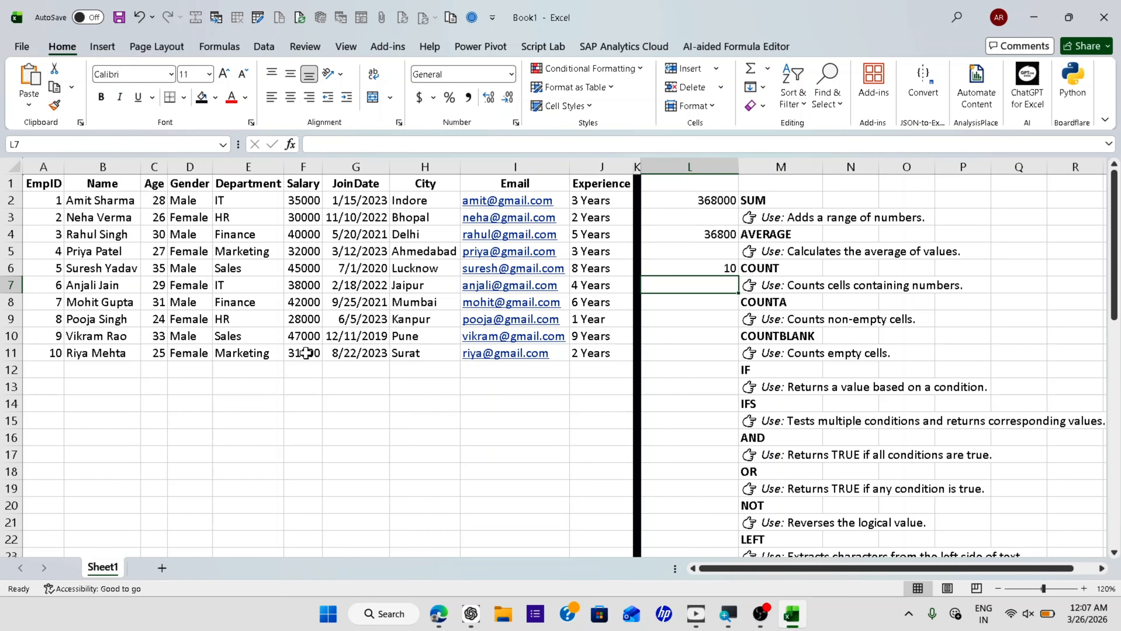
Step: Count the non-empty Name cells in cell L8 beside the COUNTA heading with =COUNTA(B2:B11)
left_click(697, 317)
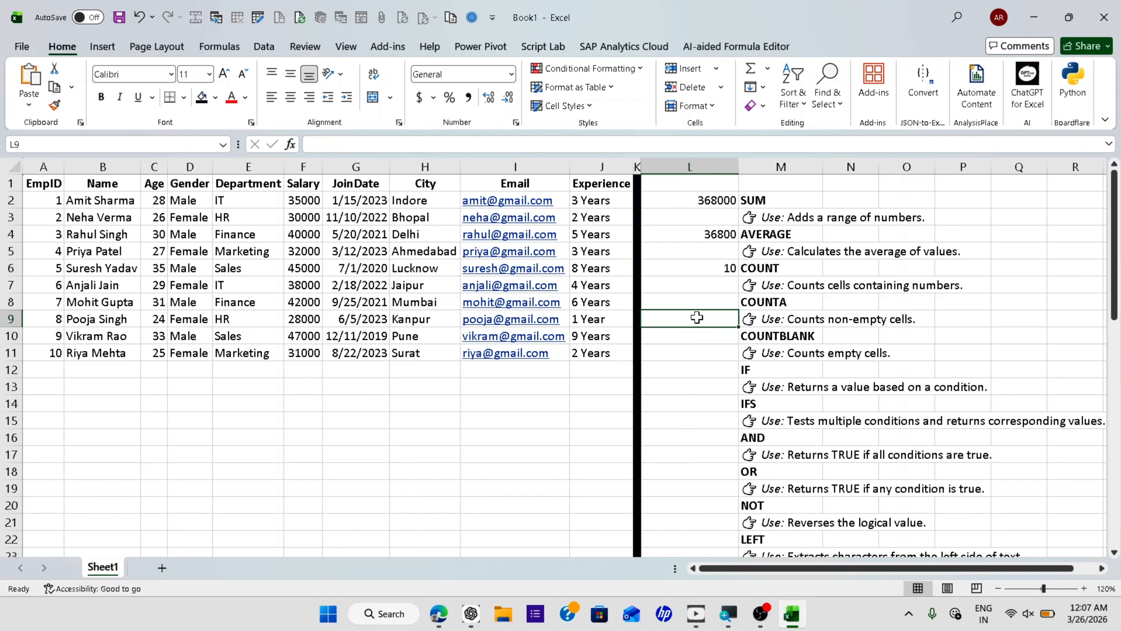
double_click(697, 317)
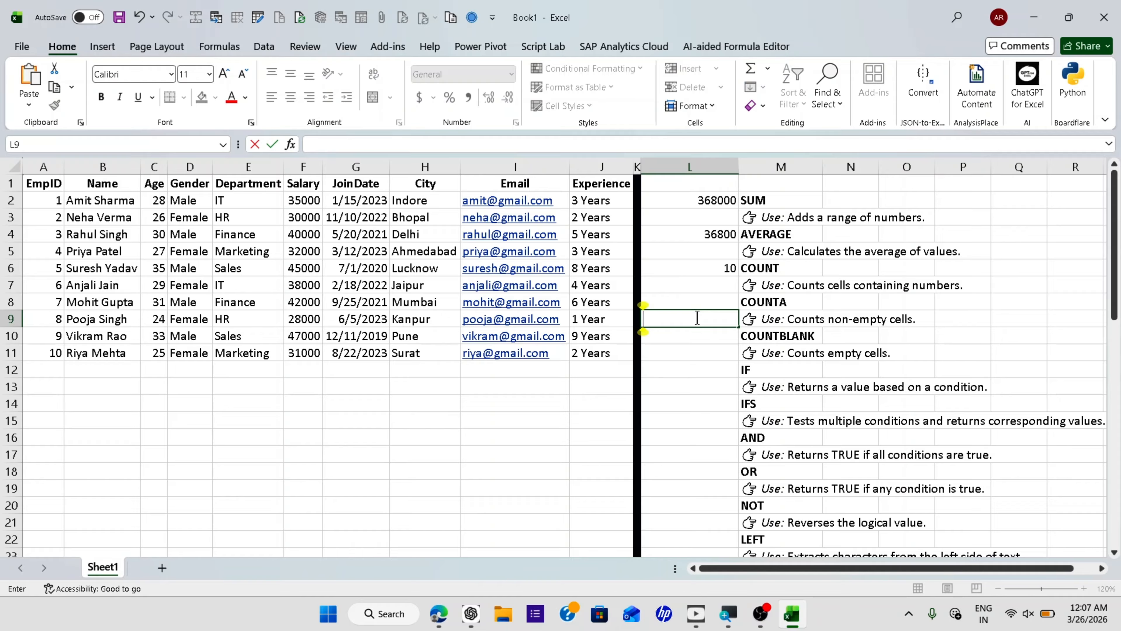
key("Up")
type("=co")
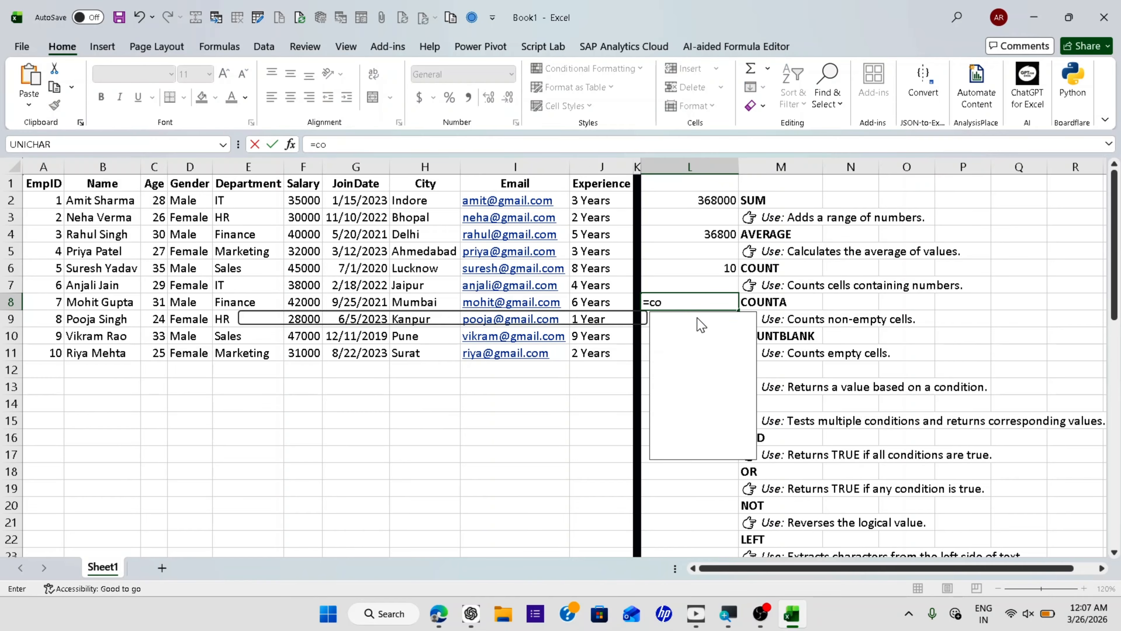
type("unta")
double_click(673, 322)
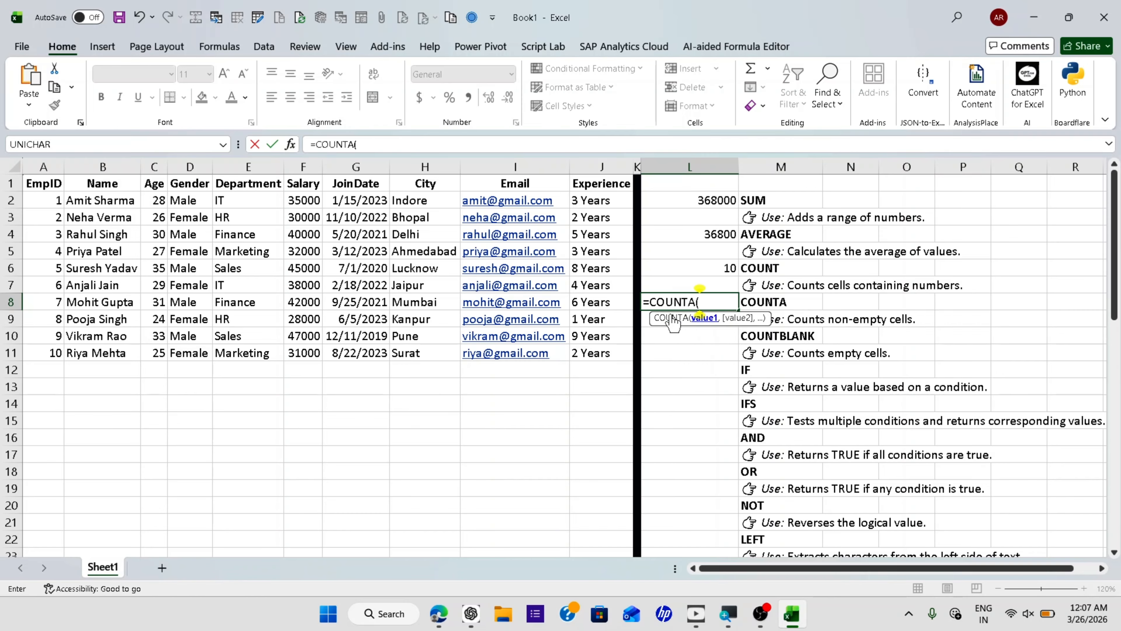
left_click(104, 199)
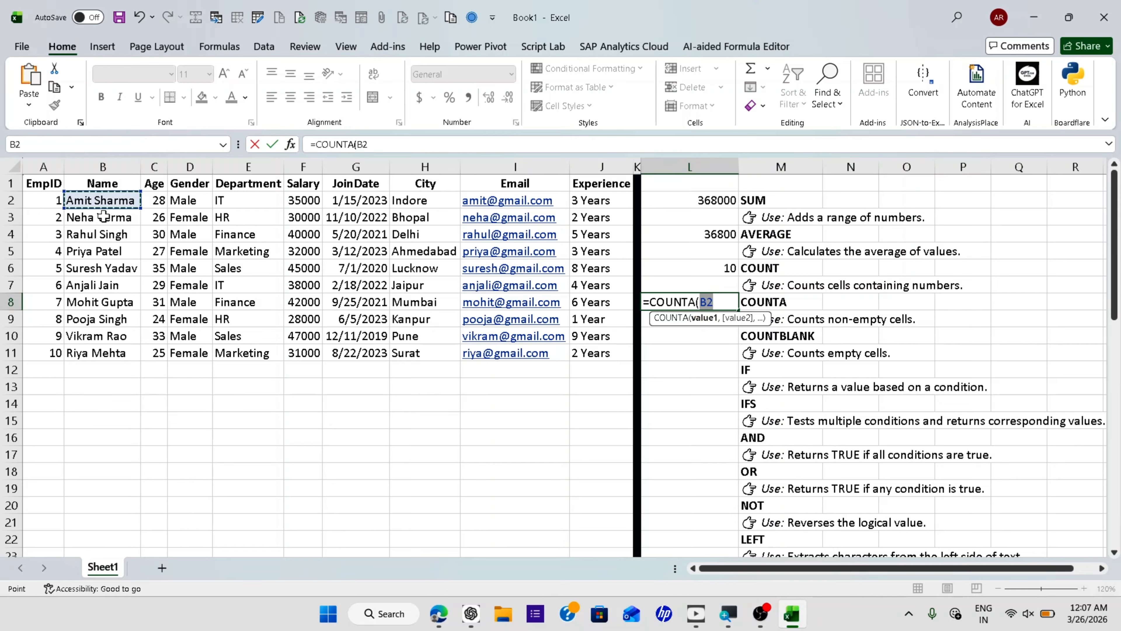
left_click_drag(103, 216, 103, 350)
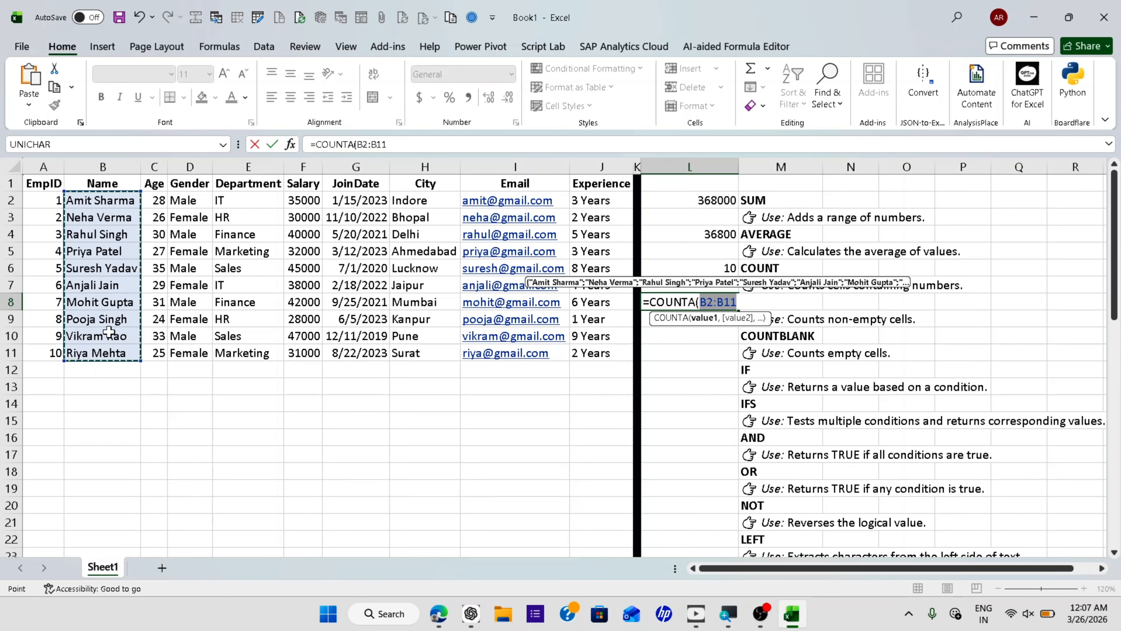
key("Return")
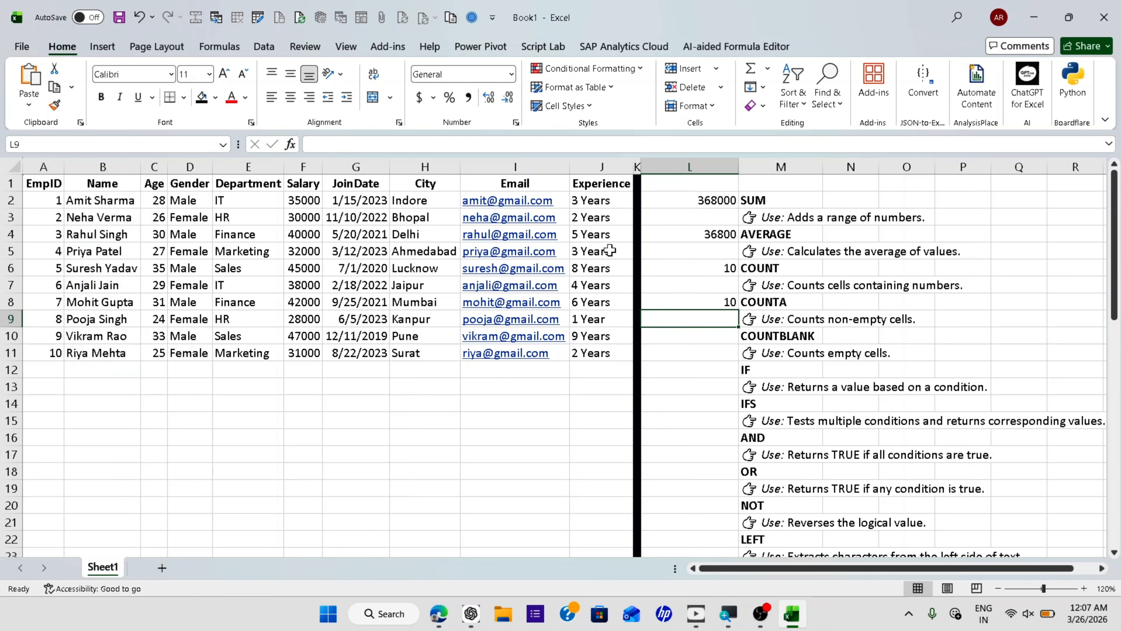
left_click(696, 303)
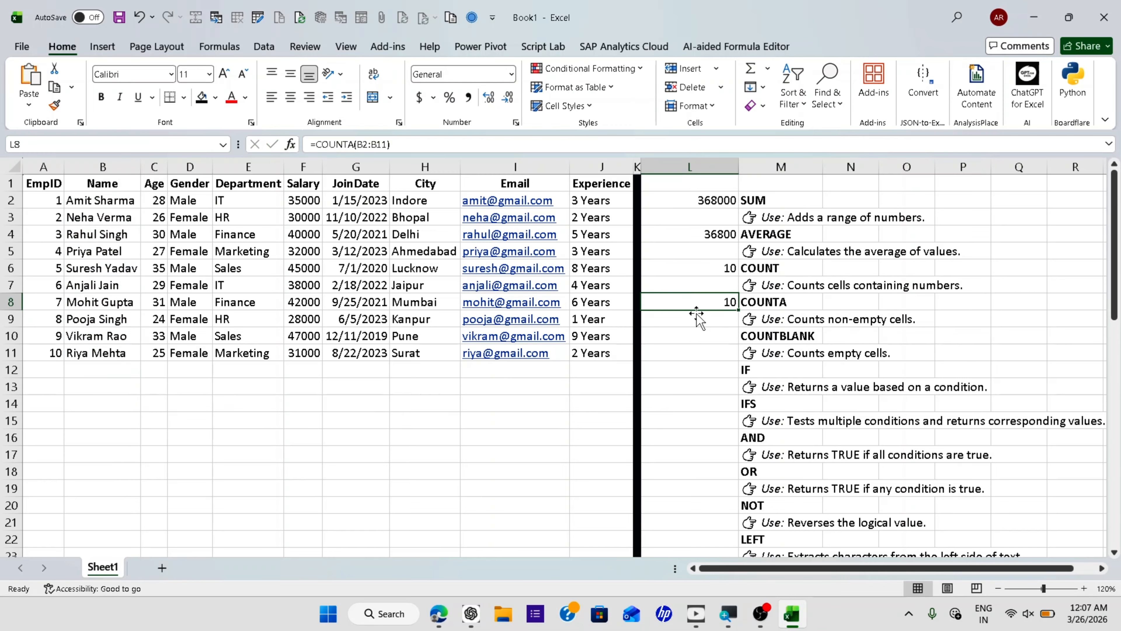
Step: Clear the Department entry in cell E6 so the employee table has a blank cell
left_click(697, 334)
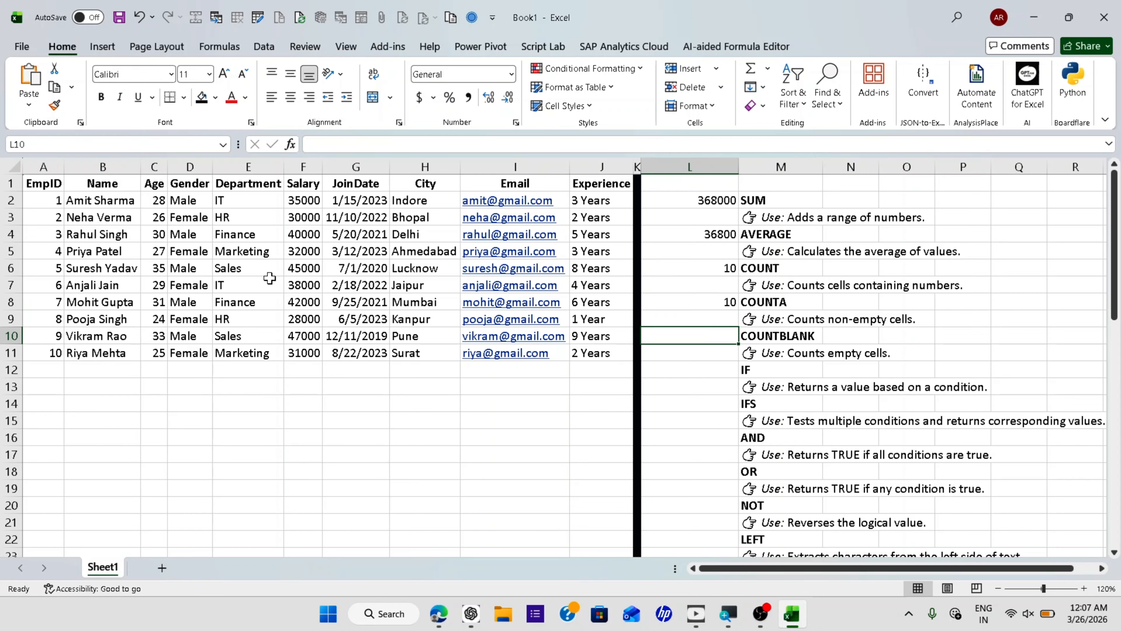
left_click(258, 275)
key("Delete")
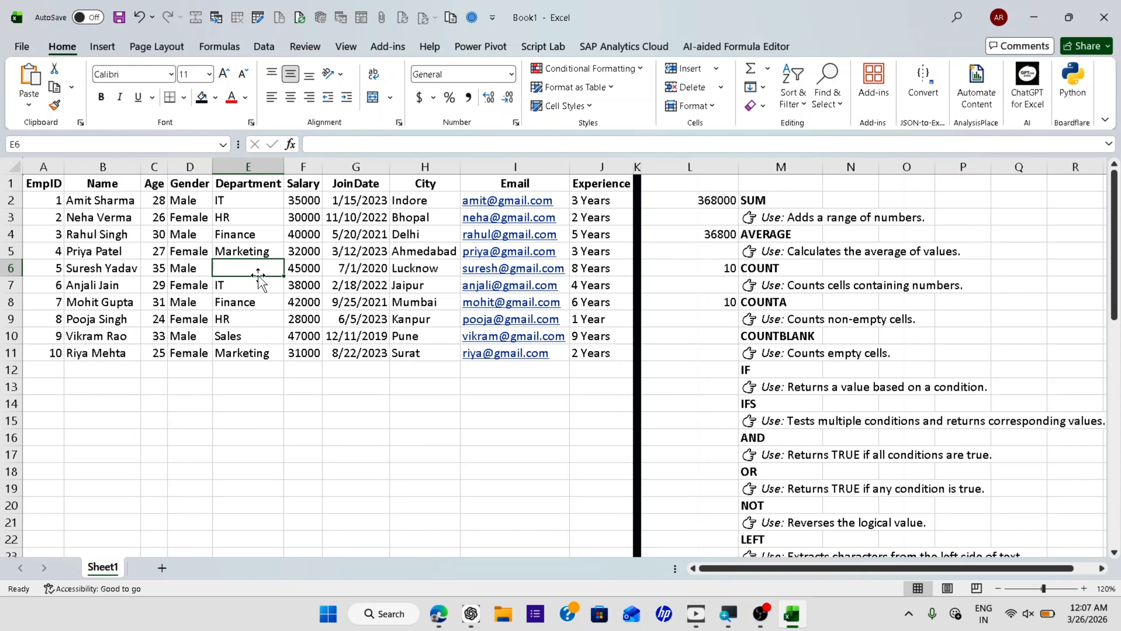
left_click(266, 288)
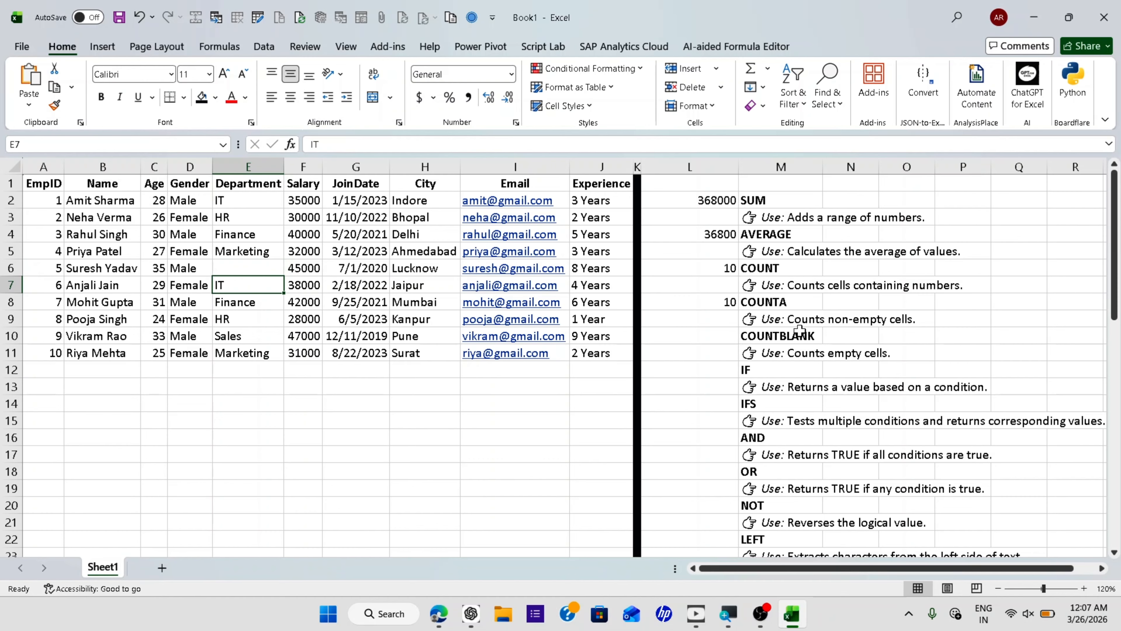
Step: Count the empty cells of the whole employee table in cell L11 with =COUNTBLANK(A1:J11)
left_click(707, 341)
mouse_move(722, 352)
left_mouse_down()
mouse_move(762, 319)
mouse_move(712, 351)
left_mouse_up()
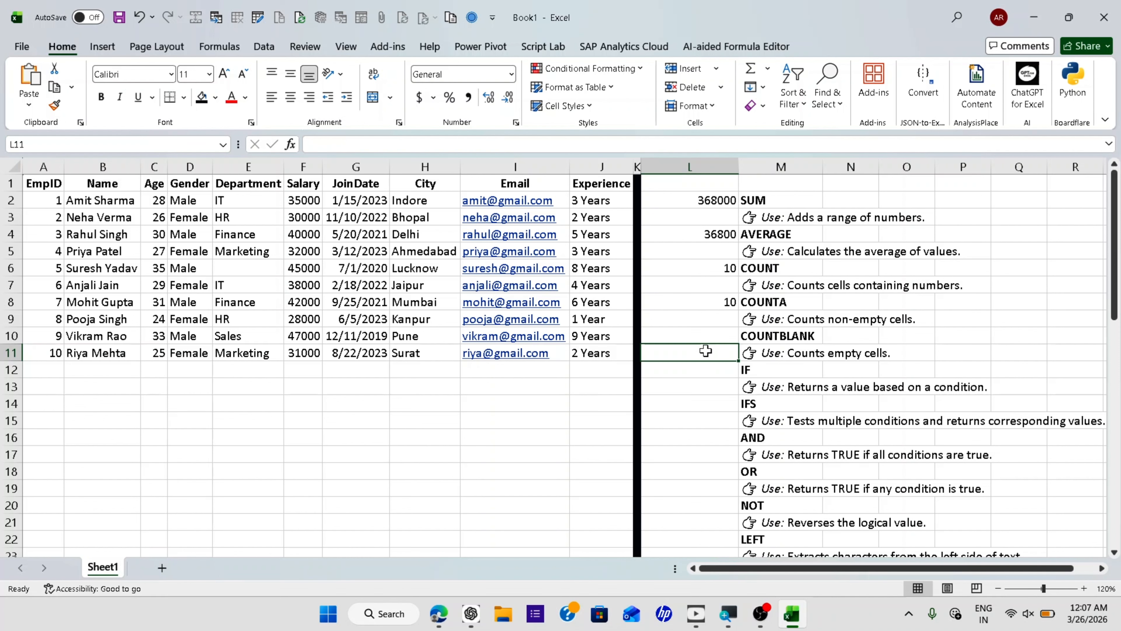
type("=c")
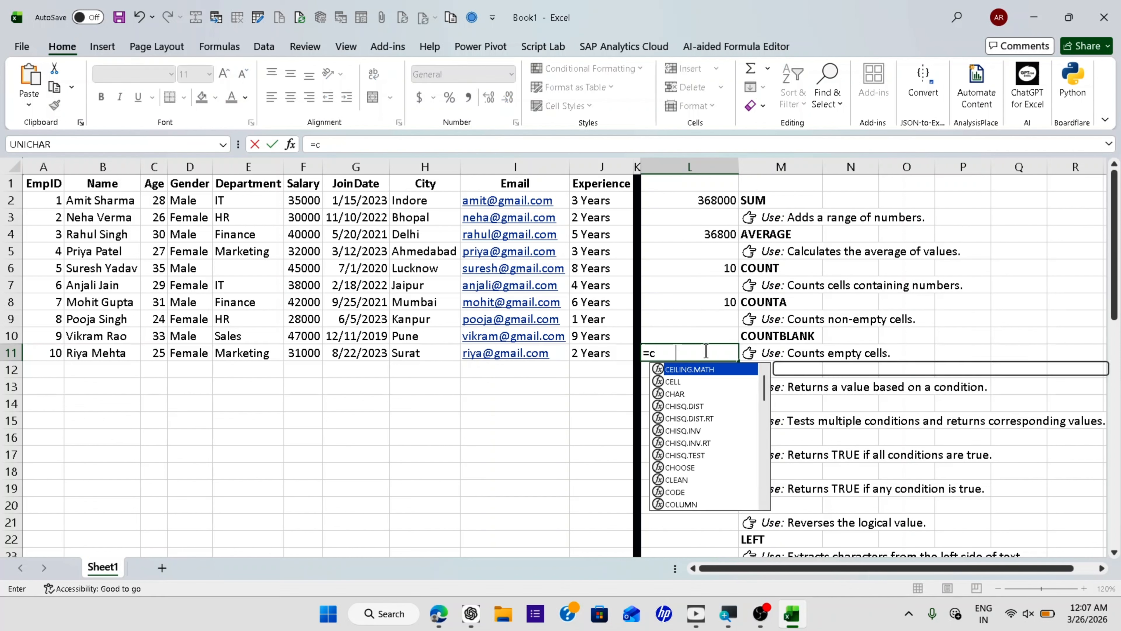
type("ount")
key("Down")
key("Down")
key("Tab")
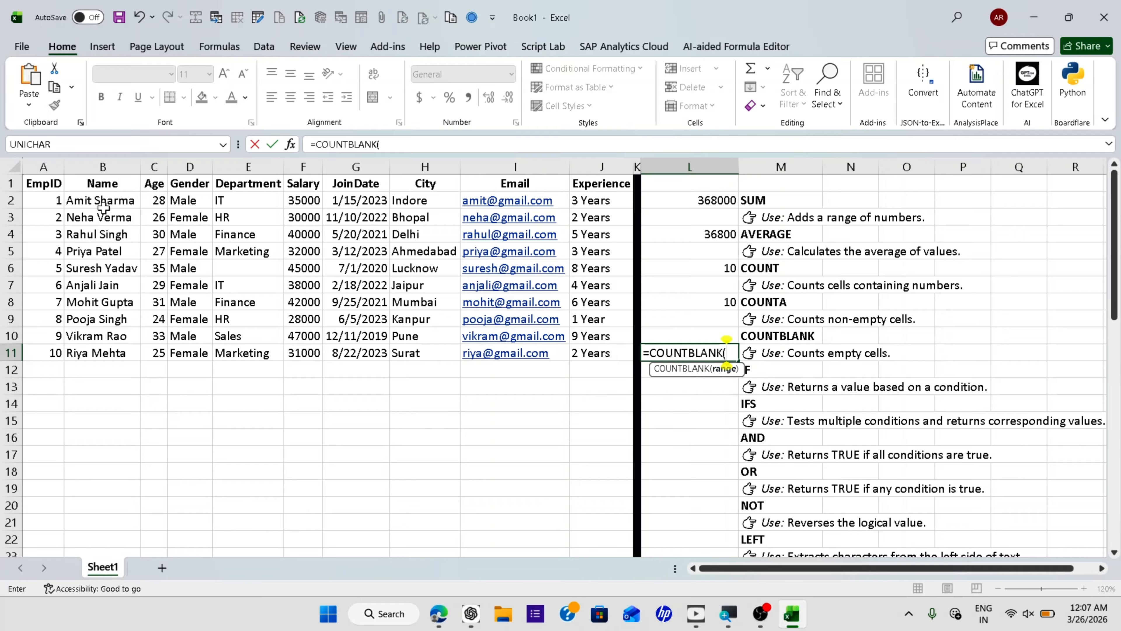
left_click_drag(52, 184, 588, 352)
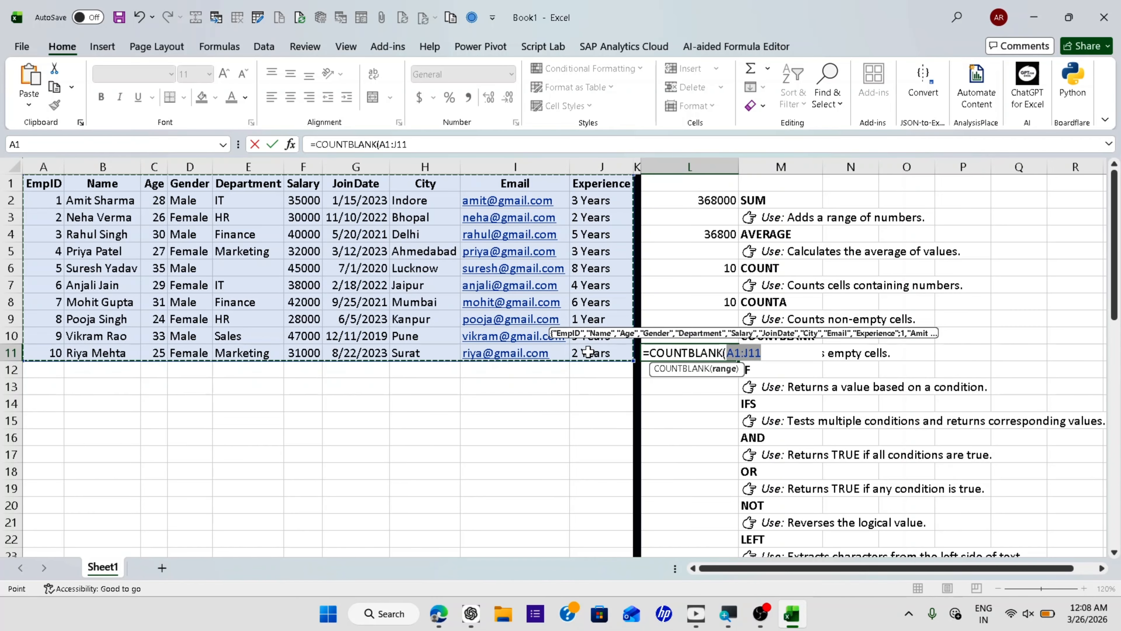
key("Return")
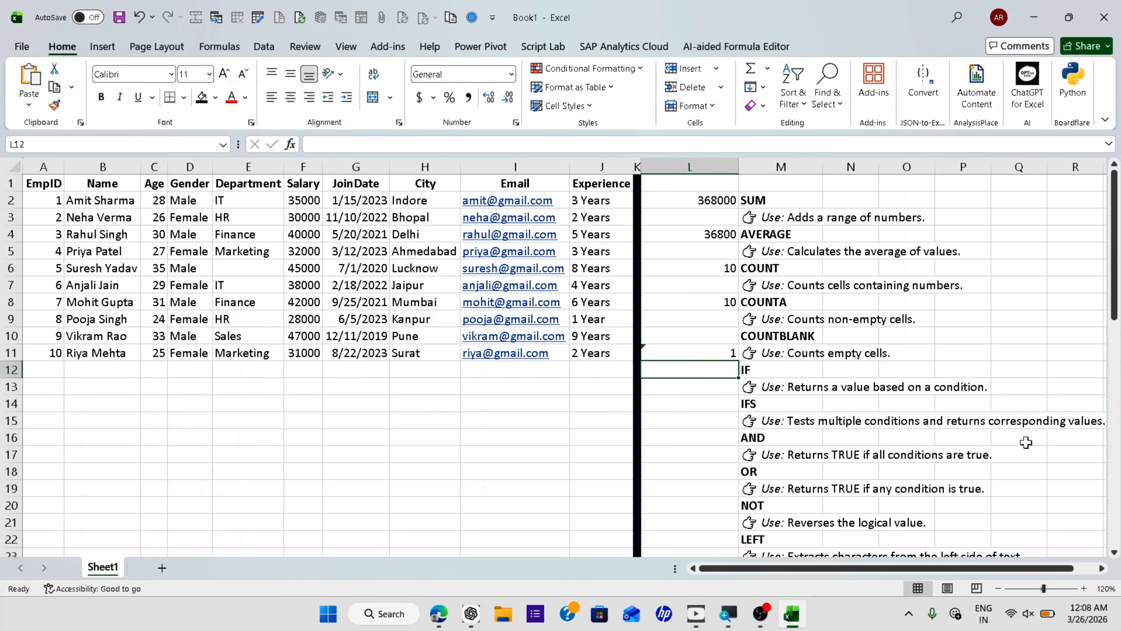
left_click(731, 352)
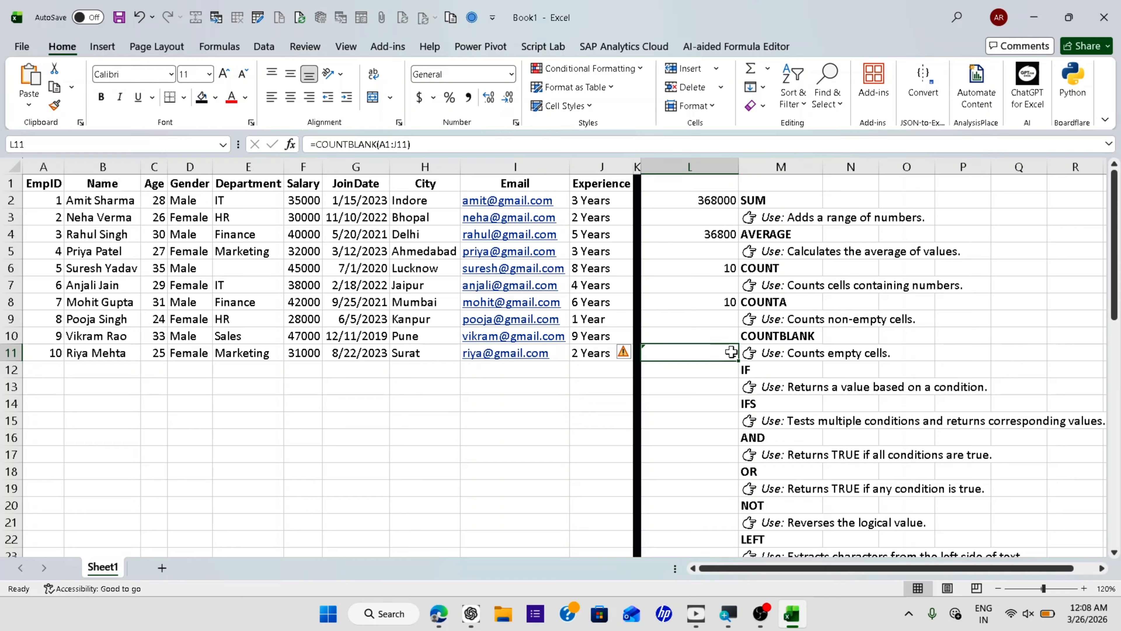
Step: Begin an IF formula in cell L12 beside the IF heading
left_click(714, 371)
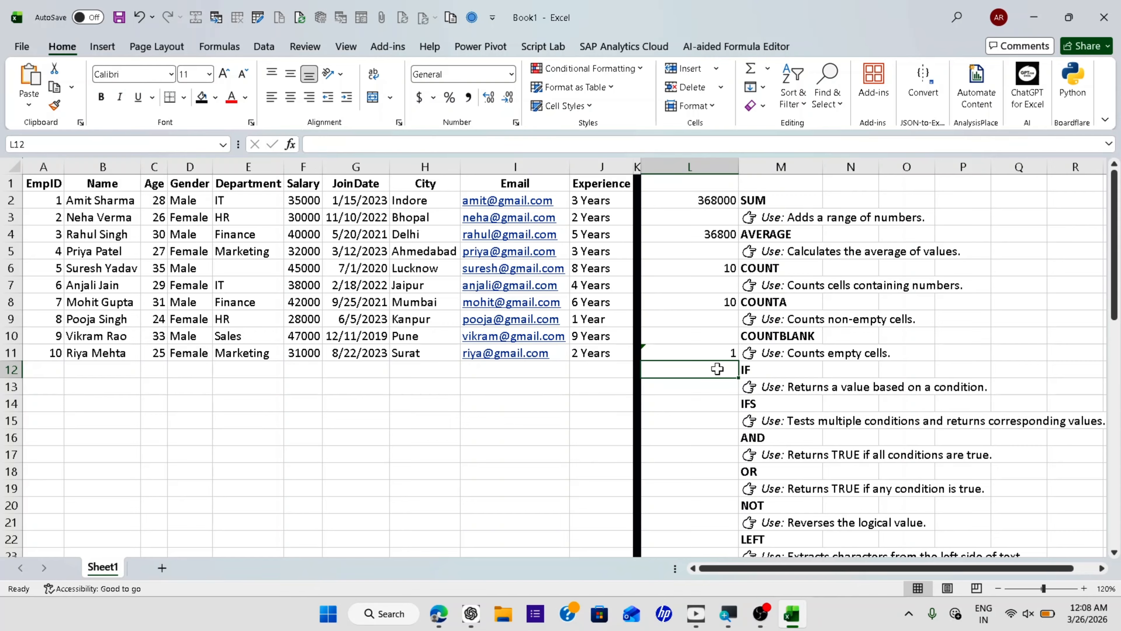
type("=")
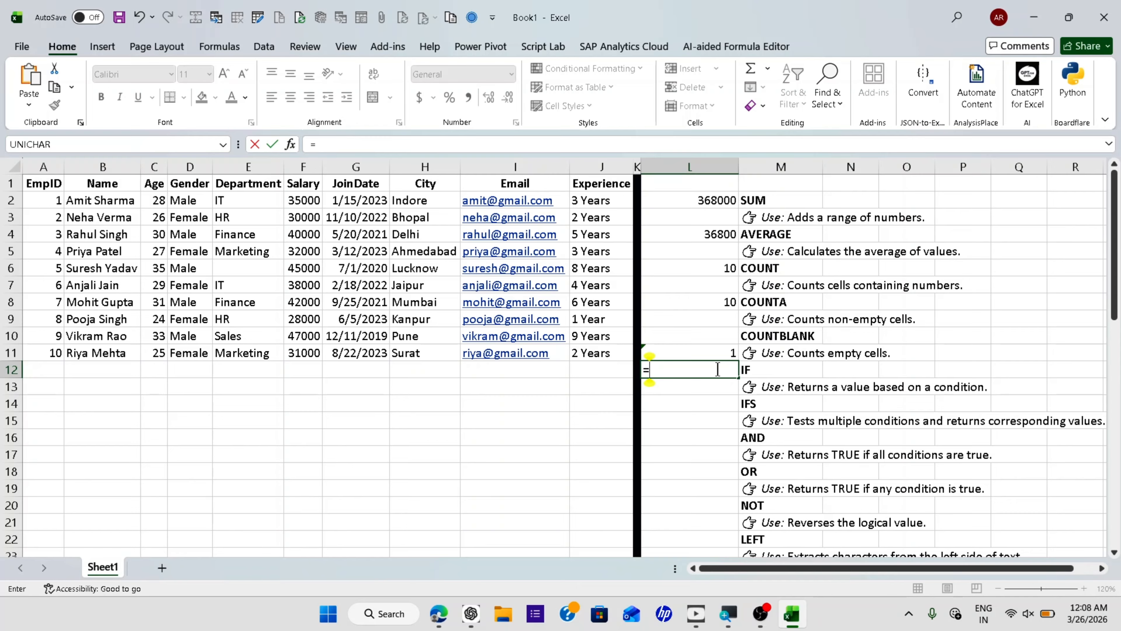
type("if")
key("Tab")
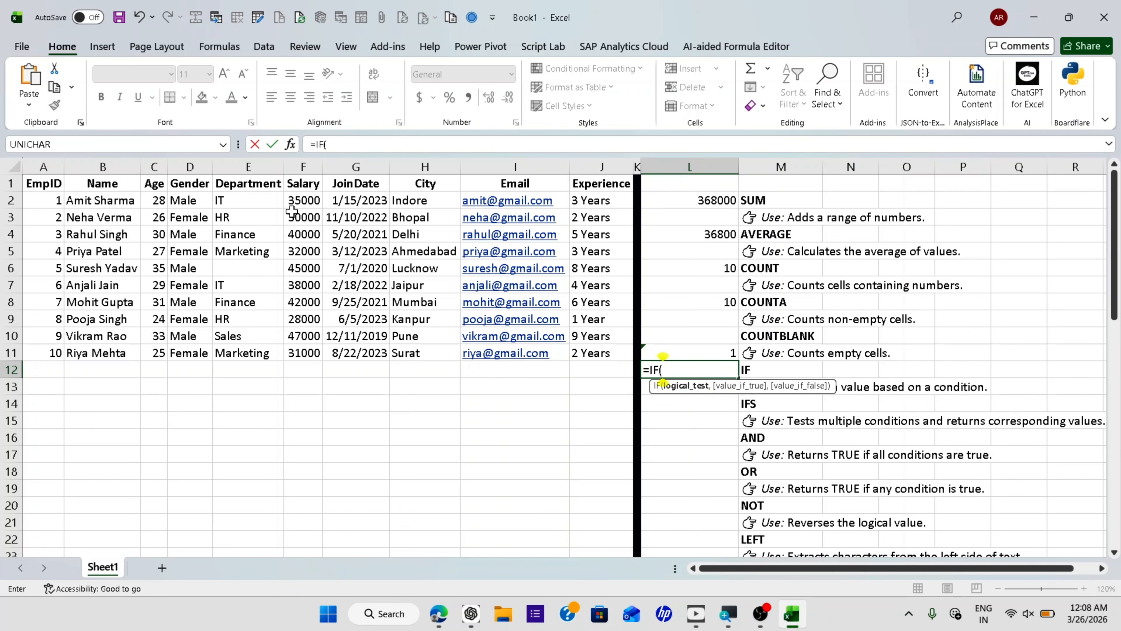
left_click(293, 202)
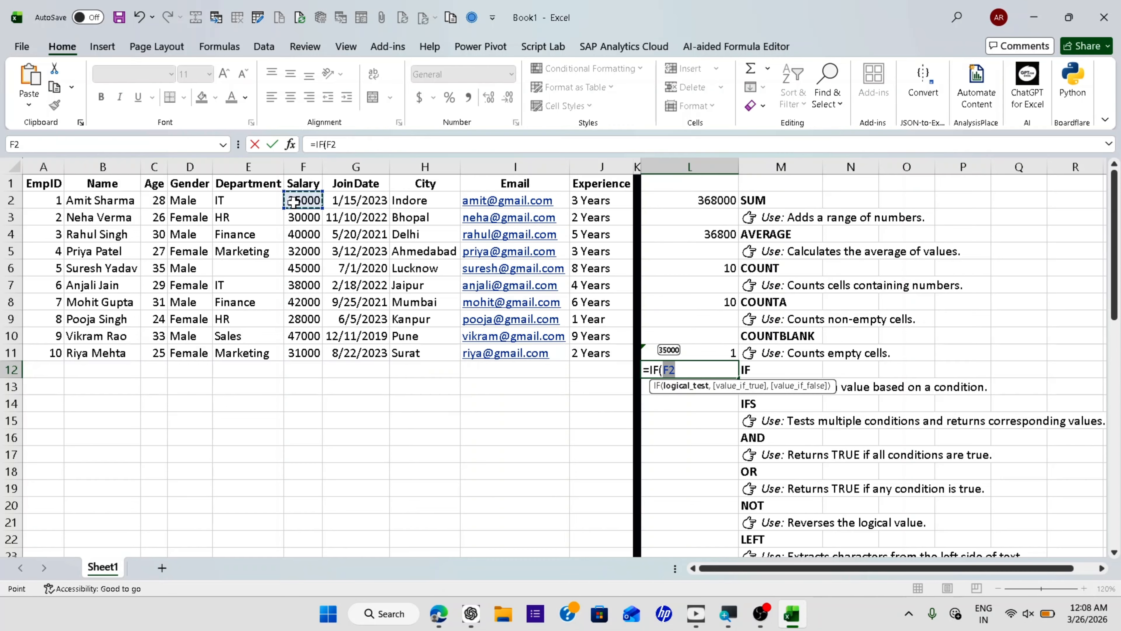
type(",")
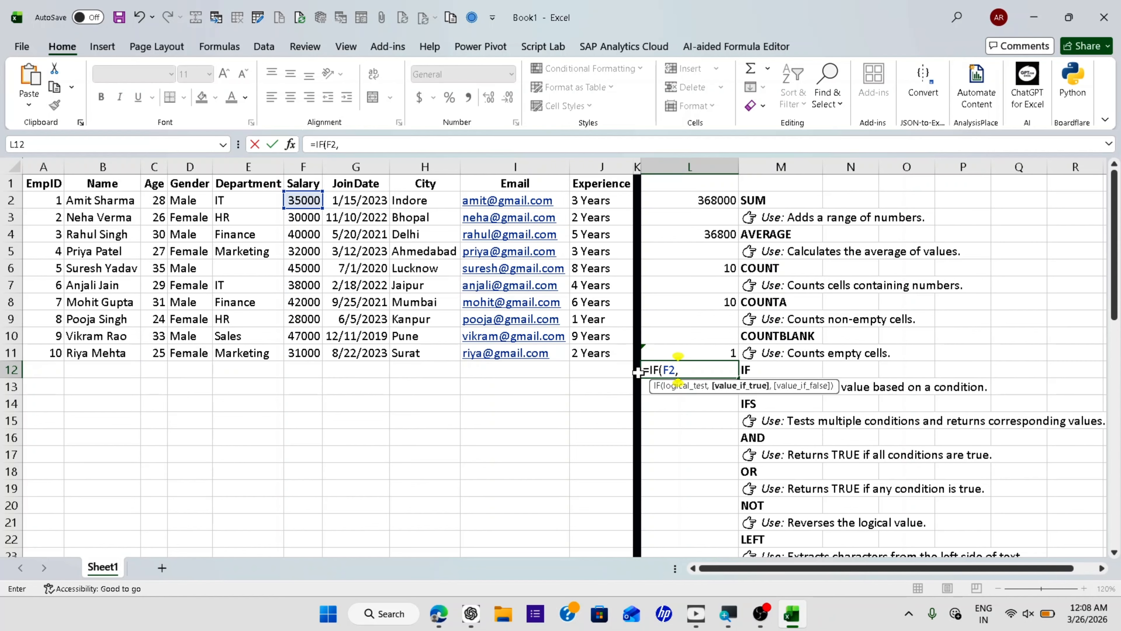
key("BackSpace")
key("BackSpace")
key("BackSpace")
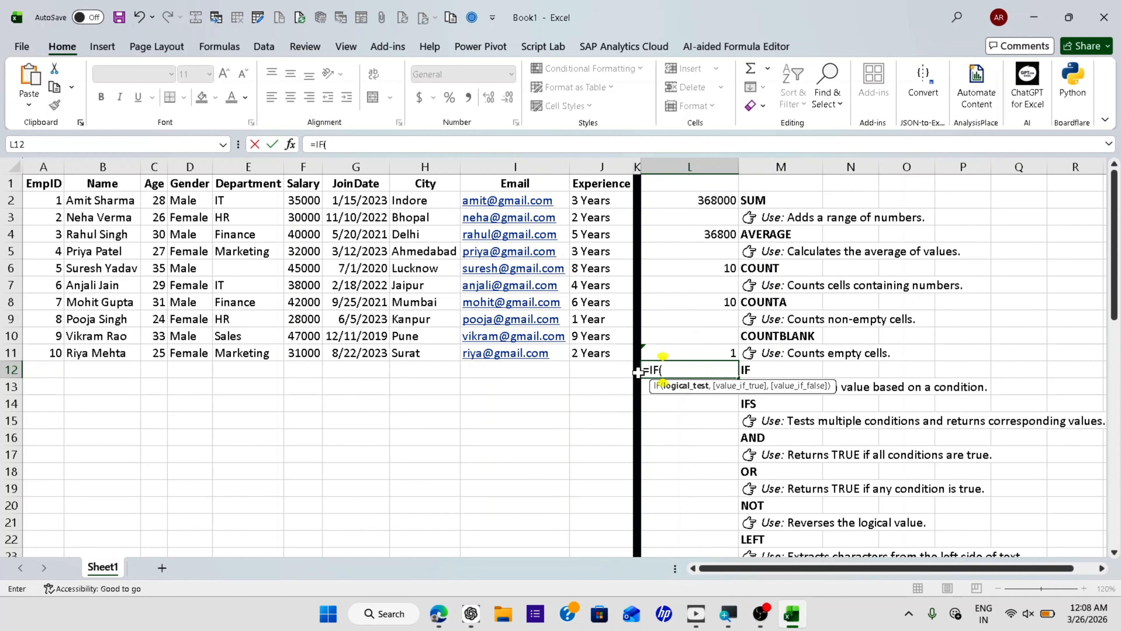
Step: Complete the formula in L12 as =IF(L4>35000,"High Cost","Low Cost") to classify the average salary, and review cells L4 and L12
left_click(694, 232)
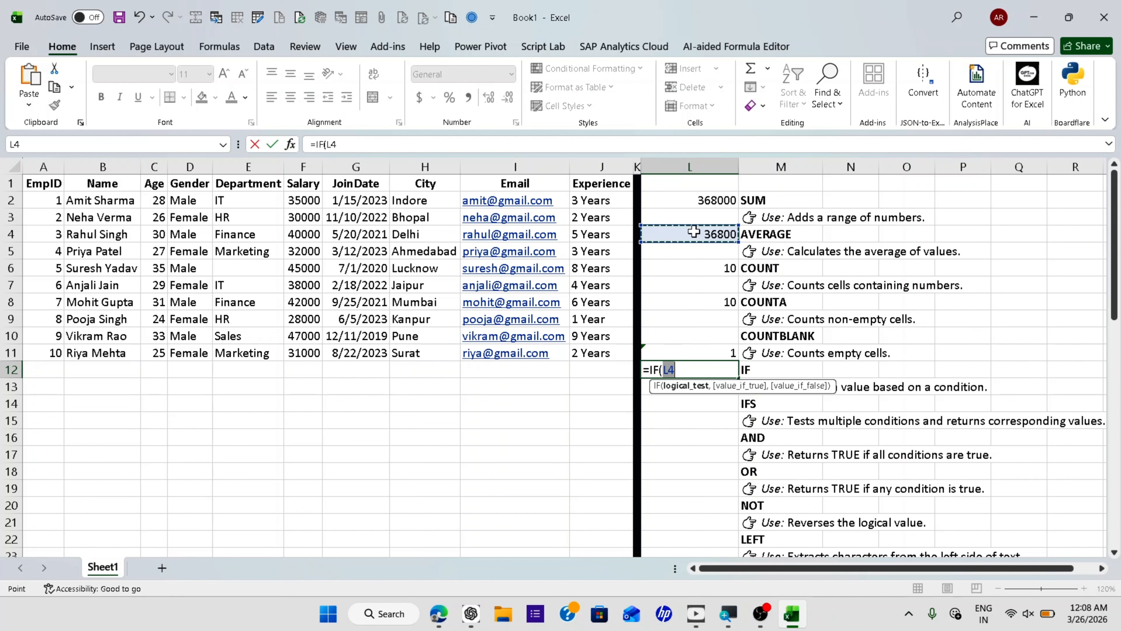
type(">35")
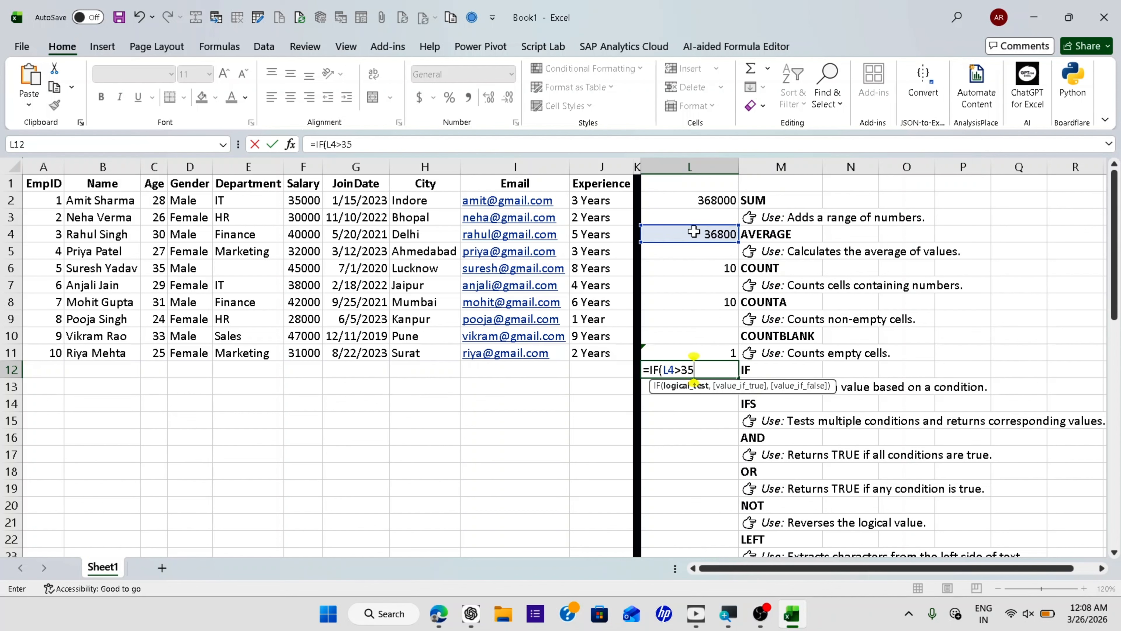
type("000,\"")
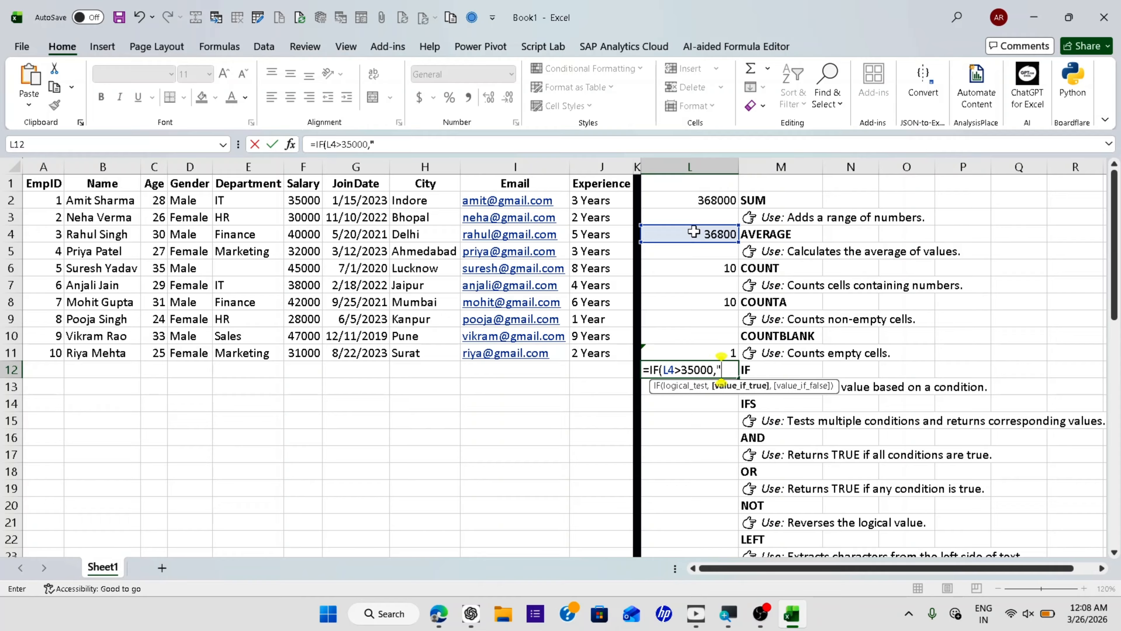
type("Hi")
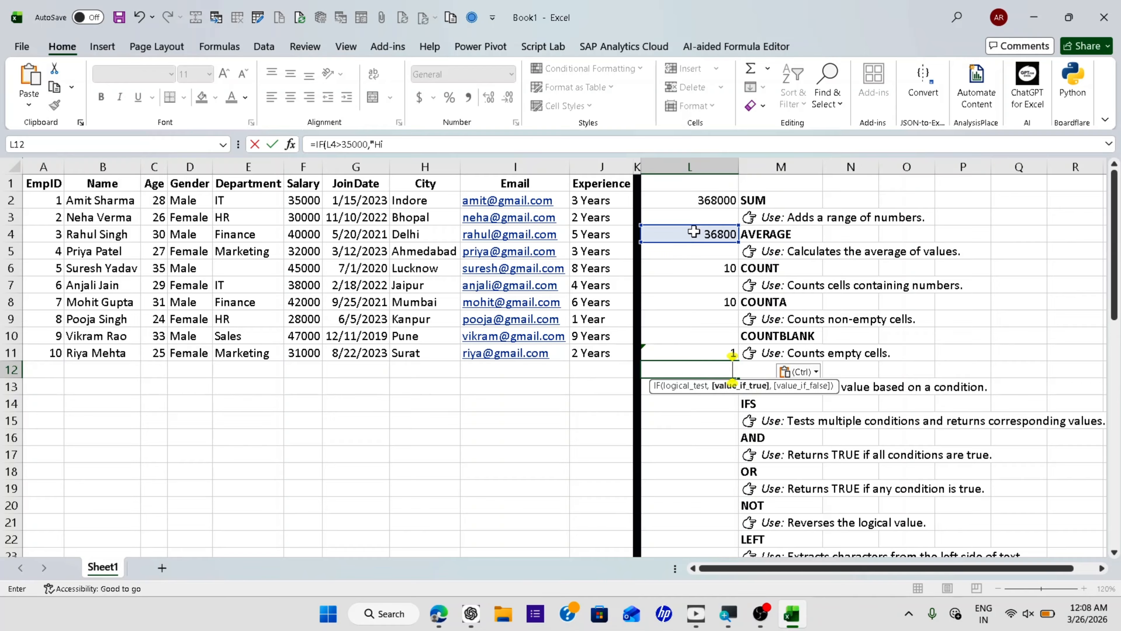
type("gh Cos")
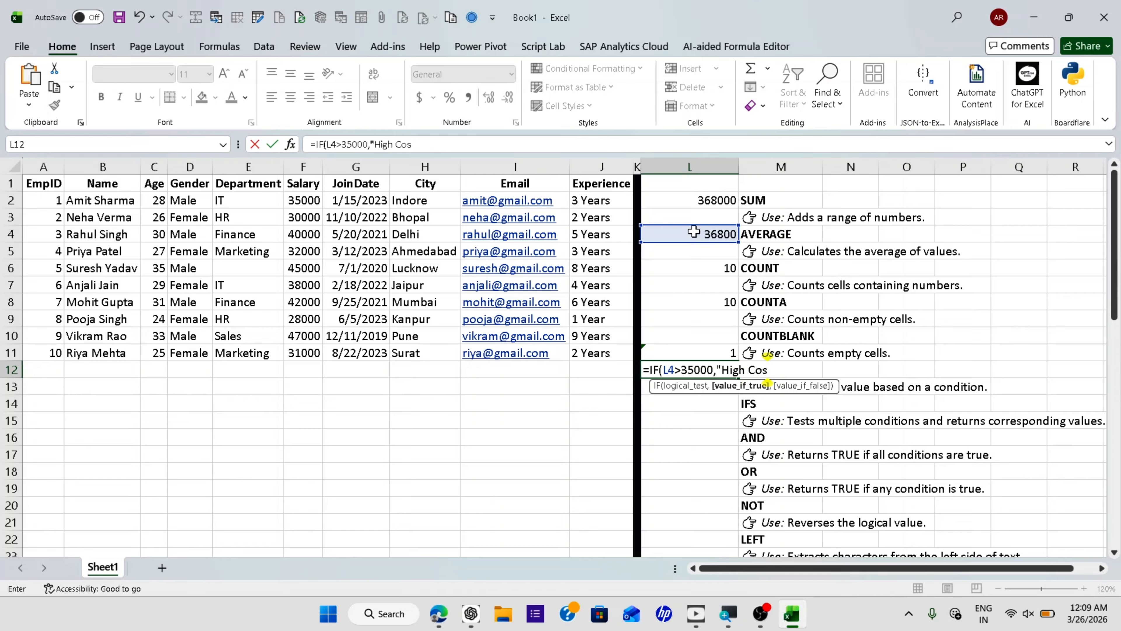
type("t ")
type(",\"")
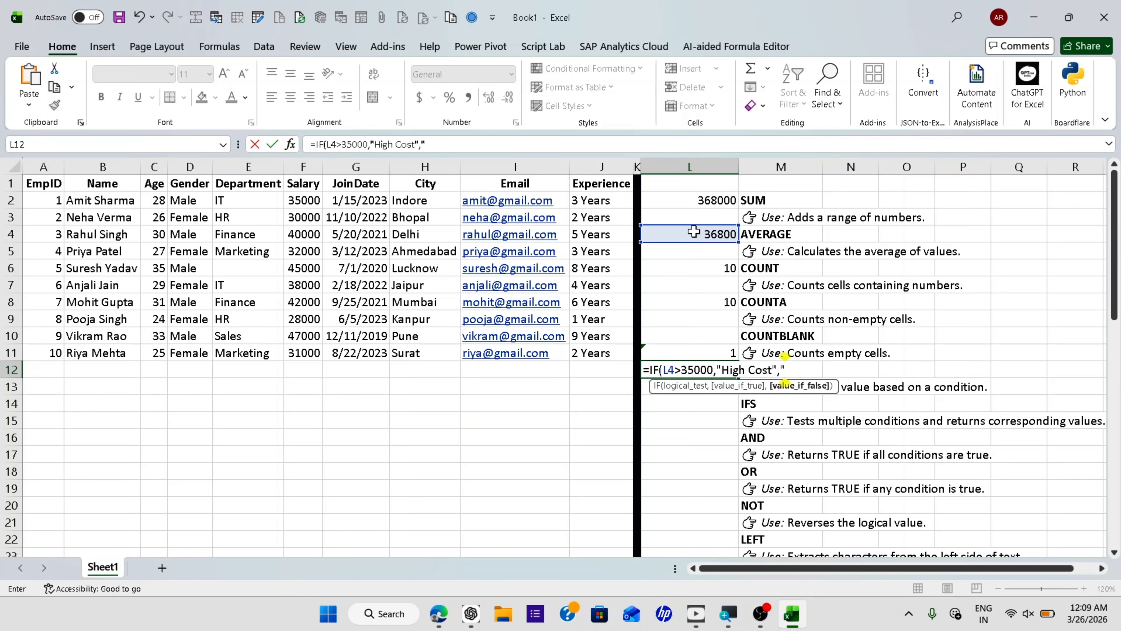
type("Low Cost\"")
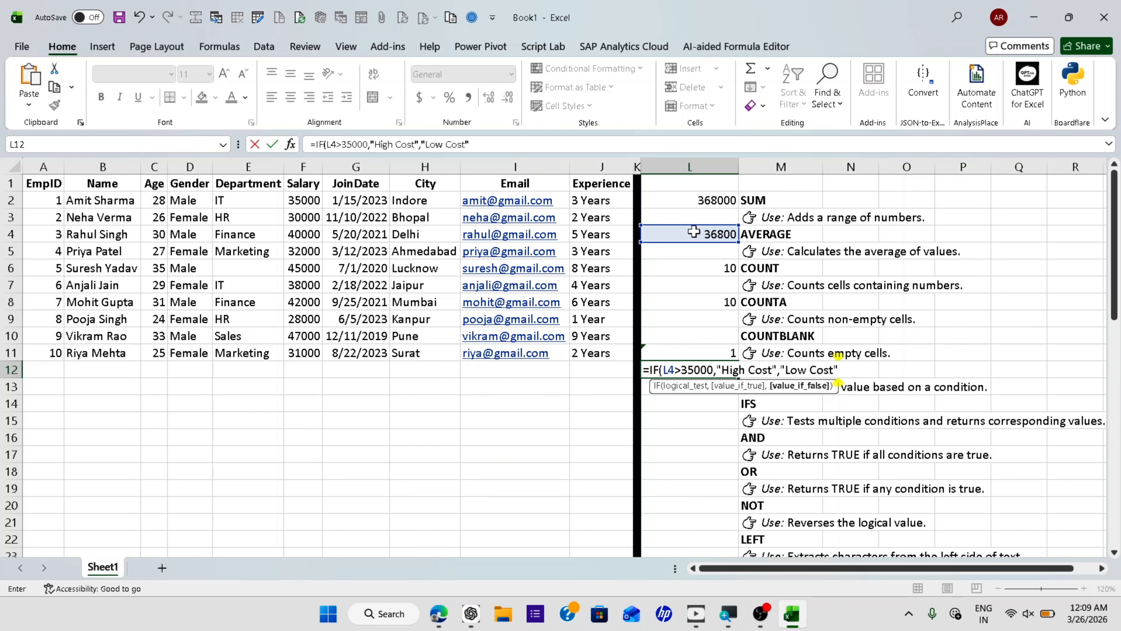
key("Return")
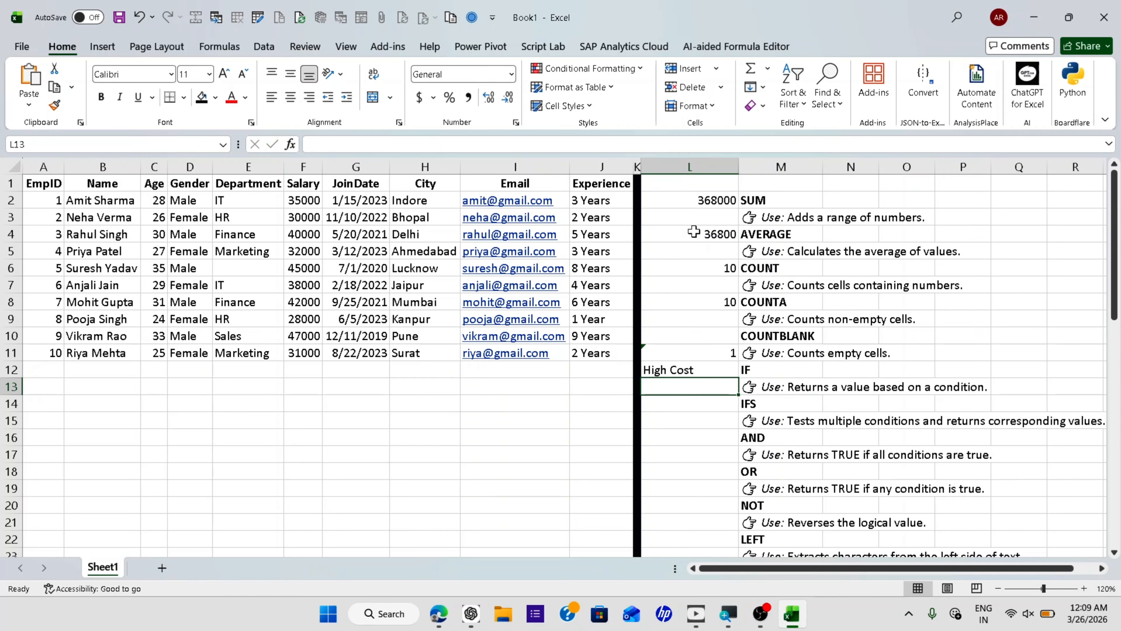
left_click(708, 234)
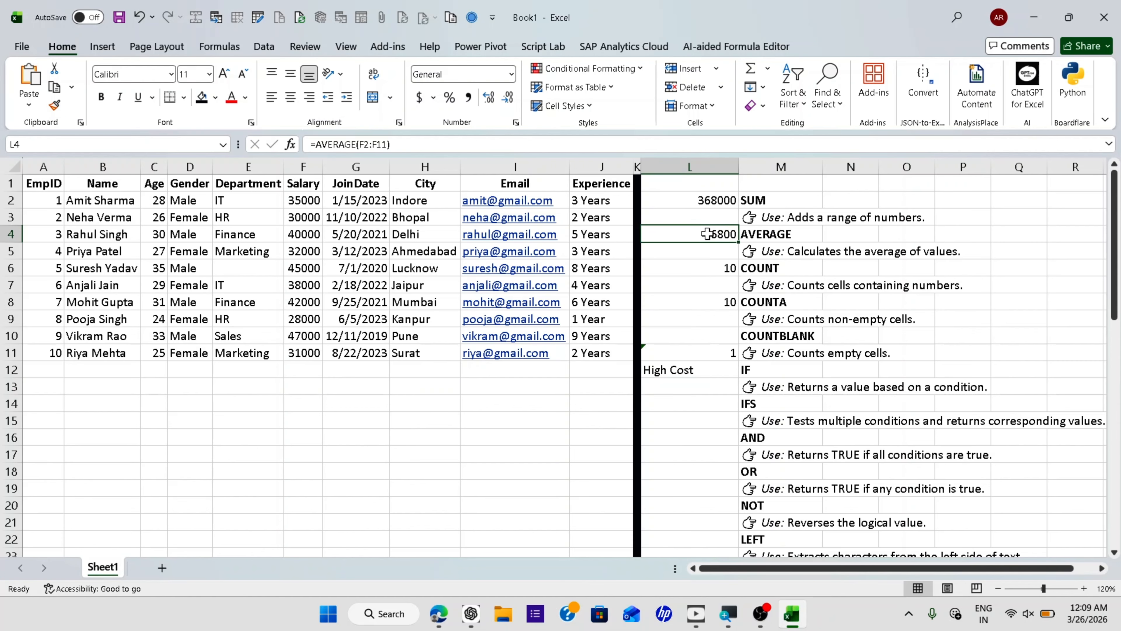
left_click(705, 369)
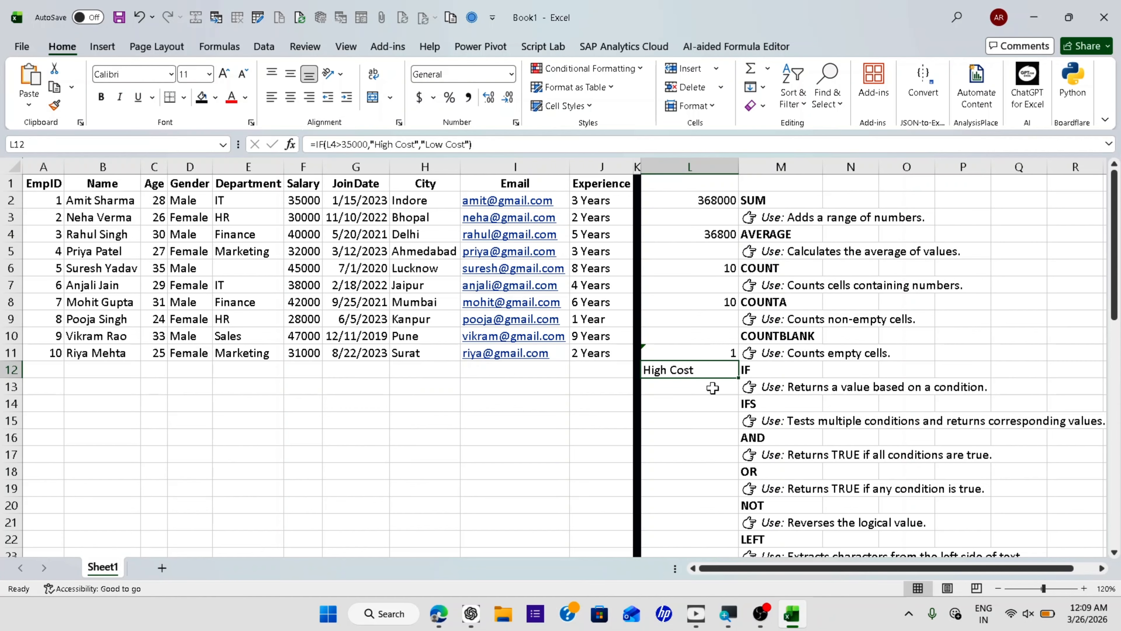
Step: Begin an IFS formula in cell L14 beside the IFS heading with the condition L4>35000 and the result text High Salary
left_click(701, 402)
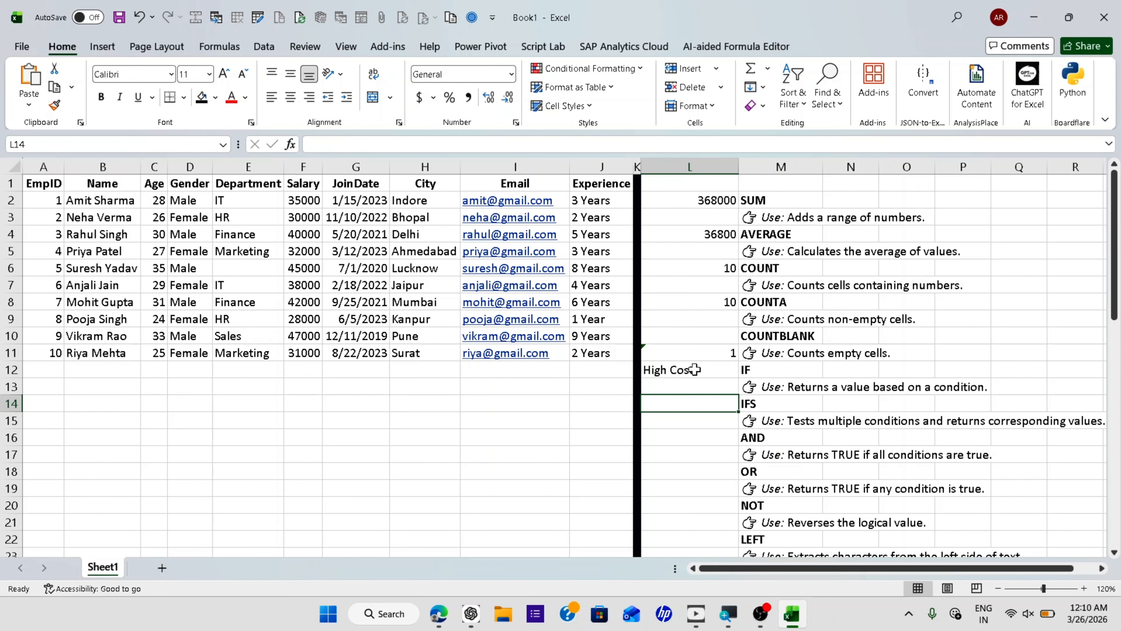
type("=ifs")
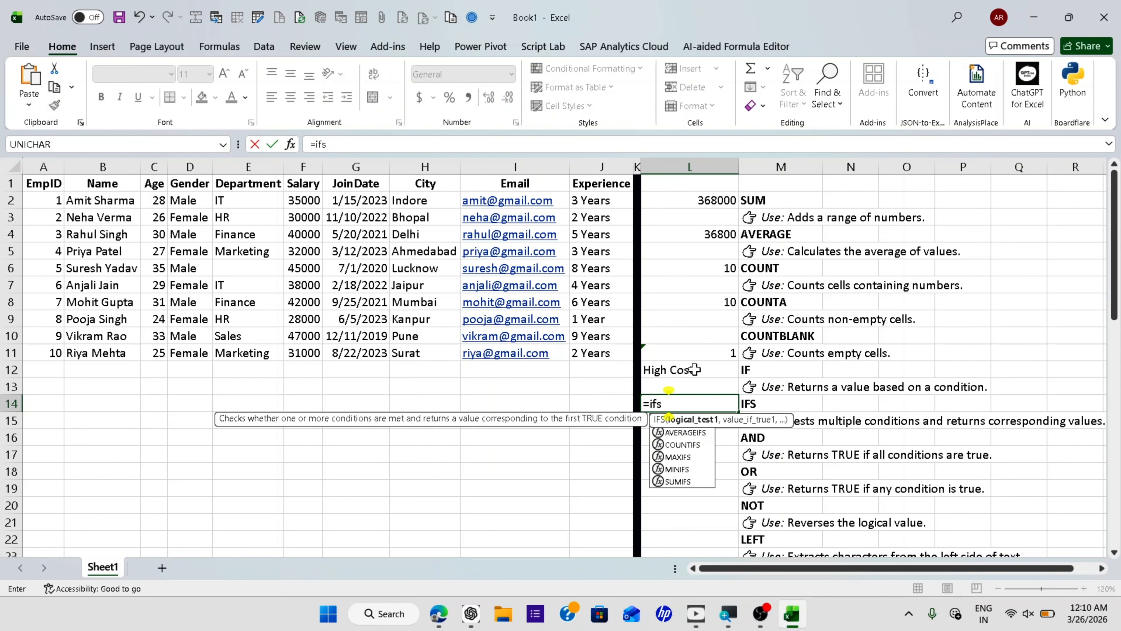
key("Tab")
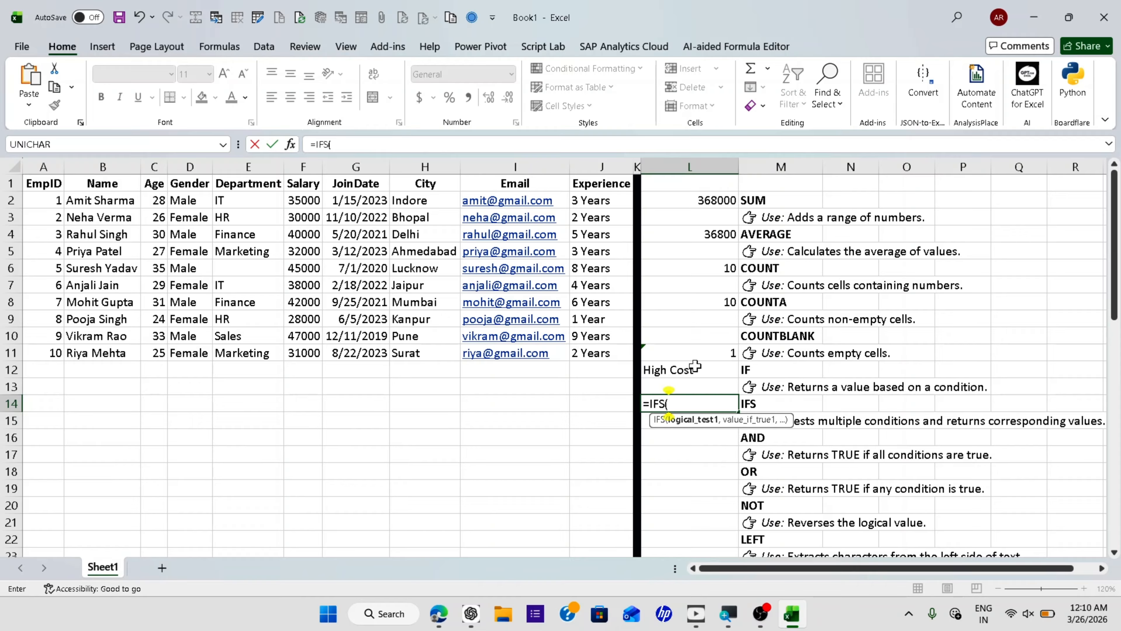
left_click(714, 231)
type(">35000")
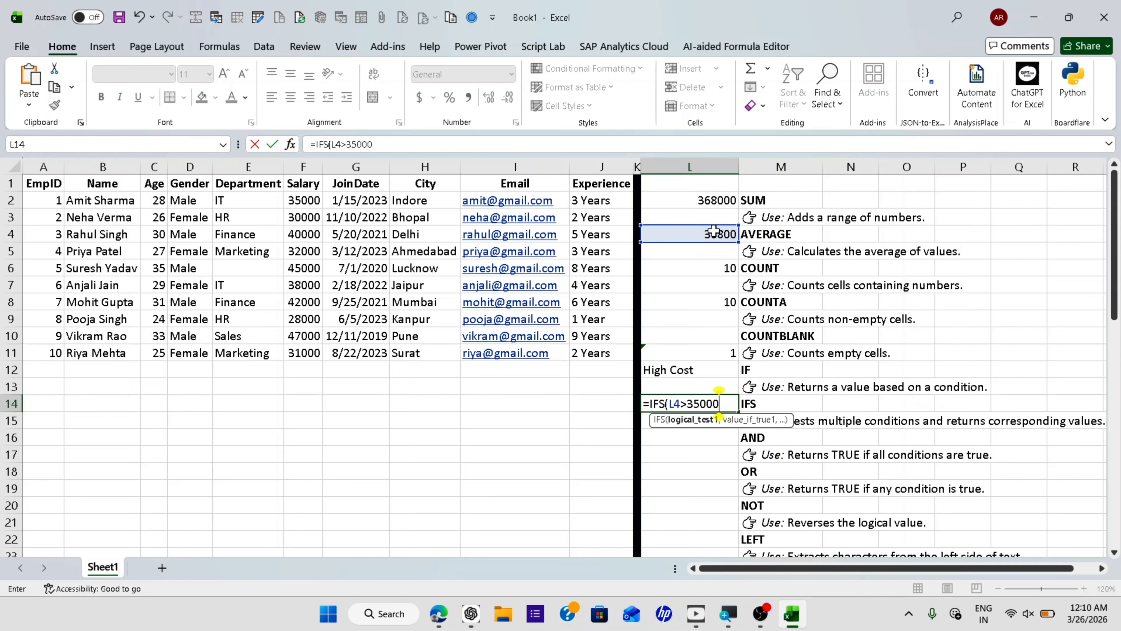
type(",")
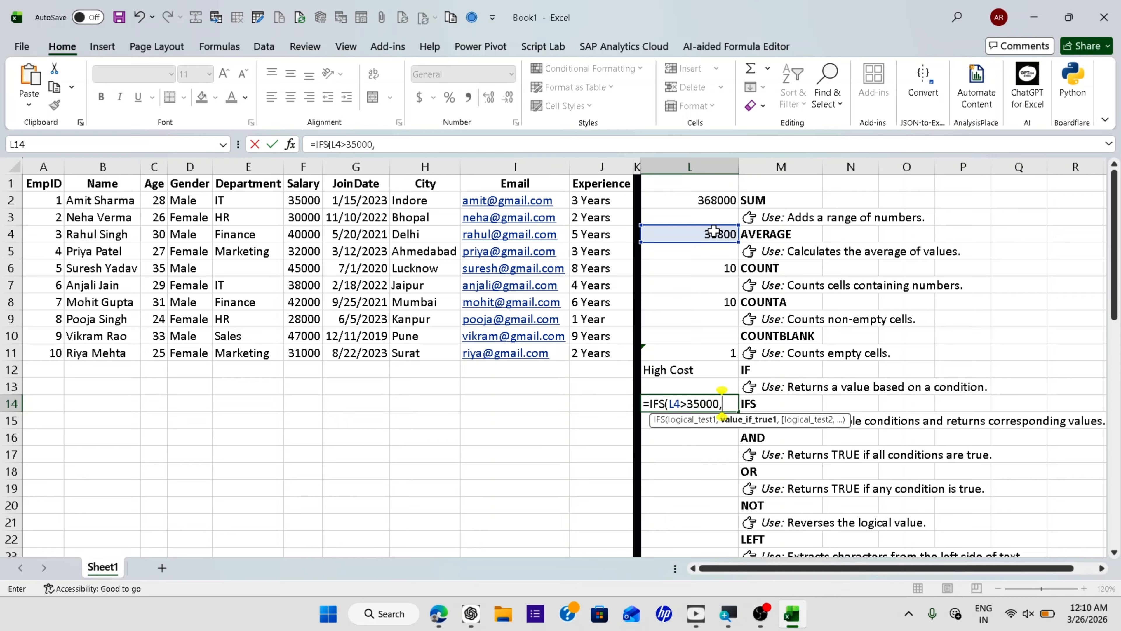
type("\"Hight")
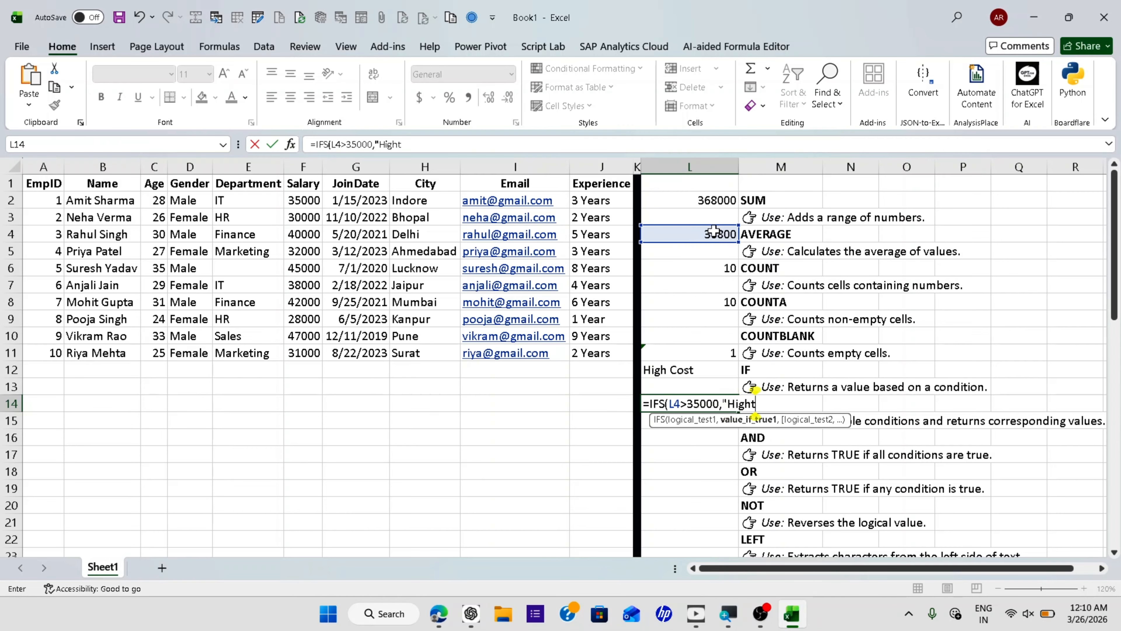
key("BackSpace")
type("Salary")
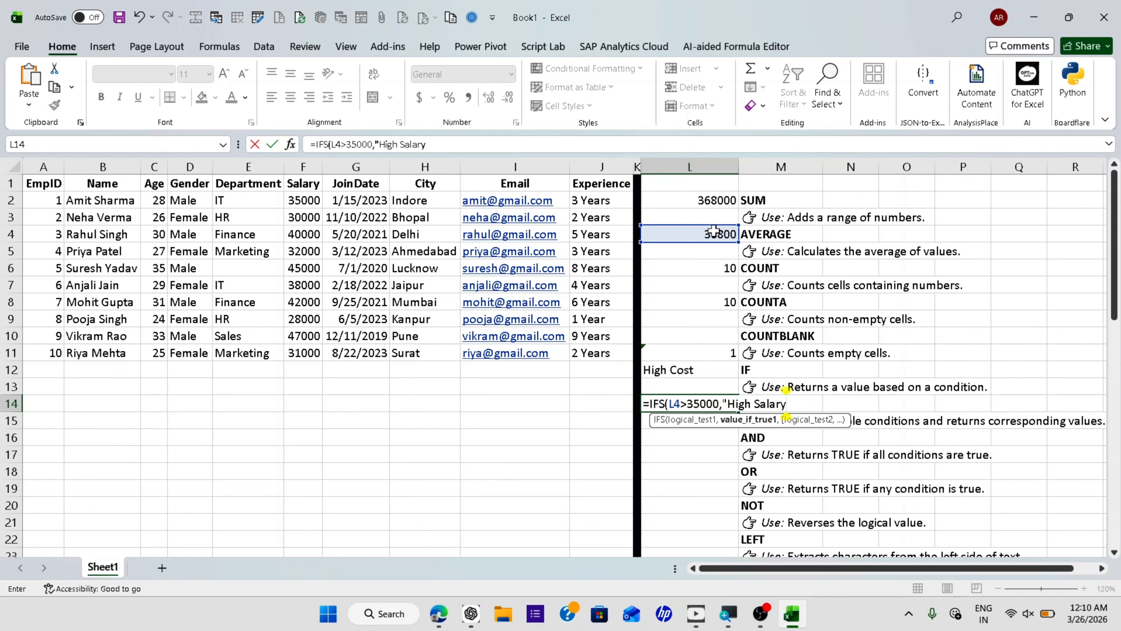
Step: Add the second condition E2="IT" with the result "IT" to the IFS formula in L14 and try to enter it
type(",")
left_click(243, 201)
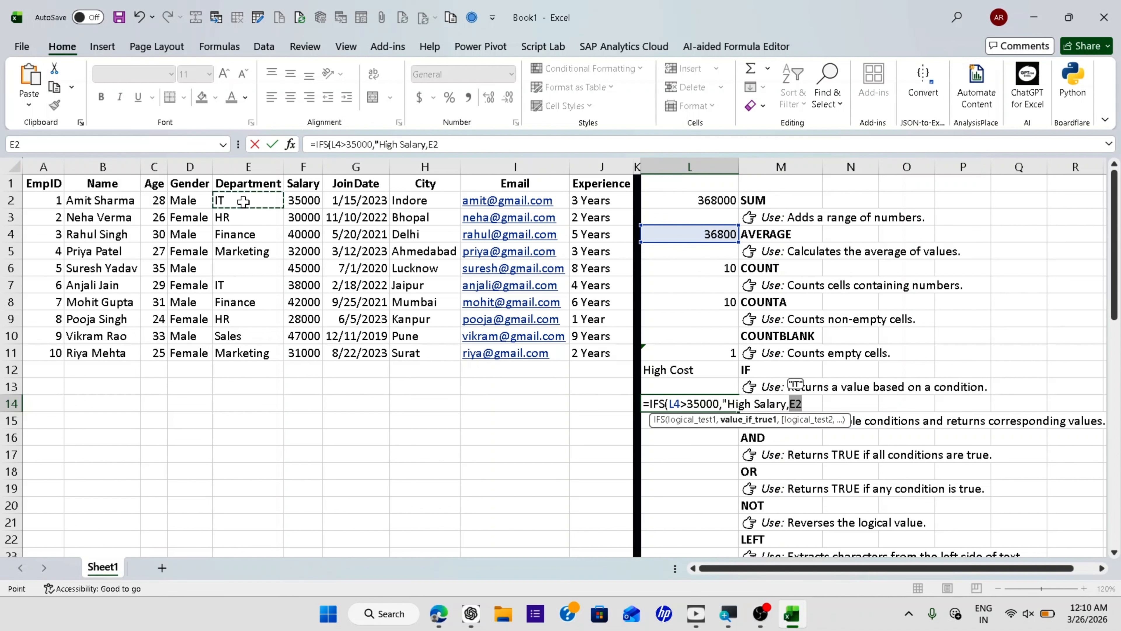
type("='")
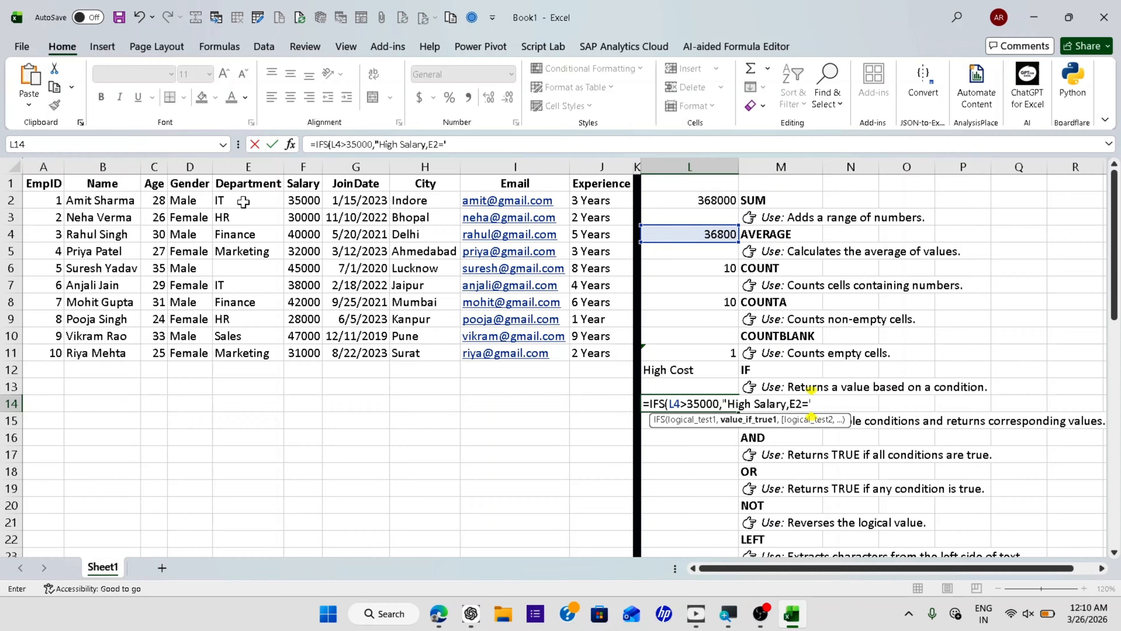
type("IT\",\"Tru")
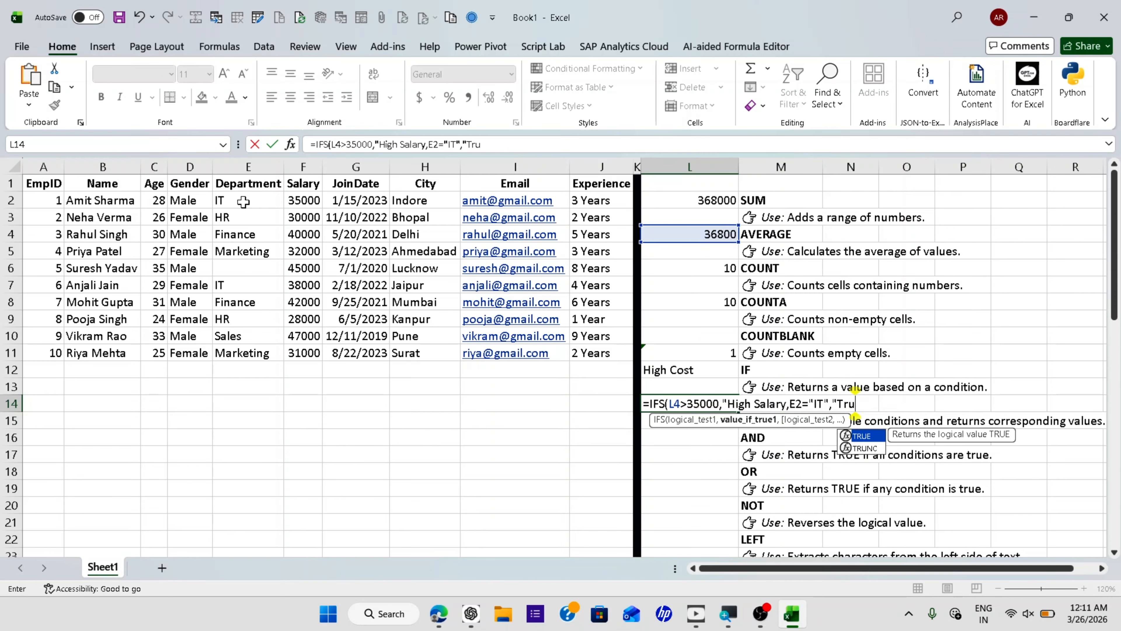
key("BackSpace")
key("BackSpace")
key("BackSpace")
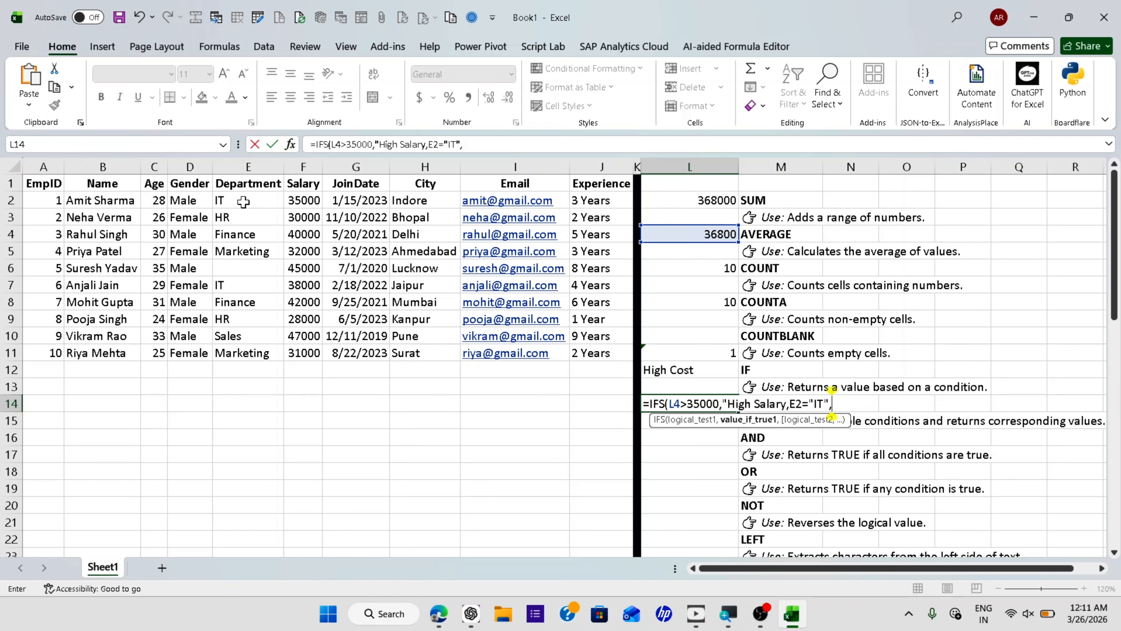
type("\"IT\",\"")
key("BackSpace")
key("BackSpace")
type(")")
key("Return")
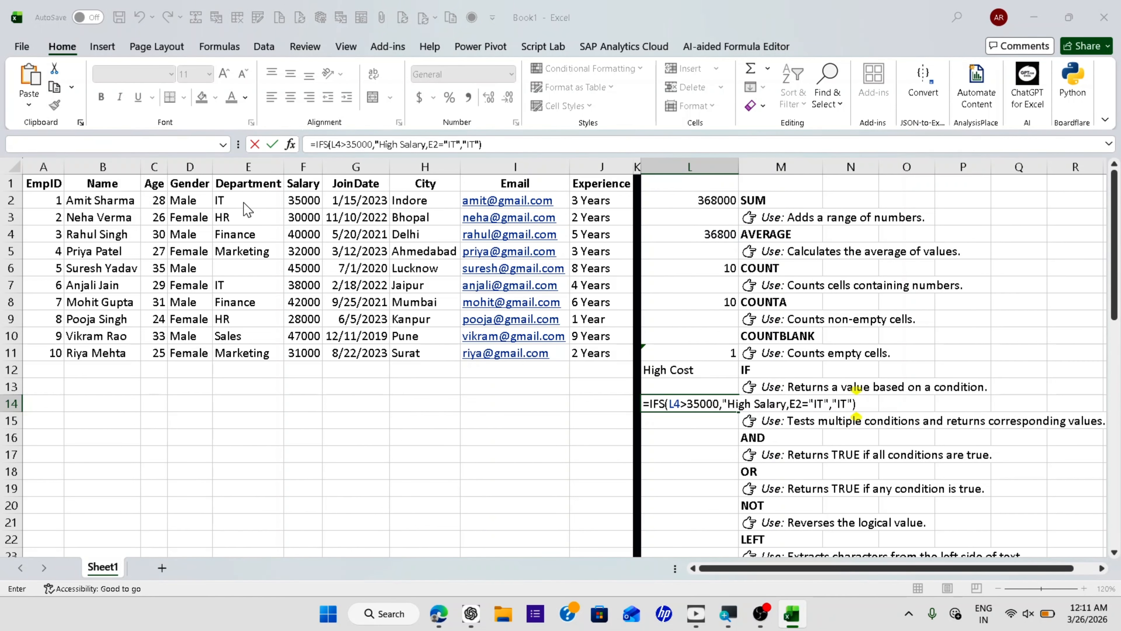
key("Return")
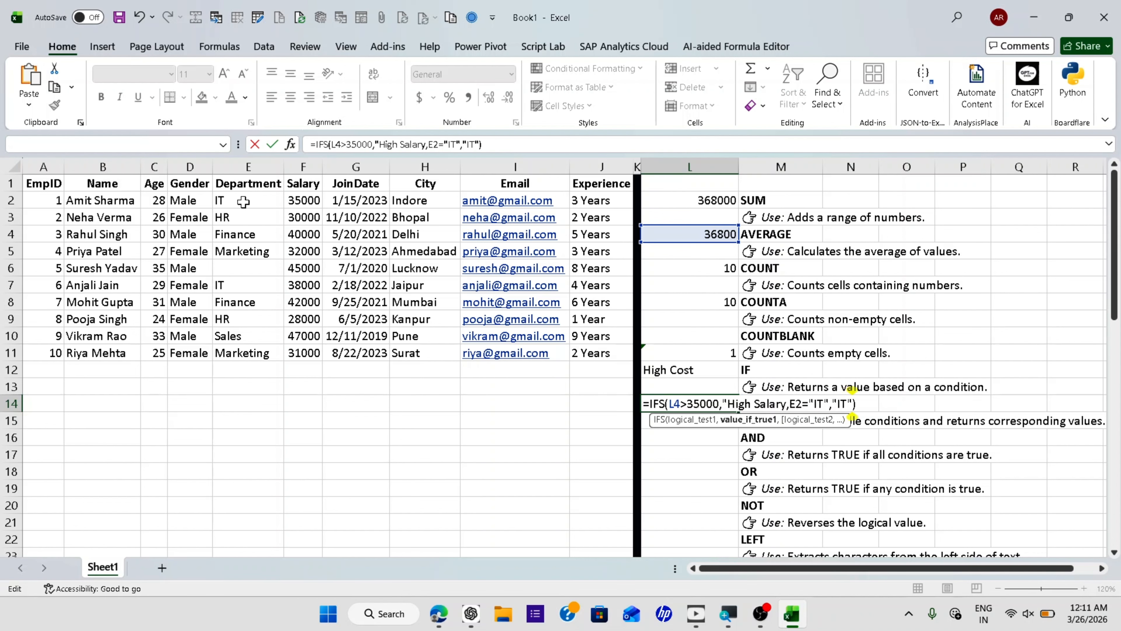
Step: Append the text No as a further argument of the IFS formula and re-enter the "IT" text compared with E2
type(",\"No")
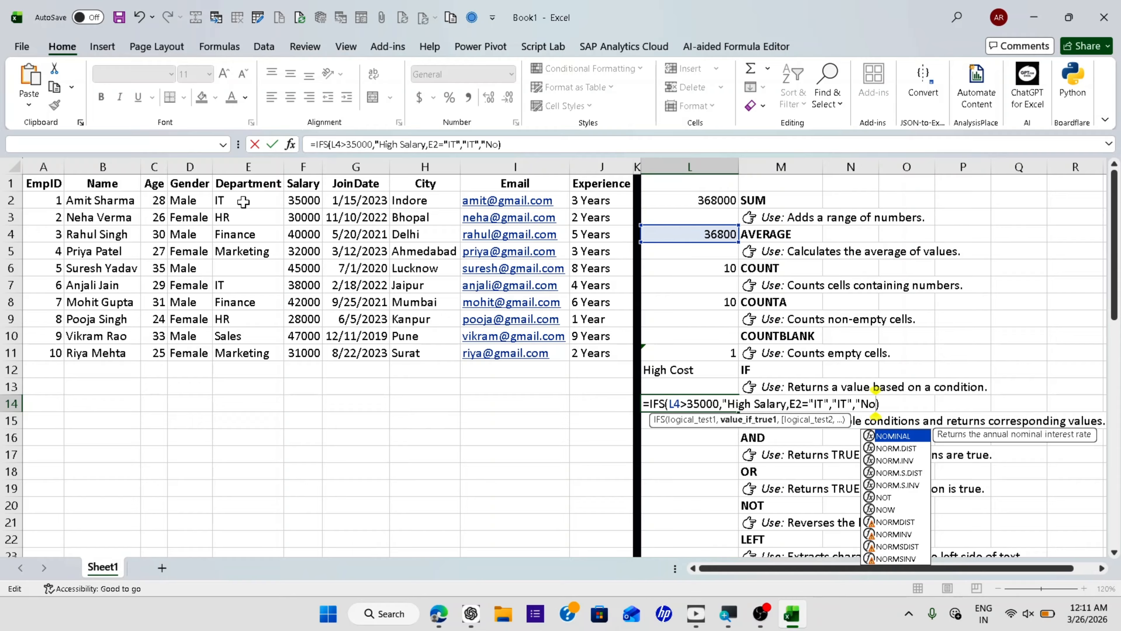
key("Return")
key("Return")
type("\"")
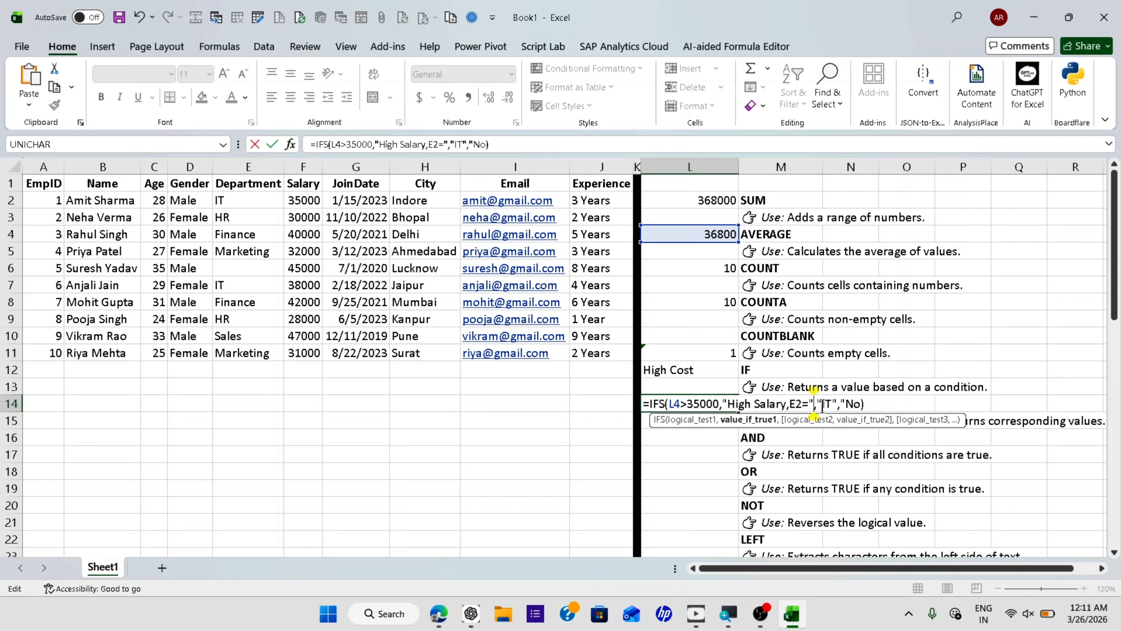
type("IT\"")
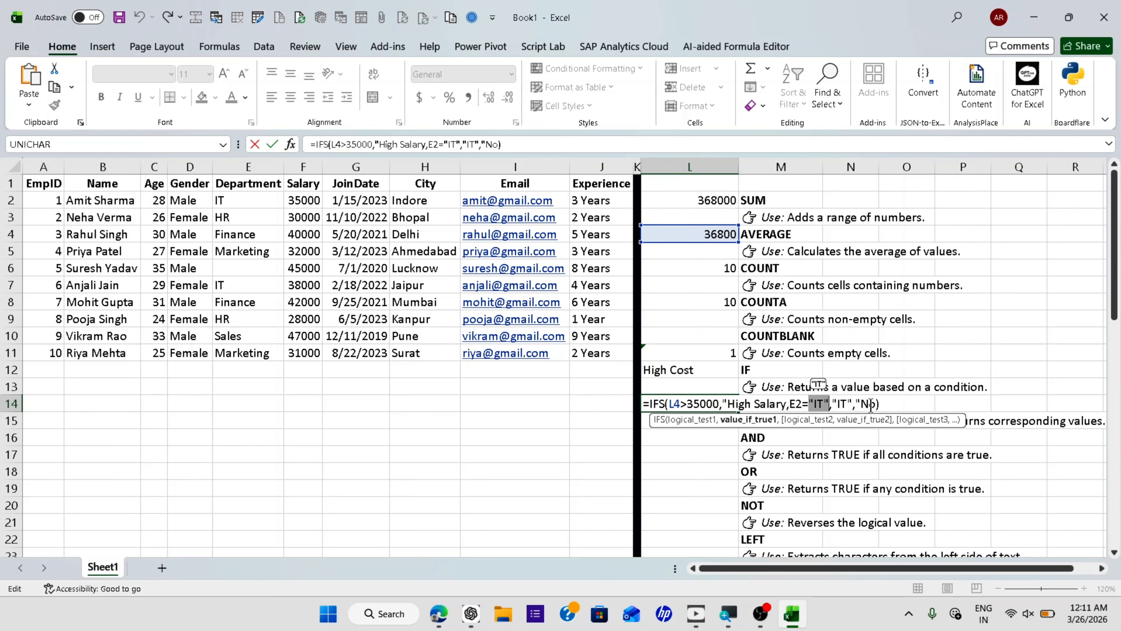
left_click(868, 404)
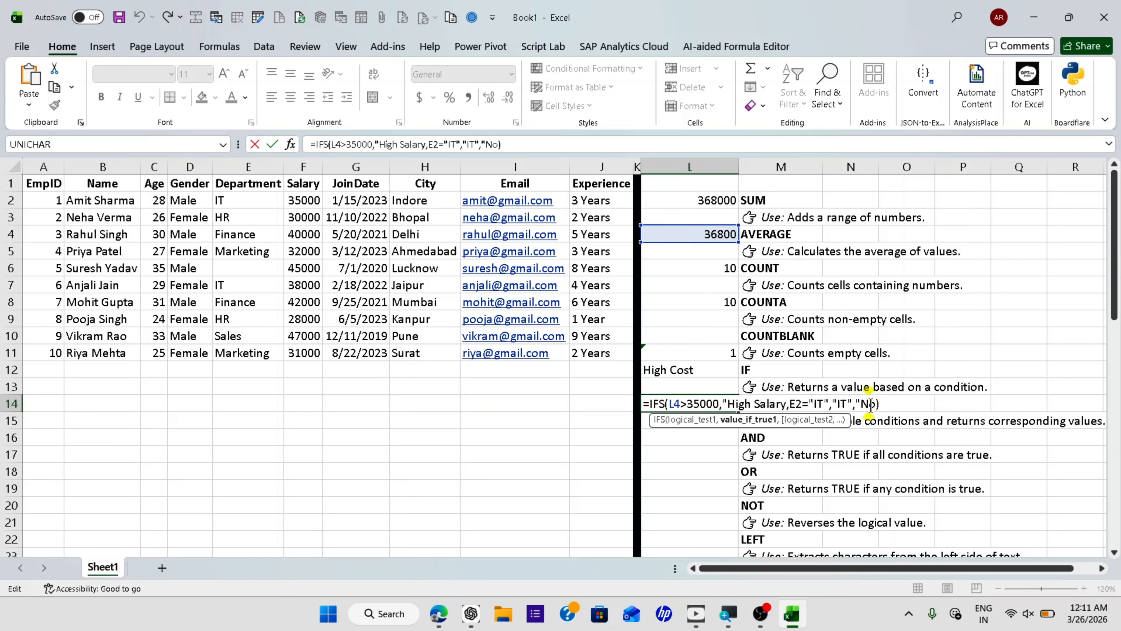
Step: Add the missing closing quotation mark after High Salary in the L14 formula and try to enter it
left_click(788, 403)
type("\"")
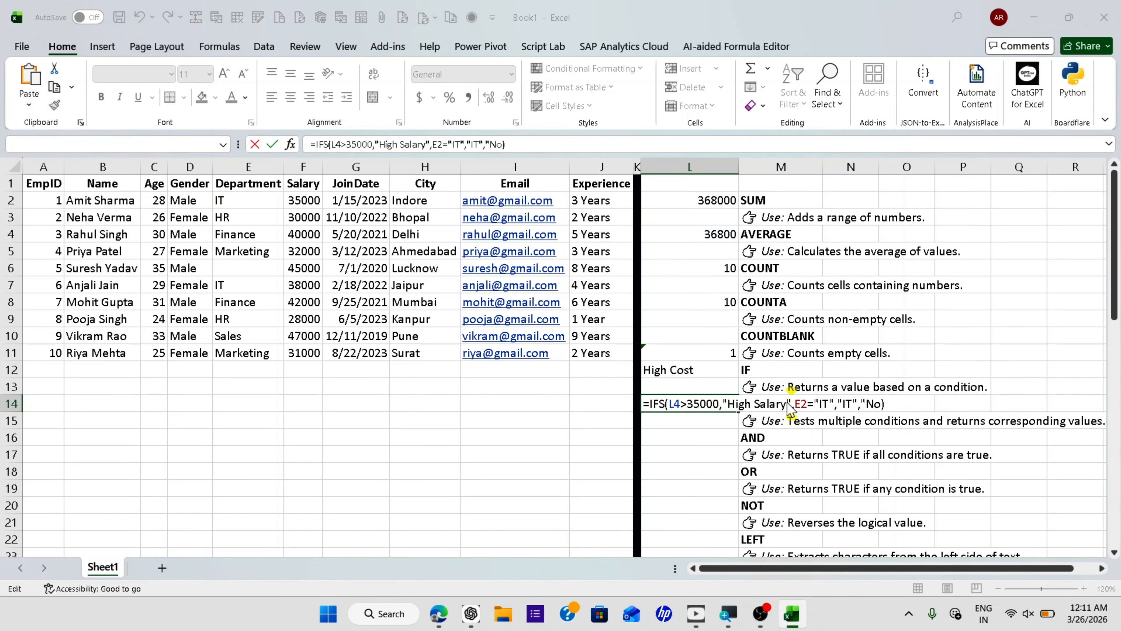
key("Return")
key("Return")
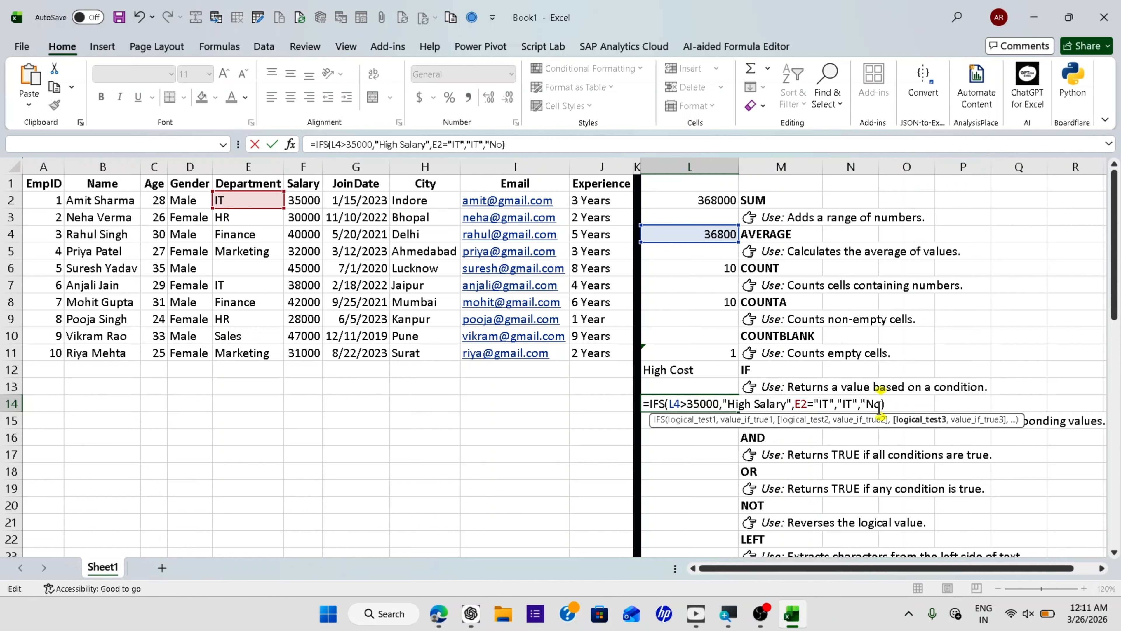
Step: Remove the extra "No" argument from the IFS formula in L14, enter it and review the entered formula
key("BackSpace")
key("BackSpace")
key("BackSpace")
key("BackSpace")
key("Return")
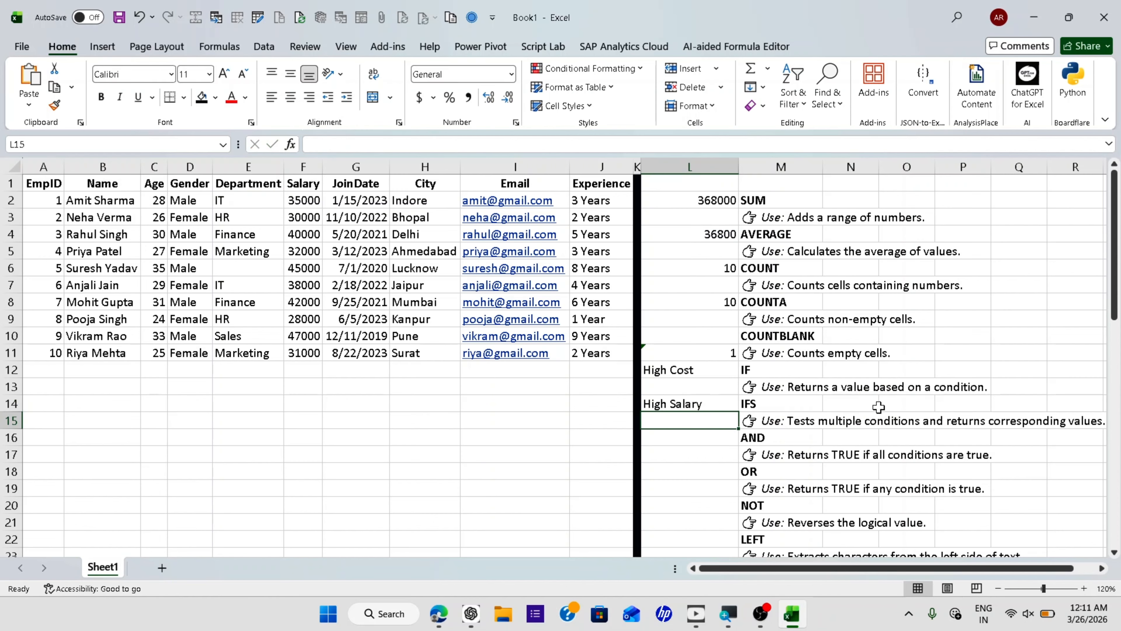
left_click(706, 402)
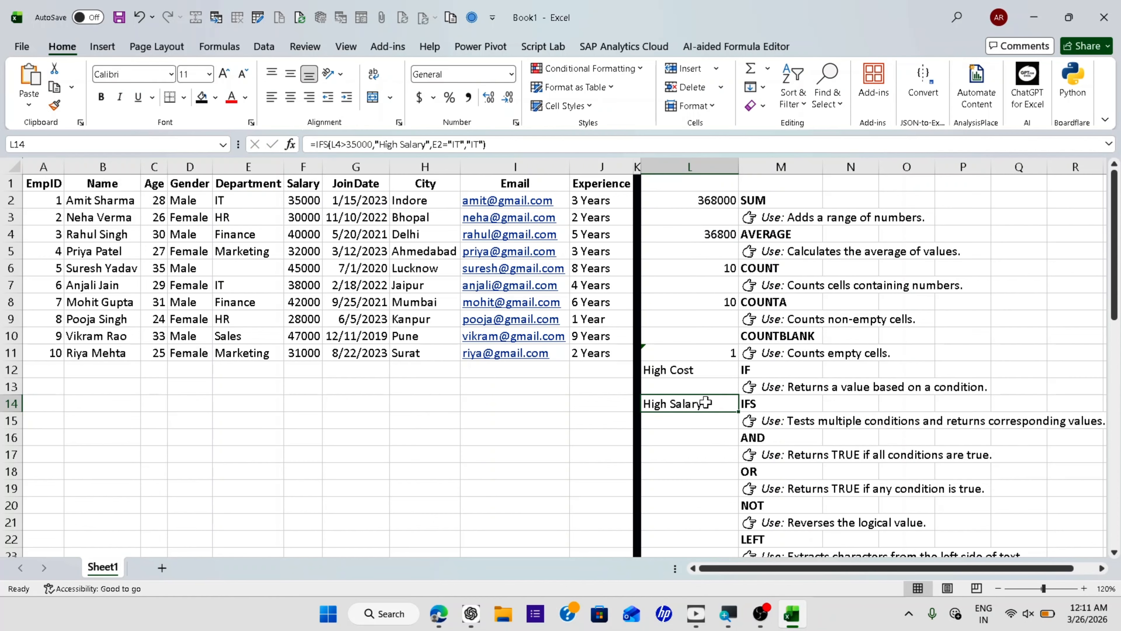
double_click(705, 403)
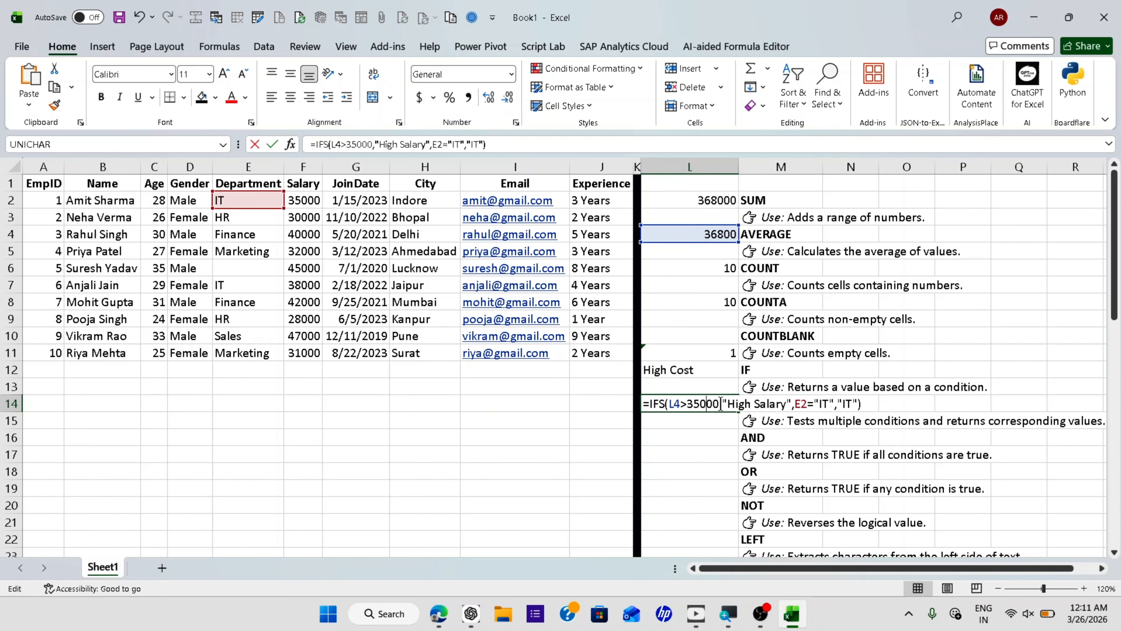
key("Escape")
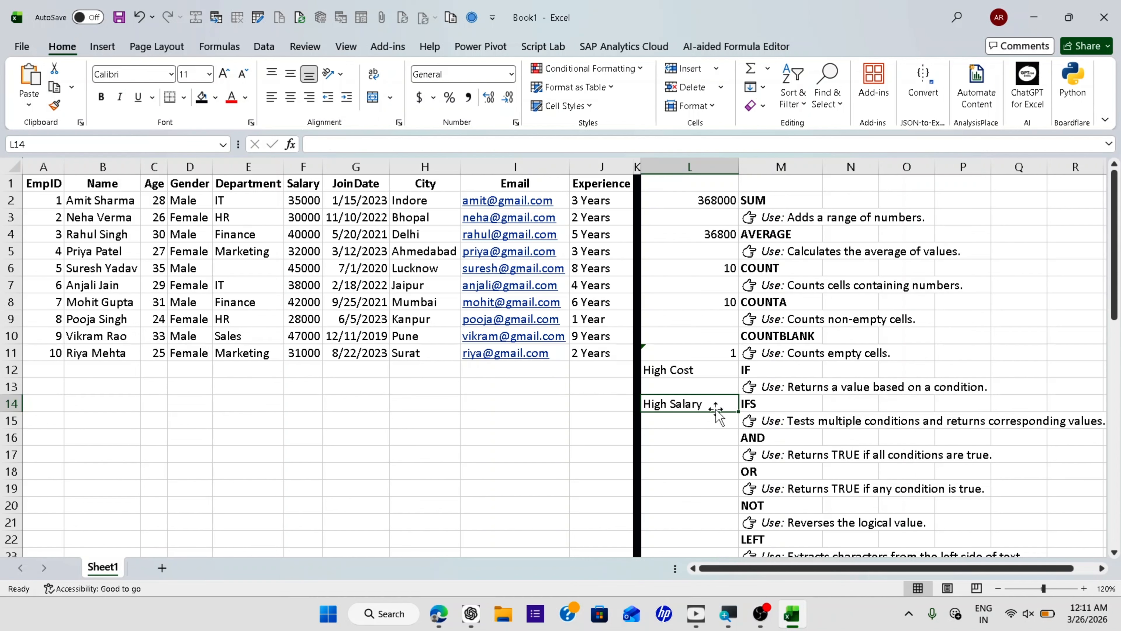
Step: Clear L14 and restart its IFS formula with the condition L4>35000 and the result "High Salary"
key("Delete")
type("=IFS(")
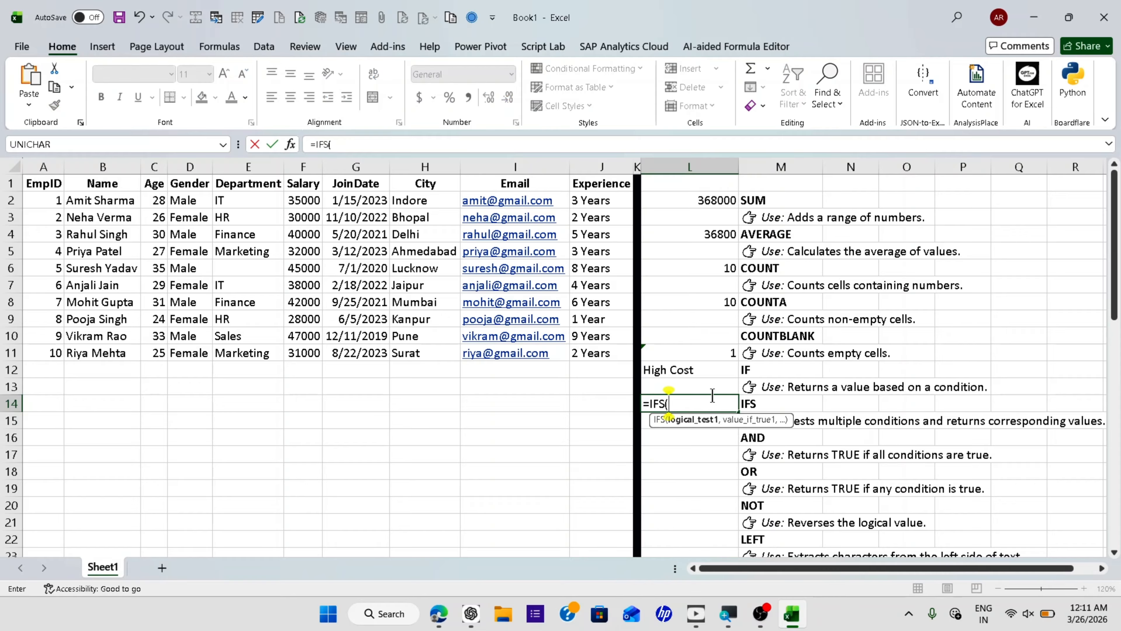
left_click(701, 232)
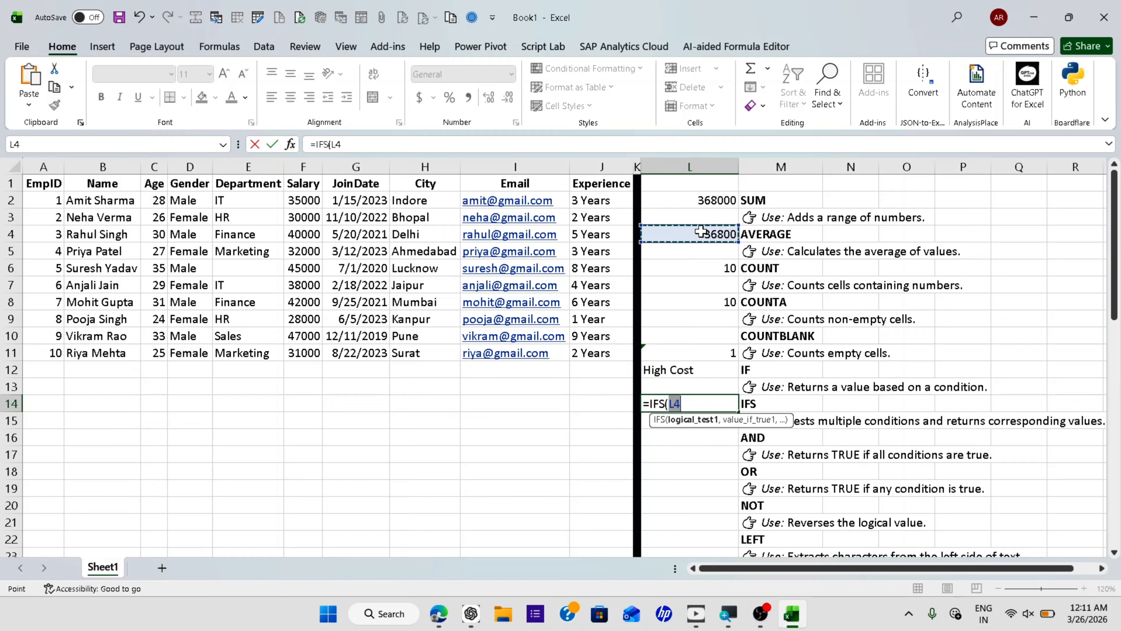
type(">35000")
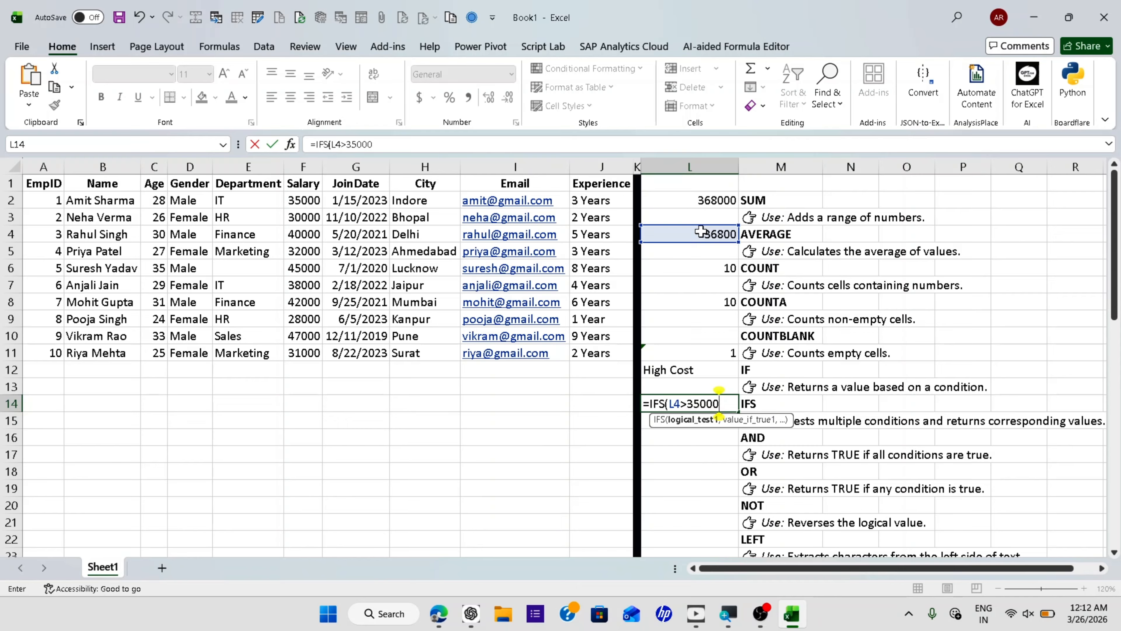
type(",")
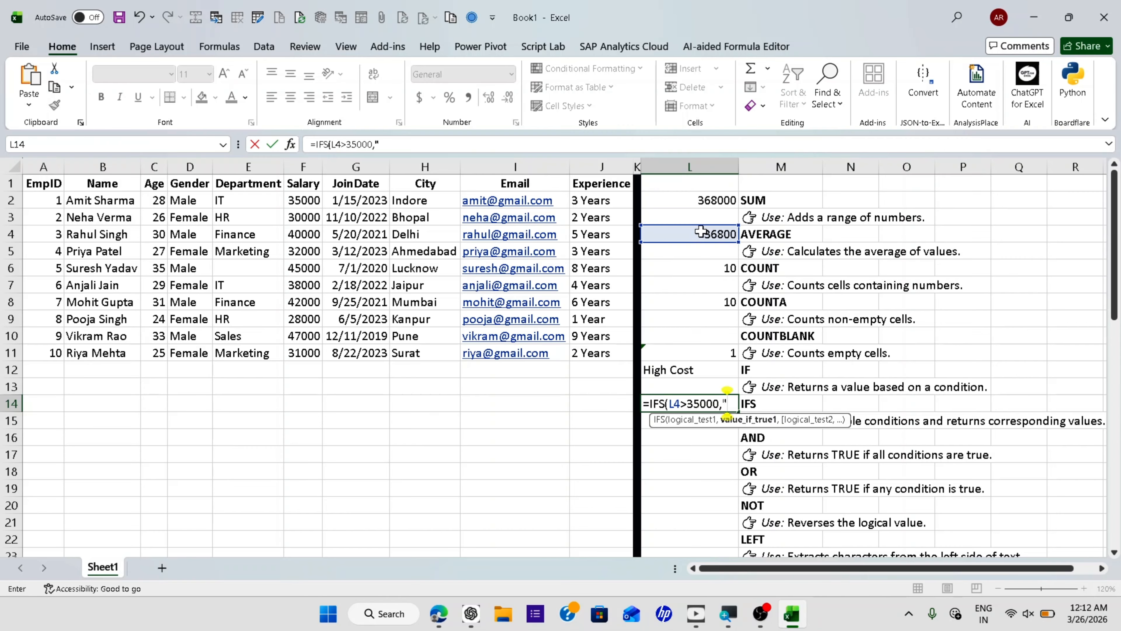
type("\"High")
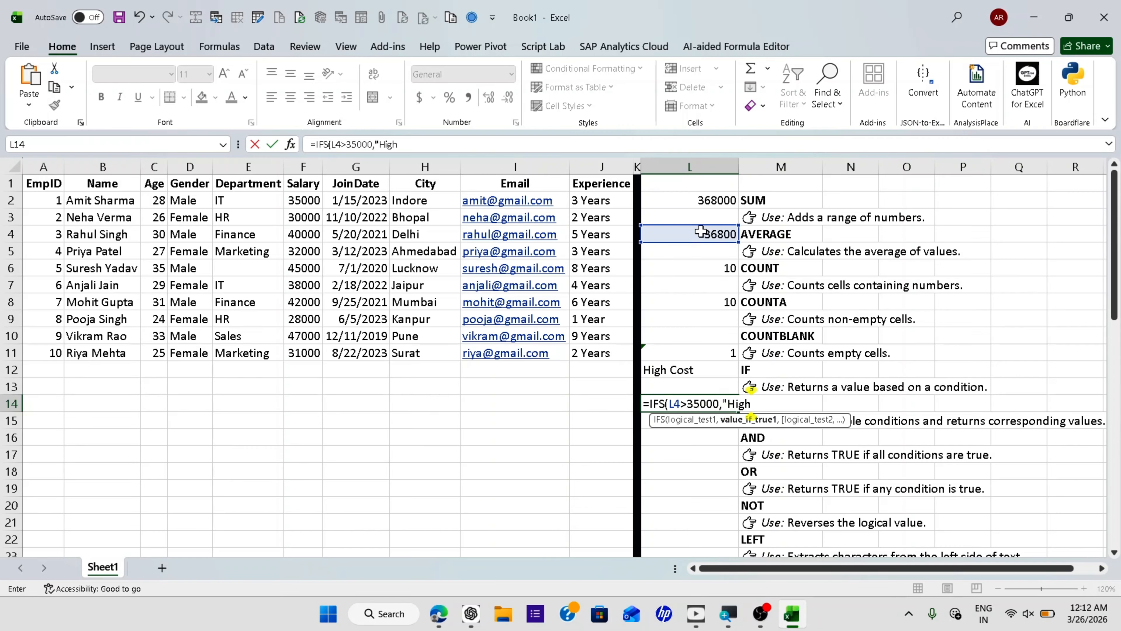
type(" Salary\",")
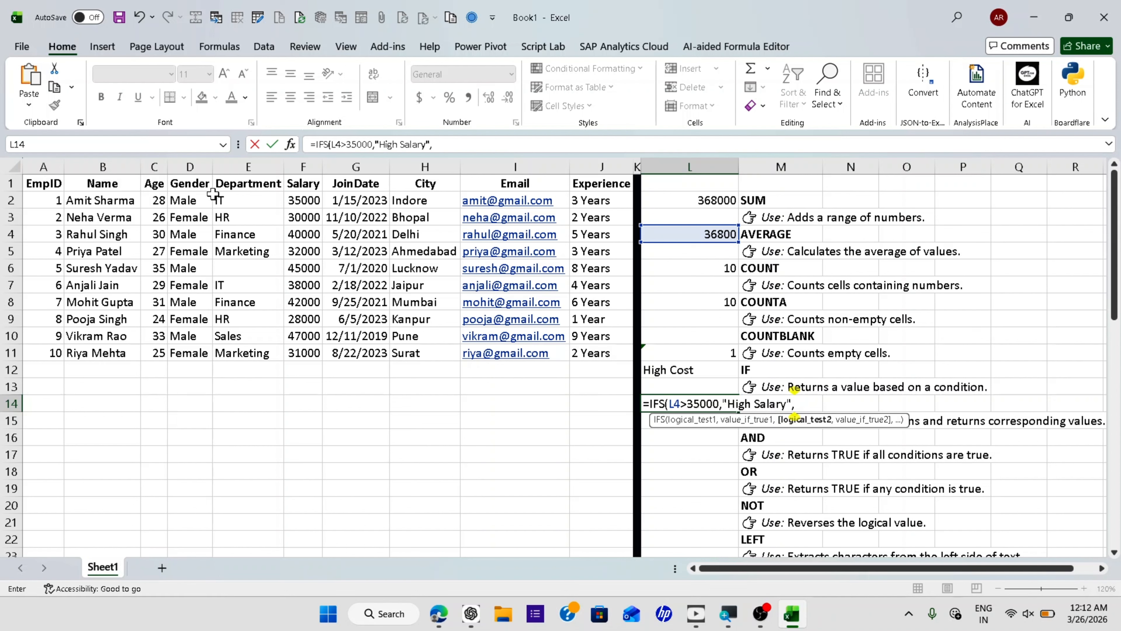
Step: Add the condition E2="IT" with the result "Yes" and a final "NO" argument to the IFS formula, and try to enter it
left_click(233, 199)
type("=")
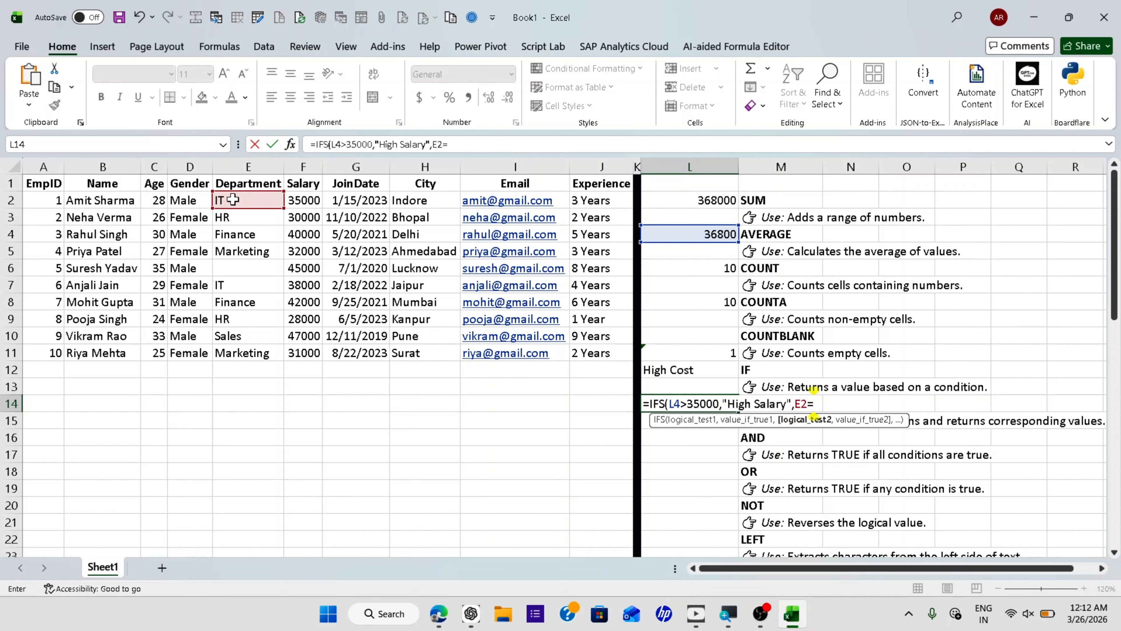
type("\"IT\",\"")
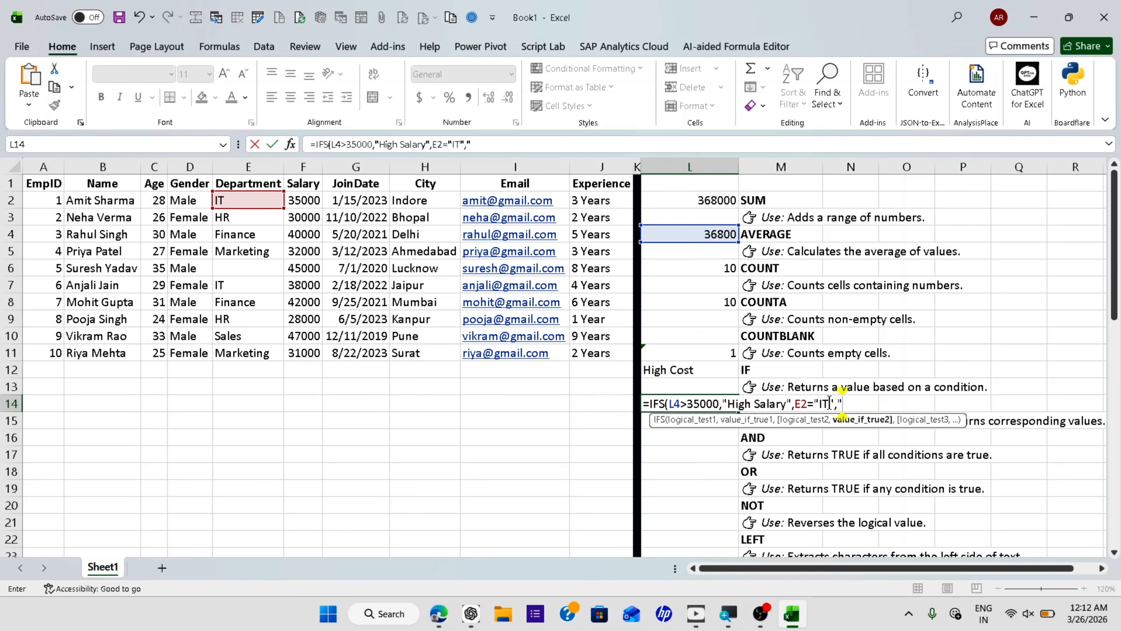
type("Yes\",")
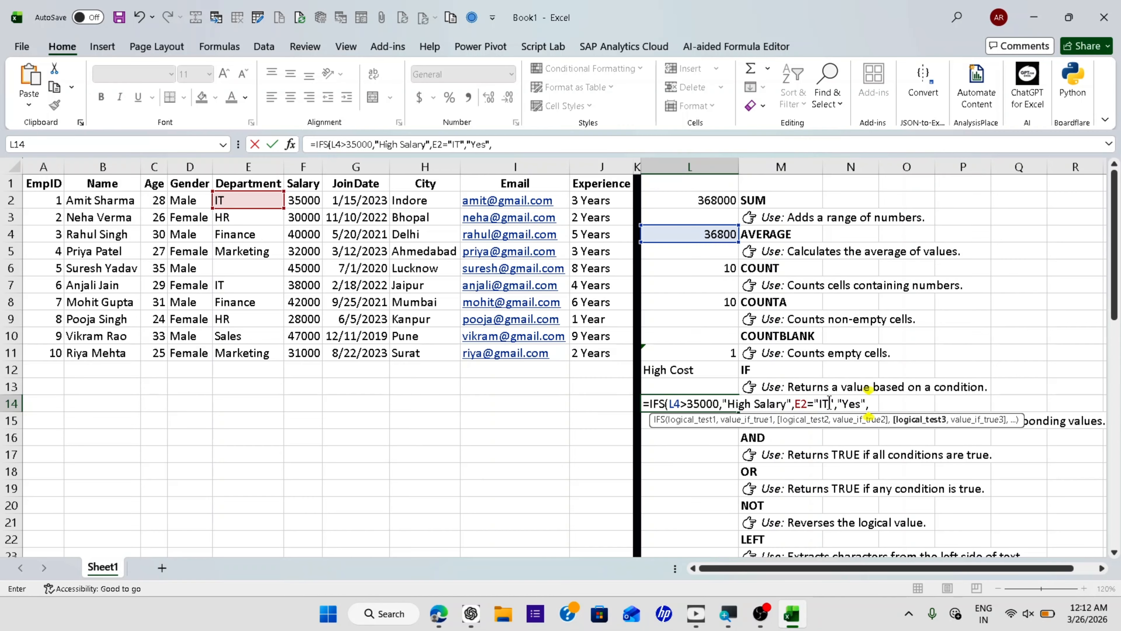
type("\"NO\")")
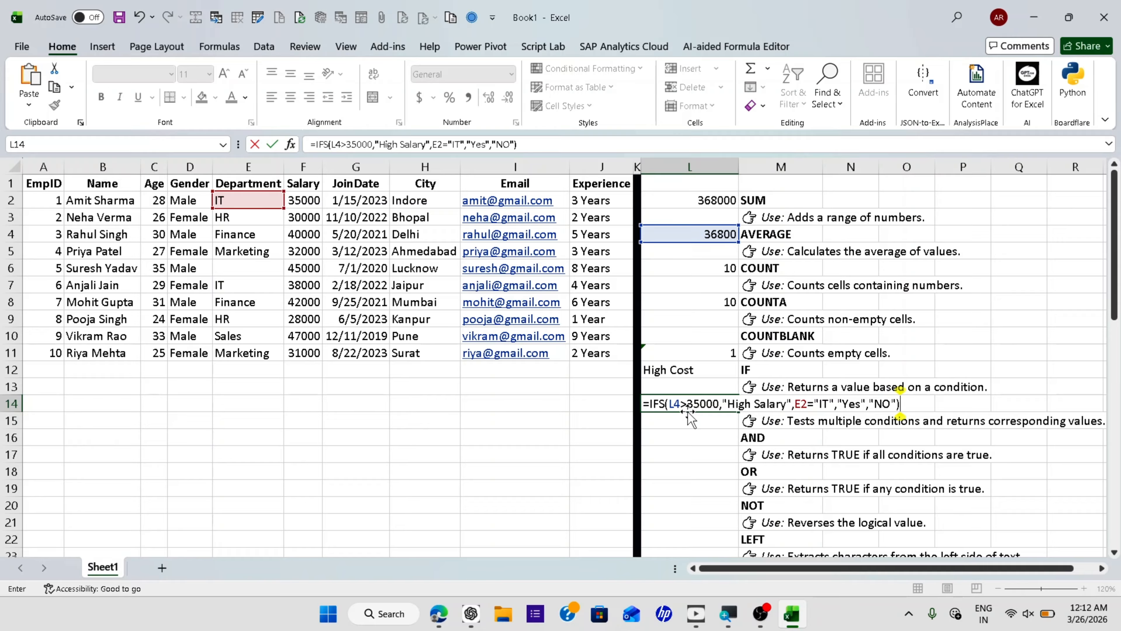
key("Return")
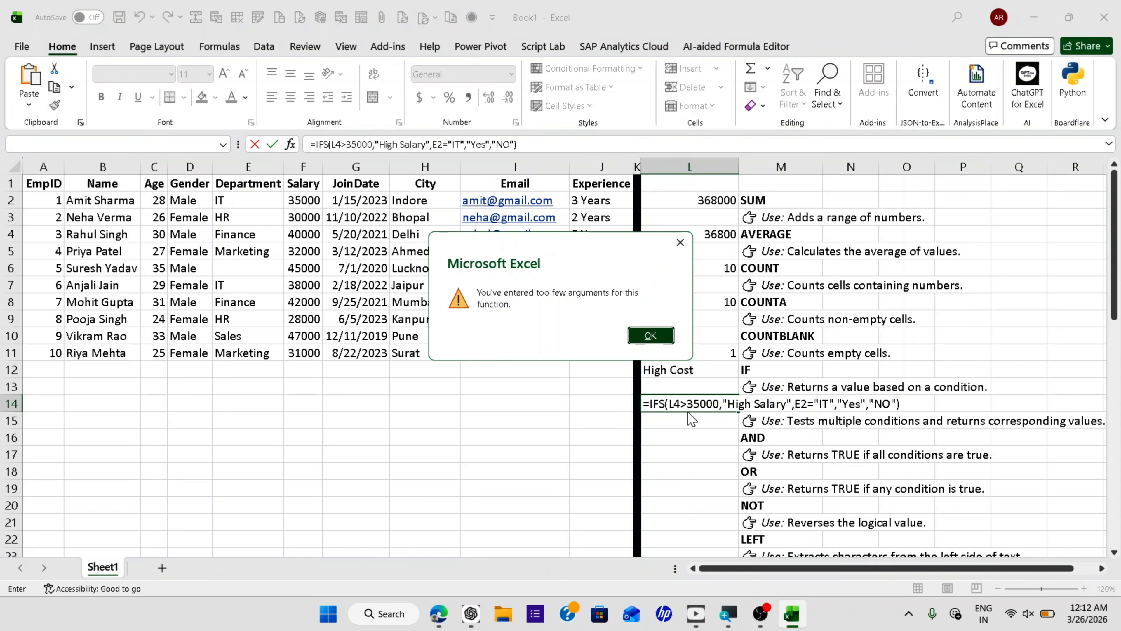
key("Return")
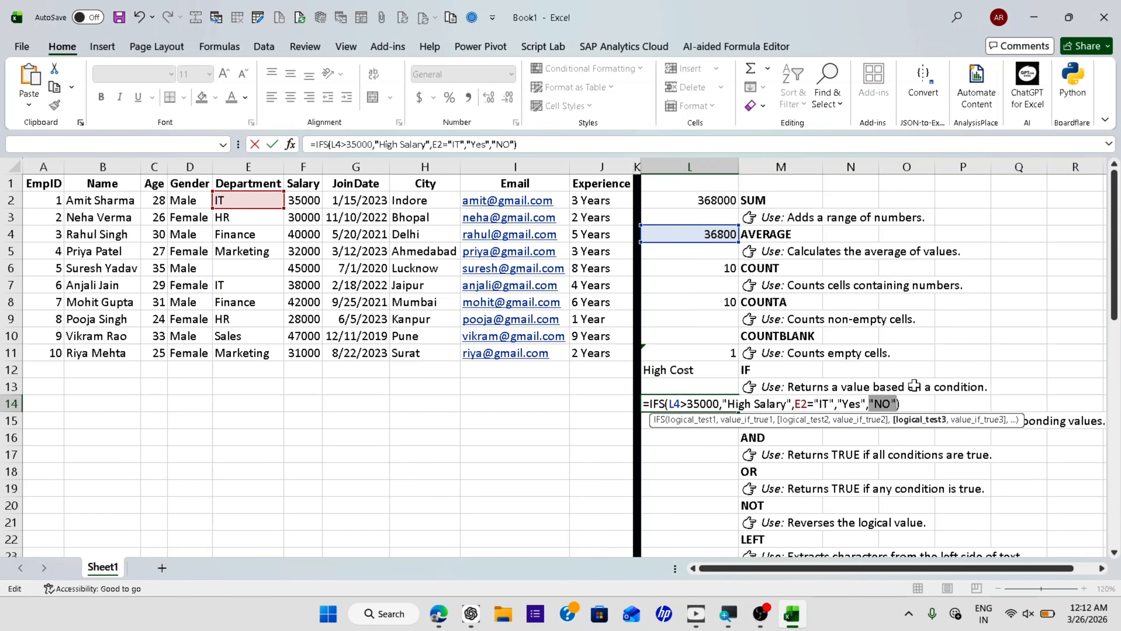
Step: Delete the final "NO" argument and enter the L14 formula as =IFS(L4>35000,"High Salary",E2="IT","Yes")
key("BackSpace")
key("BackSpace")
key("Return")
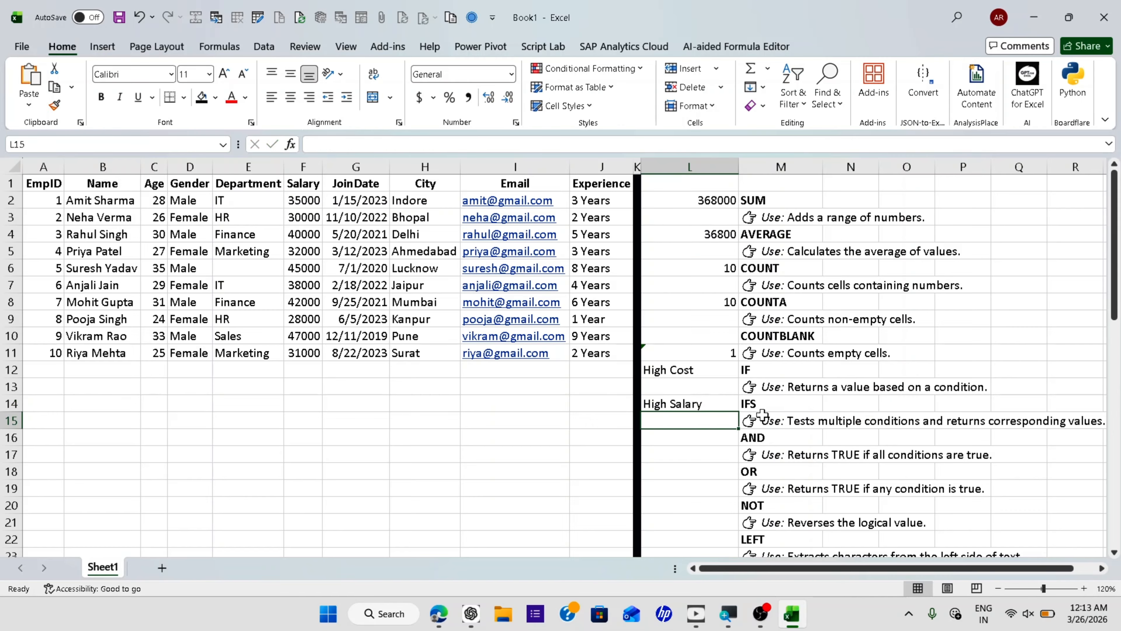
left_click(720, 397)
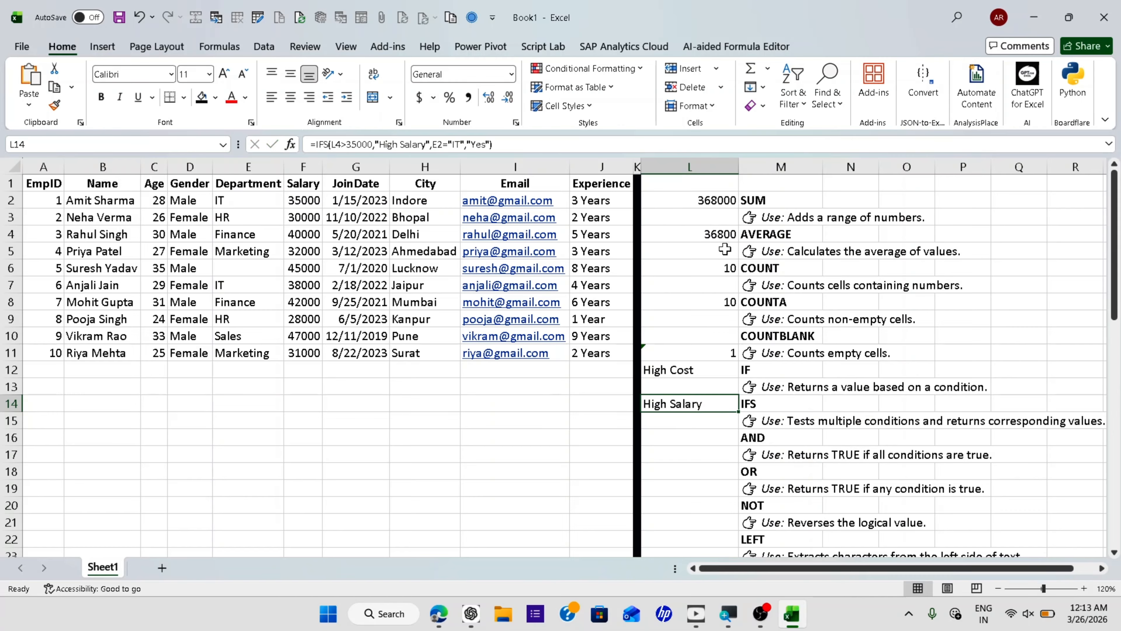
left_click(712, 231)
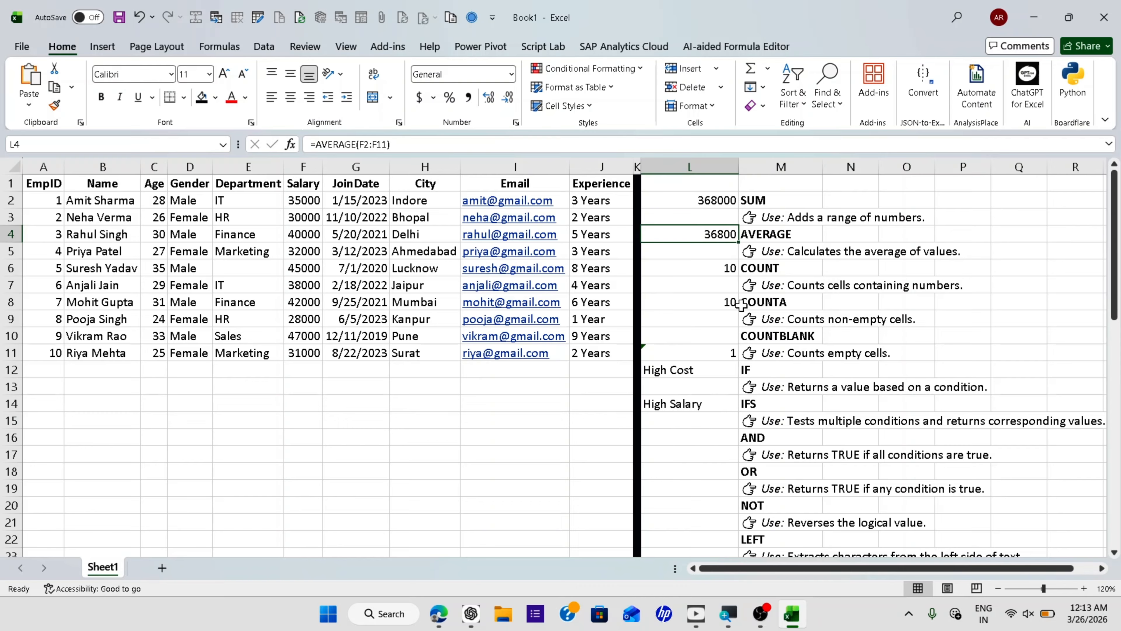
Step: Begin an IF formula in cell L16 beside the AND heading
left_click(712, 443)
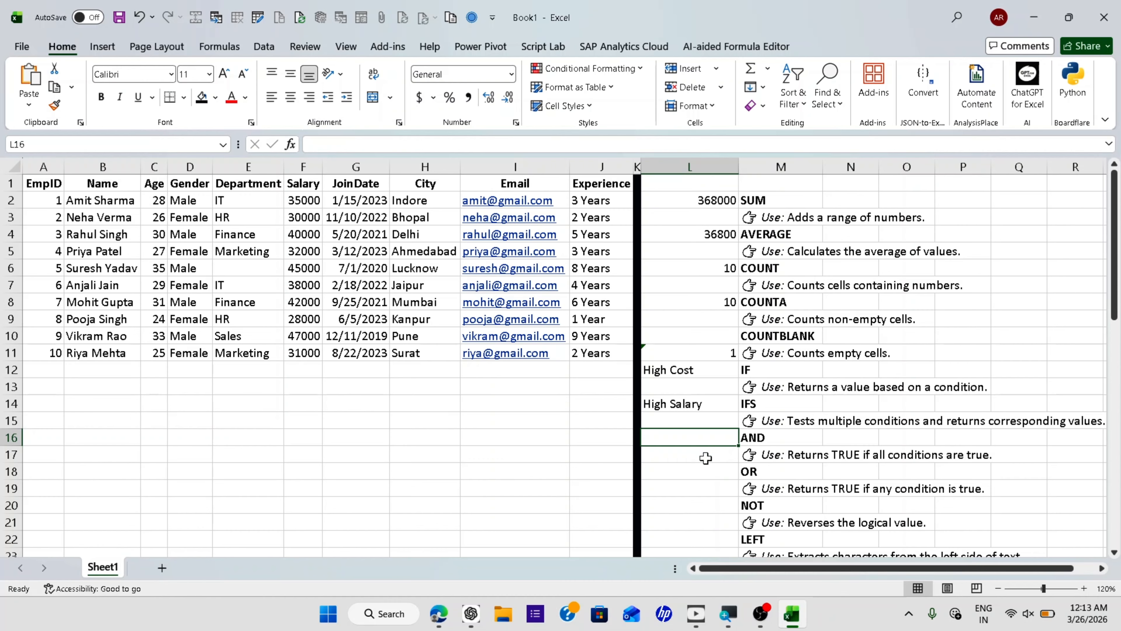
left_click(704, 469)
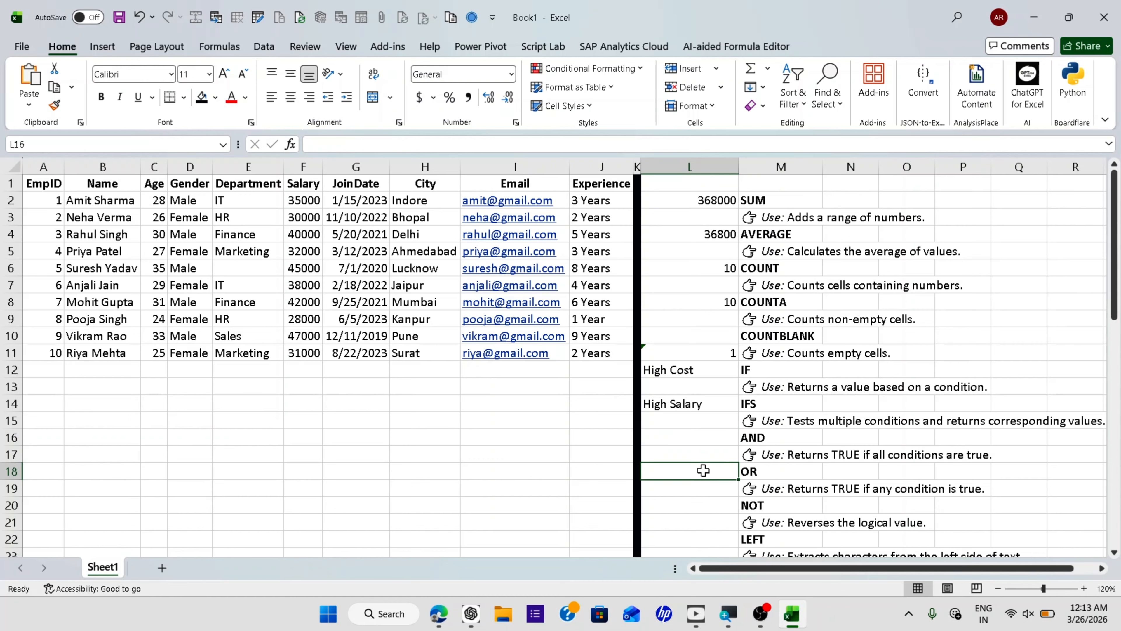
left_click(708, 440)
left_click(704, 471)
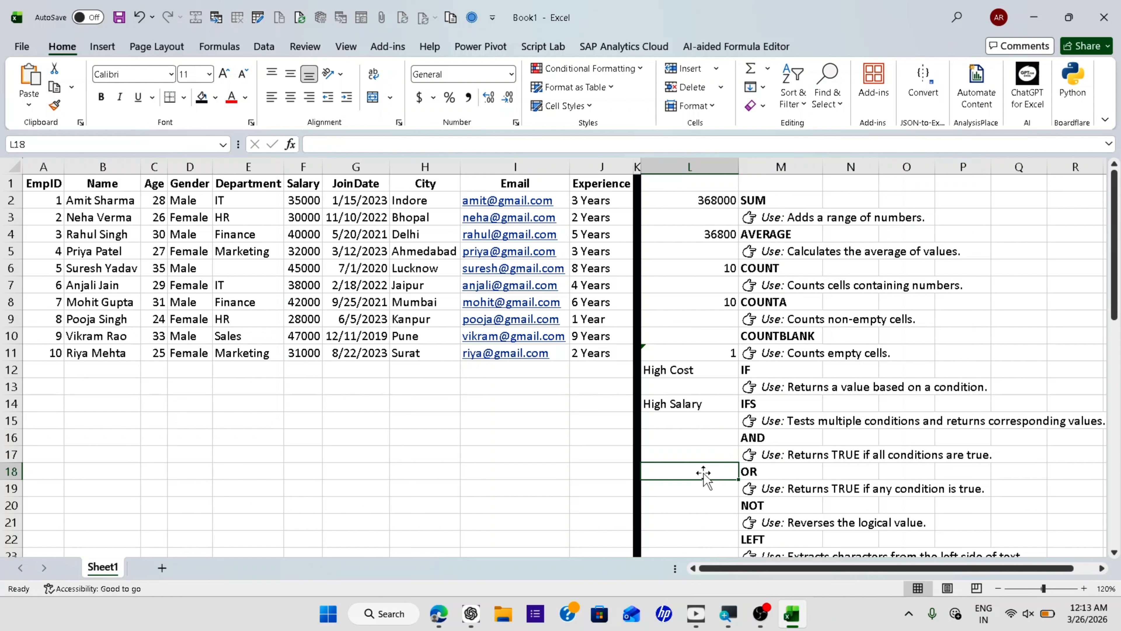
left_click(706, 440)
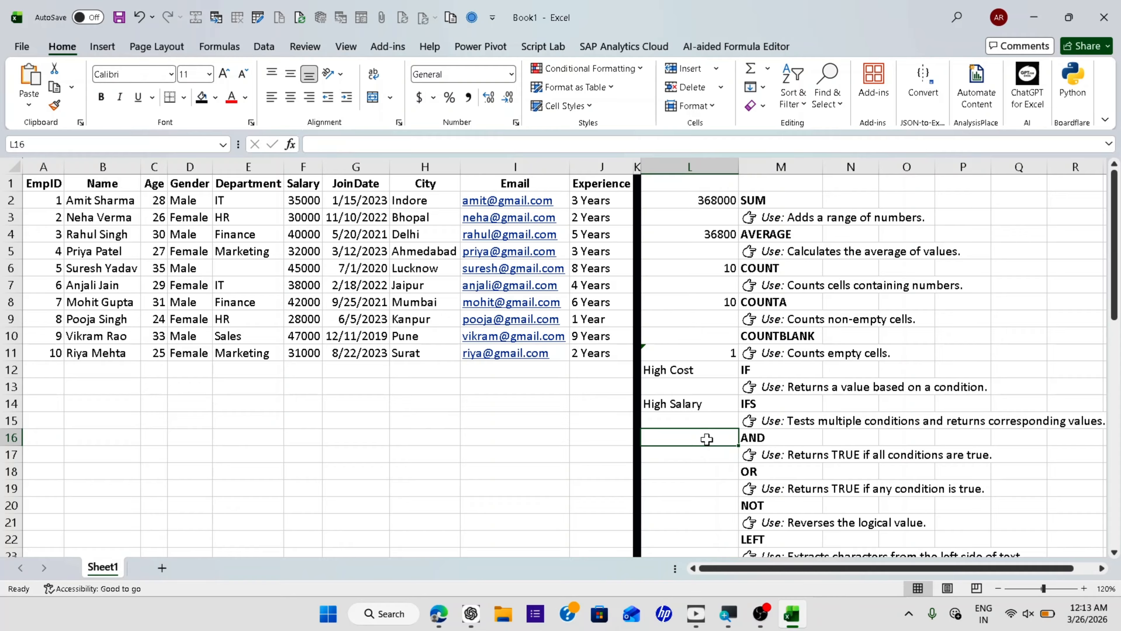
type("=IF(")
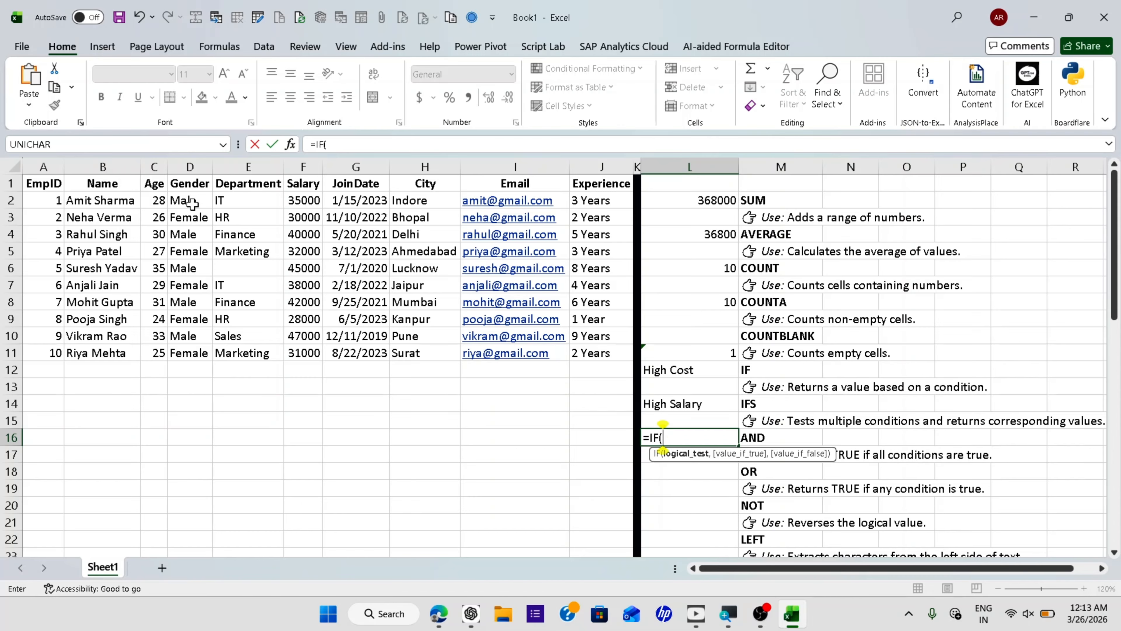
left_click(227, 198)
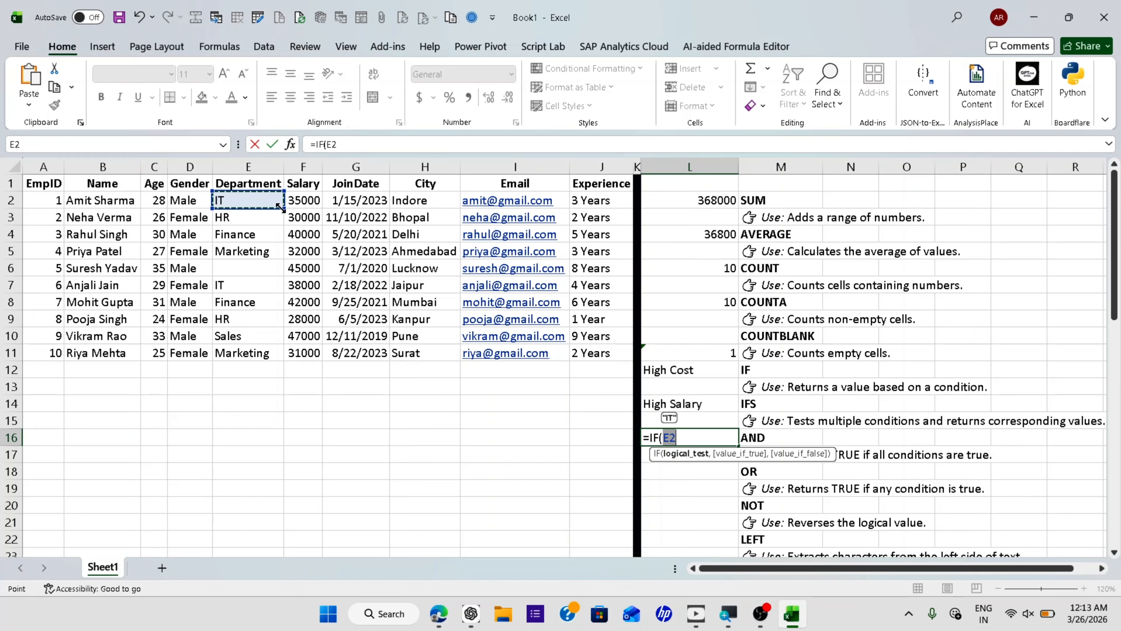
type("=\"IT")
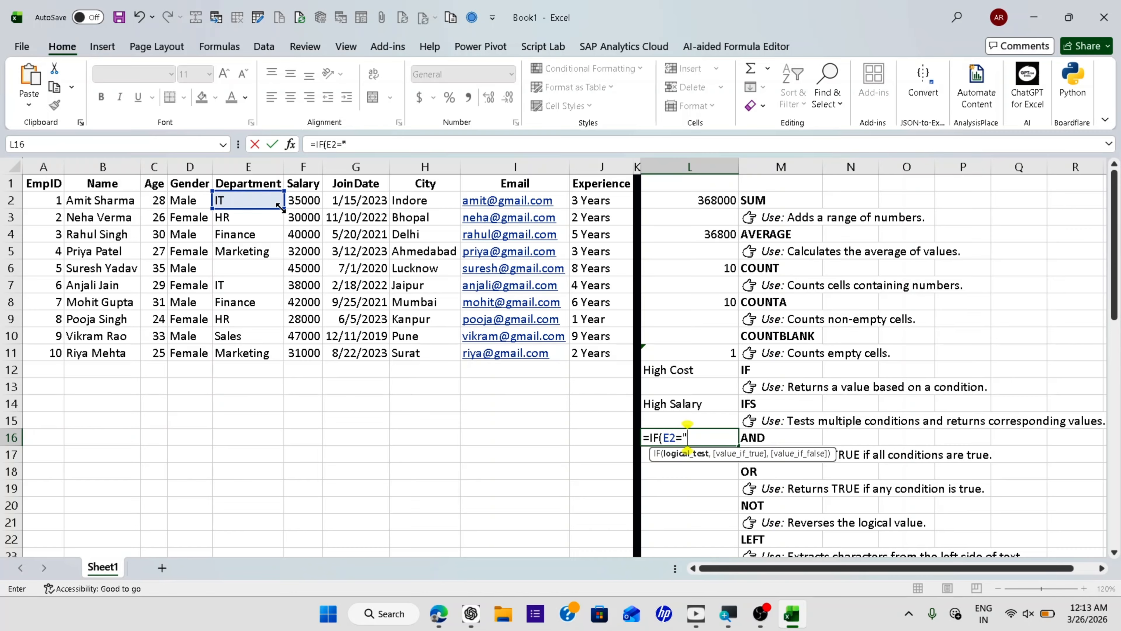
type("\",")
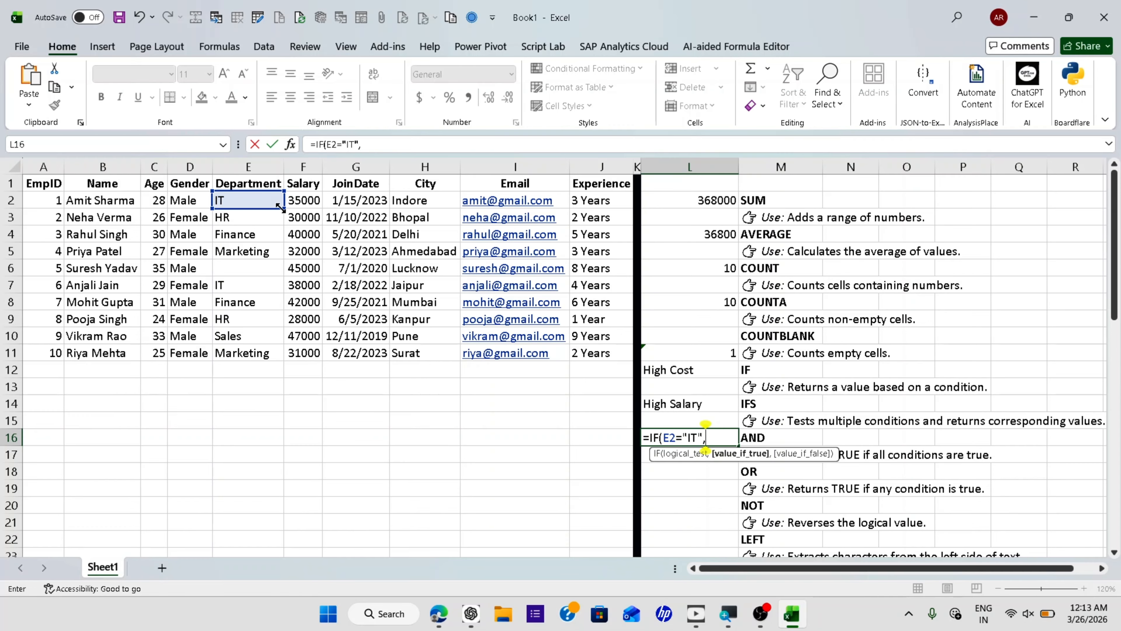
key("BackSpace")
key("BackSpace")
key("BackSpace")
key("BackSpace")
key("BackSpace")
key("BackSpace")
key("BackSpace")
key("BackSpace")
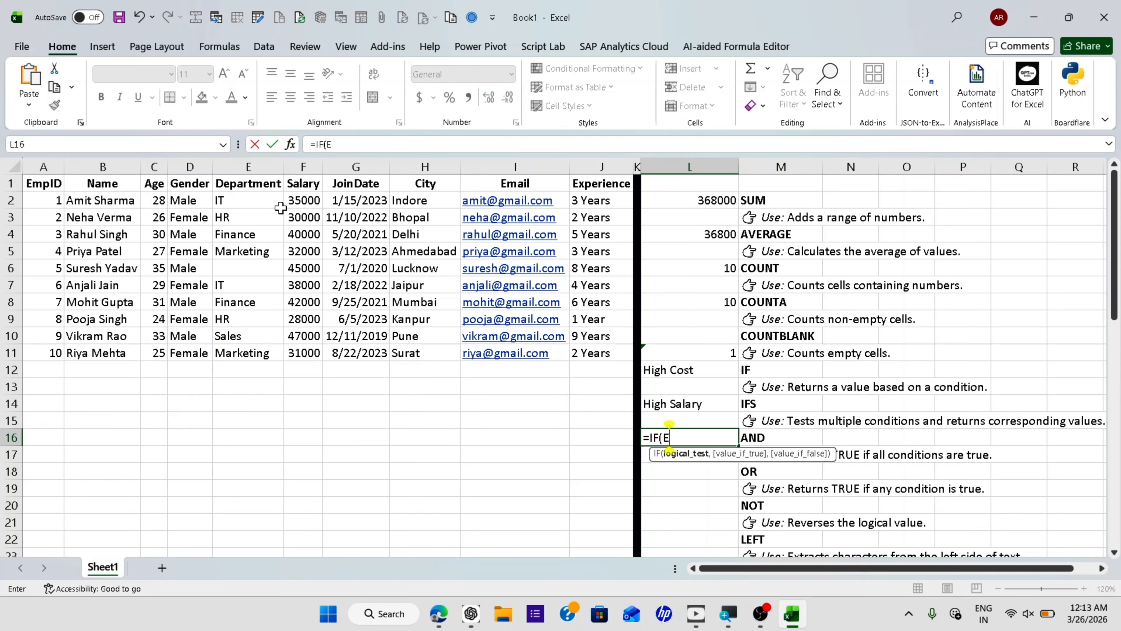
Step: Nest an AND test in the L16 IF formula with the conditions E2="IT" and F2>=30000
type("and")
key("Tab")
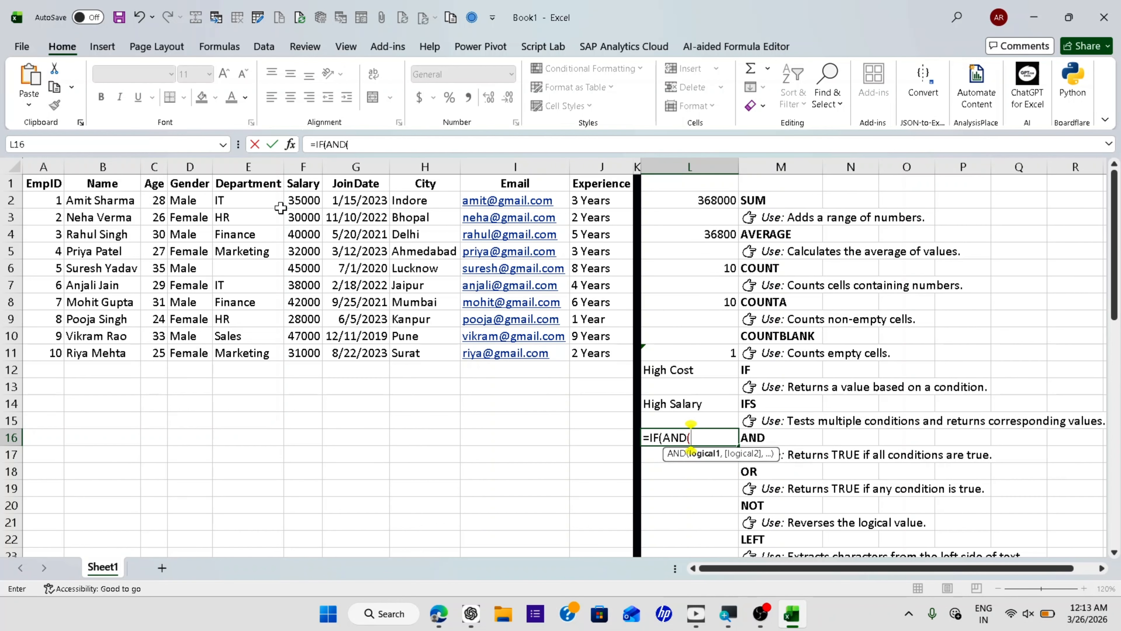
left_click(252, 198)
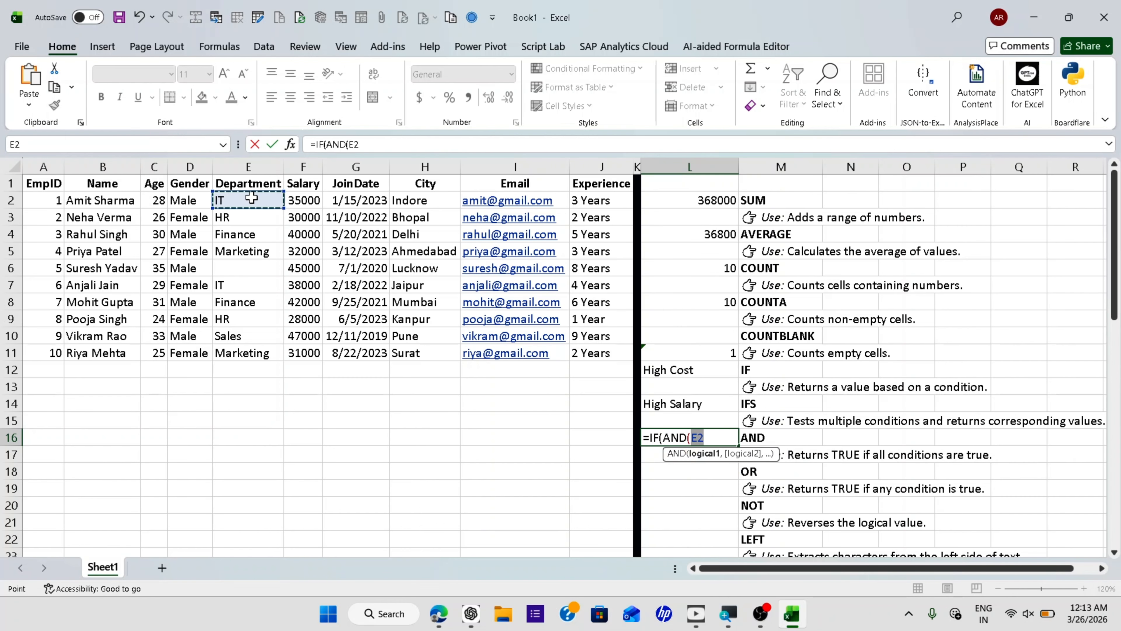
type("=\"IT")
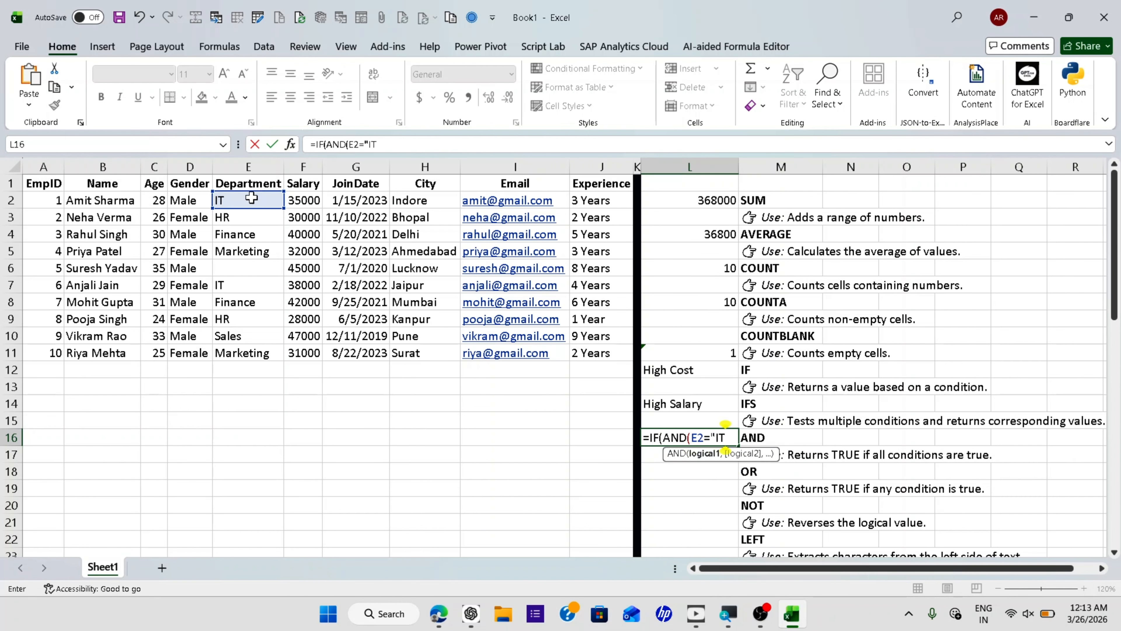
type("\",")
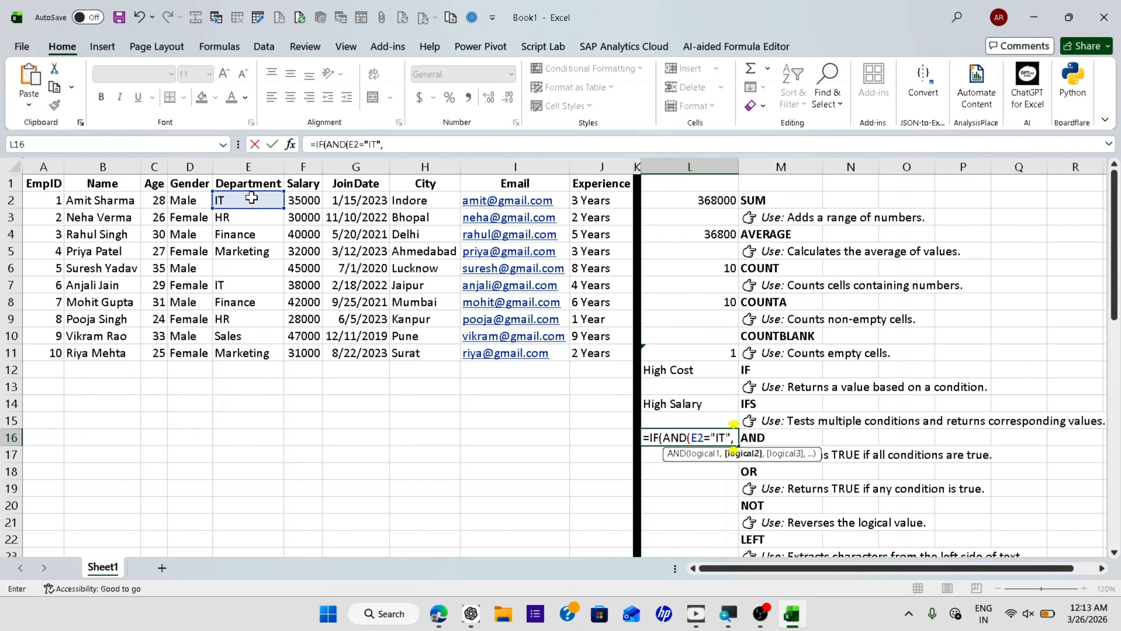
left_click(305, 198)
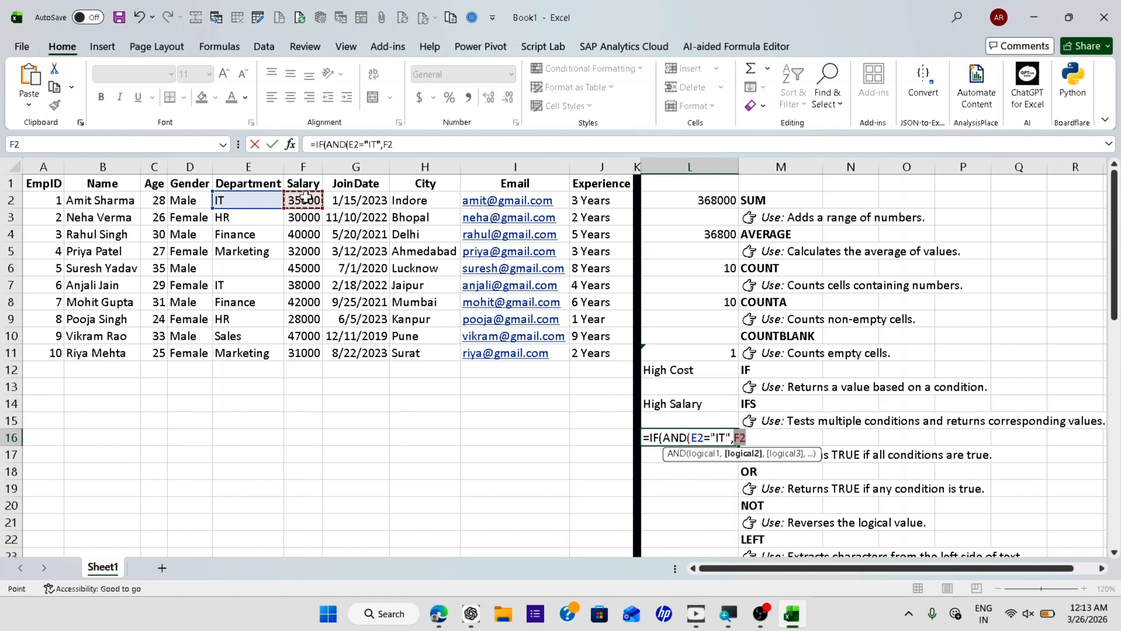
type(">=30000")
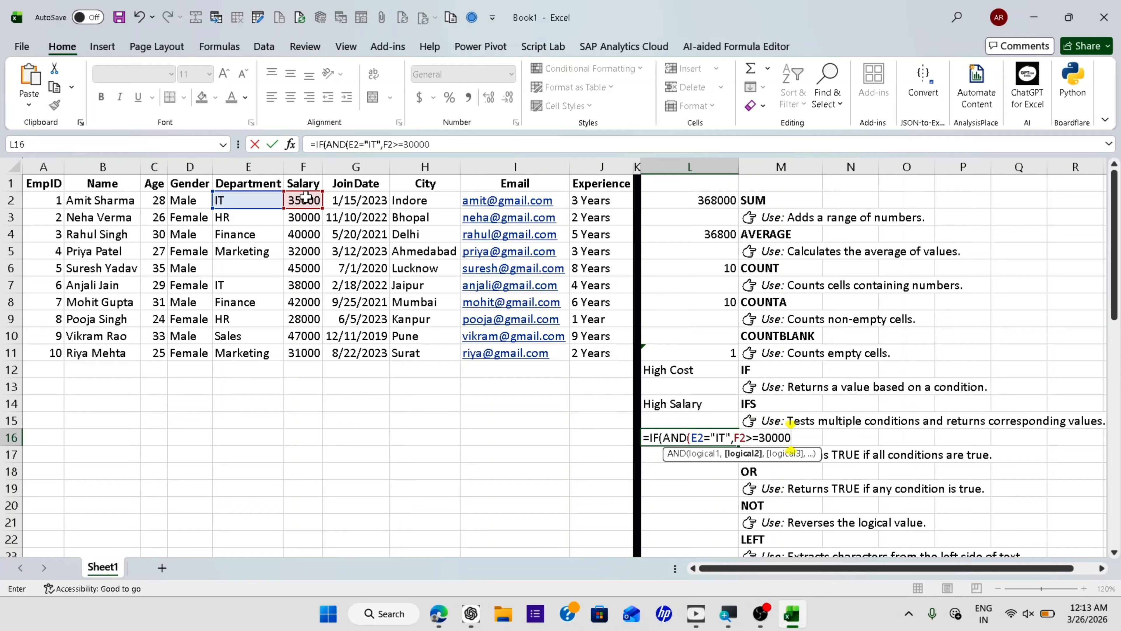
Step: Close the AND test, add the results "Yes" and "No", and enter the L16 formula
type("),\"")
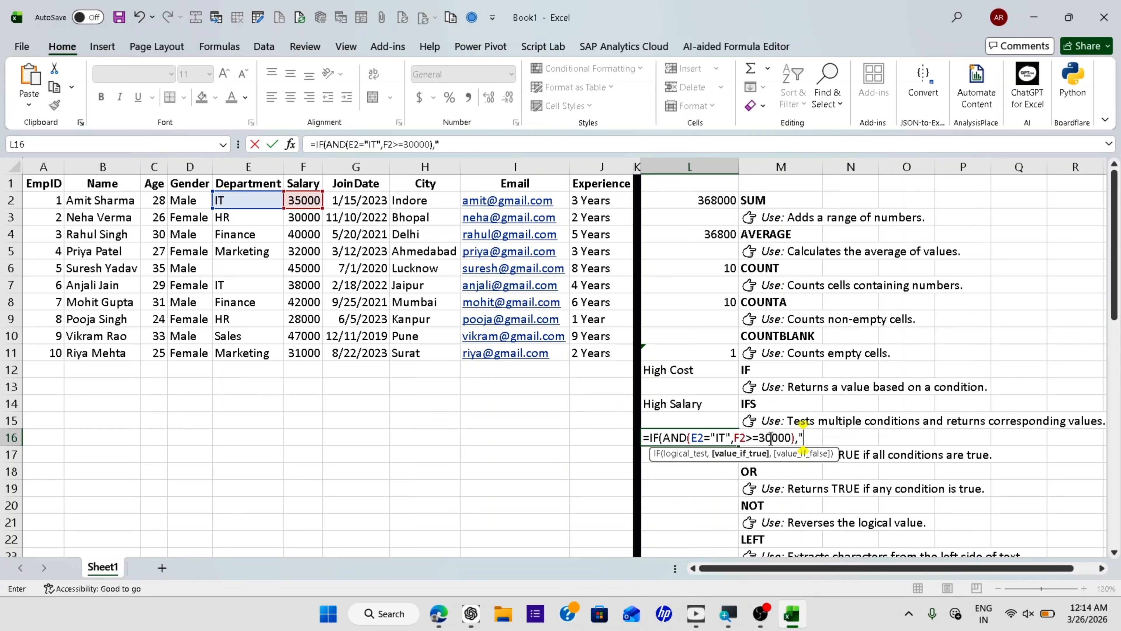
type("Yes\",\"No")
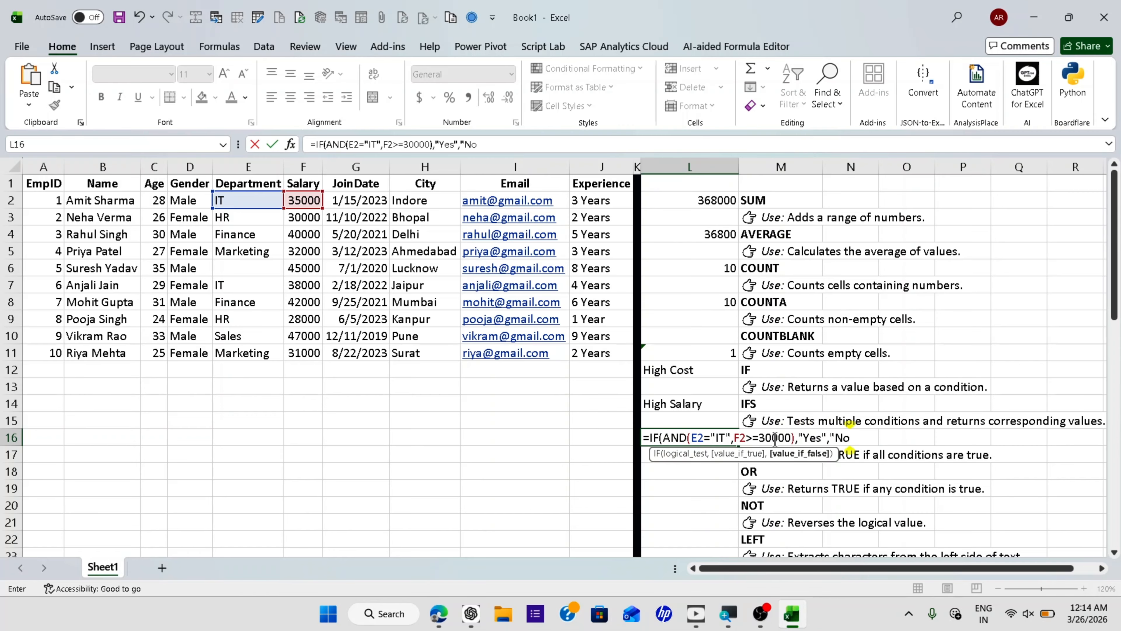
type("\")")
key("Return")
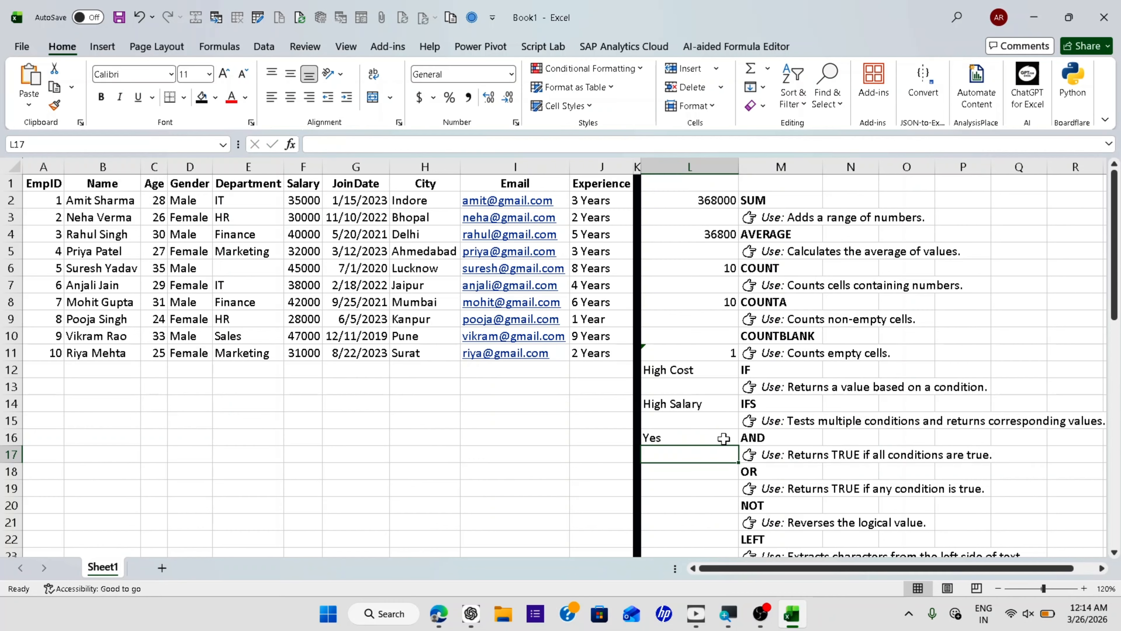
left_click(702, 436)
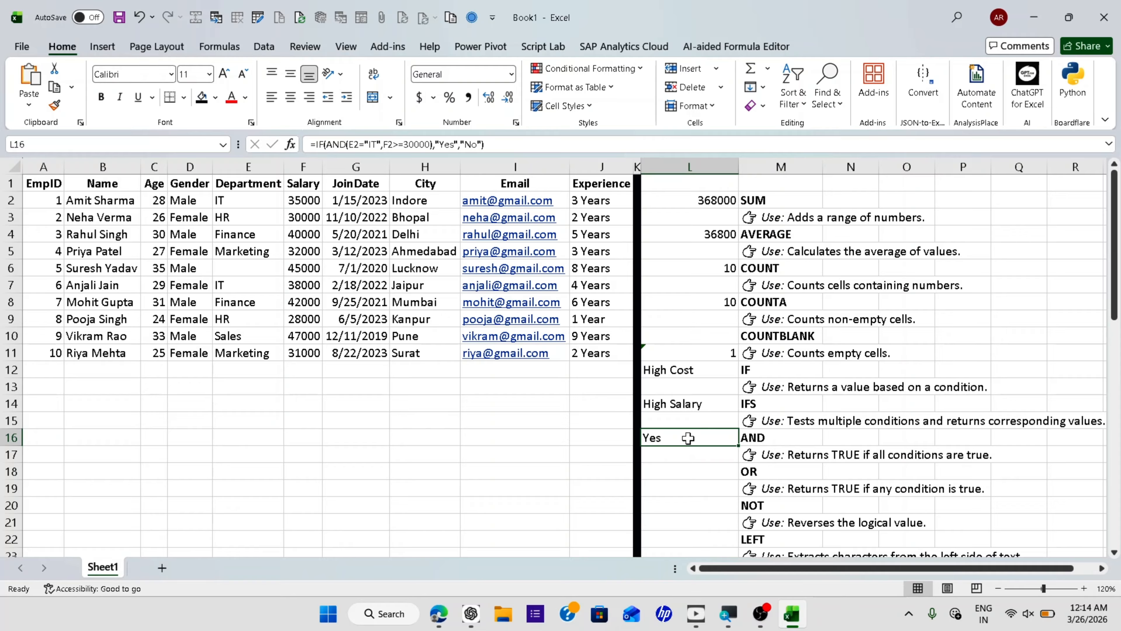
Step: Set the salary in F2 to 18000
left_click(300, 196)
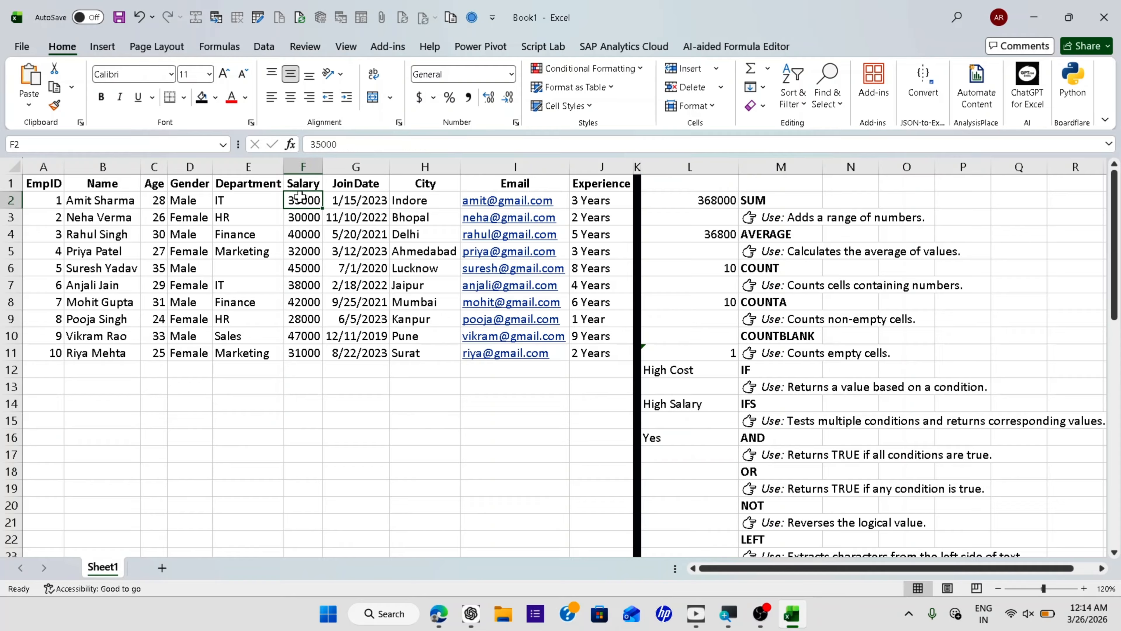
type("180000")
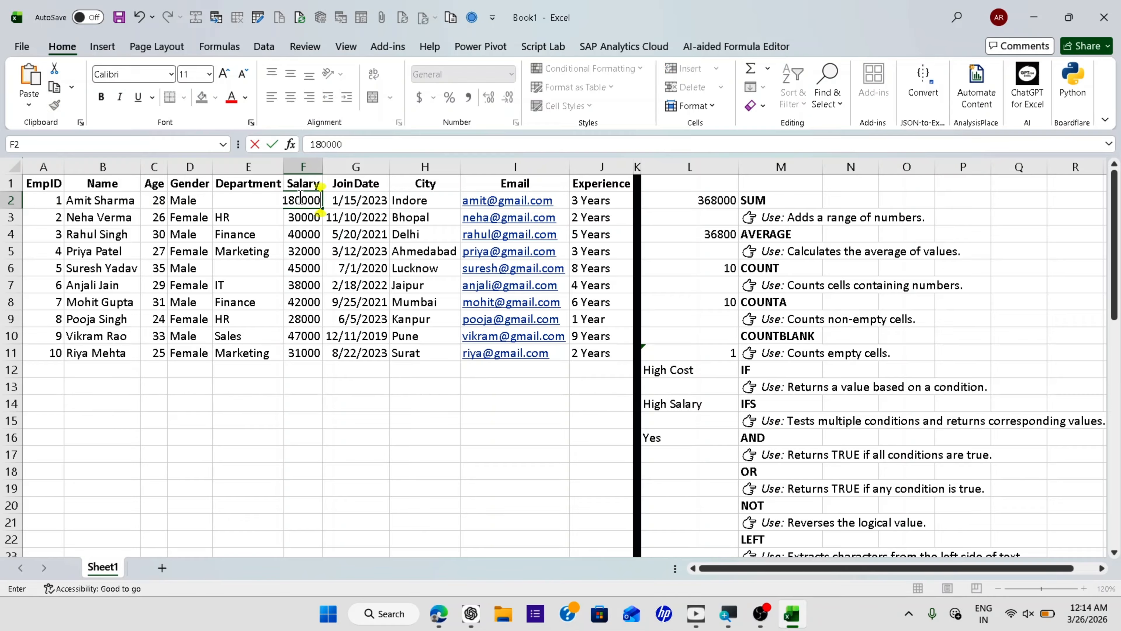
key("BackSpace")
key("Return")
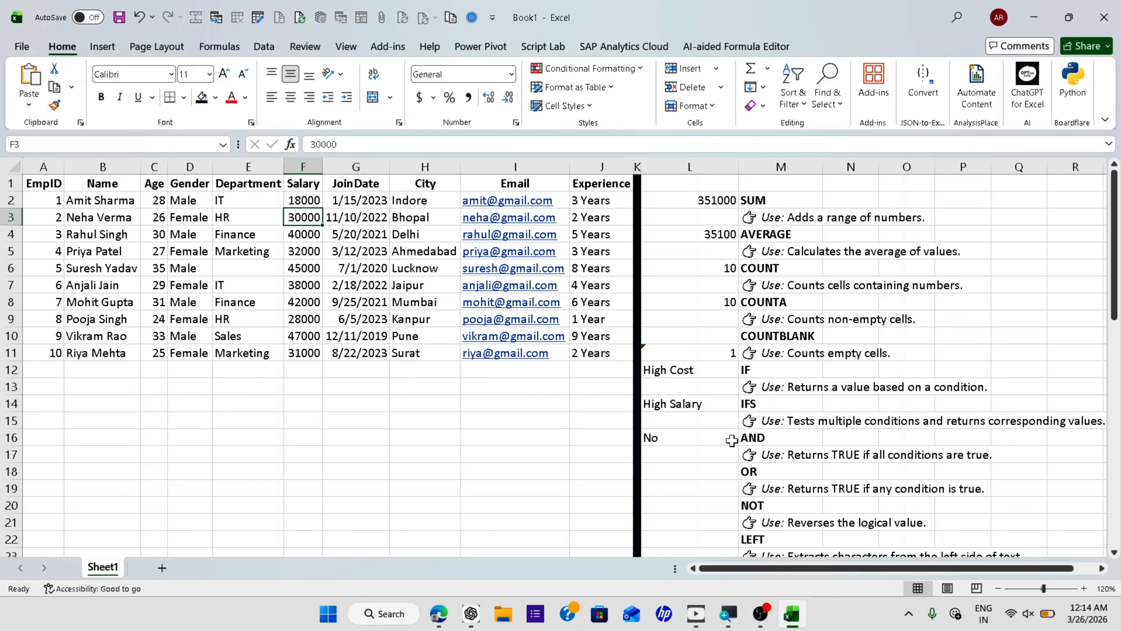
Step: Review the result and the AND conditions of the L16 formula, leaving it as it is
left_click(705, 442)
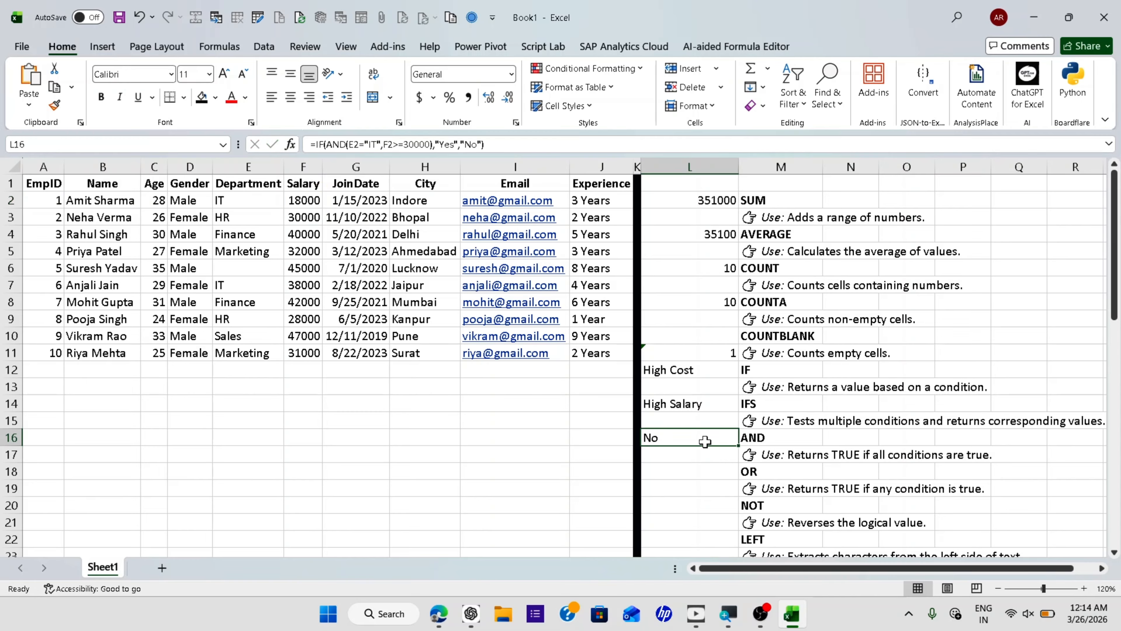
double_click(714, 438)
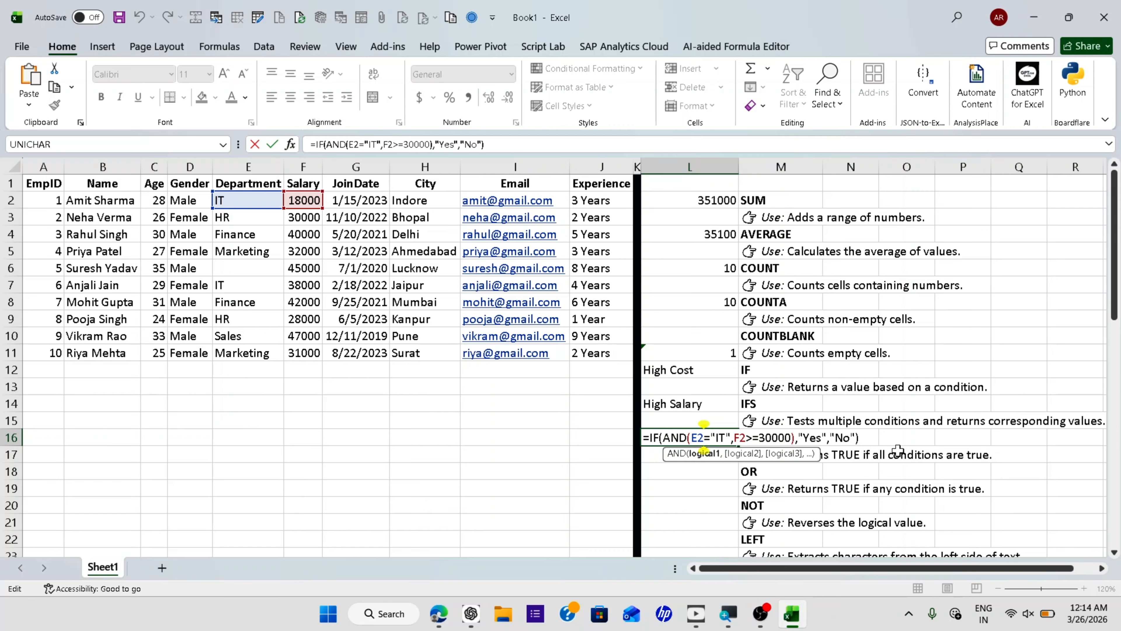
key("Return")
key("Down")
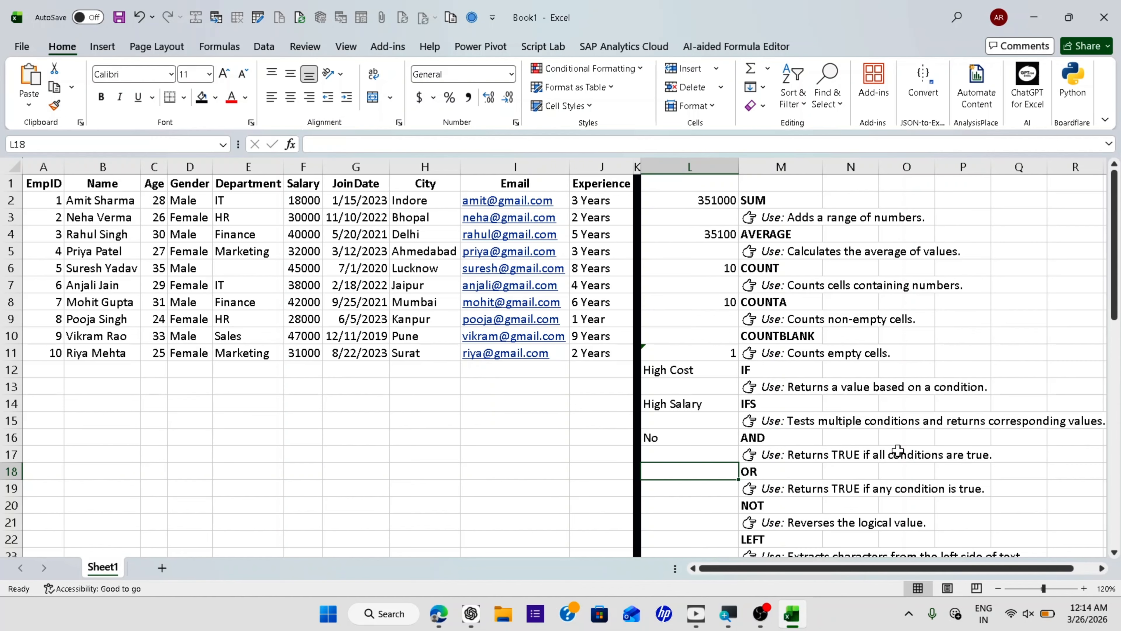
type("=")
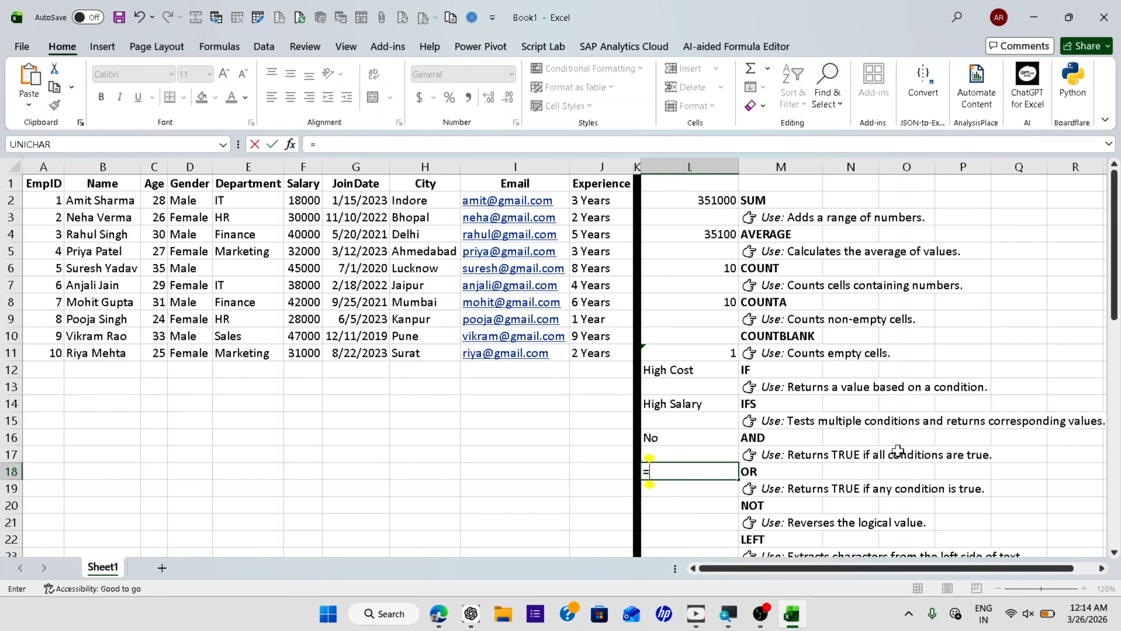
type("or")
key("Right")
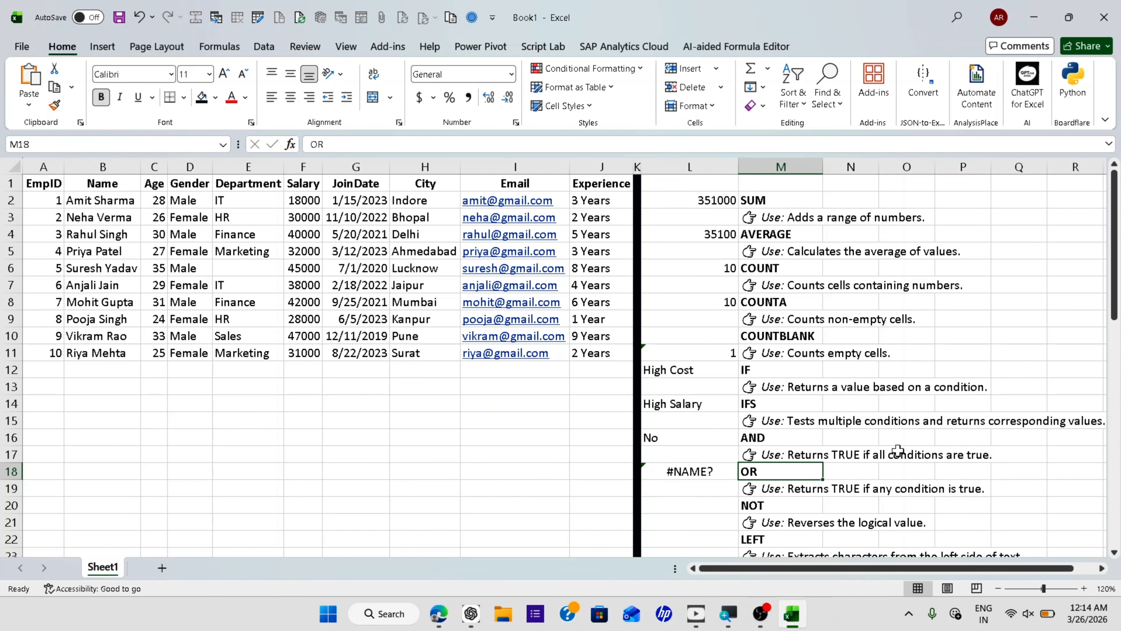
Step: Start an IF formula in L18 beside the OR heading with an OR test of E2="IT" and F2>30000
key("Left")
type("=if")
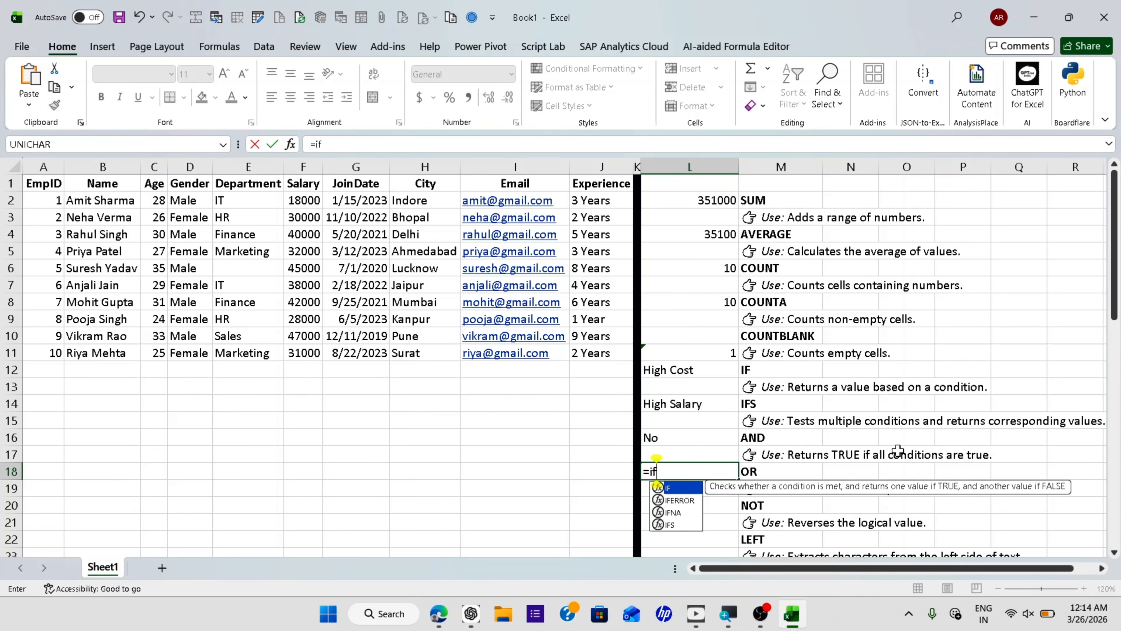
key("Tab")
type("or")
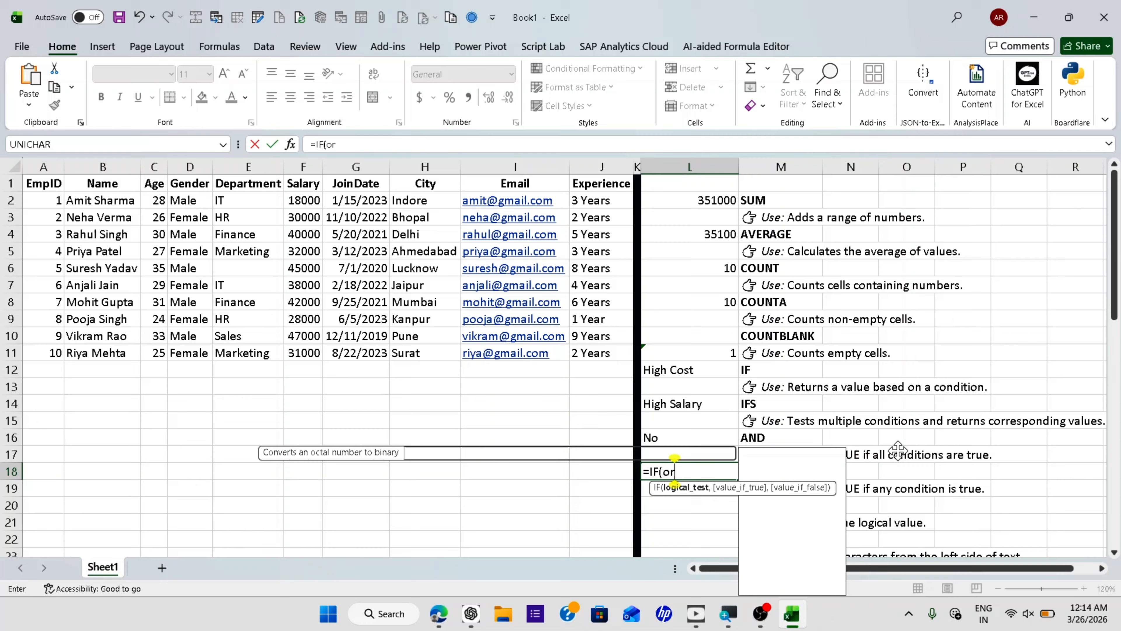
key("Tab")
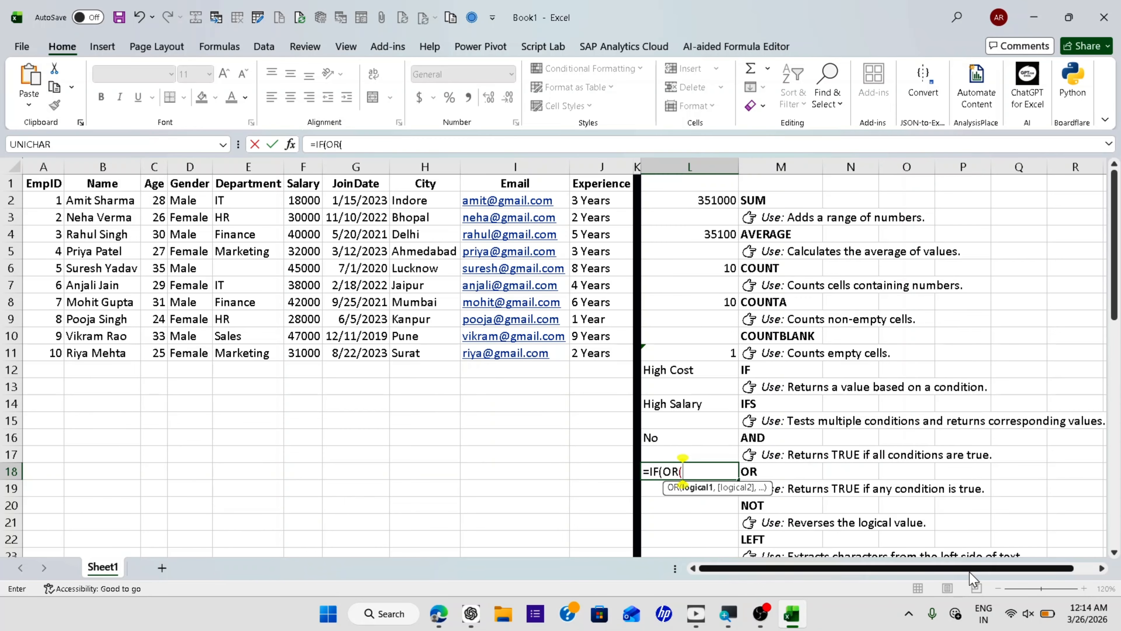
left_click(222, 200)
type("=\"I")
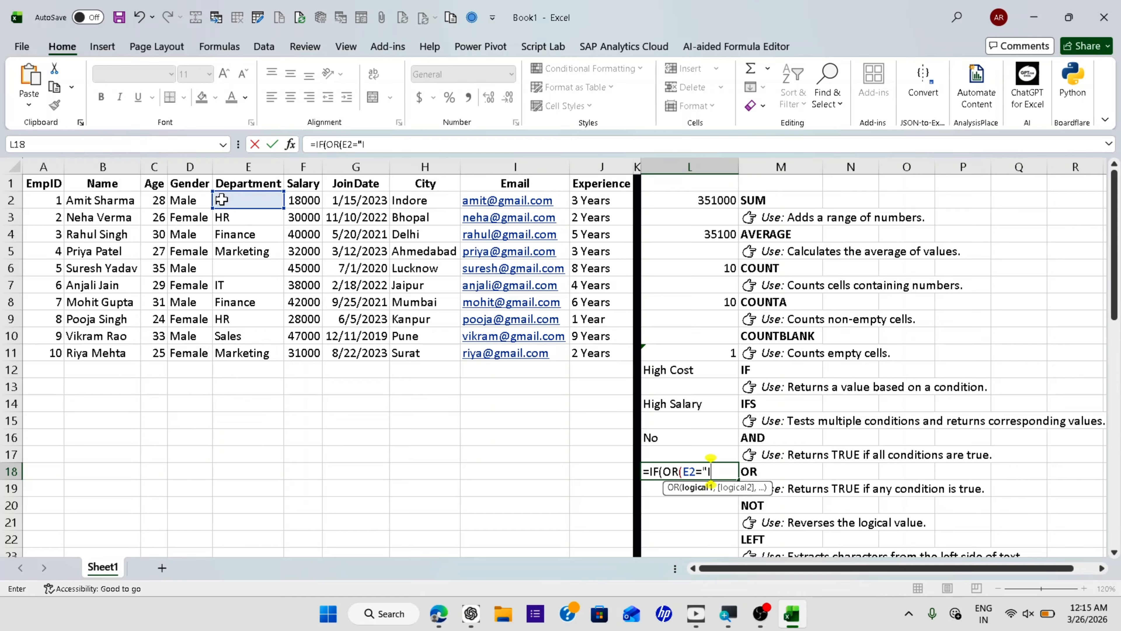
type("T\",")
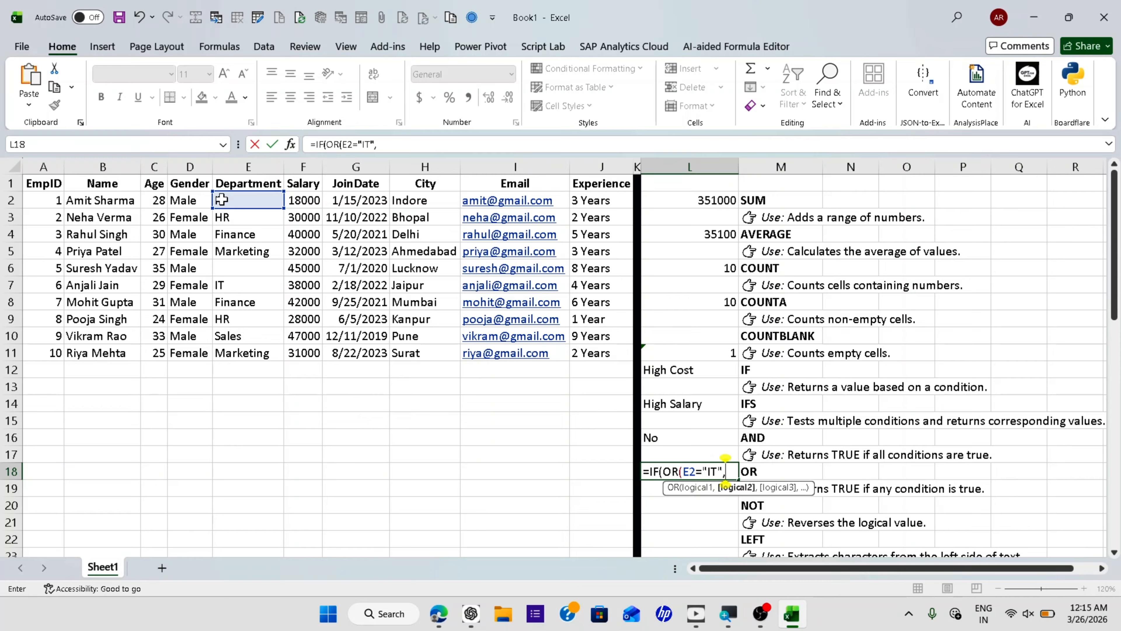
left_click(305, 201)
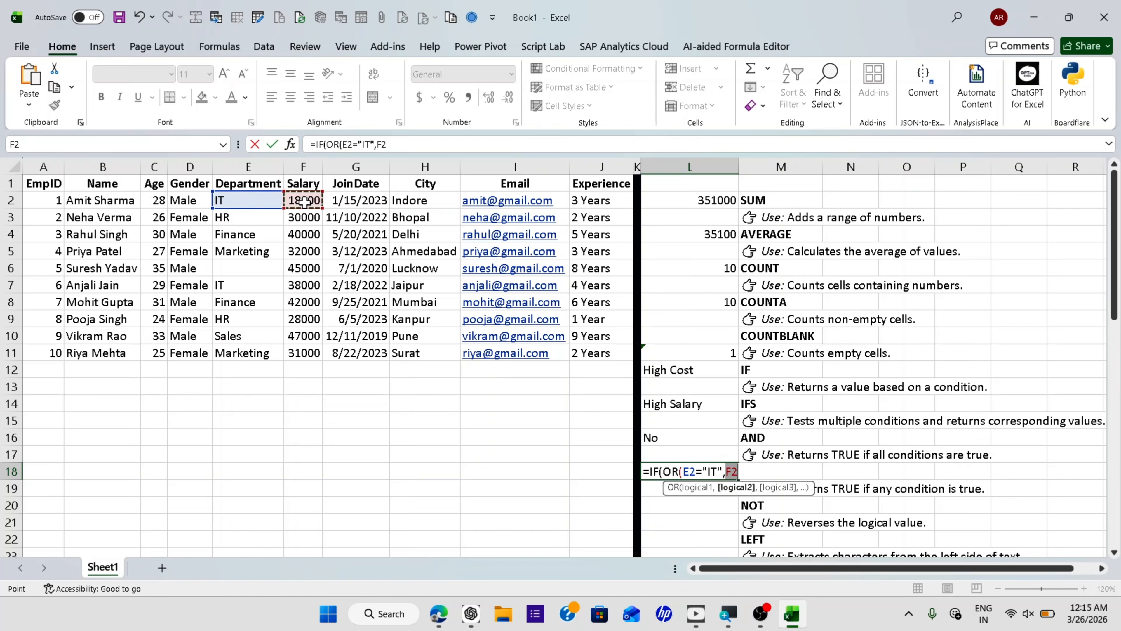
type(">30000")
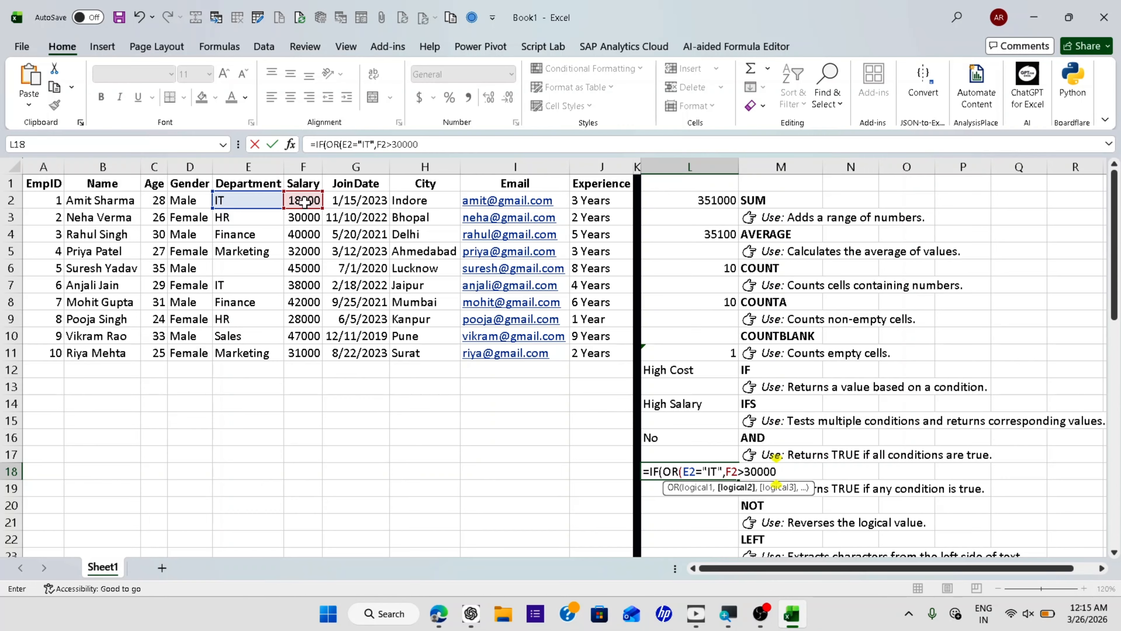
Step: Close the OR test, add the results "Yes" and "No", enter the L18 formula, and check it against E2
type("),\"Y")
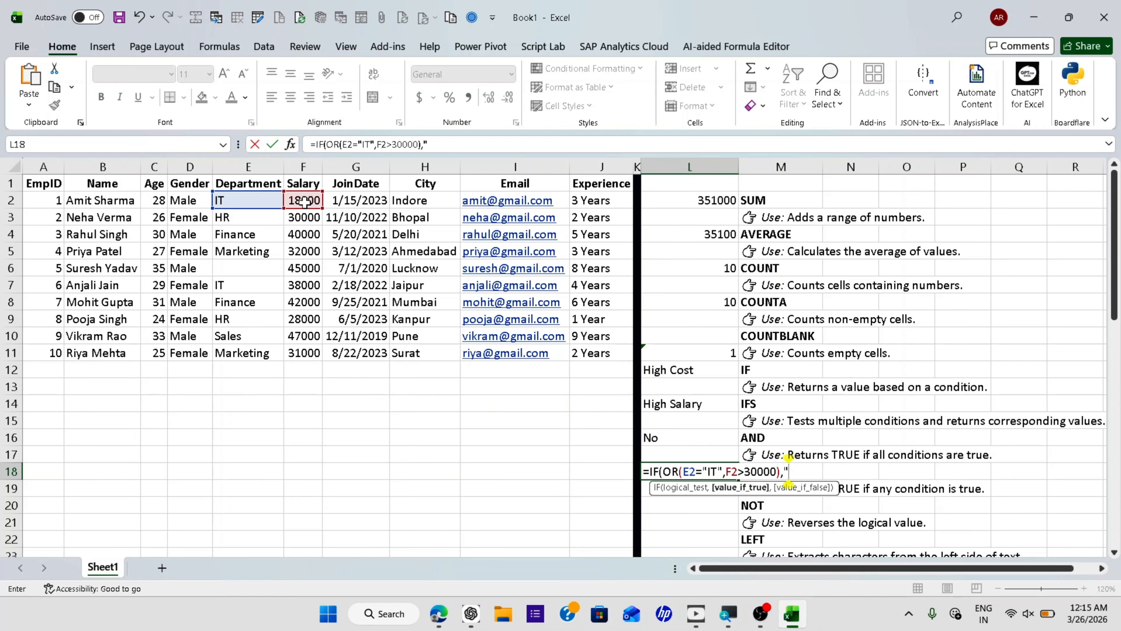
type("es\",")
type("\"No\")")
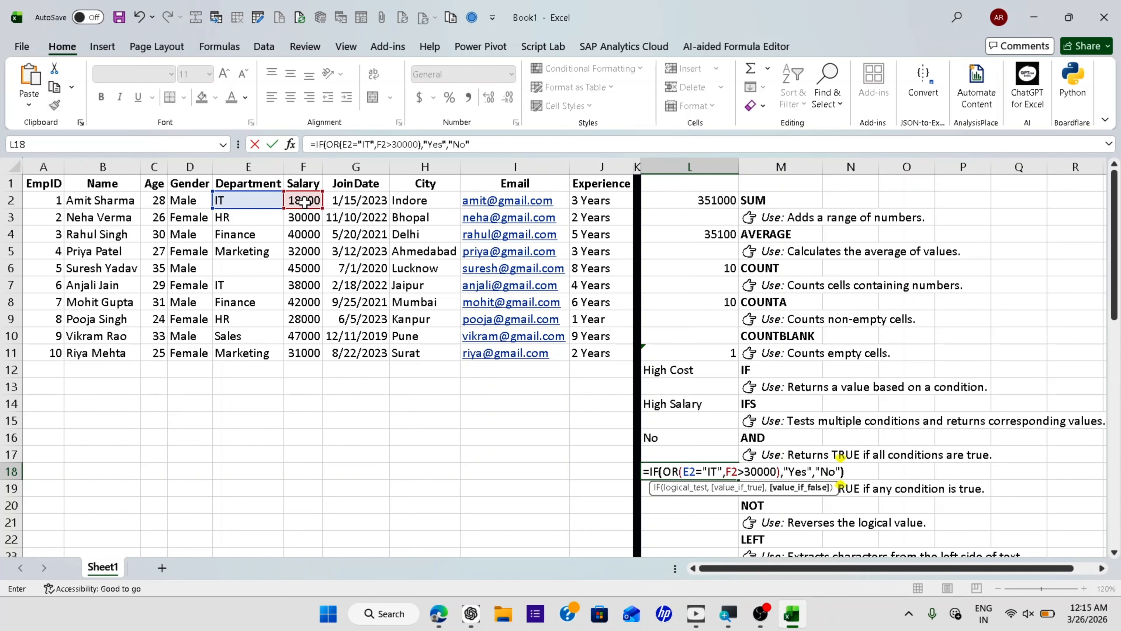
key("Return")
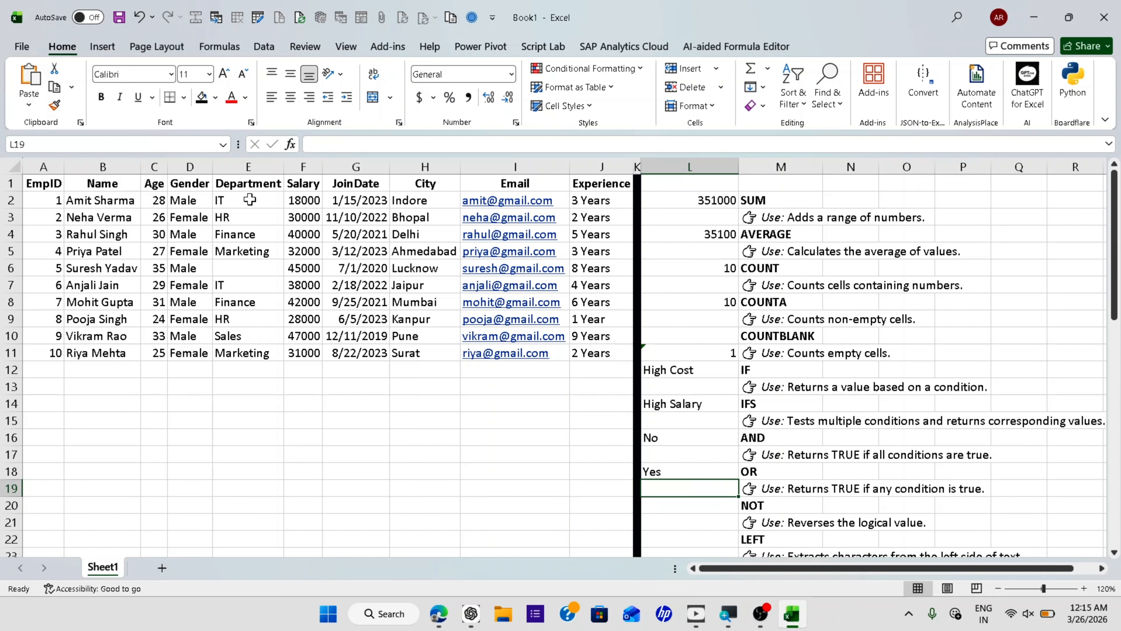
left_click(241, 196)
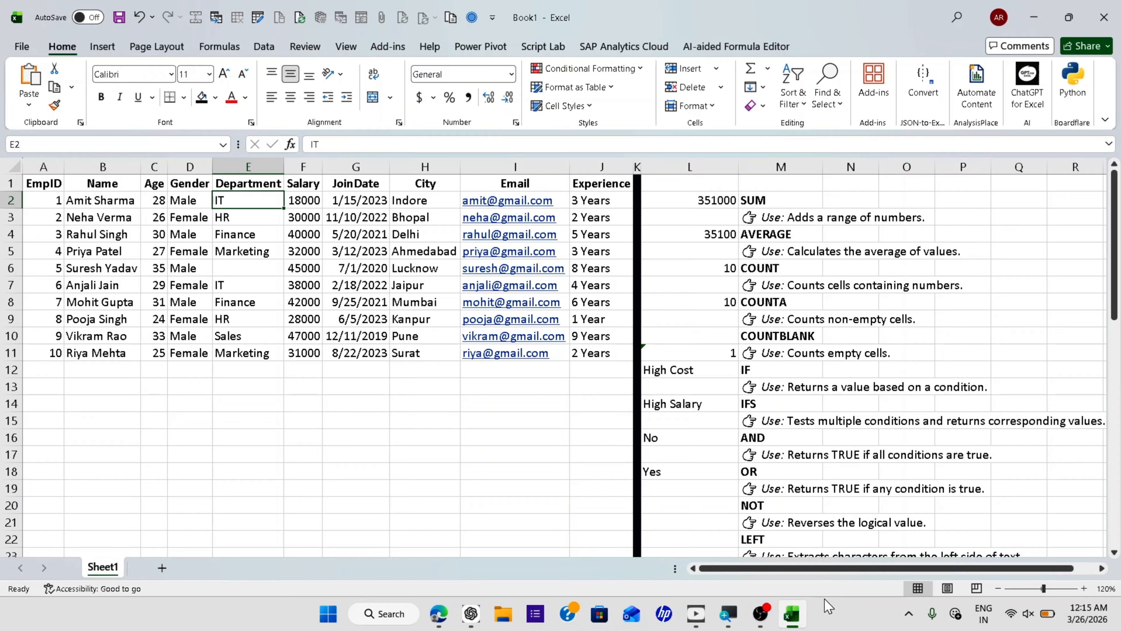
Step: In L20 beside the NOT heading, enter an IF formula with NOT(F2>30000) that returns "Yes" or "No"
left_click(699, 505)
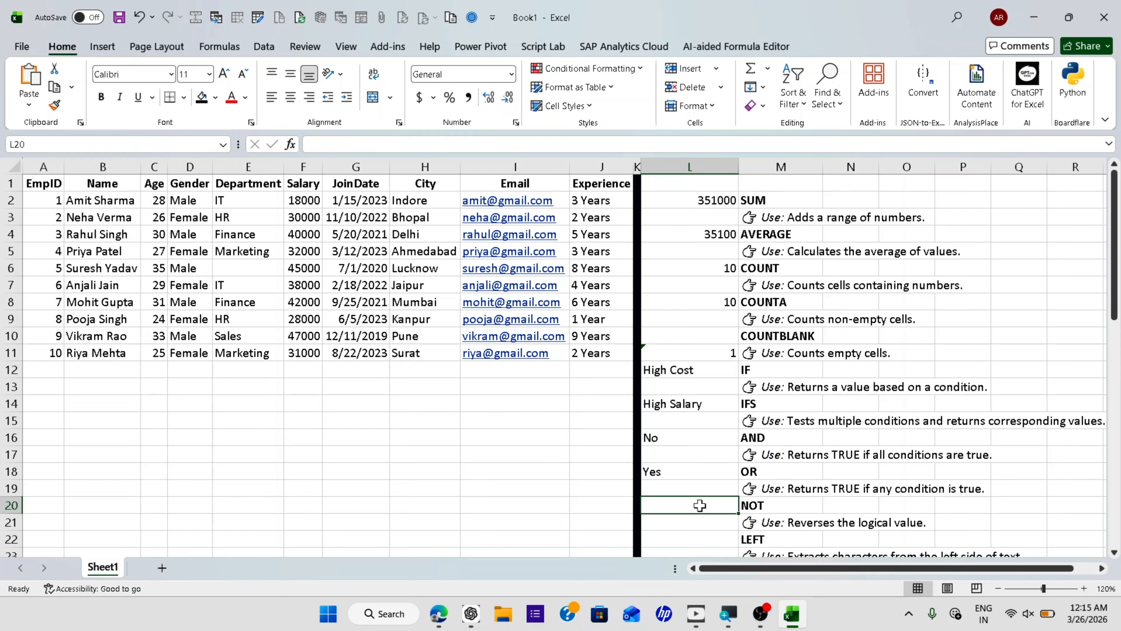
type("=IF(")
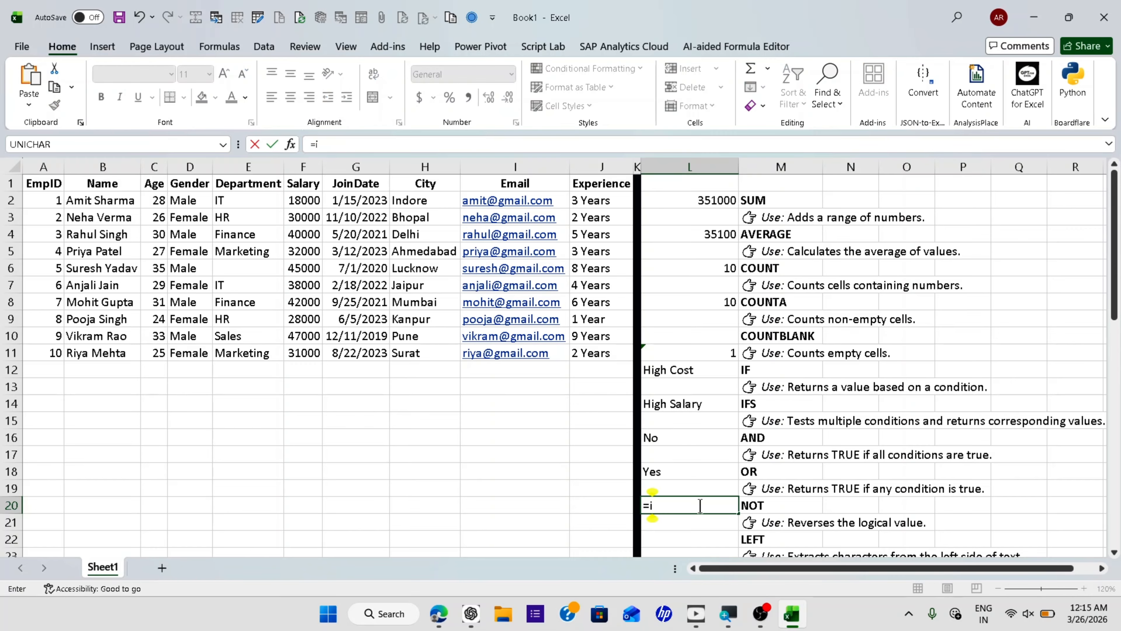
type("NOT(")
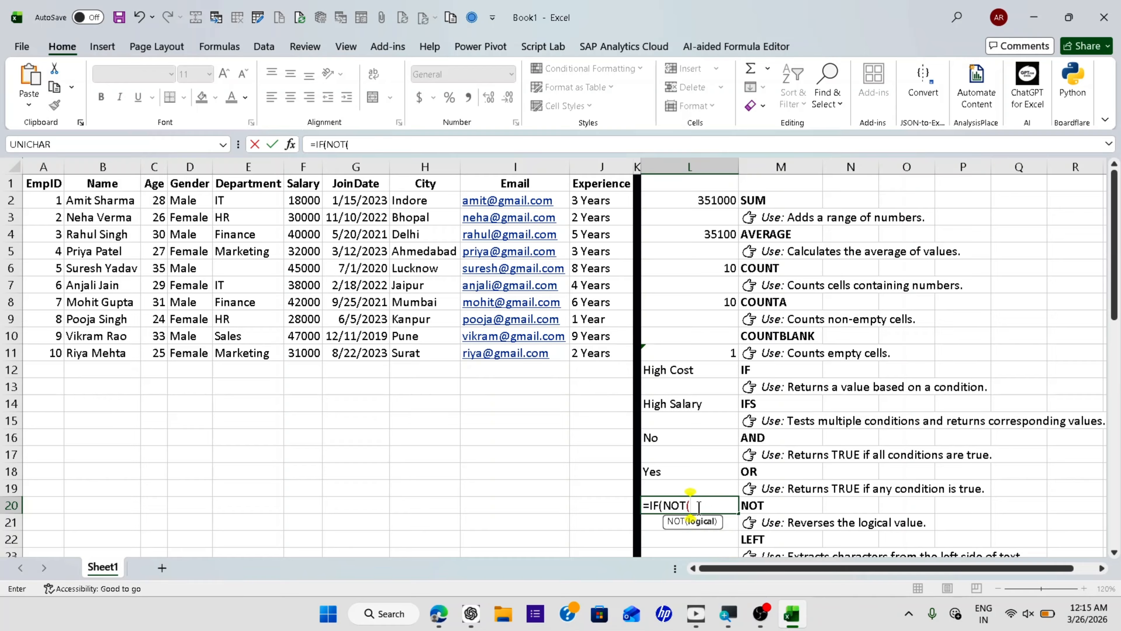
left_click(309, 201)
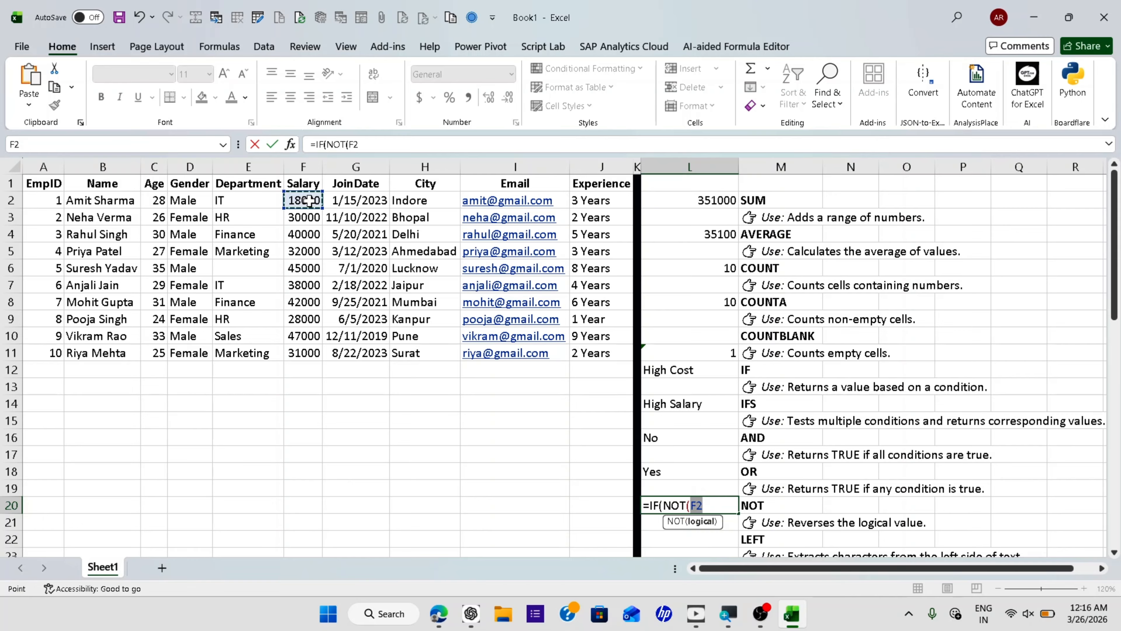
type(">3000")
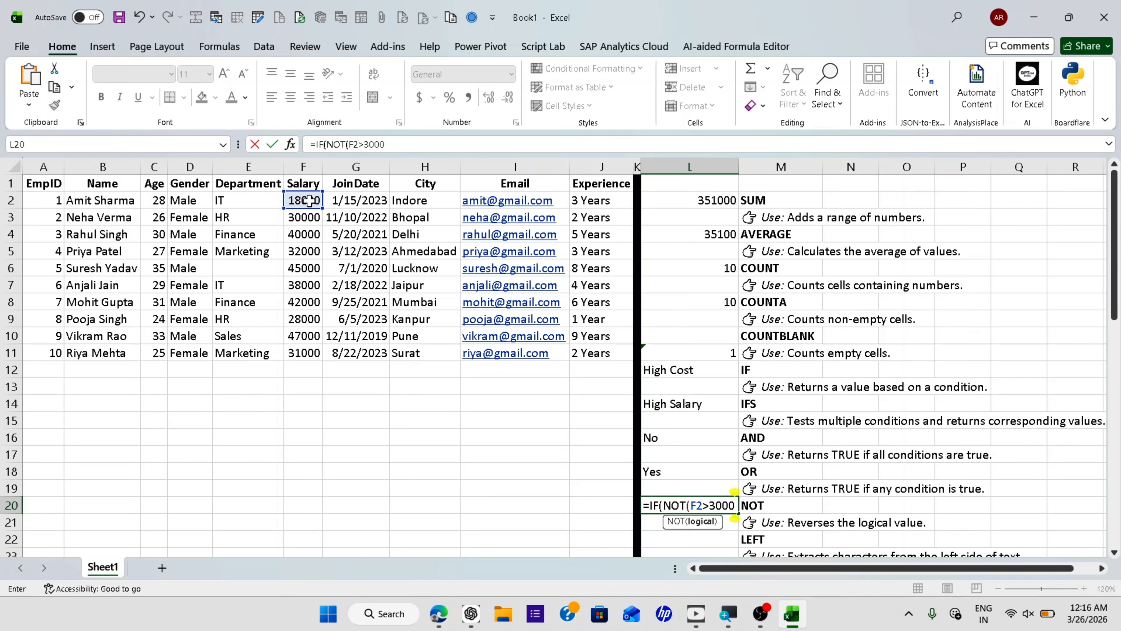
type("0),\"Yes\",\"No")
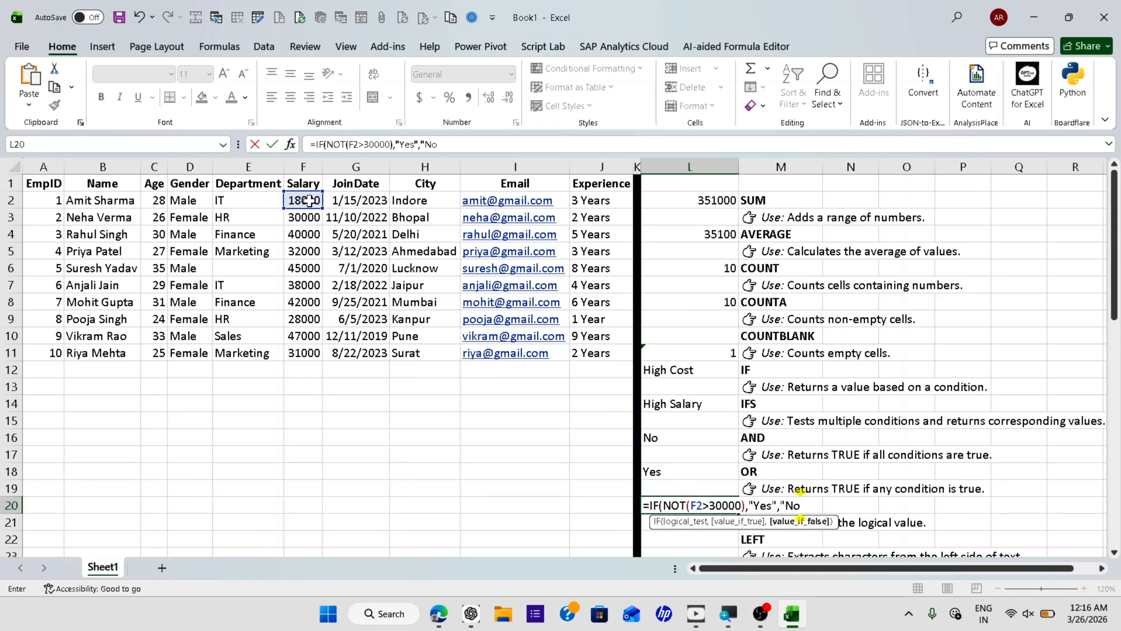
type("\")")
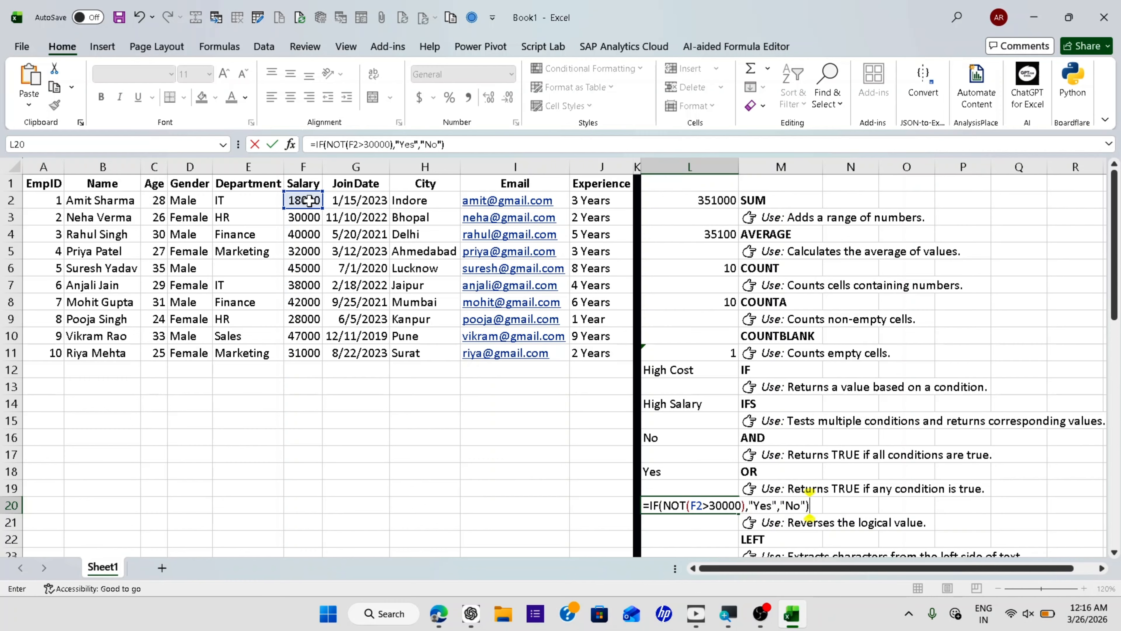
key("Return")
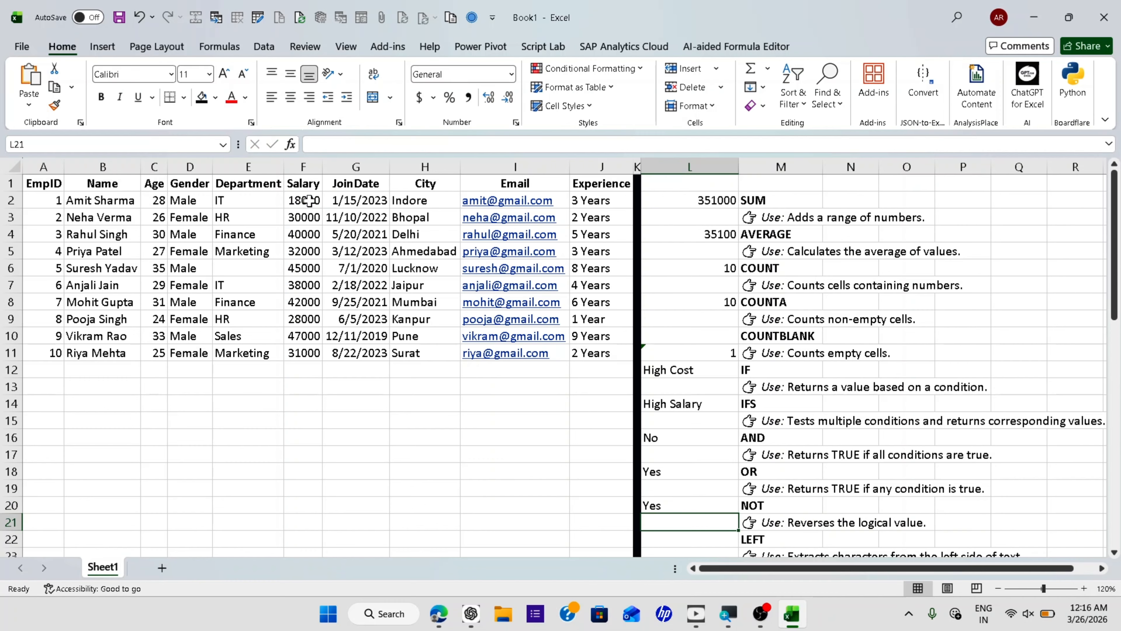
Step: Check the L20 formula and its result against the salary in F2
key("Up")
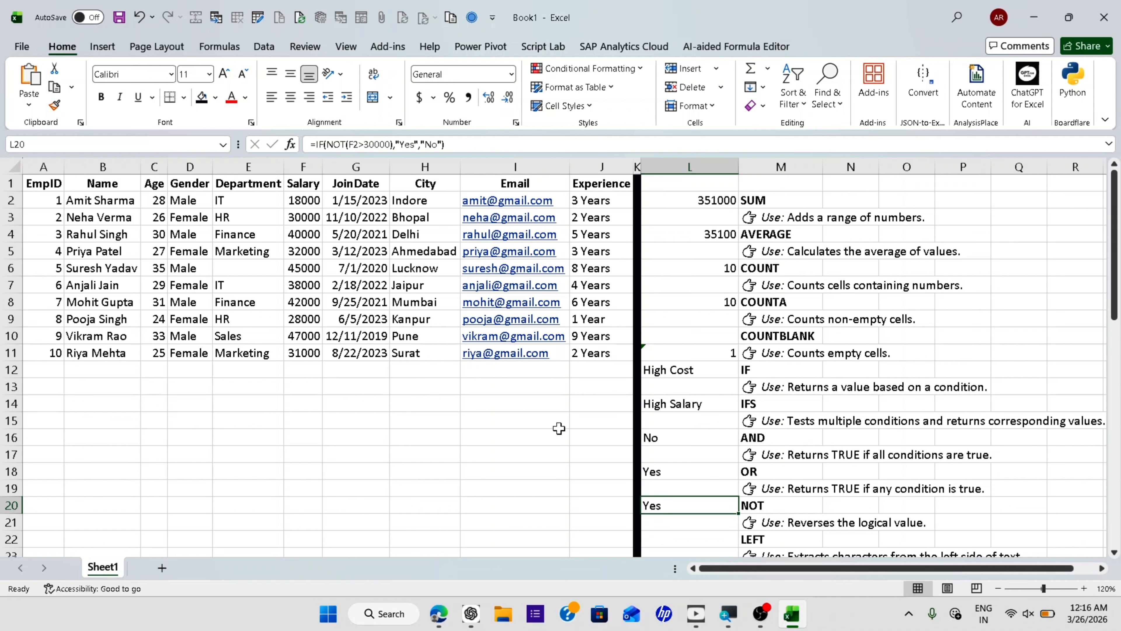
left_click(304, 197)
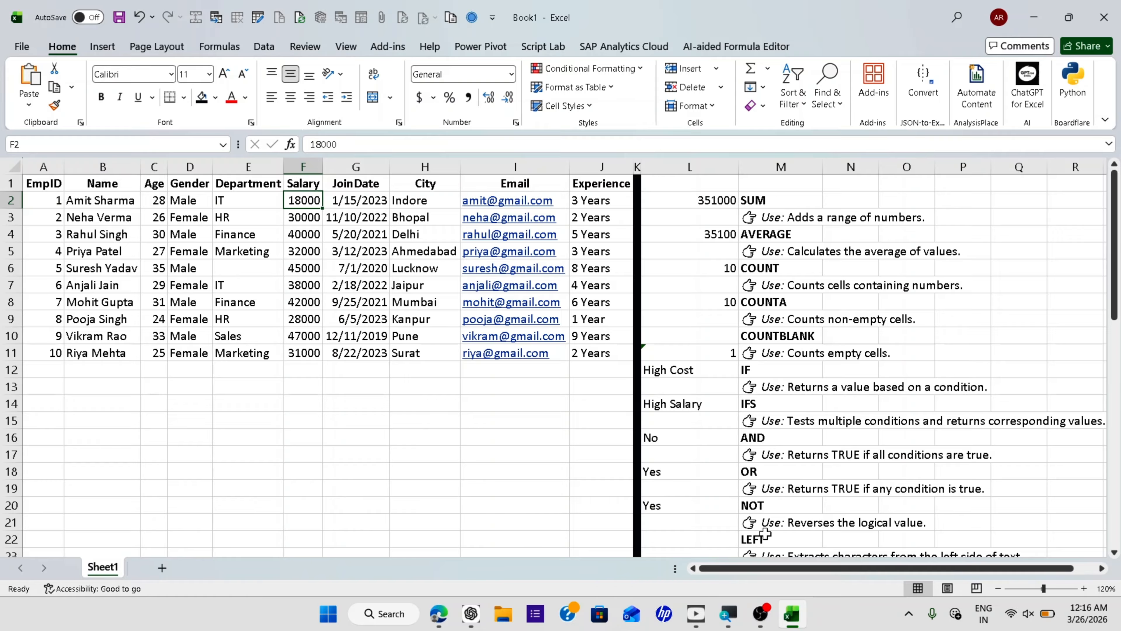
left_click(705, 504)
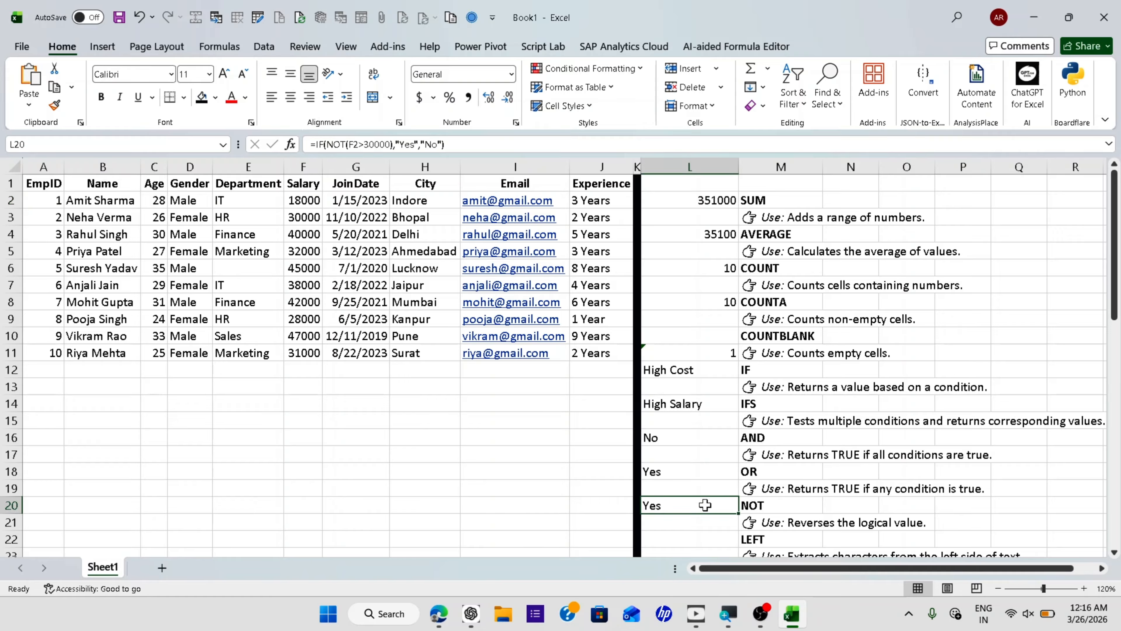
left_click(304, 200)
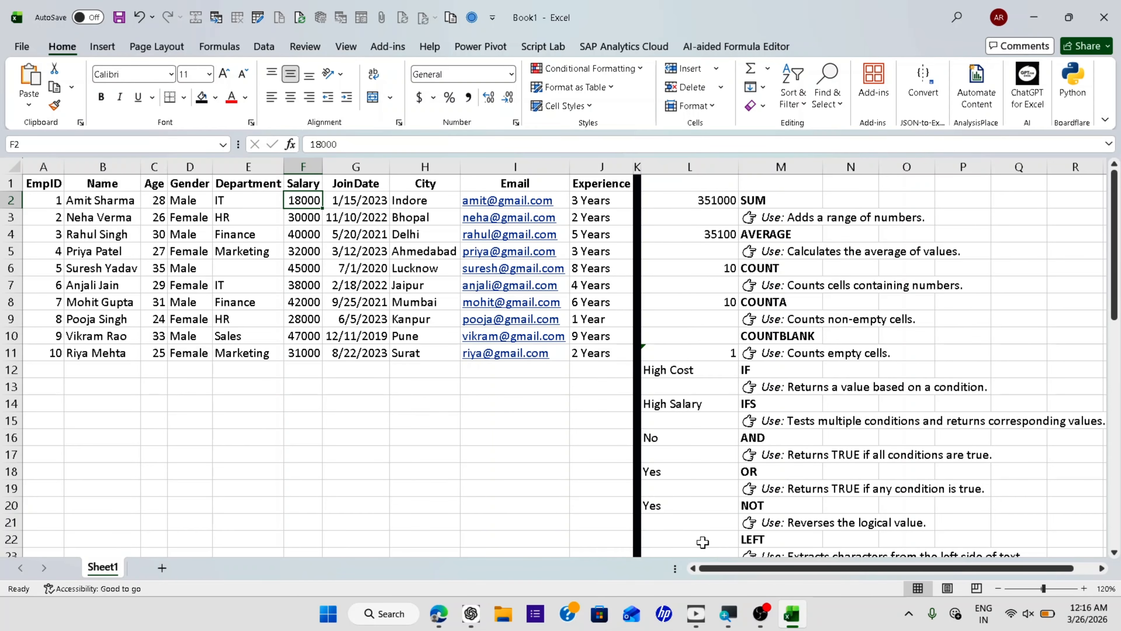
left_click(701, 505)
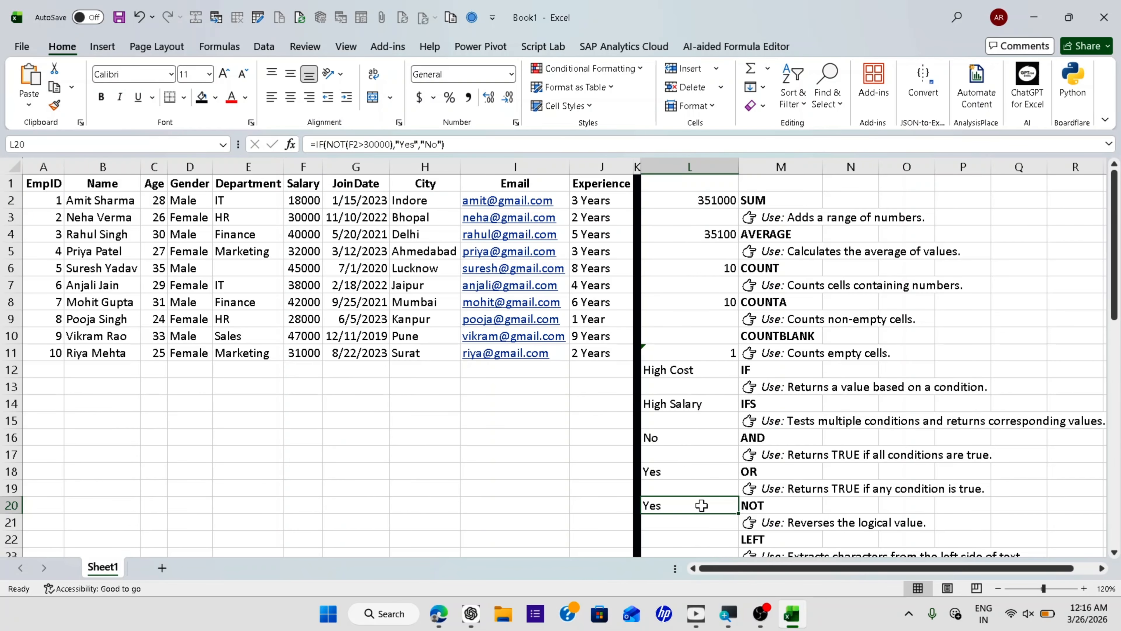
Step: In L22 beside the LEFT heading, enter a LEFT formula that extracts the first 4 characters of the email in I2
scroll(702, 505, "down", 2)
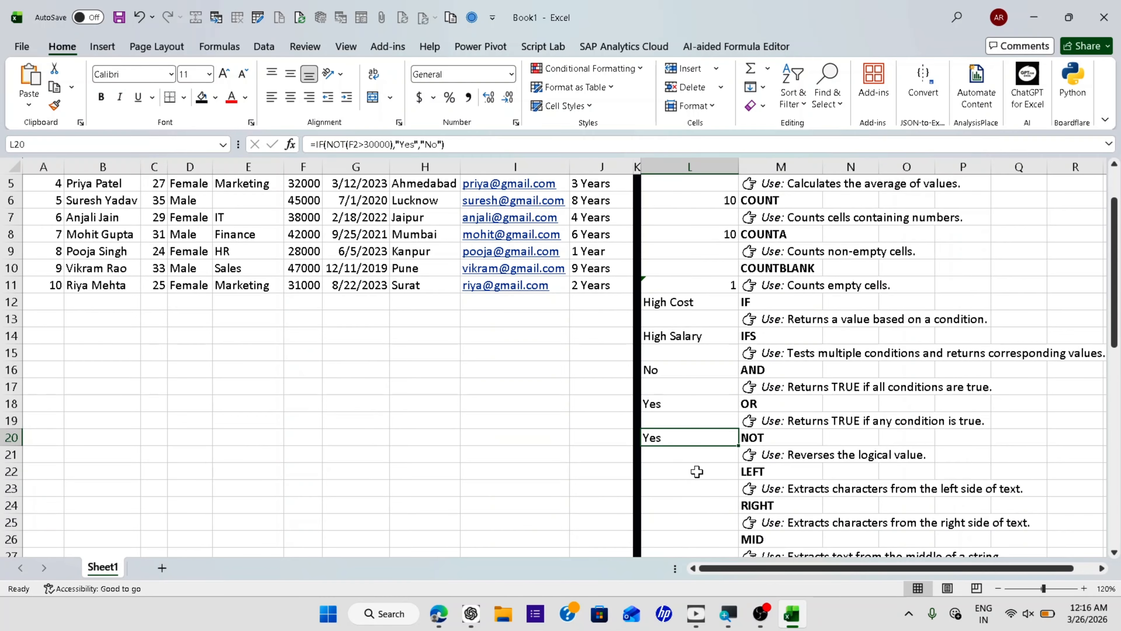
left_click(697, 472)
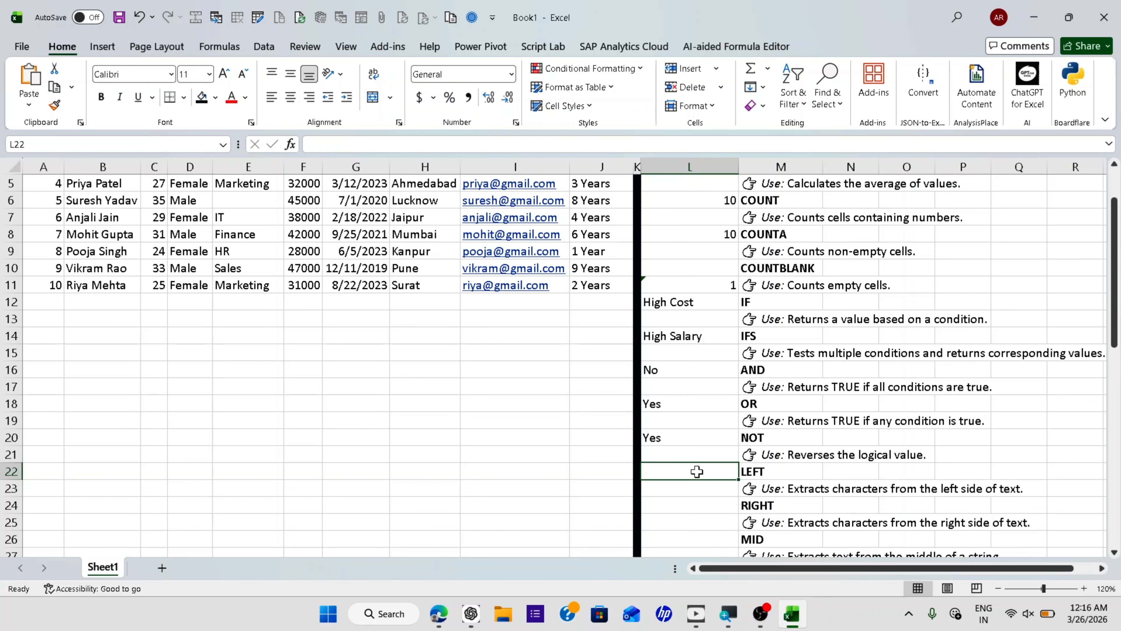
scroll(696, 472, "up", 2)
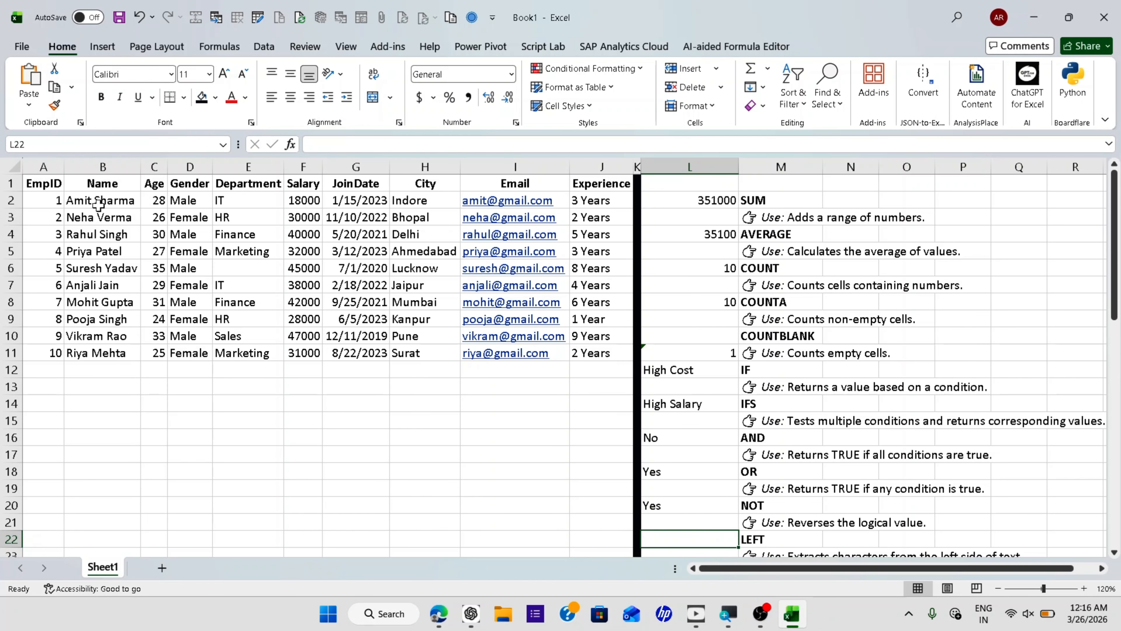
left_click(82, 202)
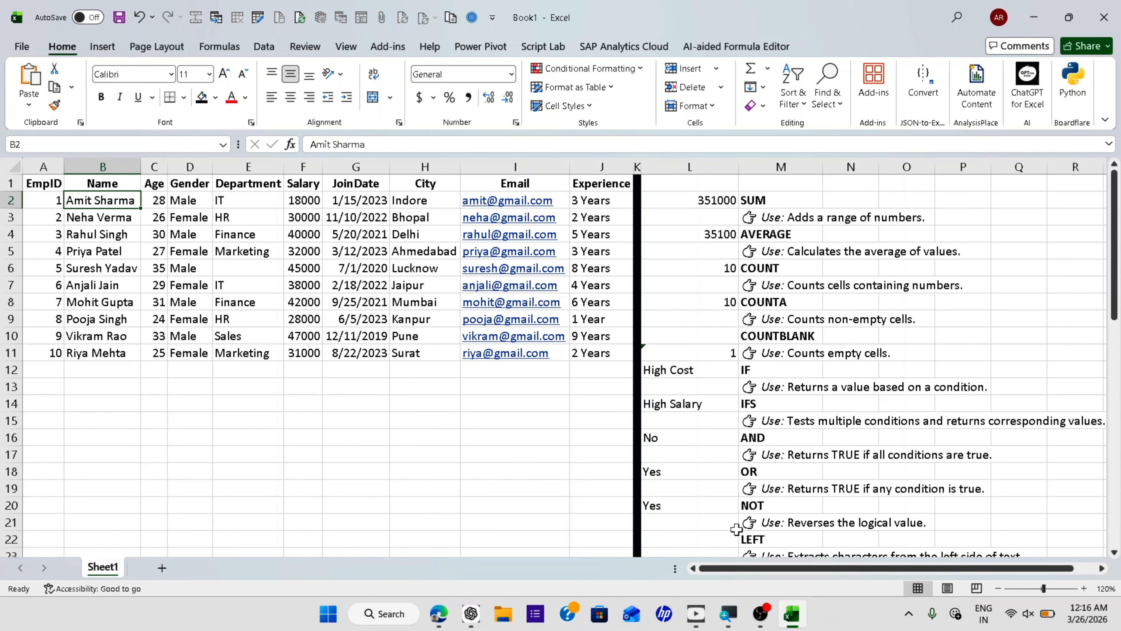
left_click(713, 526)
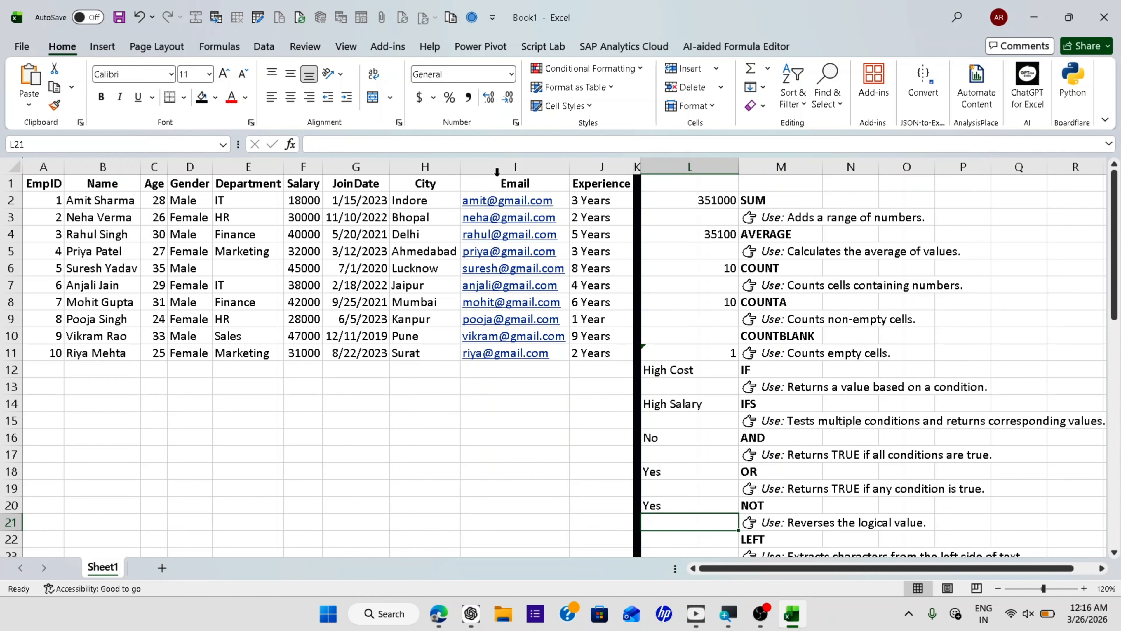
left_click(702, 538)
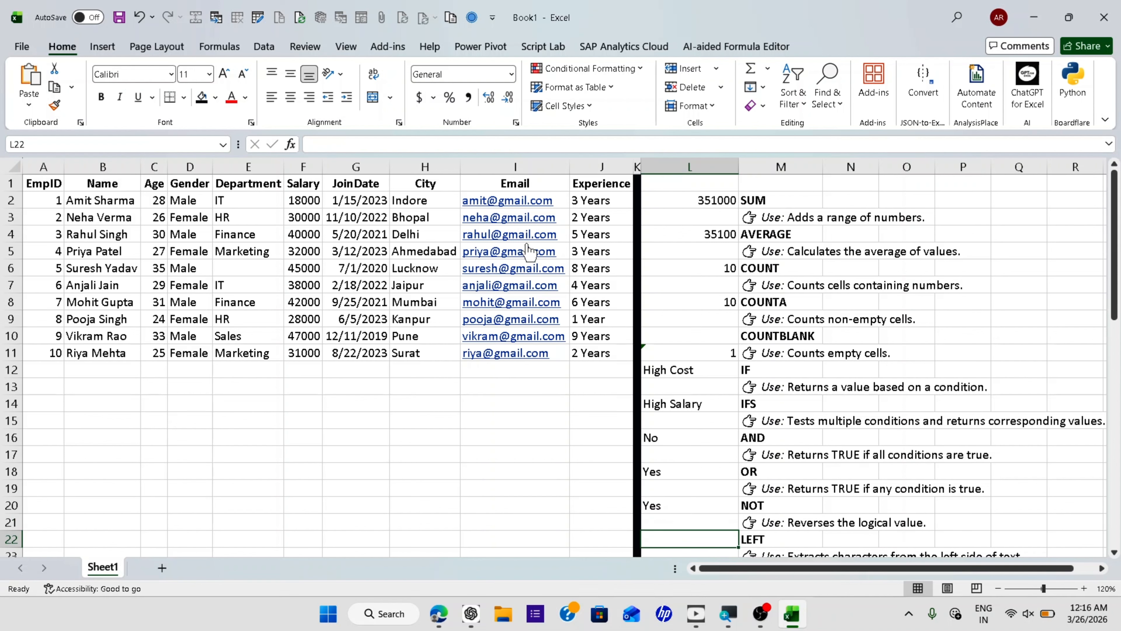
type("=")
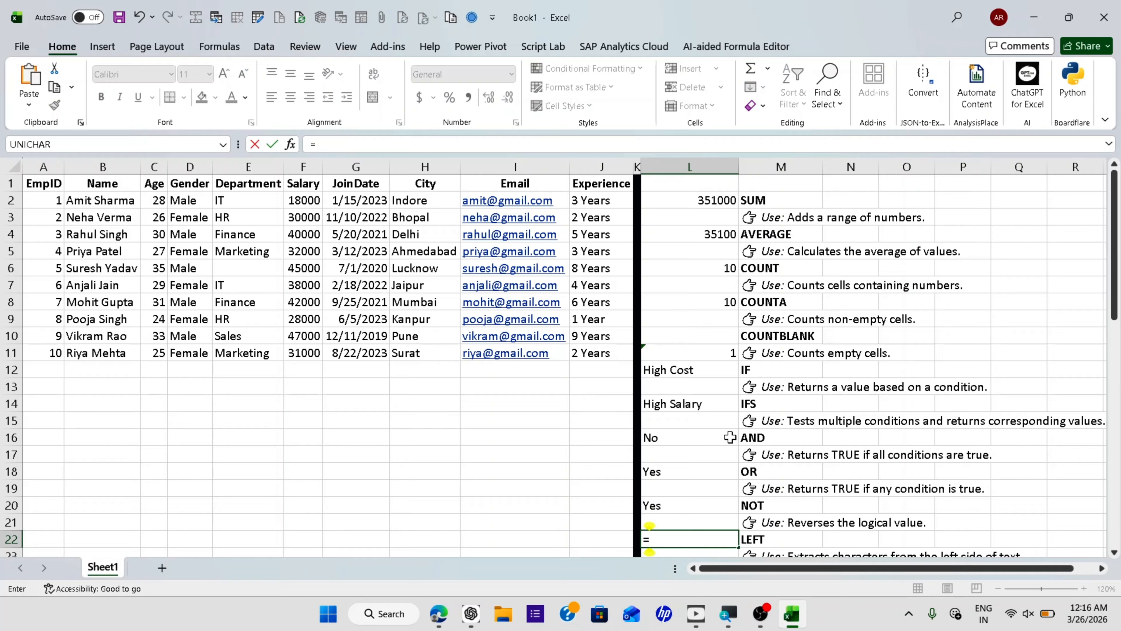
type("left")
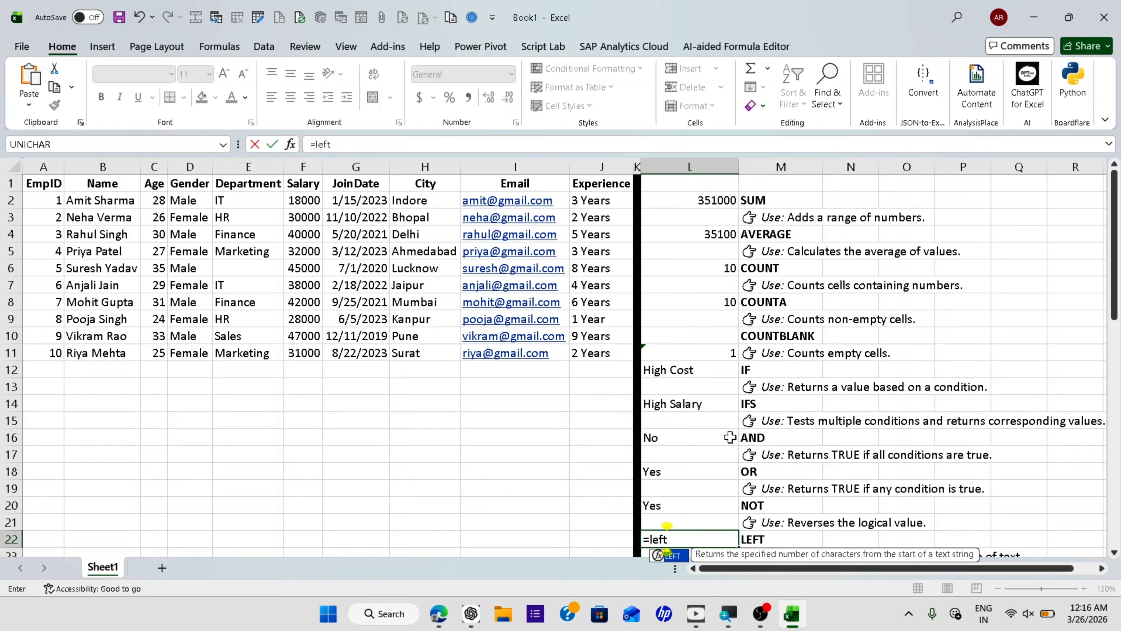
key("Tab")
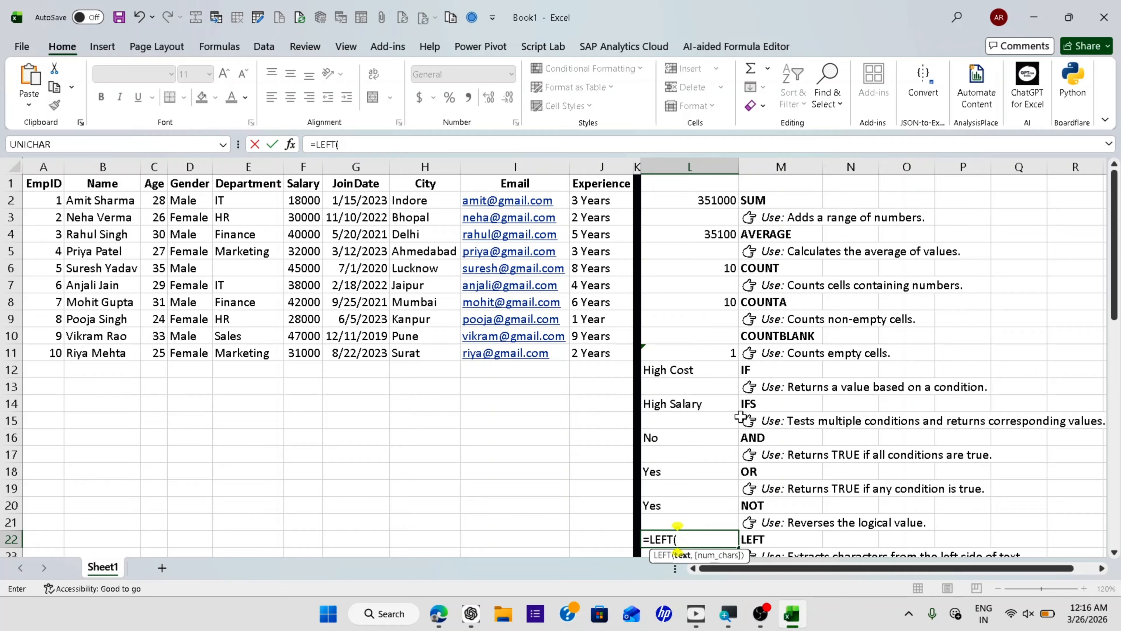
left_click(544, 199)
type(",")
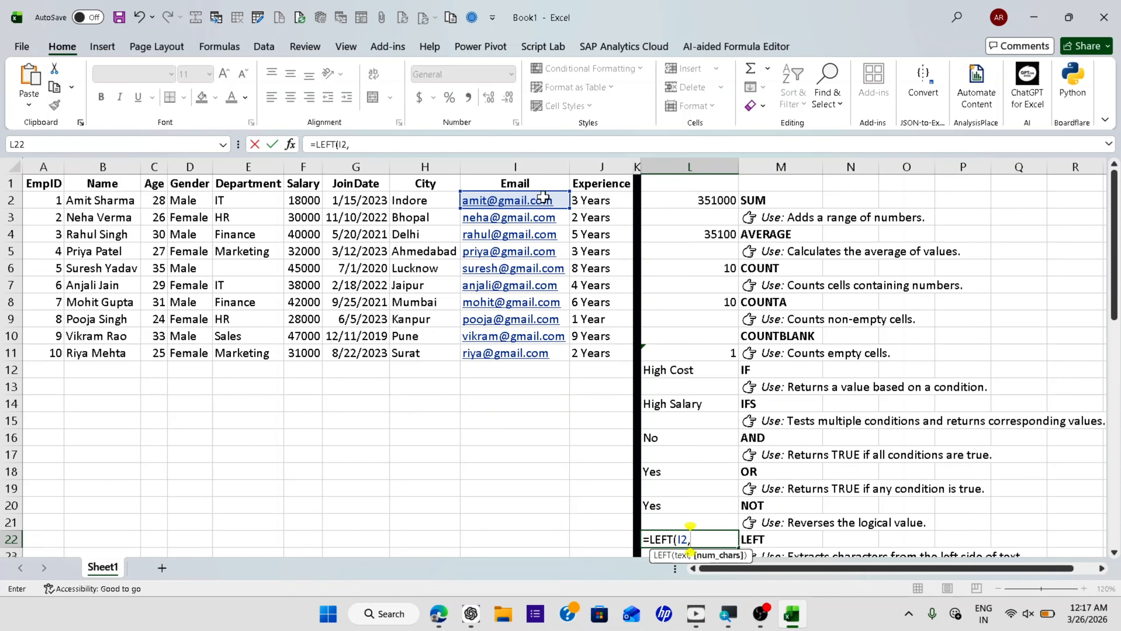
type("4)")
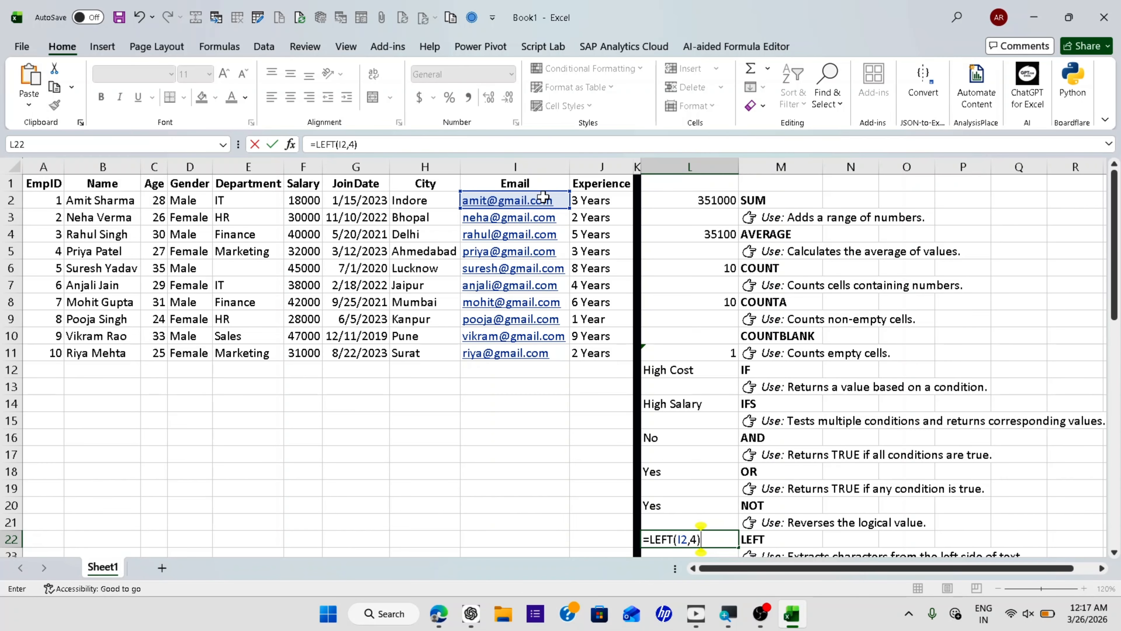
key("Return")
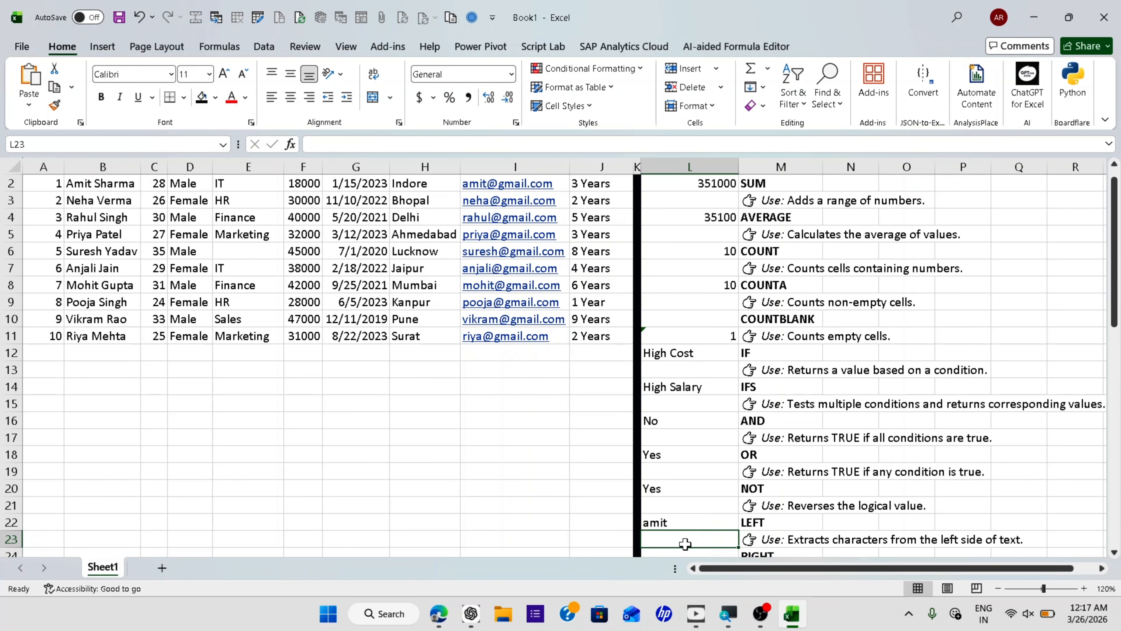
left_click(697, 519)
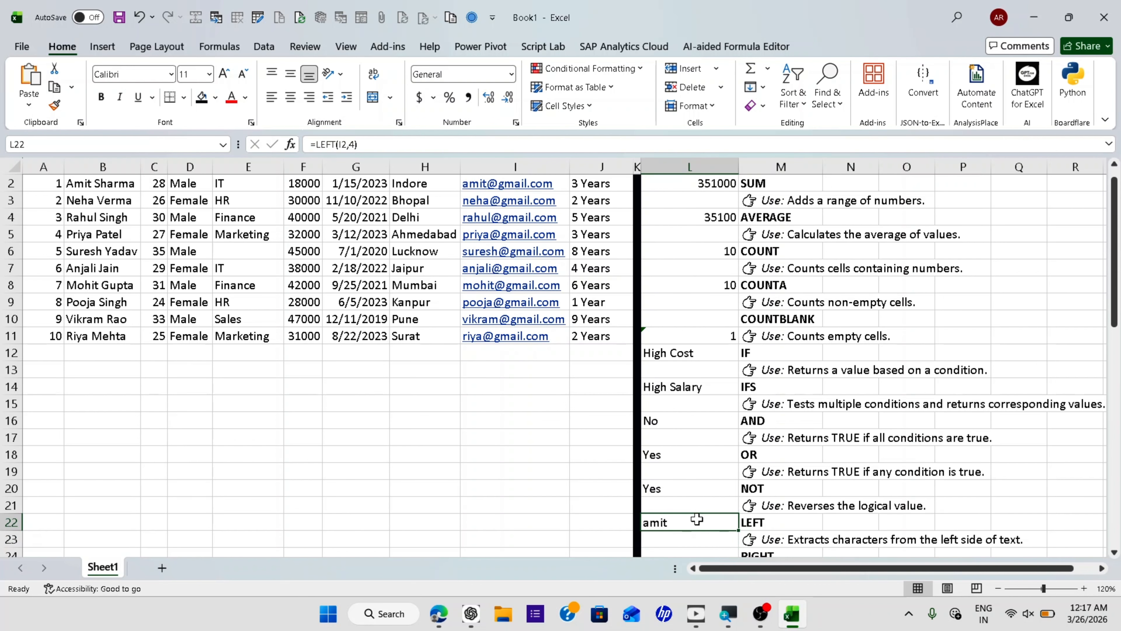
Step: In L24 beside the RIGHT heading, enter a RIGHT formula that extracts the last 4 characters of the email in I7
scroll(708, 538, "down", 1)
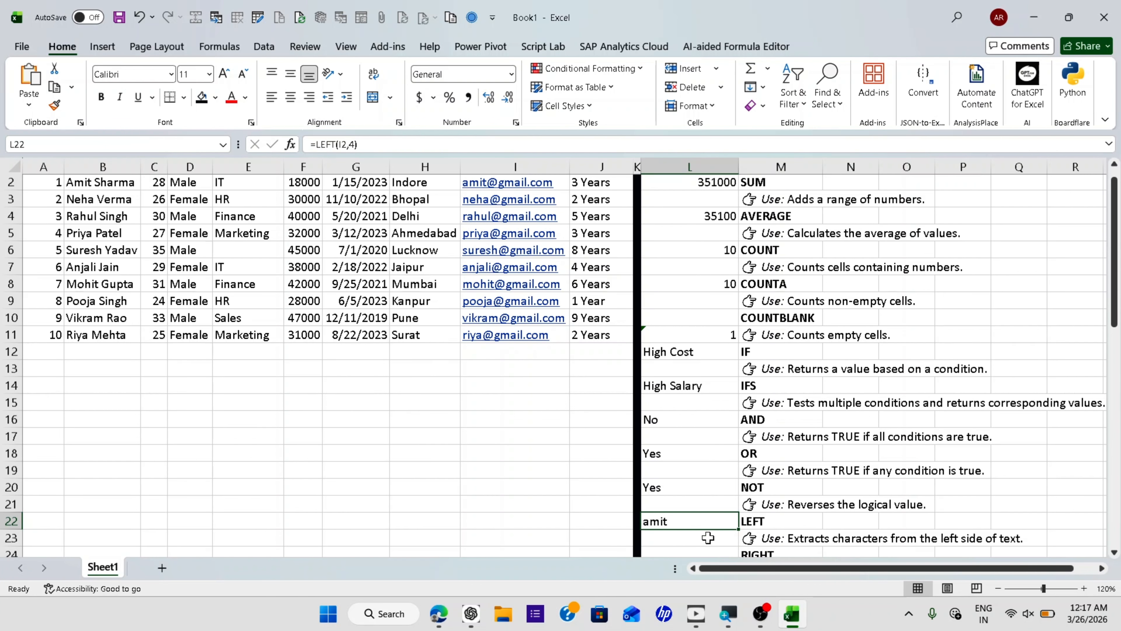
scroll(708, 537, "down", 1)
left_click(688, 516)
scroll(687, 515, "up", 1)
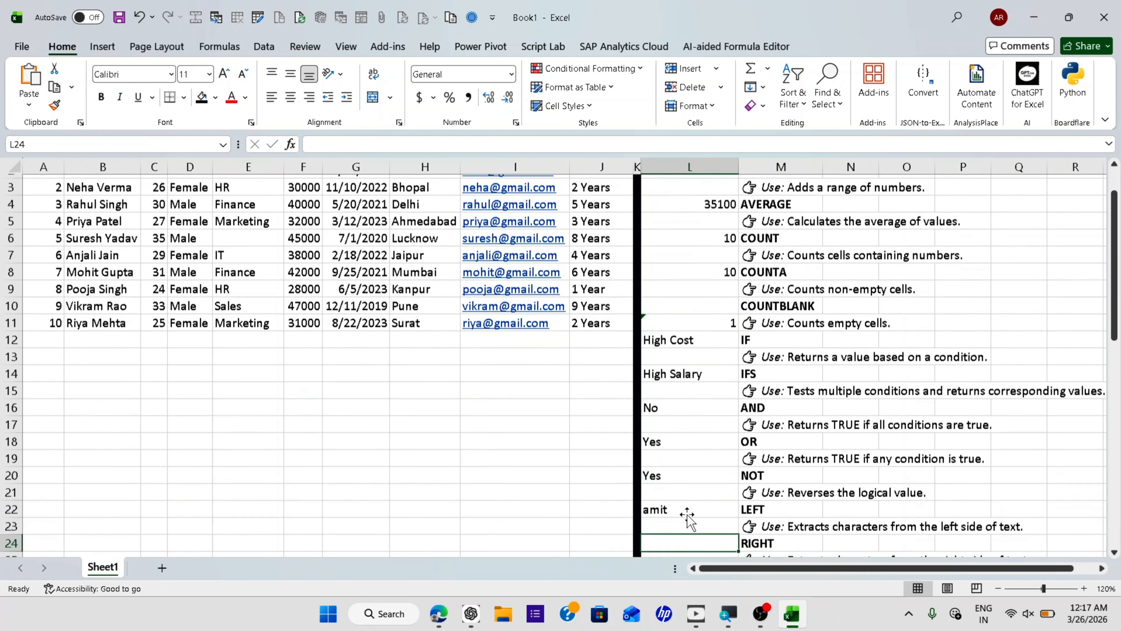
scroll(686, 515, "up", 1)
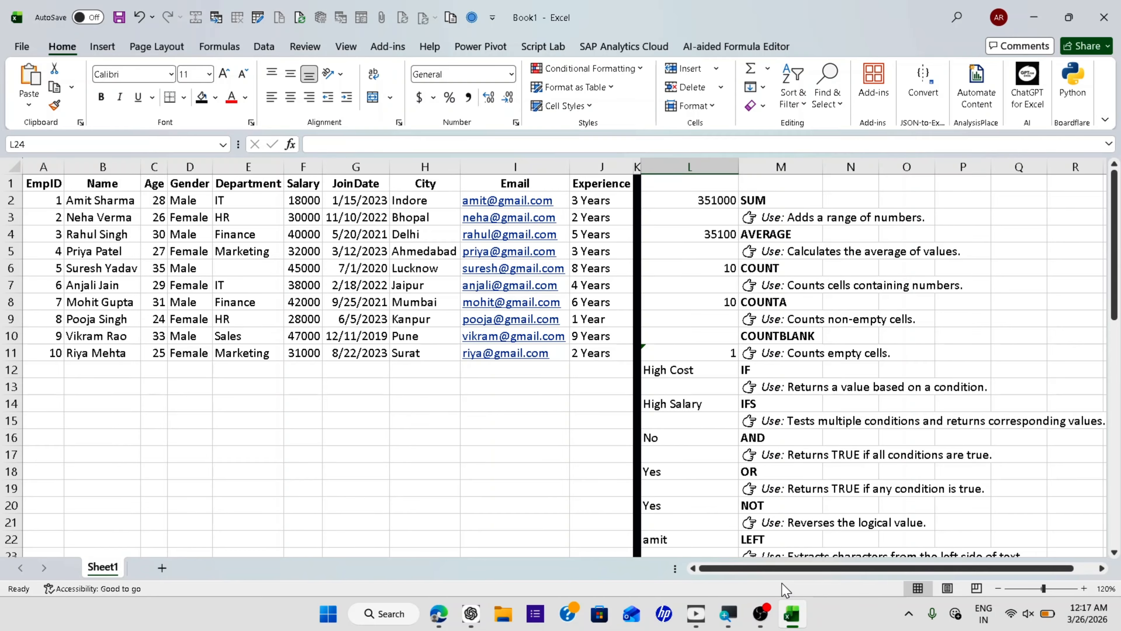
scroll(726, 508, "down", 2)
type("=")
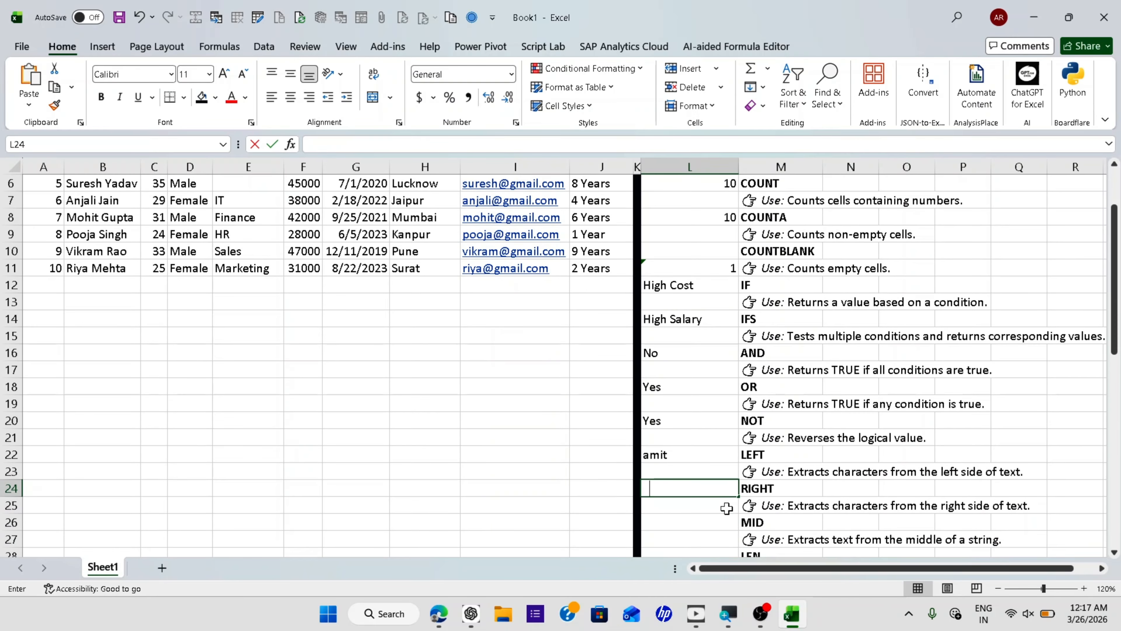
type("righ")
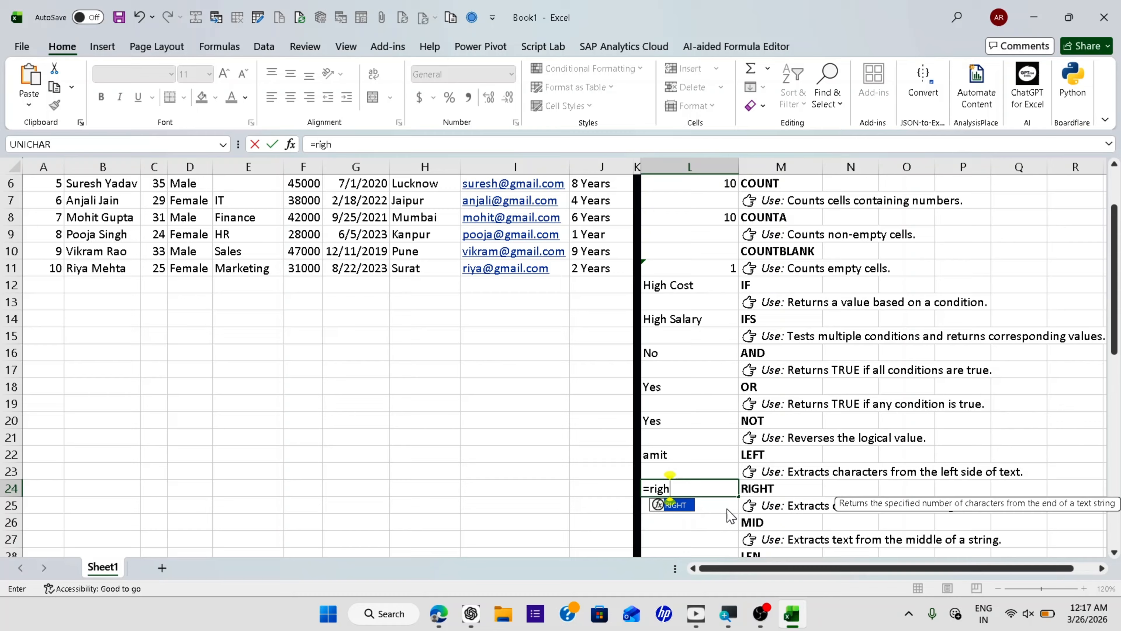
key("Tab")
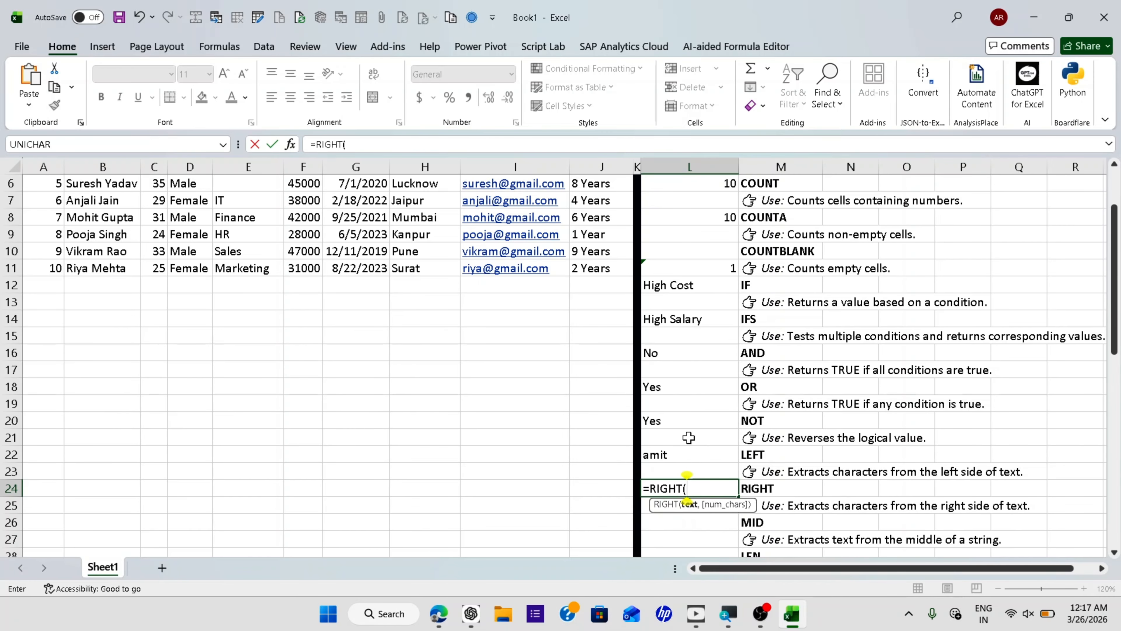
scroll(689, 437, "up", 2)
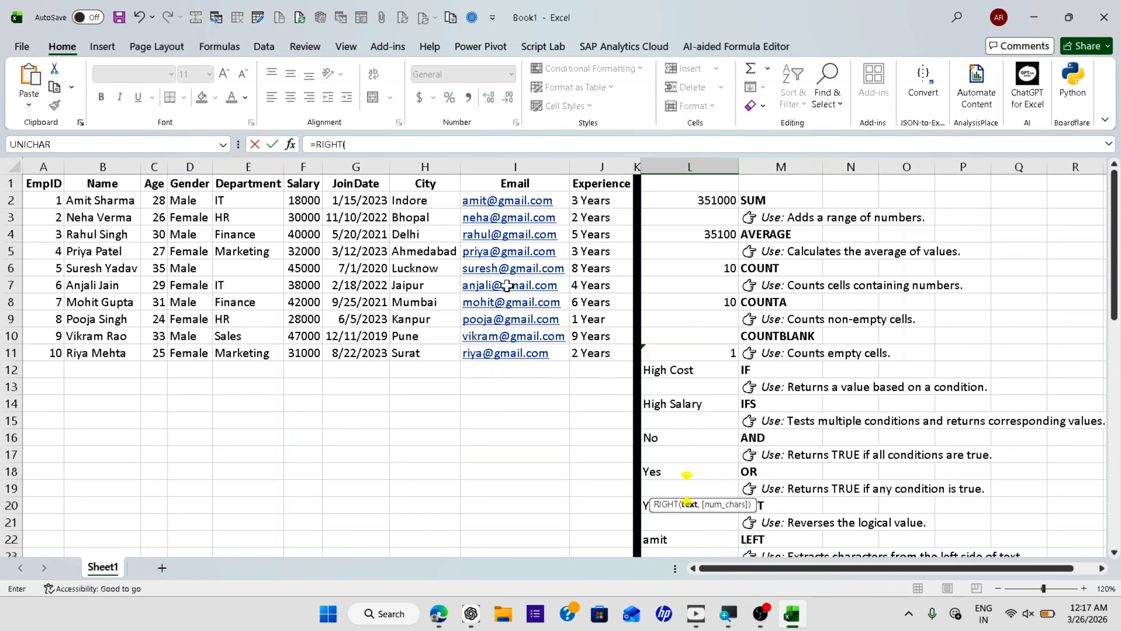
left_click(507, 286)
scroll(507, 291, "down", 1)
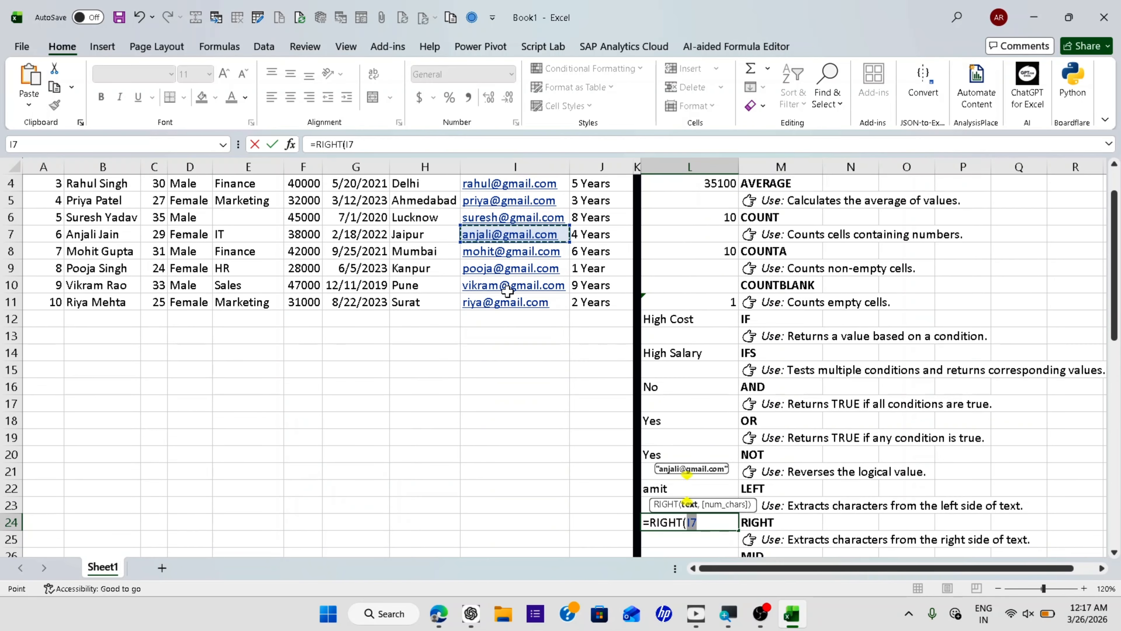
type(",")
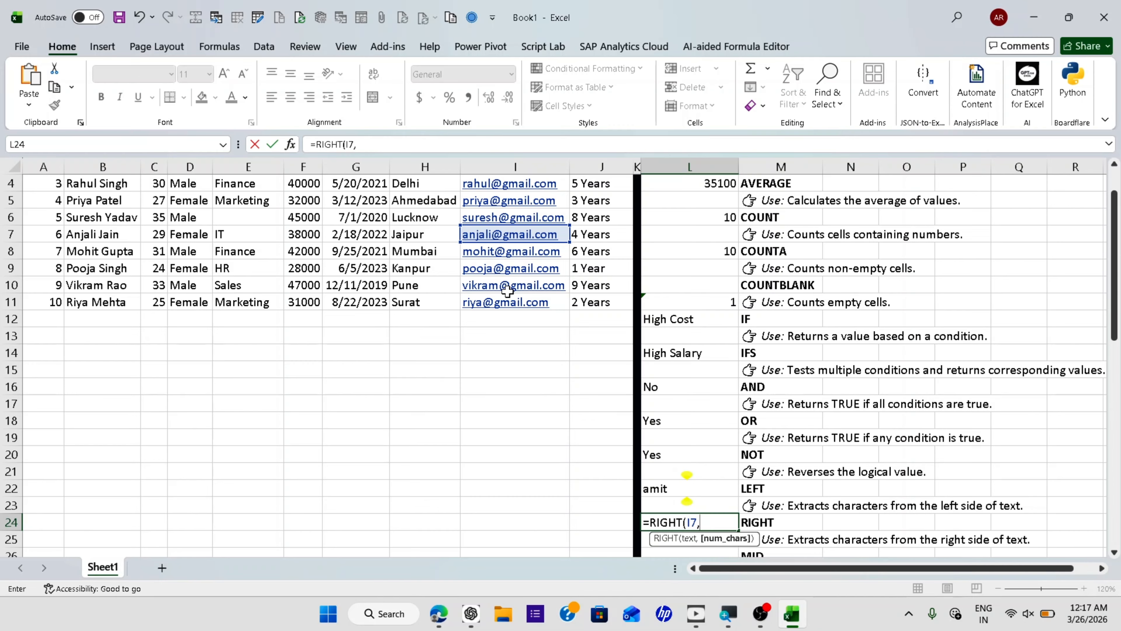
type("4)")
key("Return")
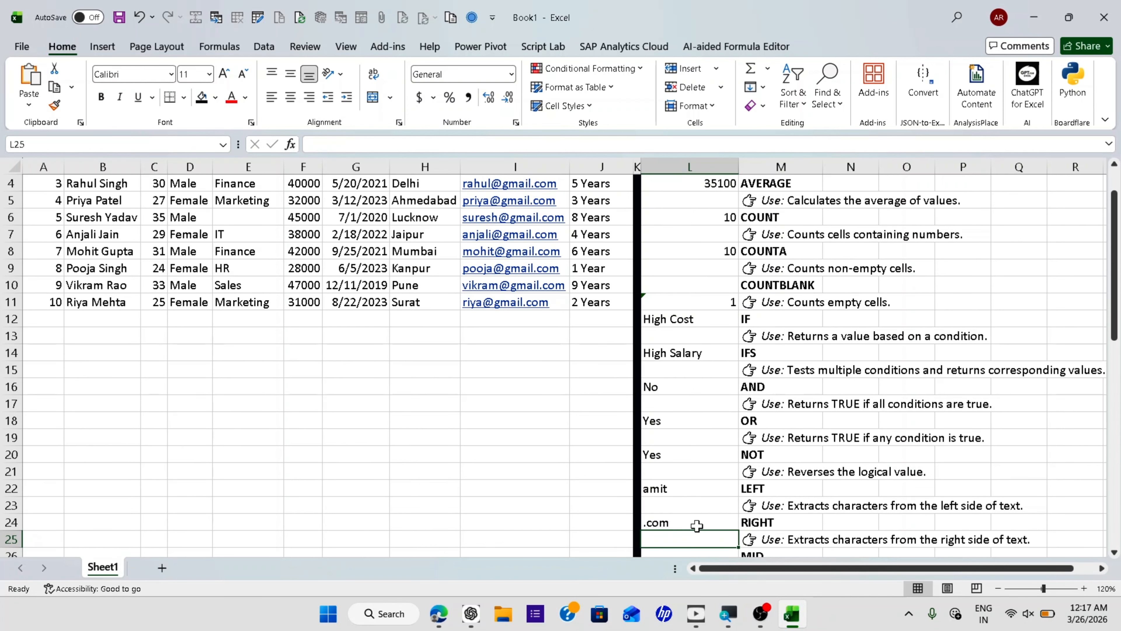
Step: In L26 beside the MID heading, enter a MID formula that extracts 1 character from the email in I11, starting at position 5
scroll(697, 526, "down", 2)
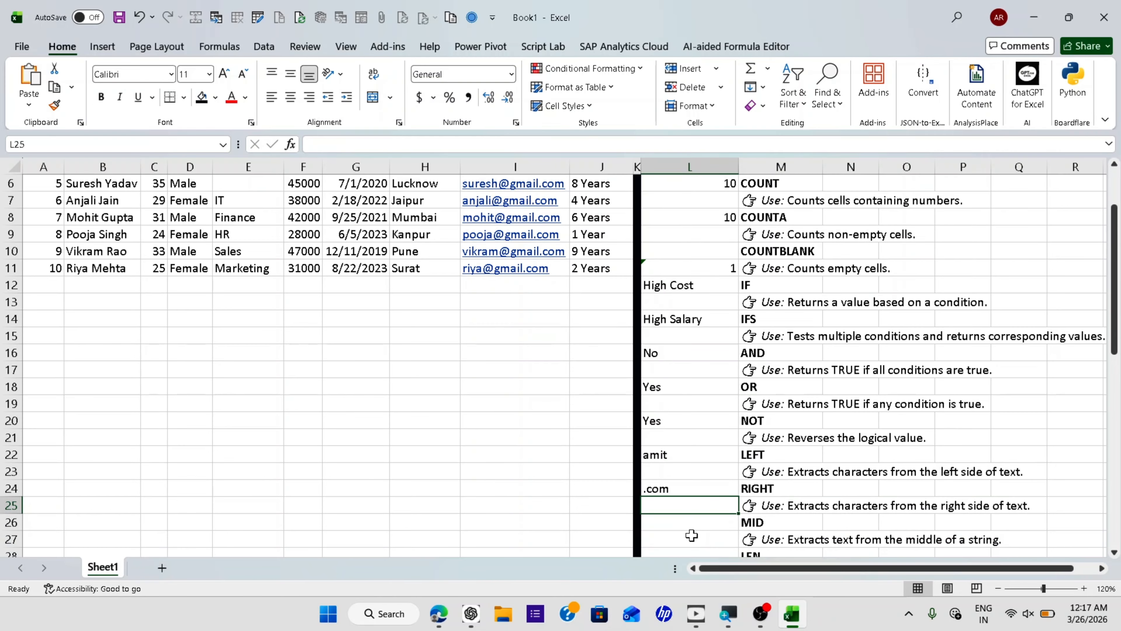
left_click(690, 538)
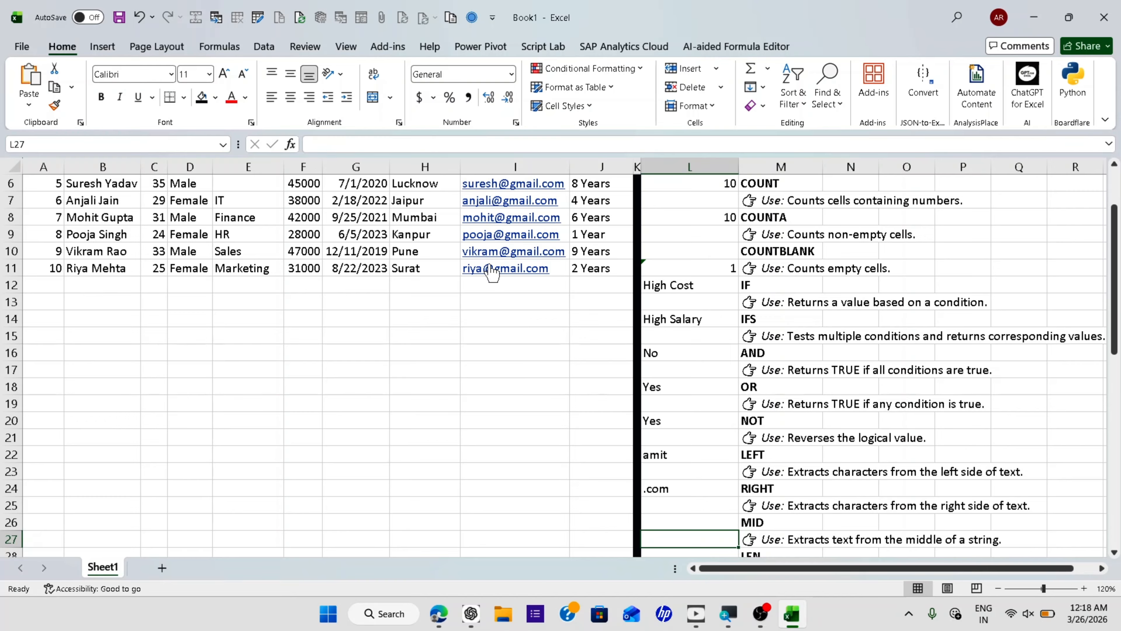
key("Up")
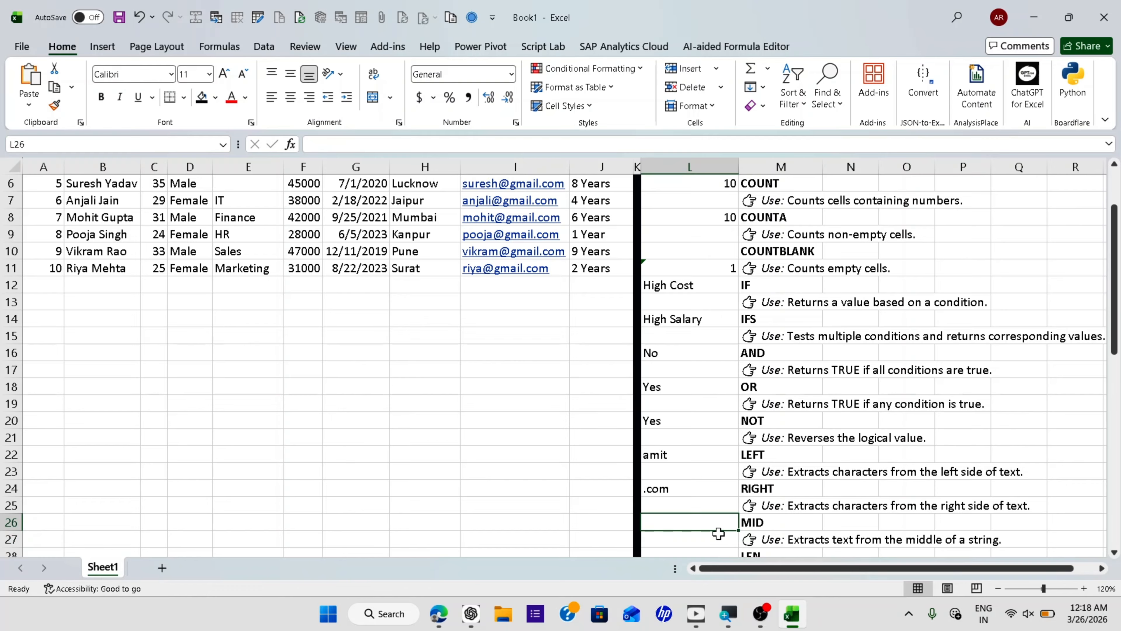
type("=MID(")
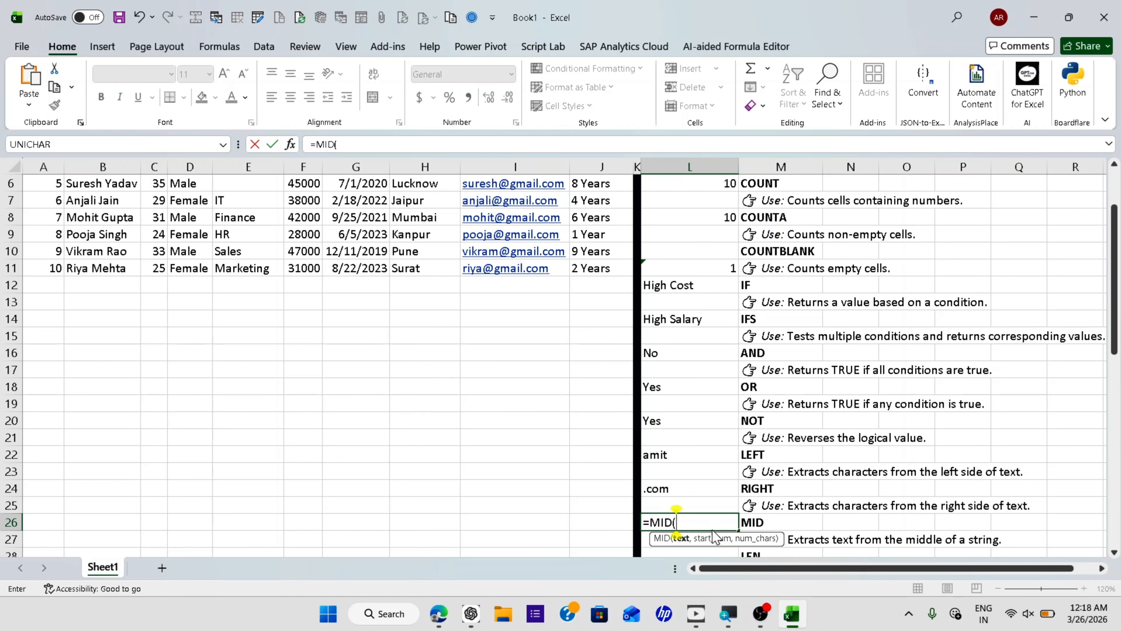
left_click(498, 267)
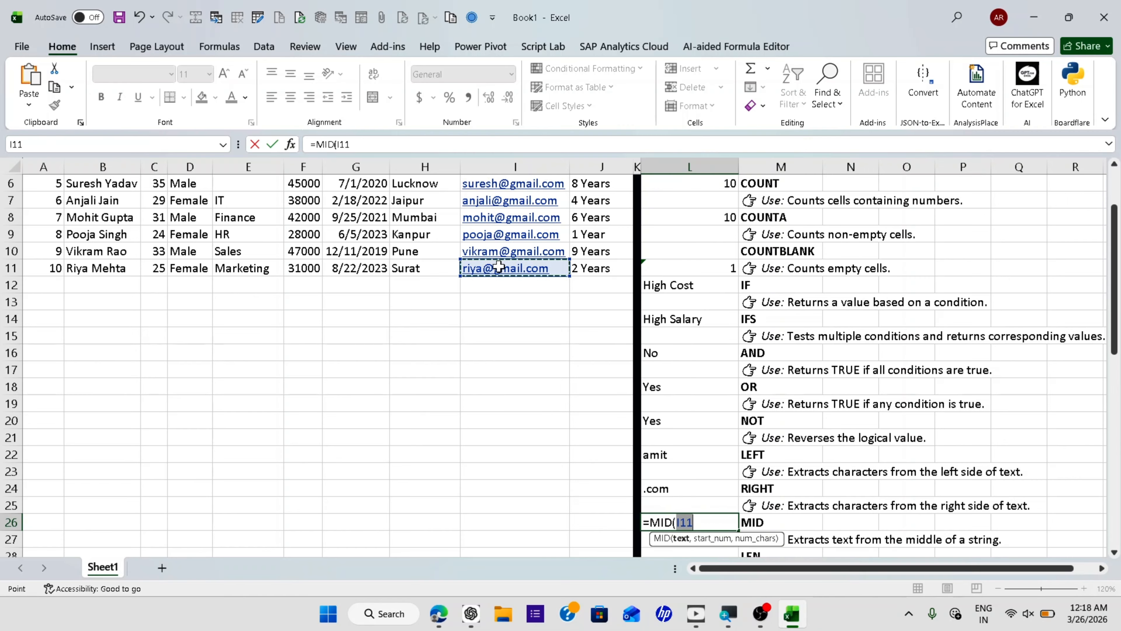
type(",")
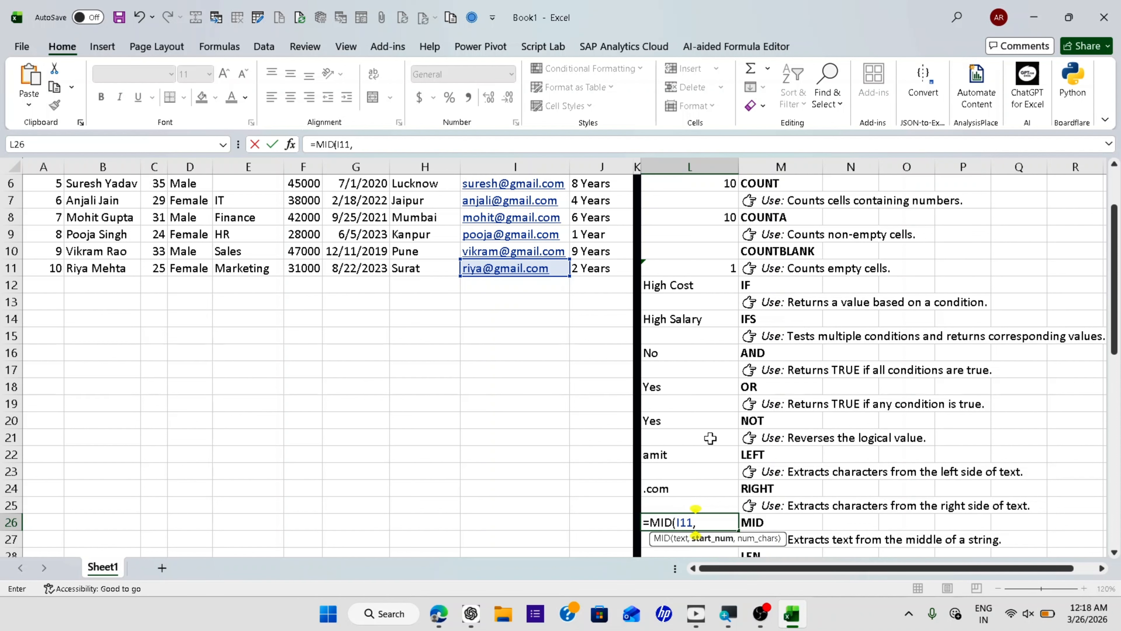
type("5,")
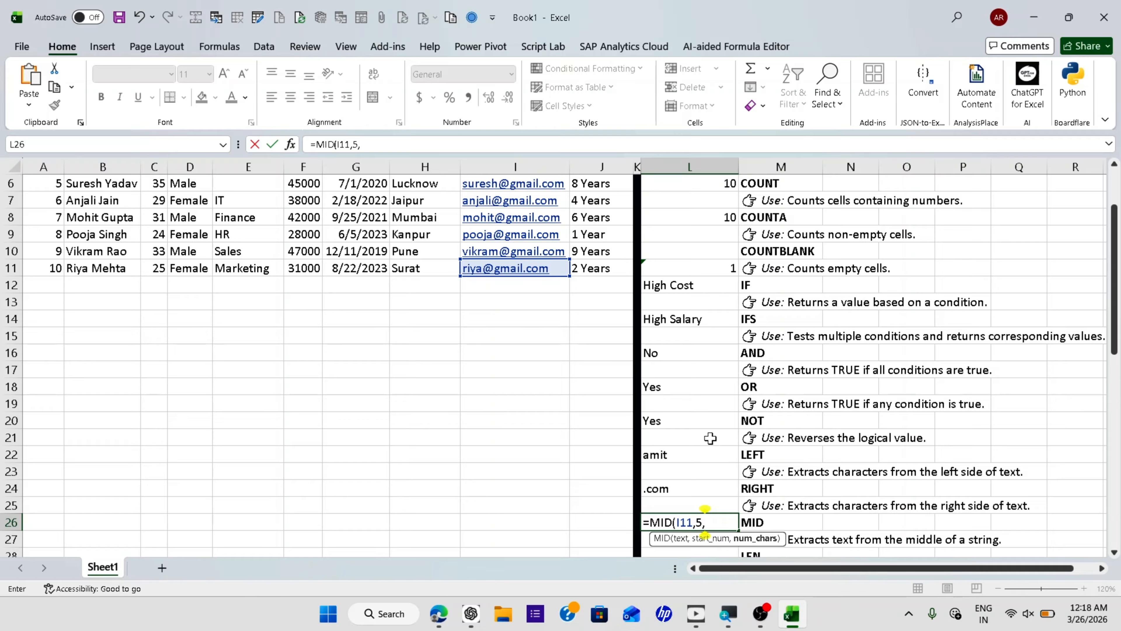
type("1)")
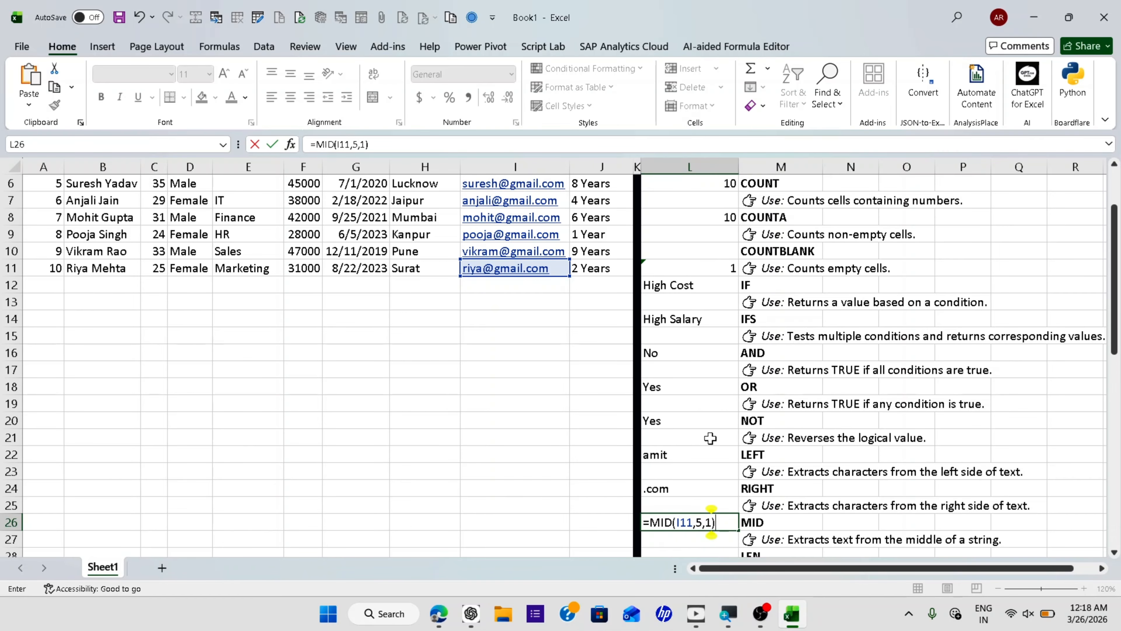
key("Return")
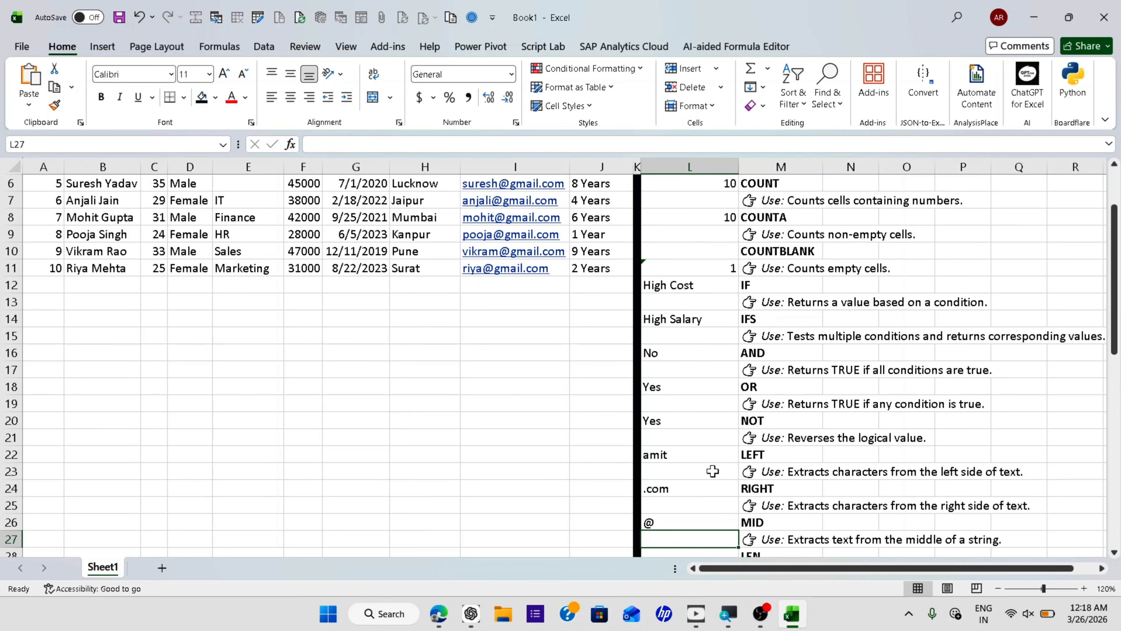
Step: In L28 beside the LEN heading, enter a LEN formula that counts the characters of the employee name in B11
scroll(708, 475, "down", 1)
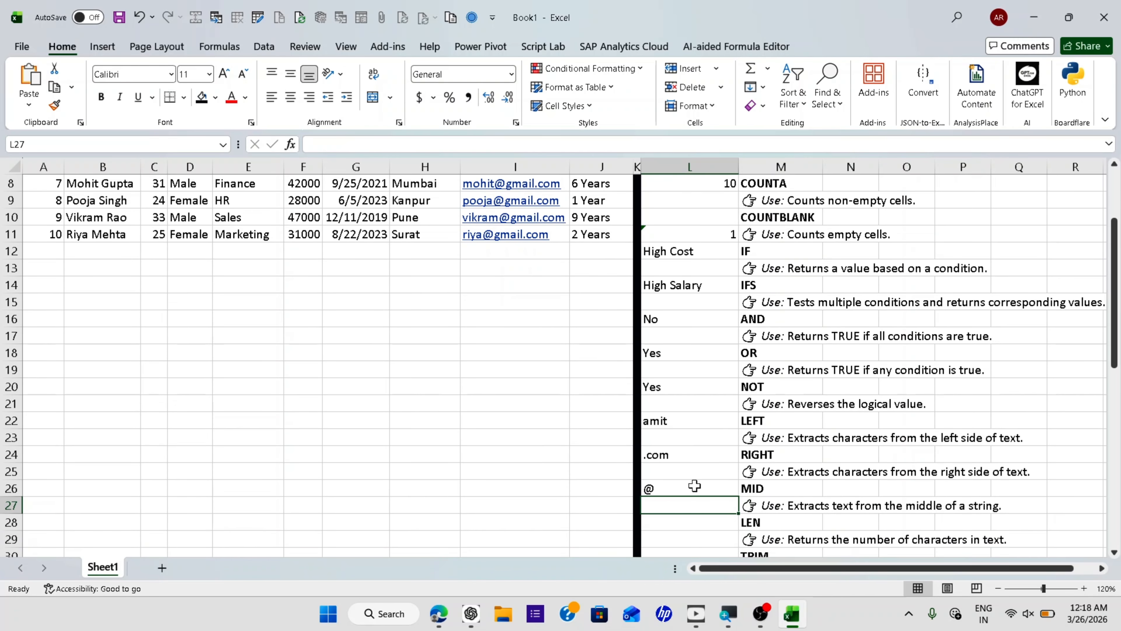
left_click(691, 518)
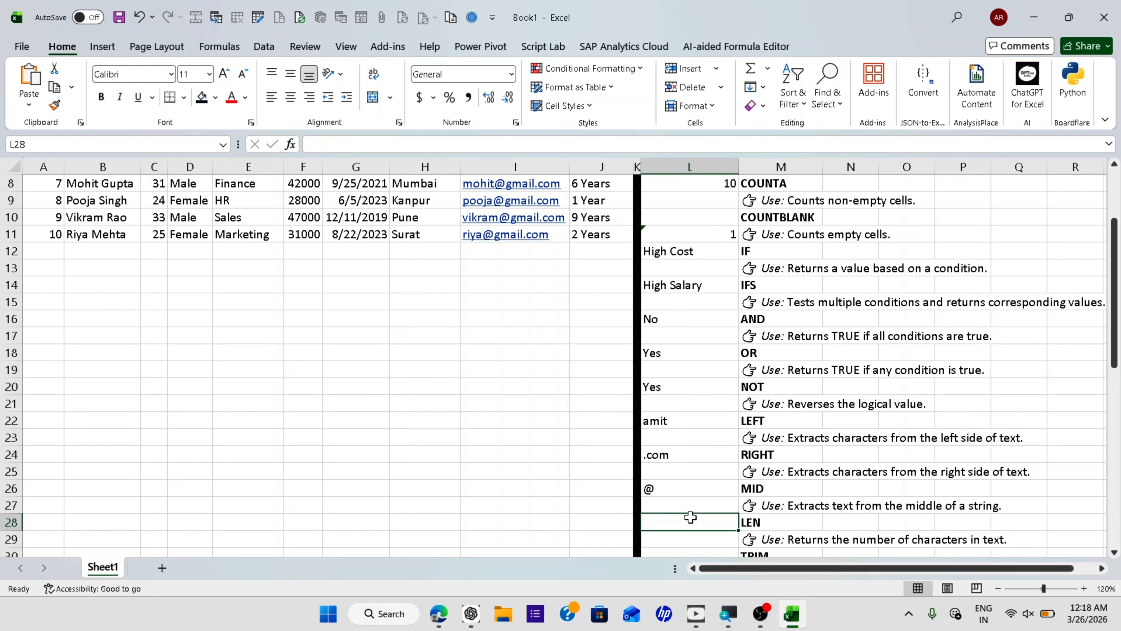
left_click(78, 234)
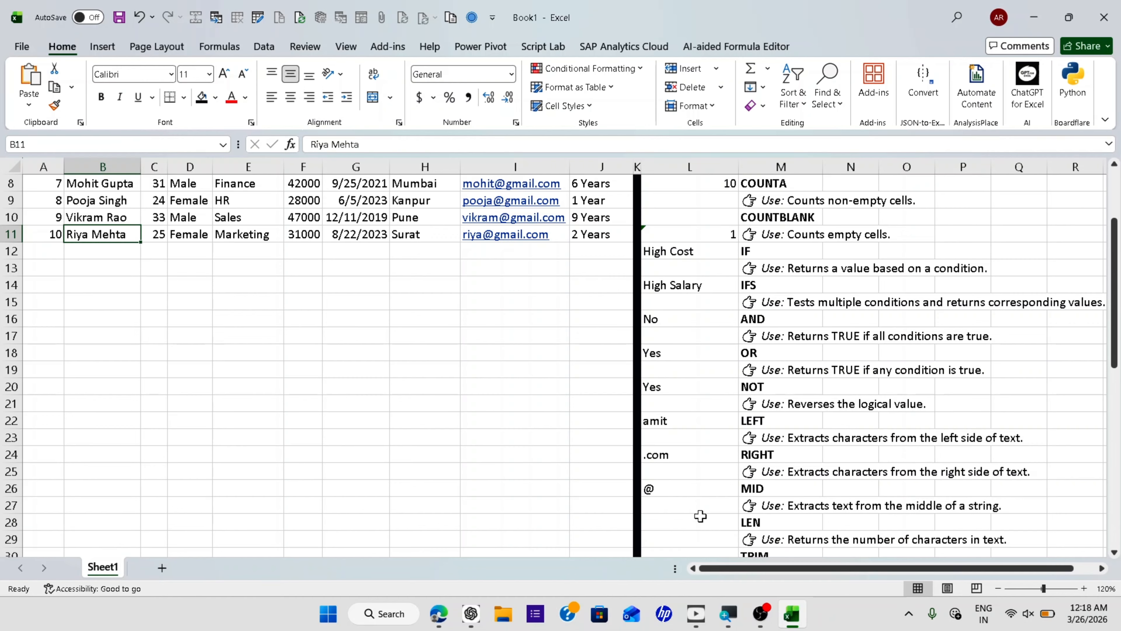
left_click(684, 521)
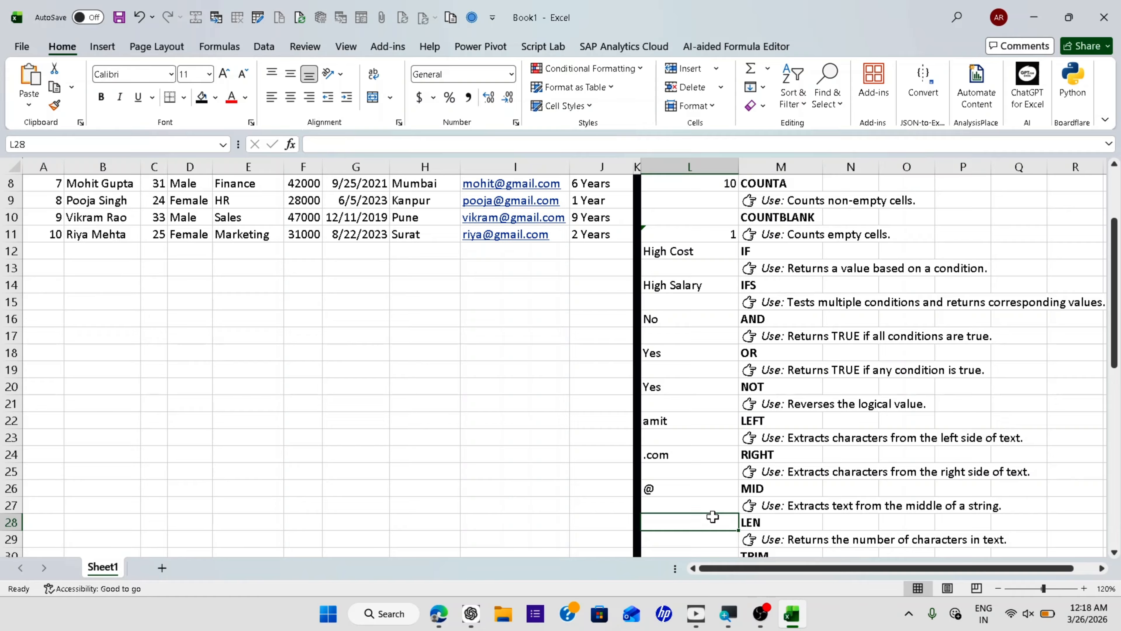
type("=len")
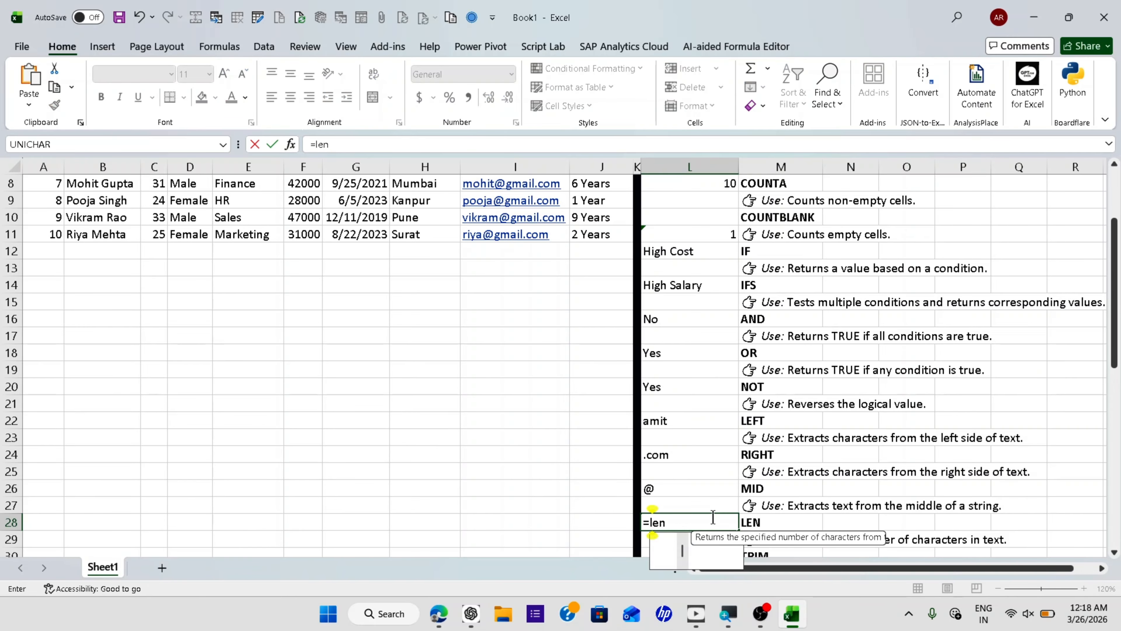
key("Tab")
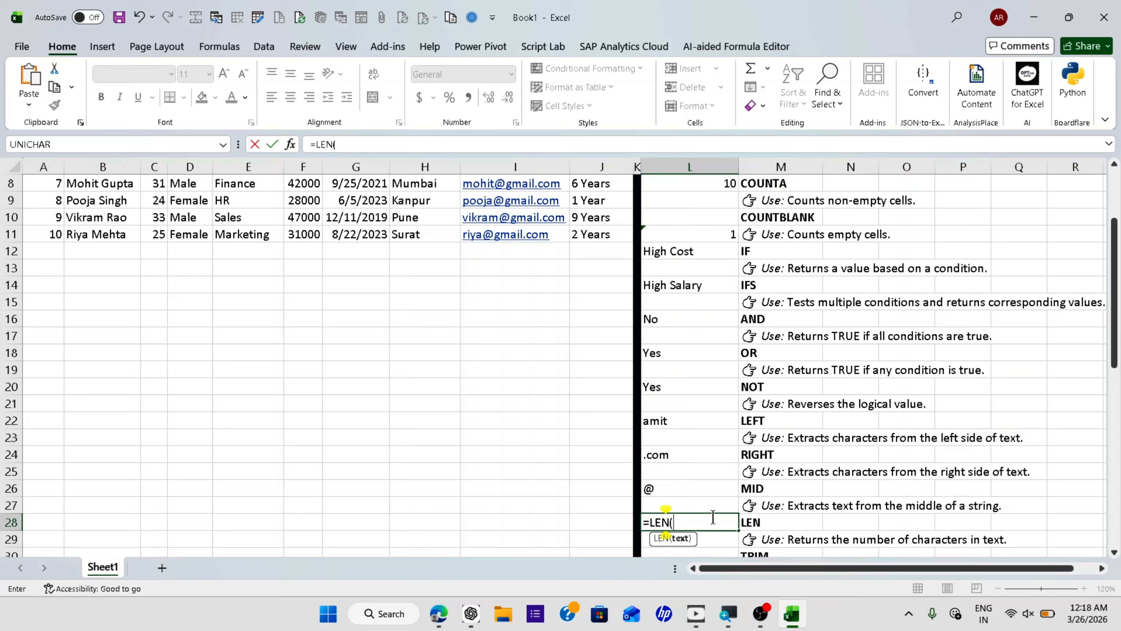
left_click(92, 229)
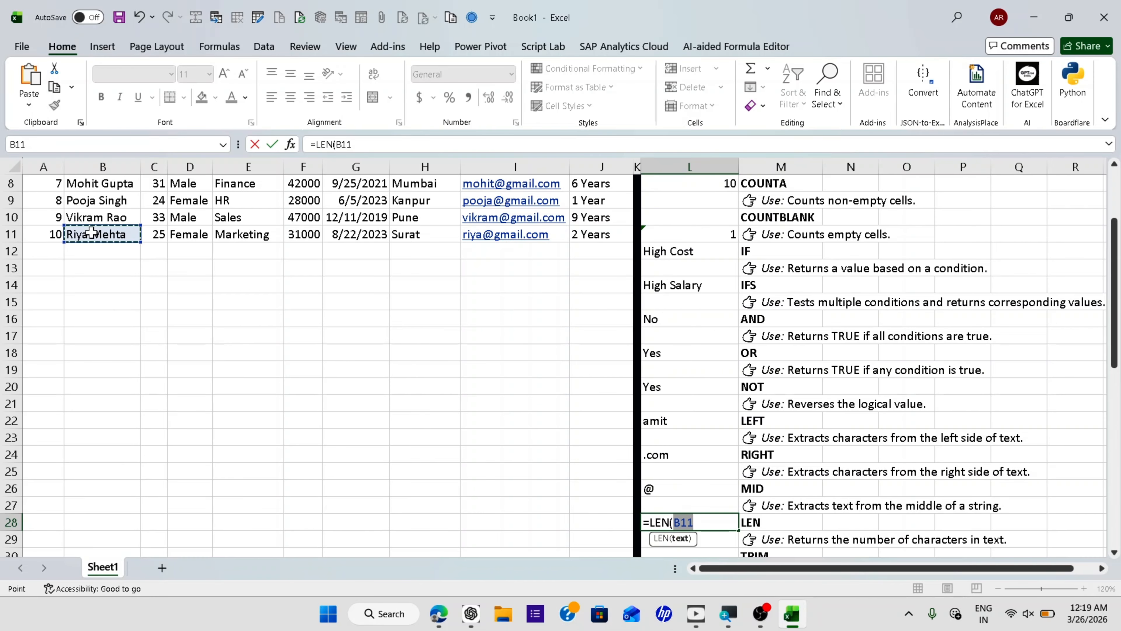
key("Return")
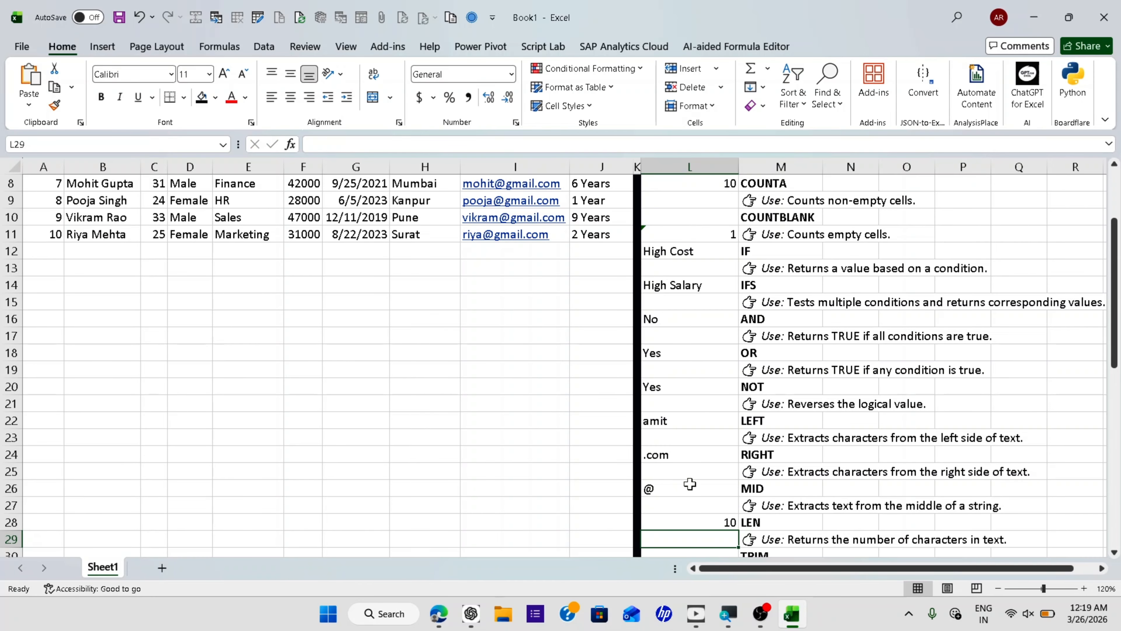
Step: Enter a short sample first name preceded by several extra spaces in the empty cell I28
scroll(705, 520, "down", 2)
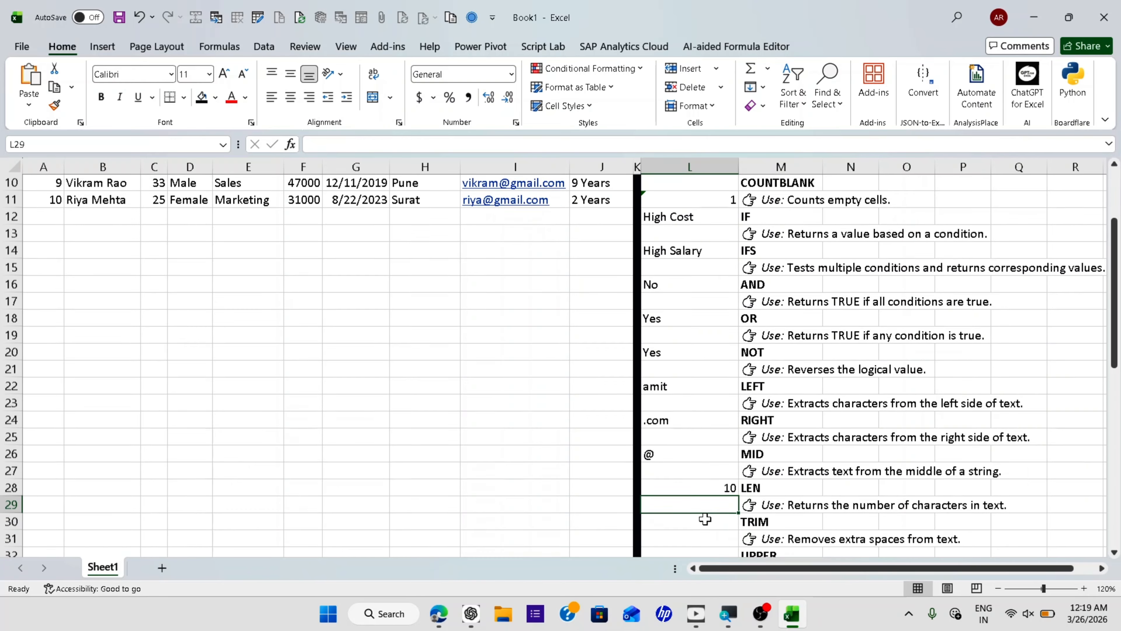
left_click(714, 491)
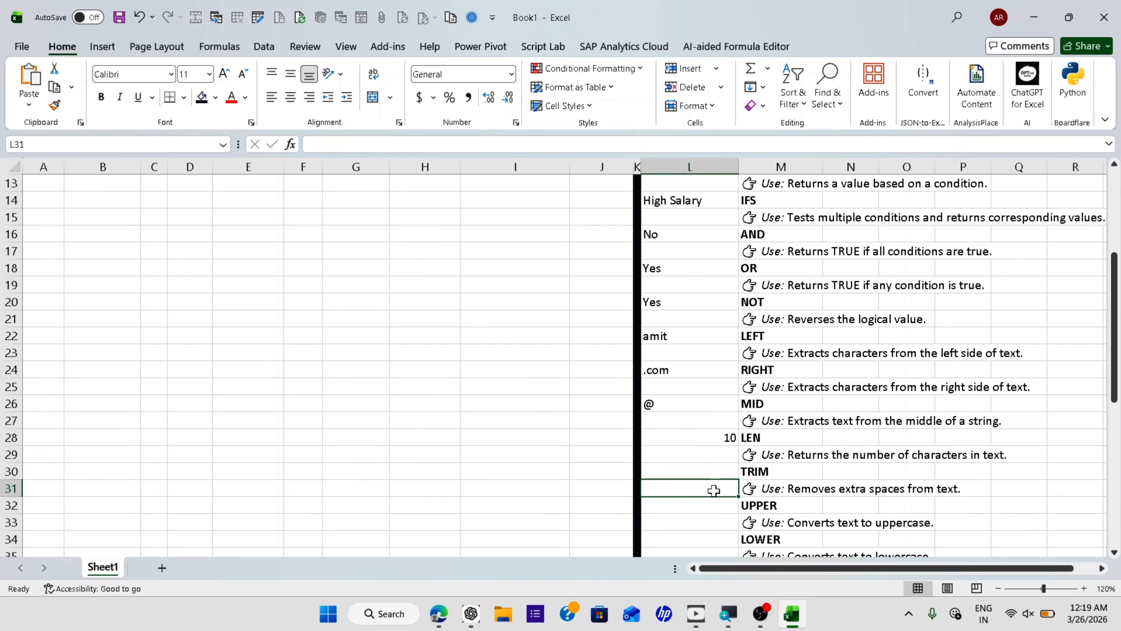
left_click(488, 441)
type("Ra")
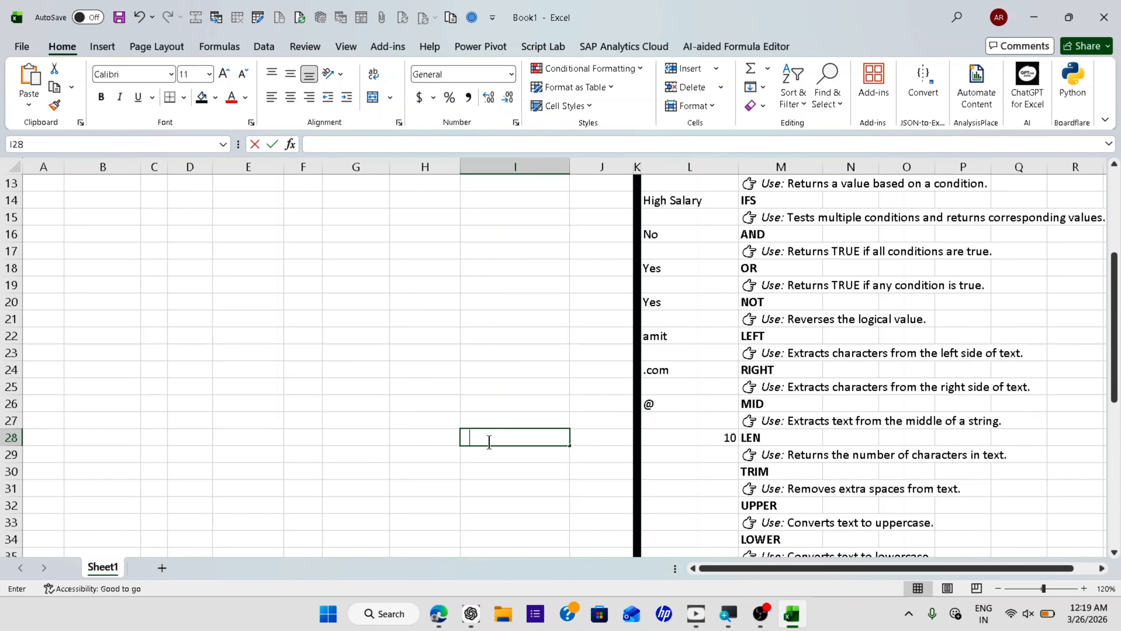
key("BackSpace")
key("BackSpace")
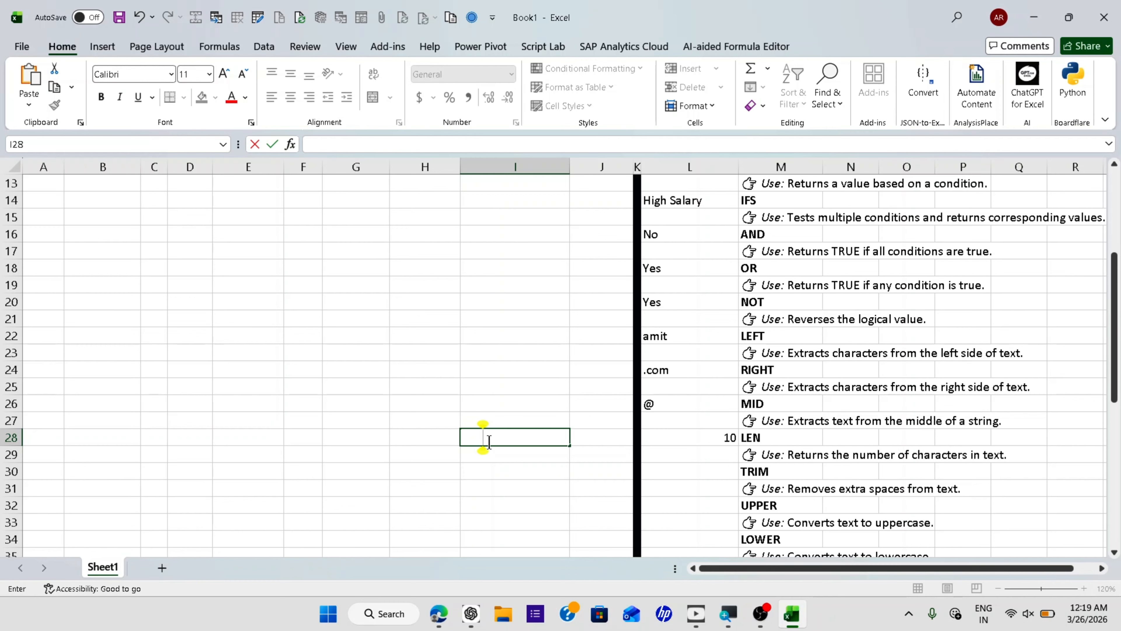
type("Ram")
left_click(680, 489)
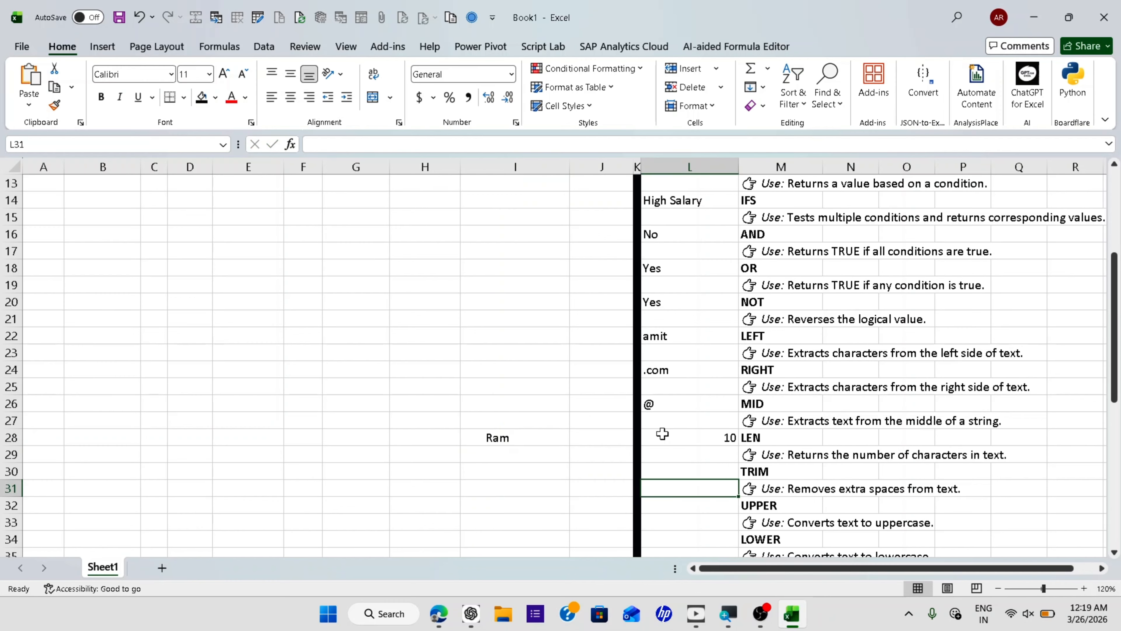
Step: In L30 beside the TRIM heading, enter a TRIM formula that removes the extra spaces from the text in I28
left_click(682, 466)
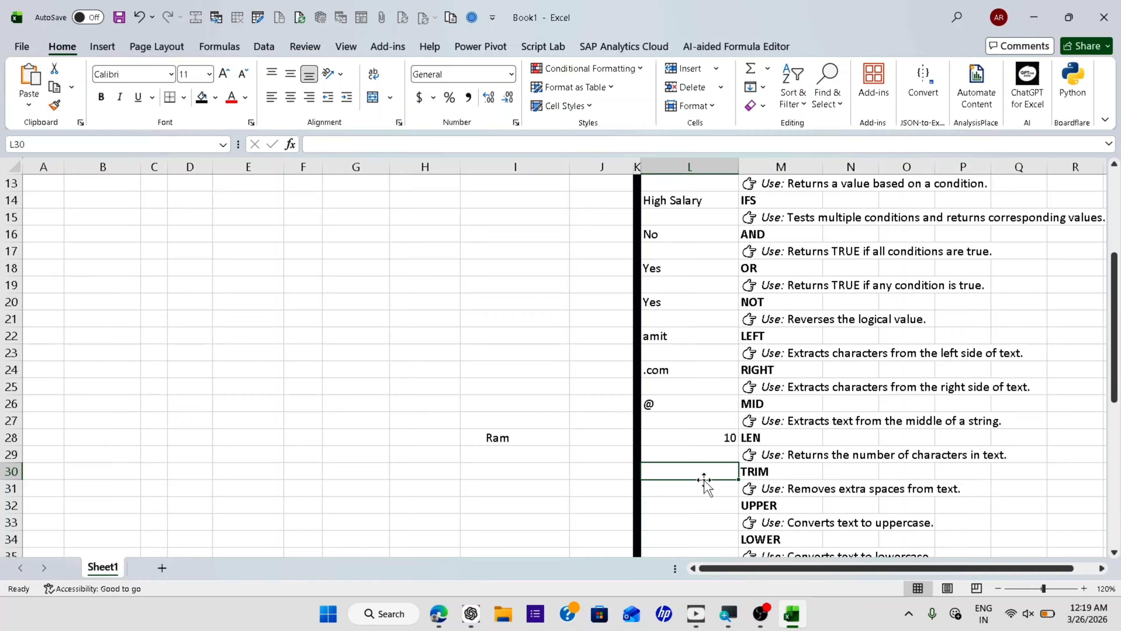
type("=trim")
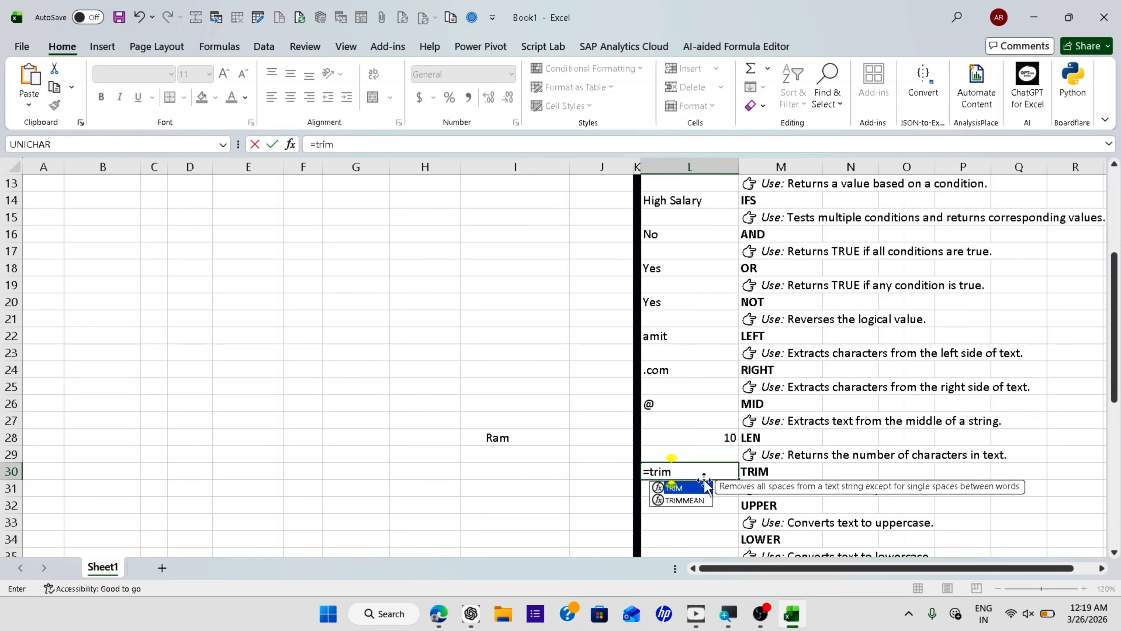
key("Tab")
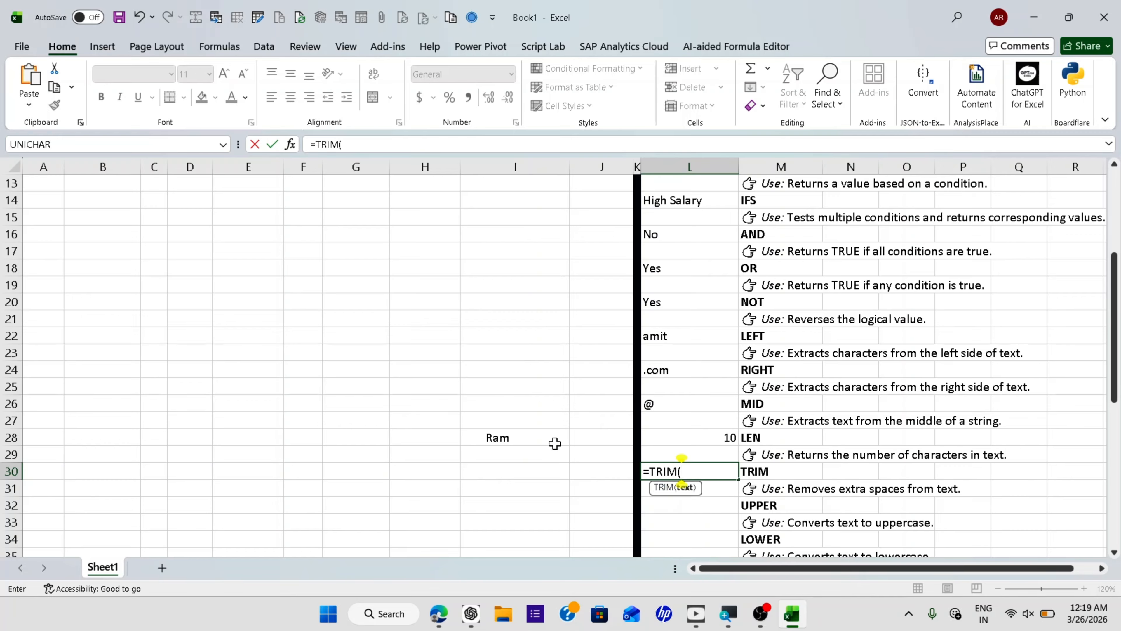
left_click(545, 437)
key("Return")
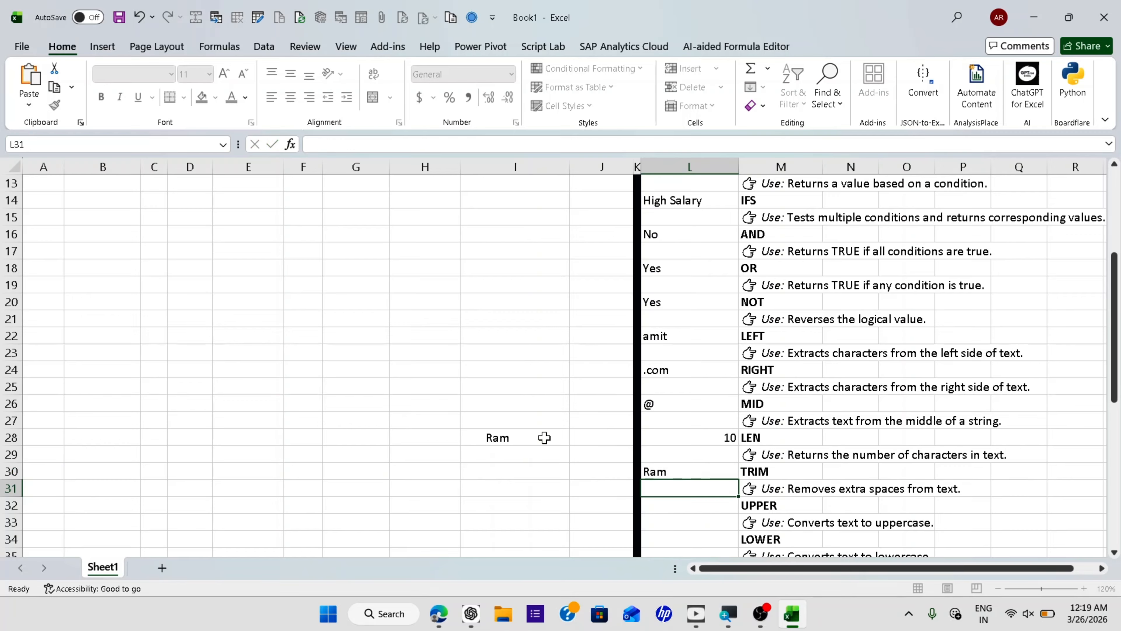
left_click(676, 470)
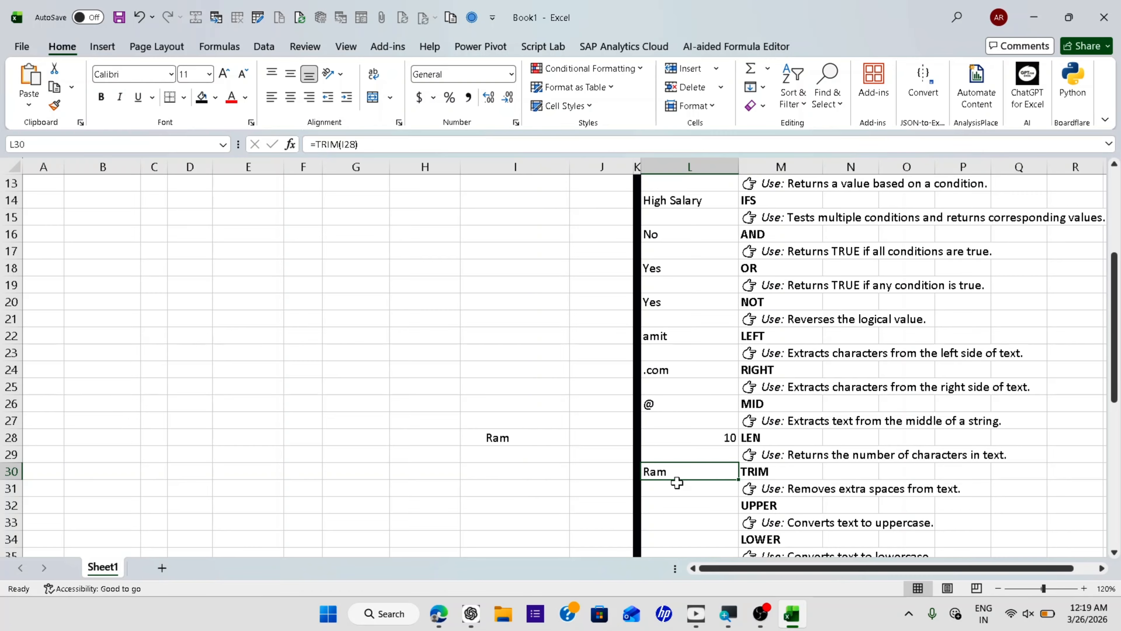
Step: In L32 beside the UPPER heading, enter an UPPER formula that converts the text in I28 to uppercase
left_click(666, 504)
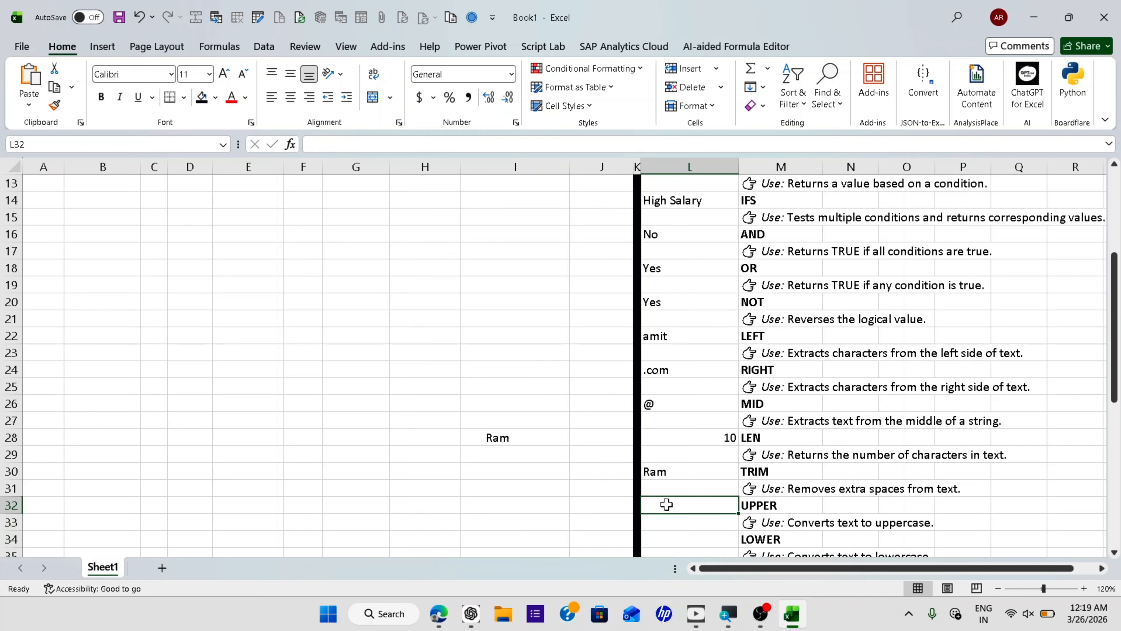
type("=upp")
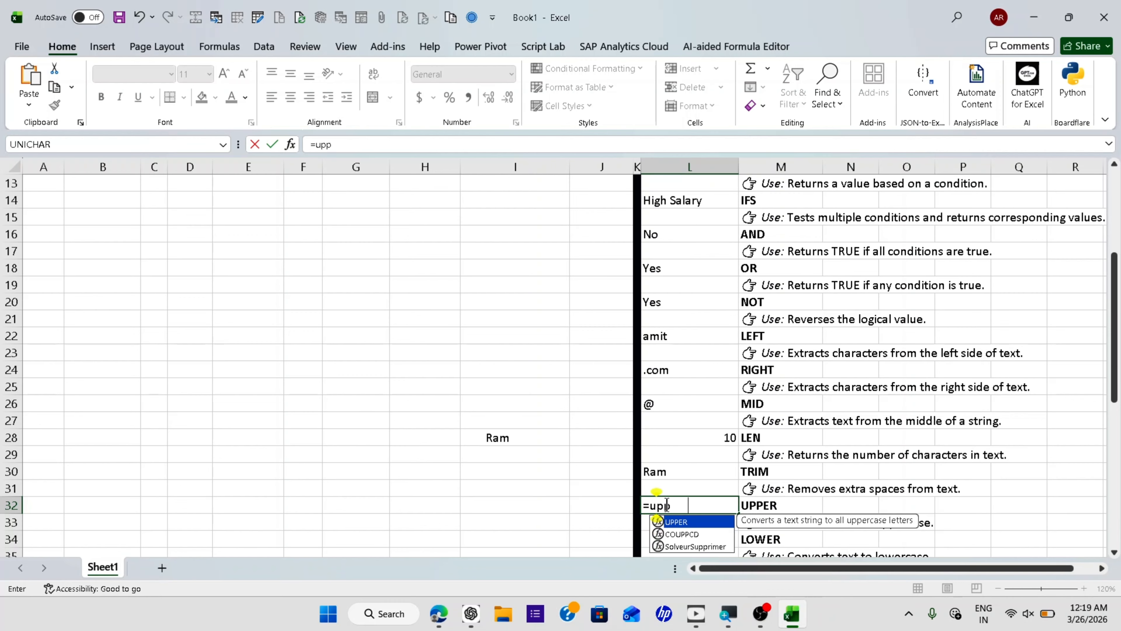
key("Tab")
left_click(536, 437)
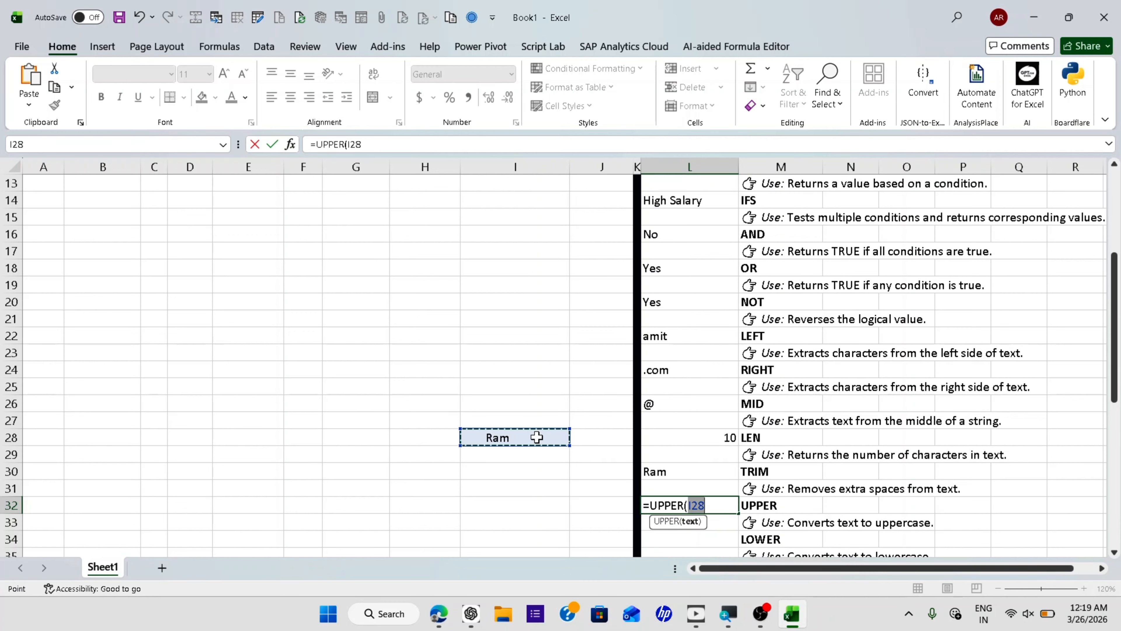
key("Return")
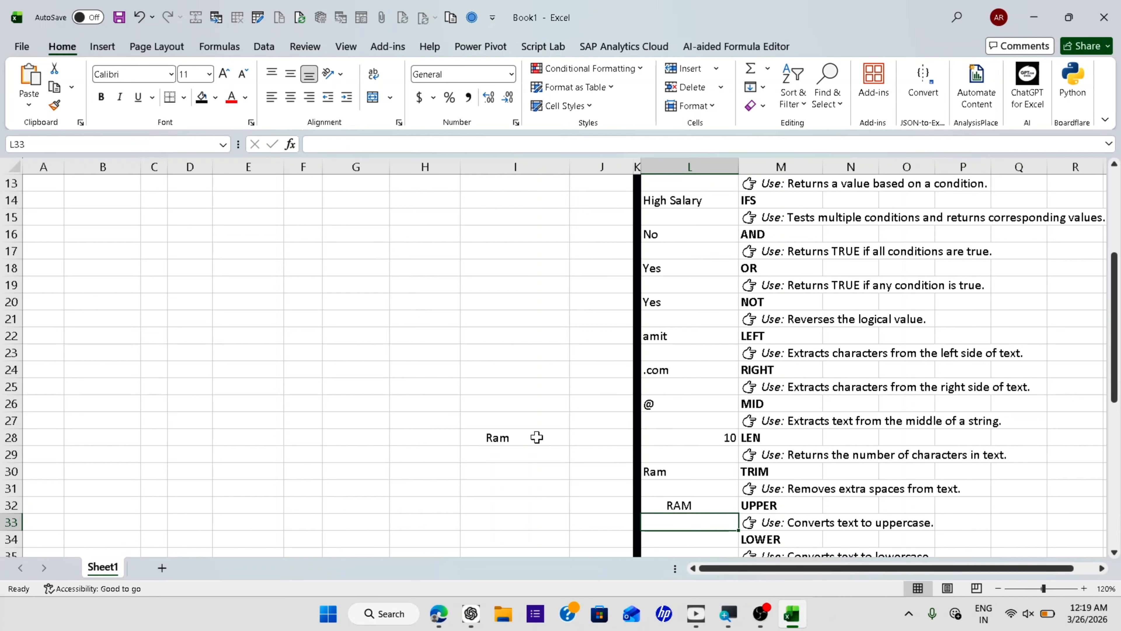
Step: In L34 beside the LOWER heading, enter a LOWER formula that converts the text in L32 to lowercase
scroll(740, 463, "down", 1)
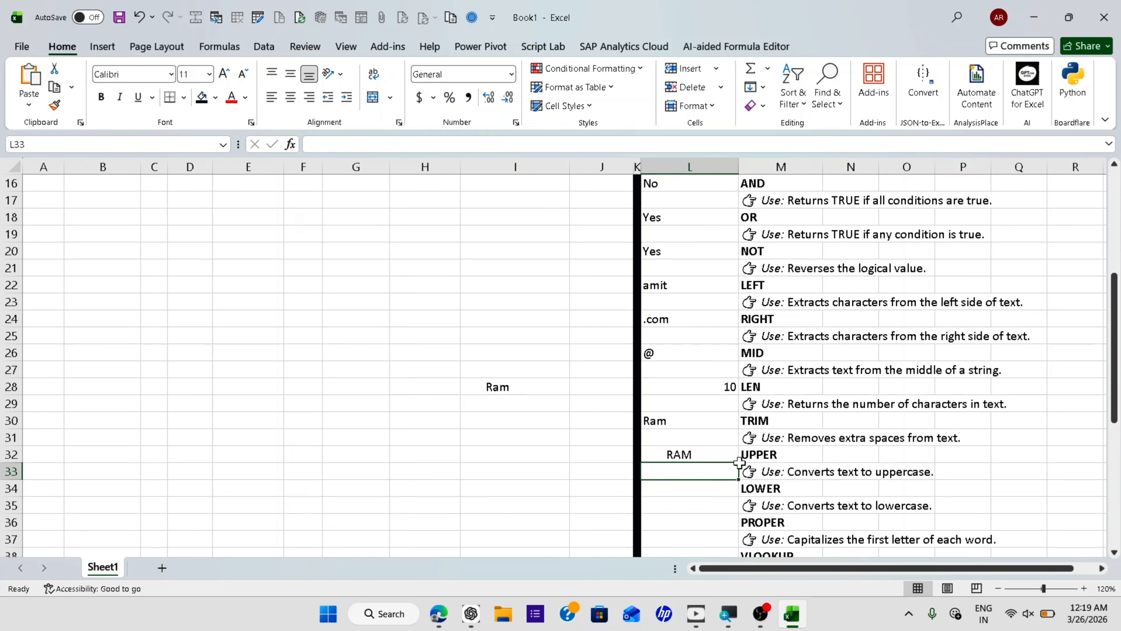
left_click(693, 487)
type("=lowe")
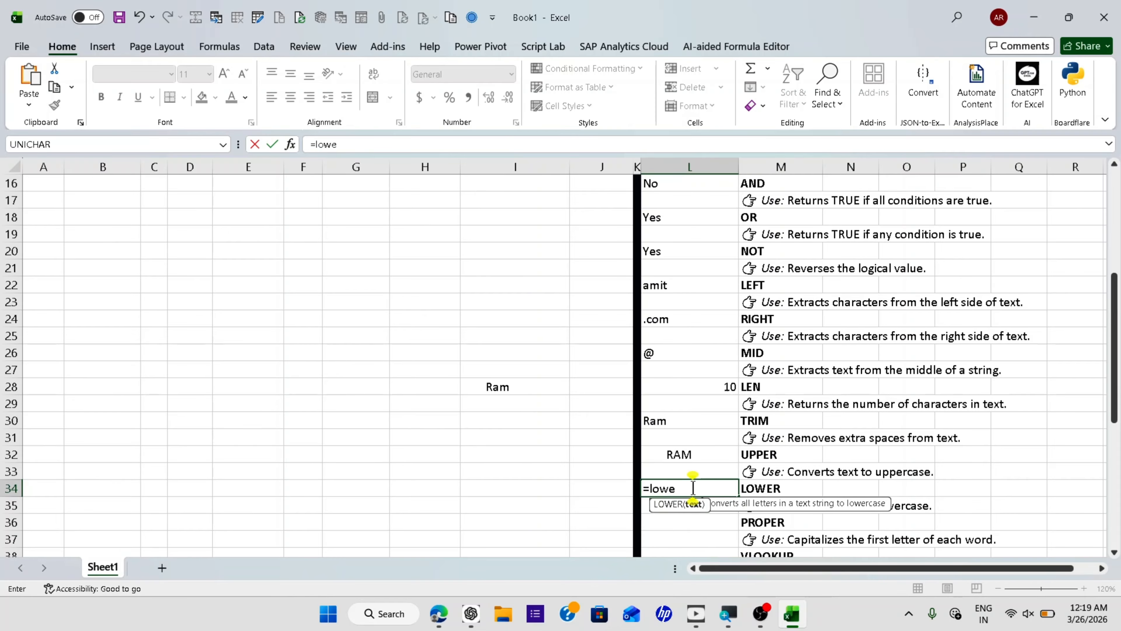
key("Tab")
left_click(691, 457)
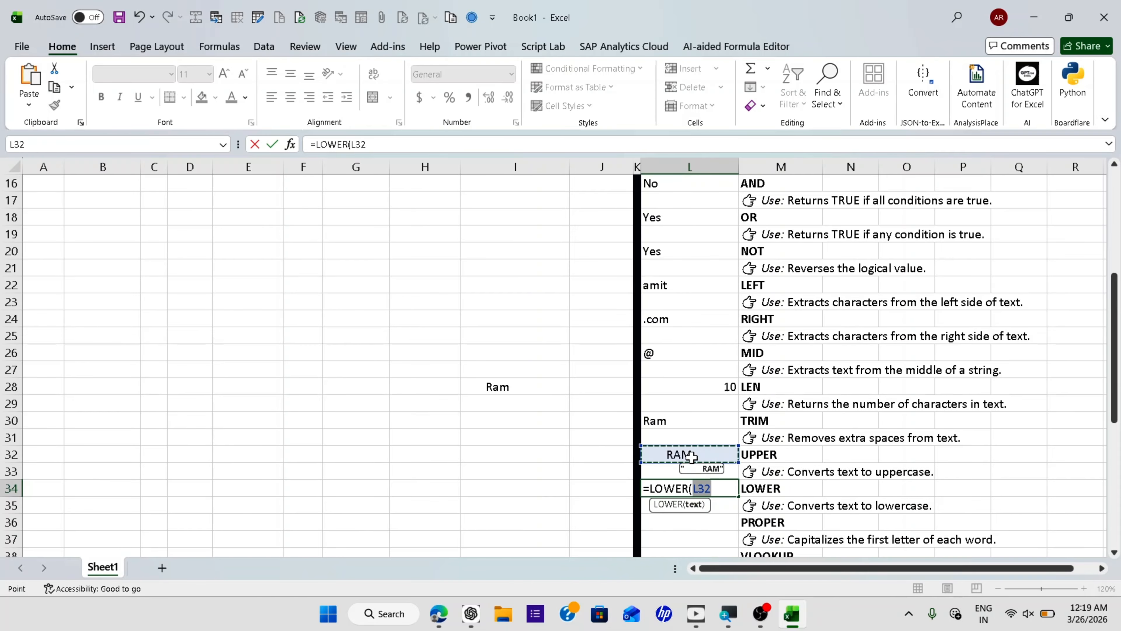
key("Return")
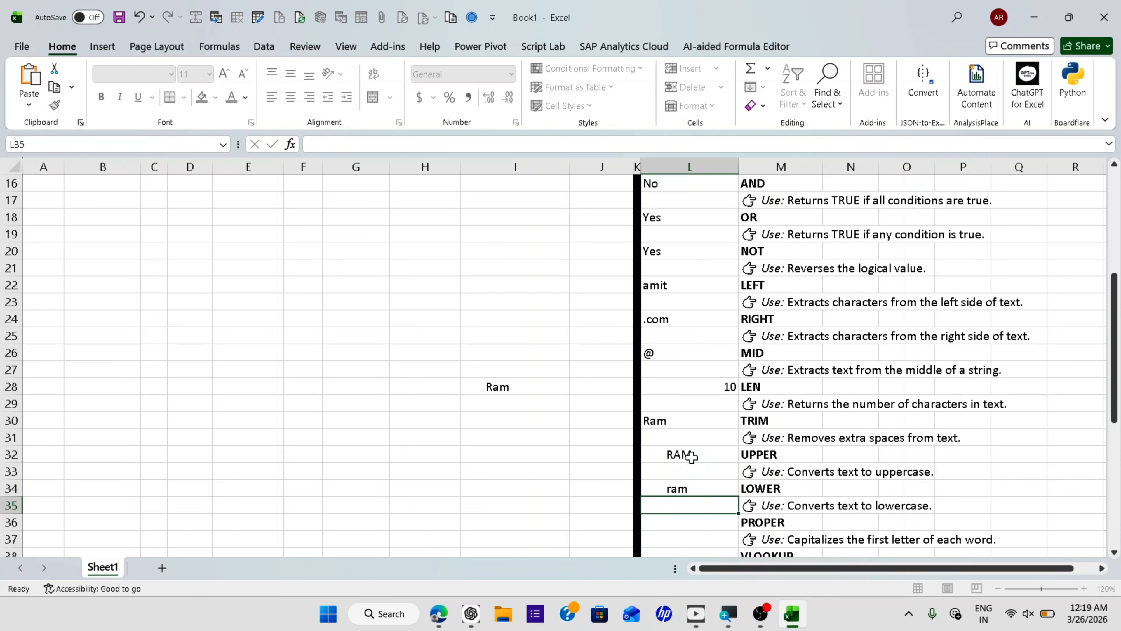
Step: In L36 beside the PROPER heading, enter a PROPER formula that capitalizes the first letter of the text in L34
scroll(691, 503, "down", 1)
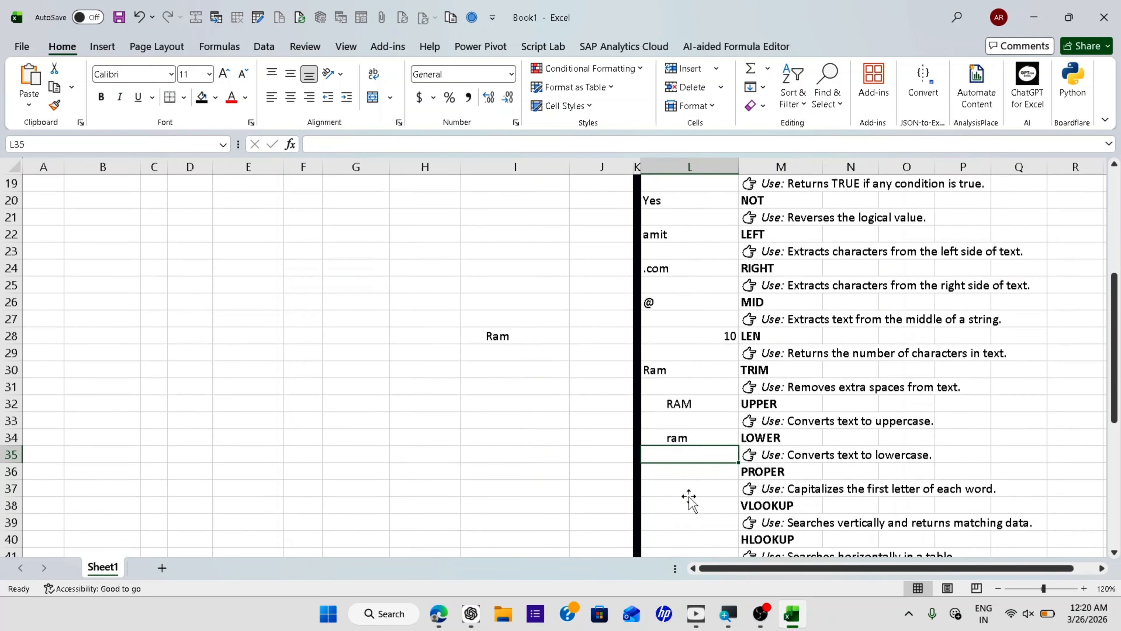
left_click(696, 465)
type("=p")
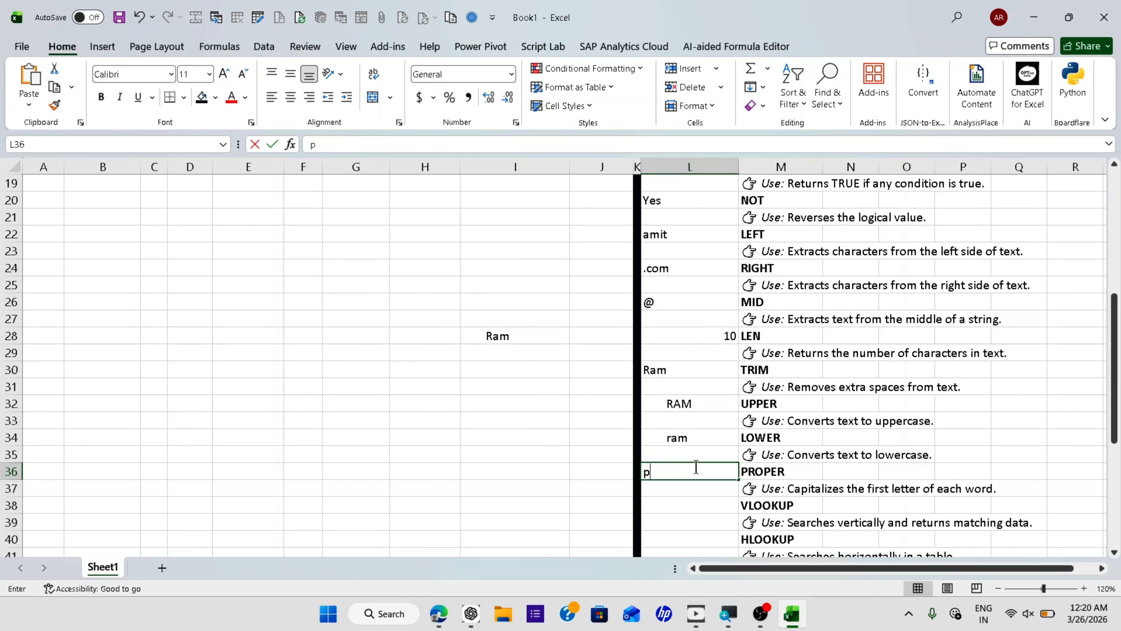
type("rop")
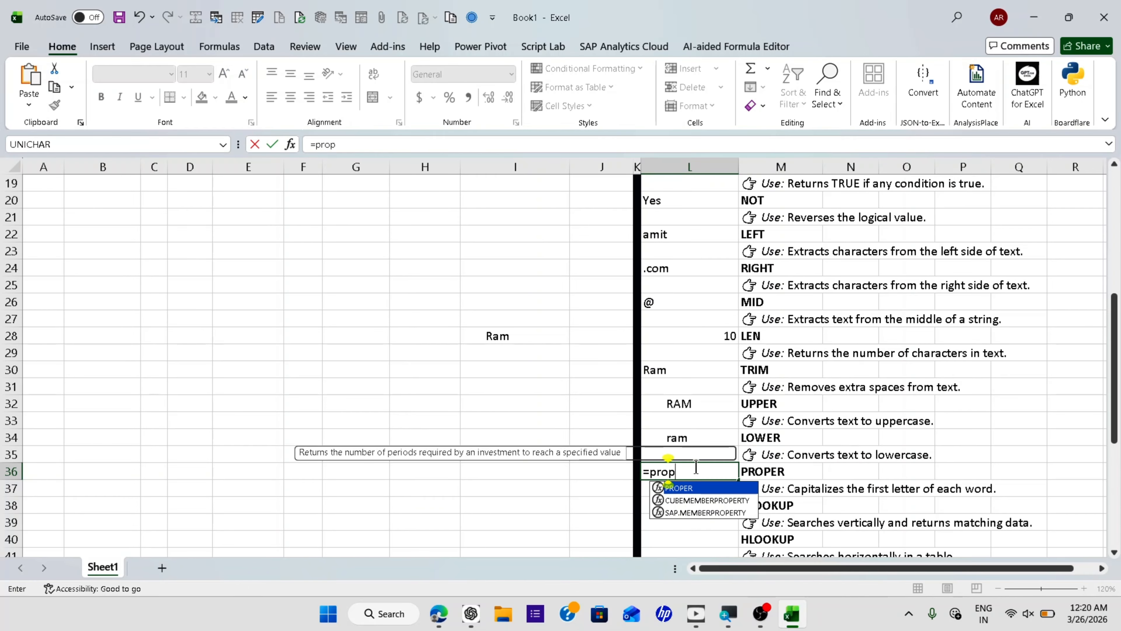
key("Tab")
left_click(689, 439)
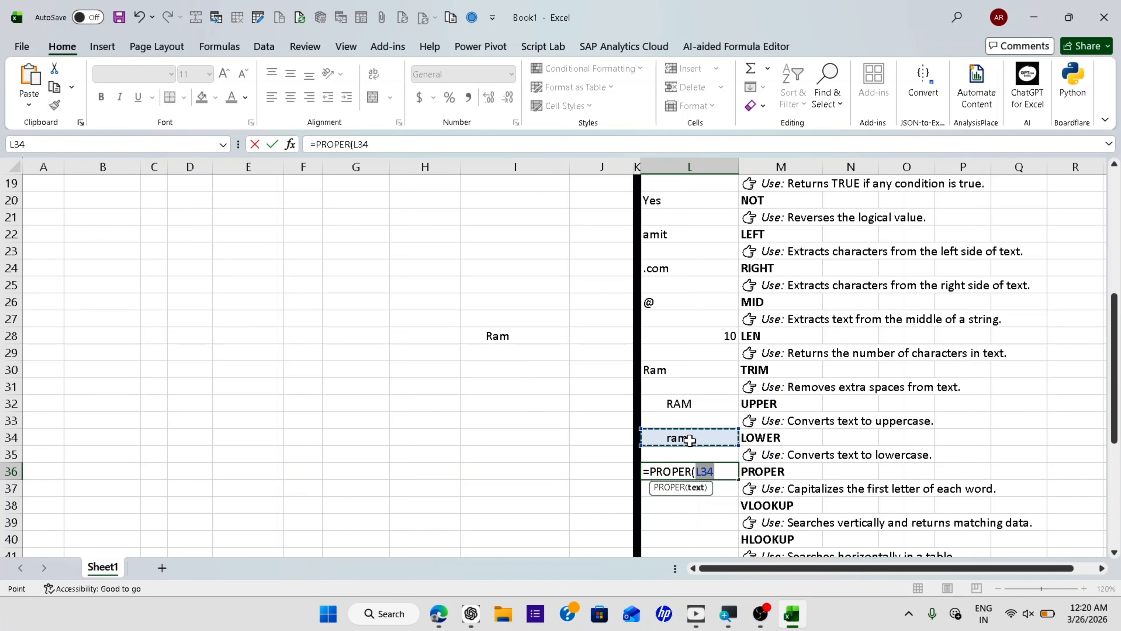
key("Return")
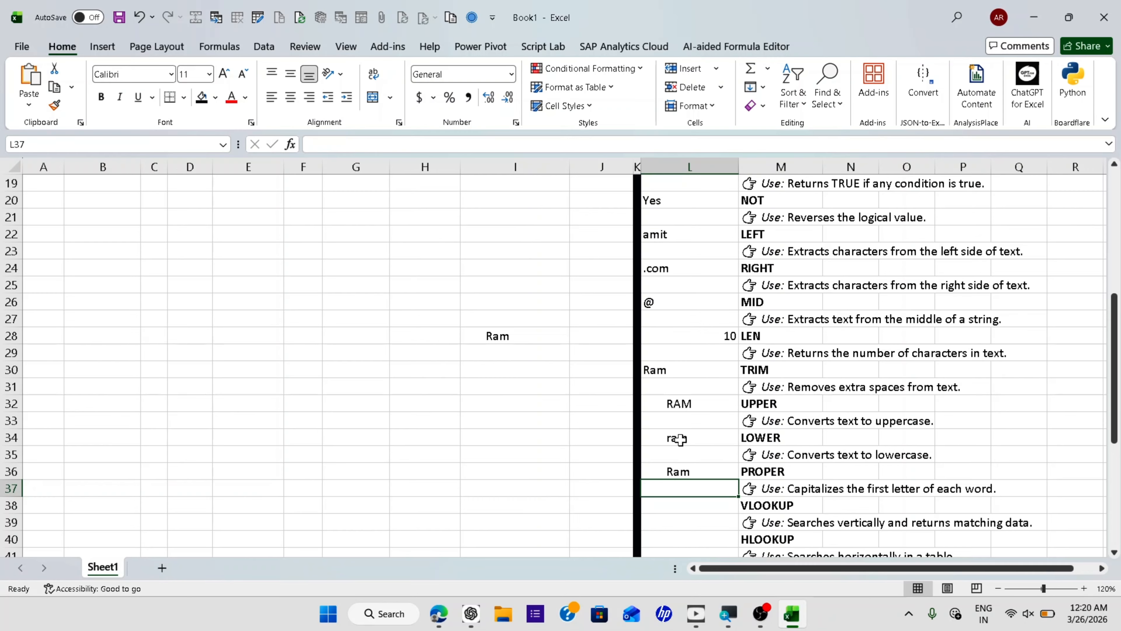
left_click(677, 438)
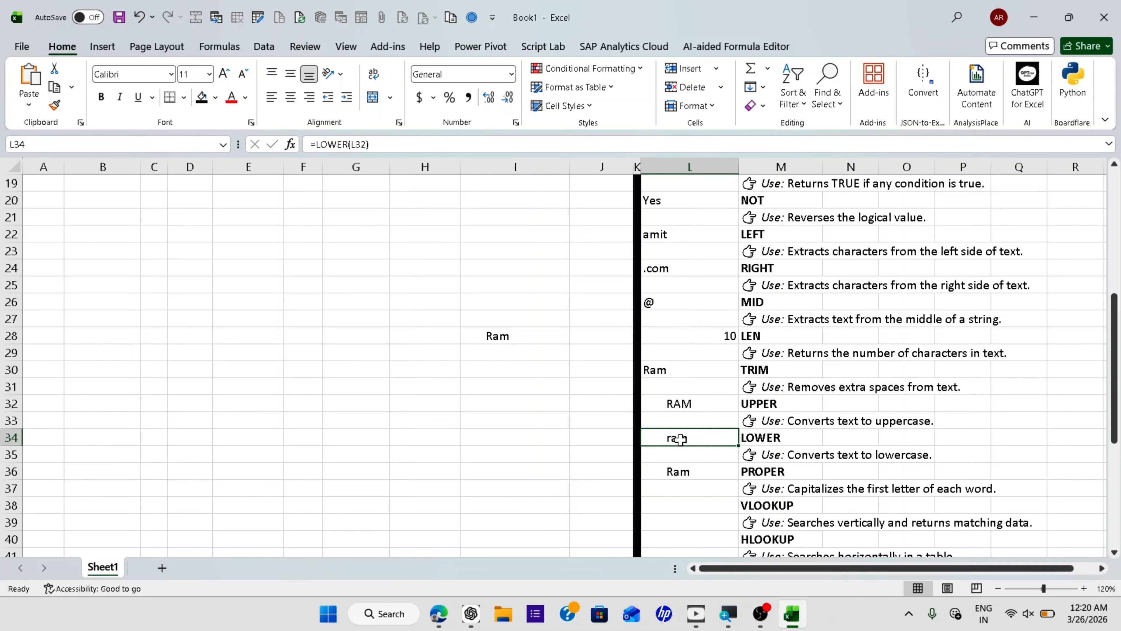
left_click(672, 468)
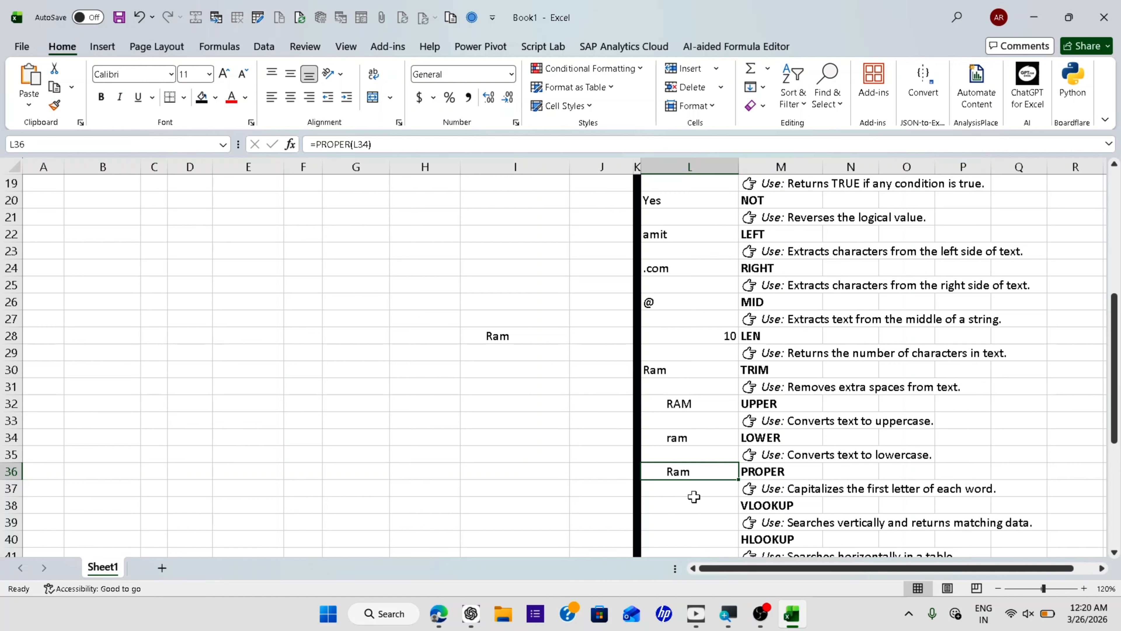
Step: In L38 beside the VLOOKUP heading, start a VLOOKUP formula with employee ID 5 as the lookup value
left_click(687, 505)
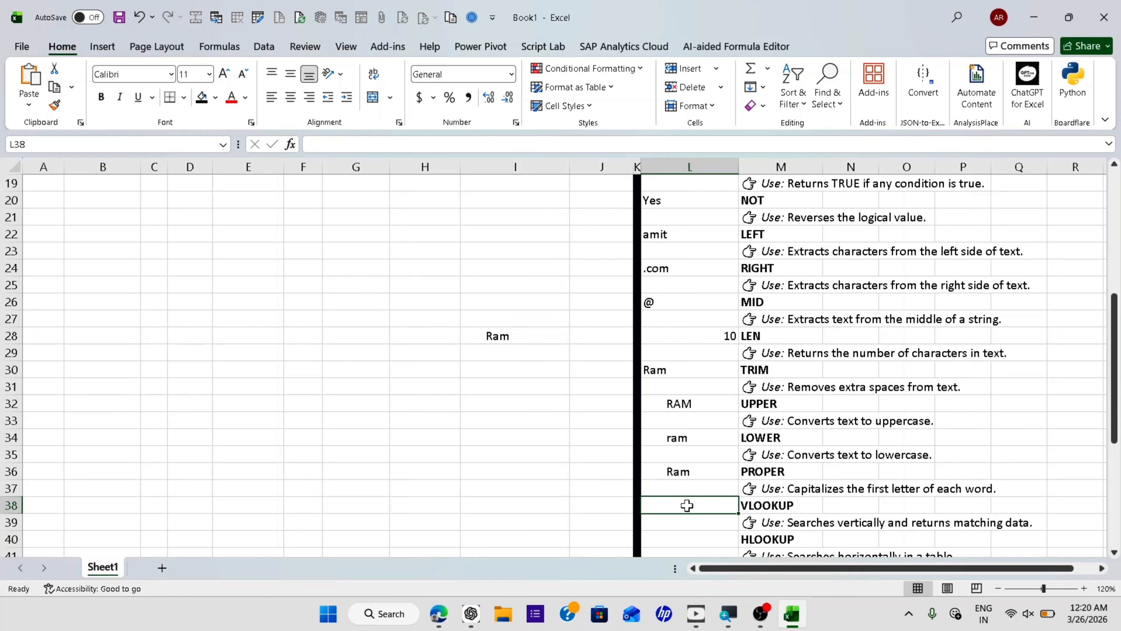
type("=v")
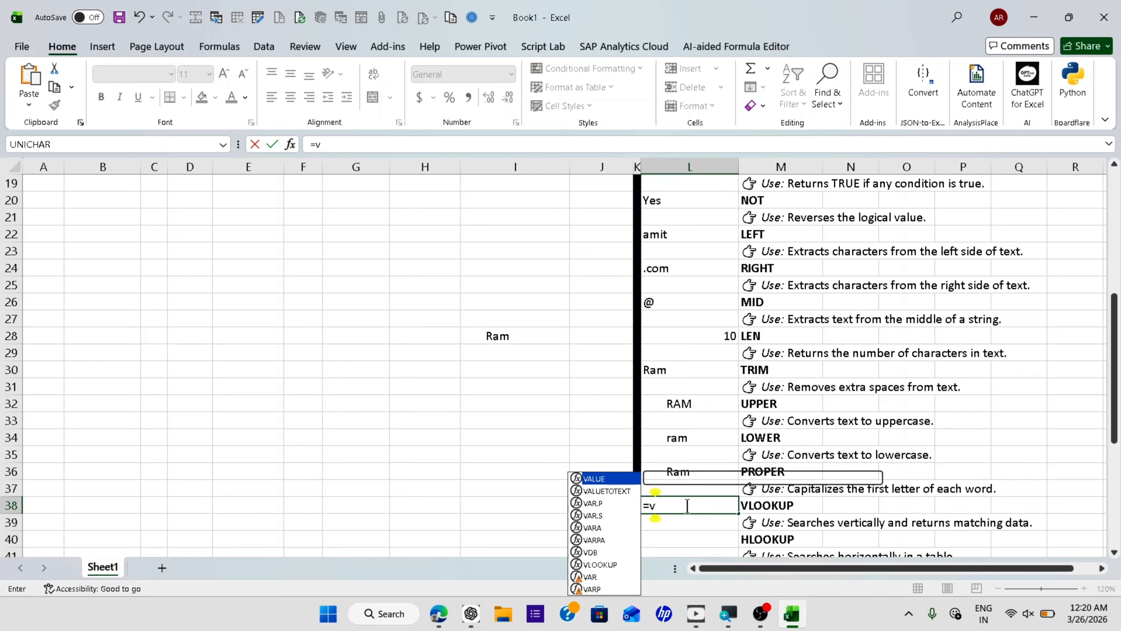
type("lo")
key("Tab")
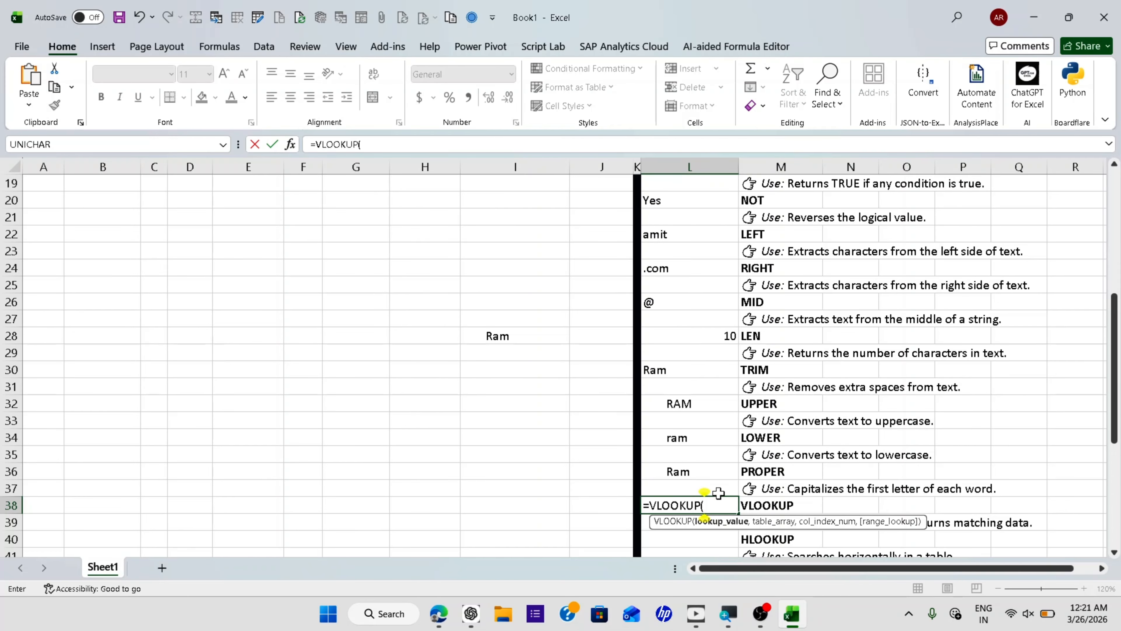
scroll(719, 492, "up", 5)
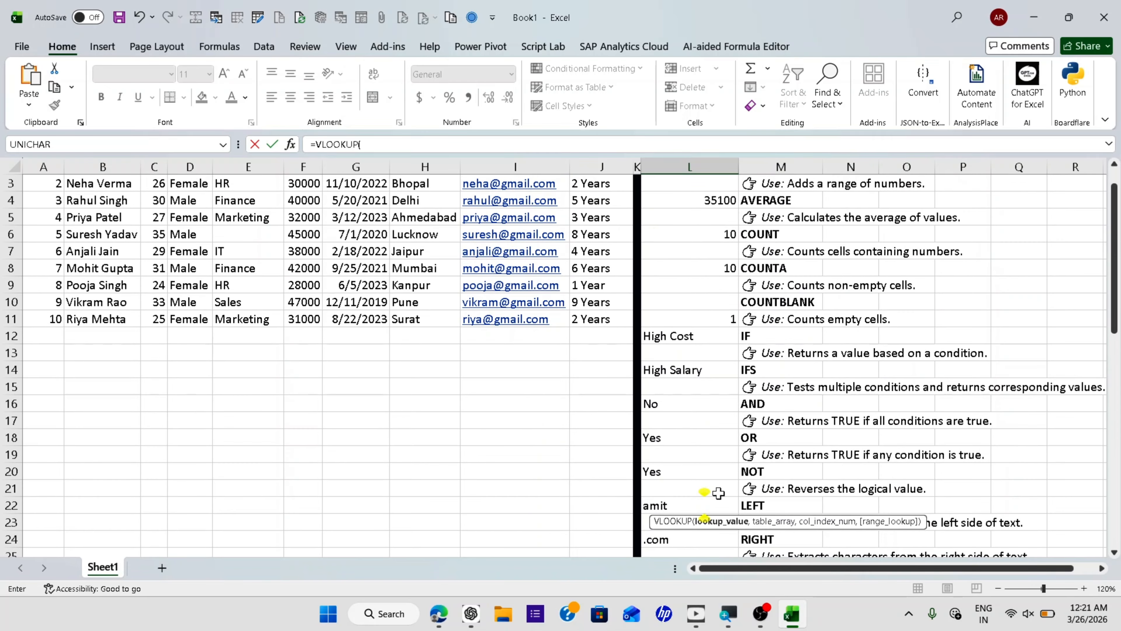
scroll(718, 493, "down", 5)
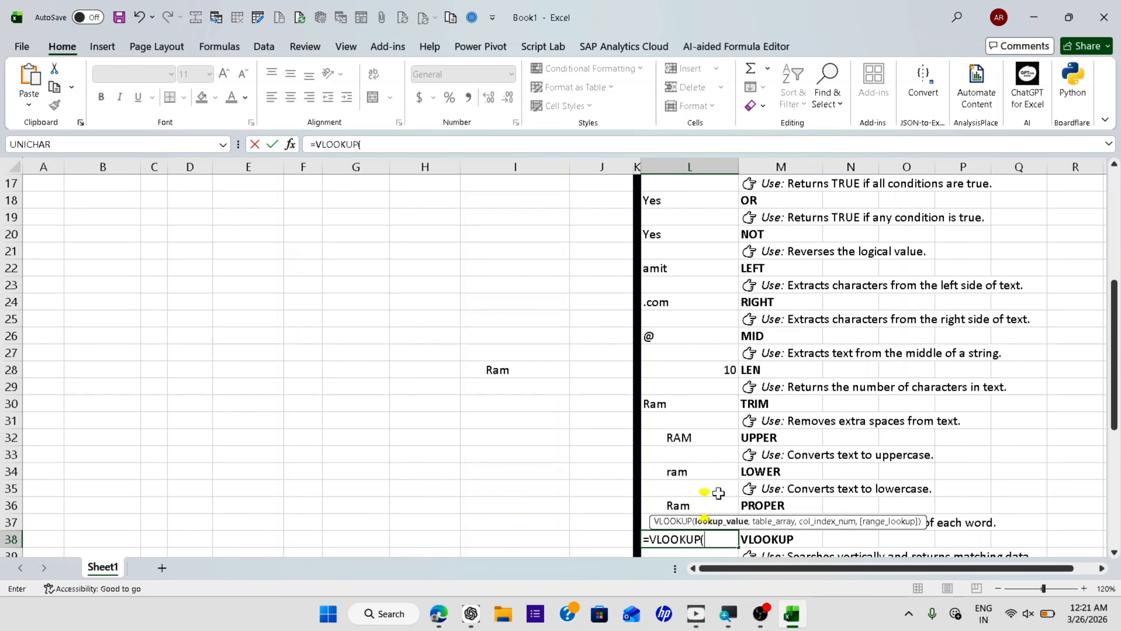
type("5,")
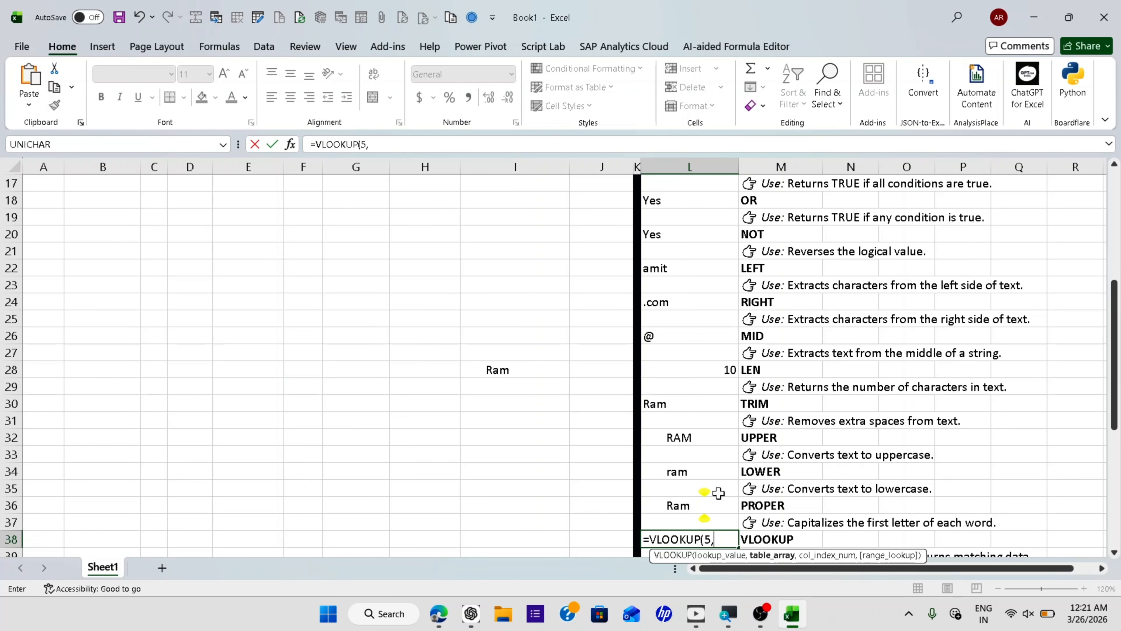
Step: Set the VLOOKUP formula's table array to the whole employee table including headers, A1:J11
scroll(718, 492, "up", 5)
scroll(708, 488, "down", 3)
scroll(708, 488, "right", 6)
scroll(826, 489, "left", 4)
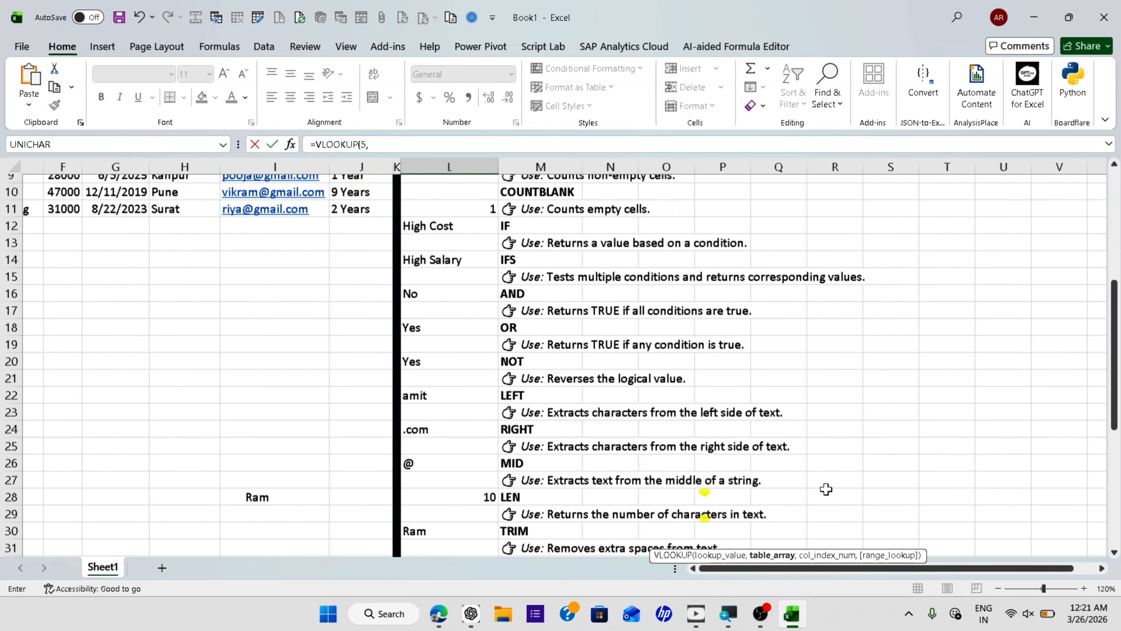
scroll(826, 489, "left", 3)
scroll(450, 410, "up", 3)
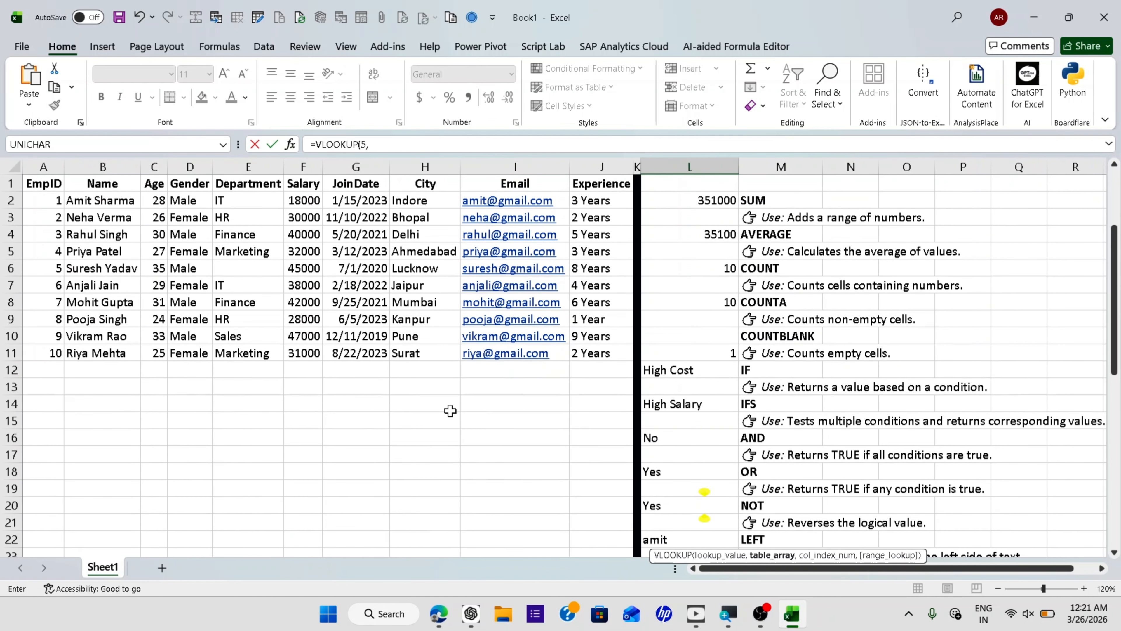
left_click_drag(45, 182, 55, 204)
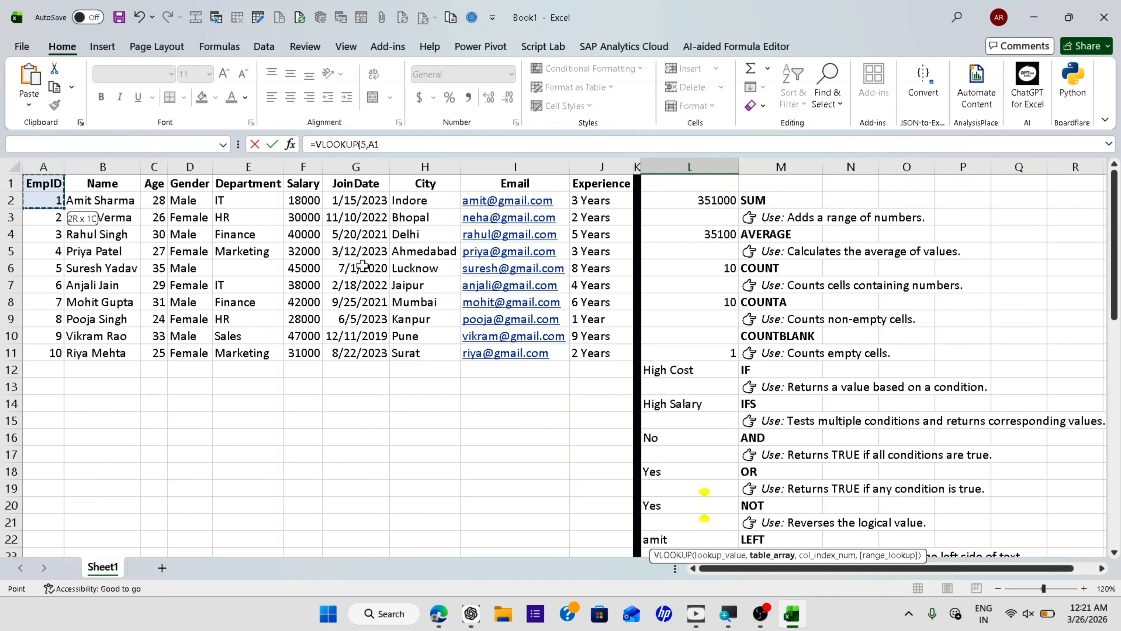
left_click_drag(362, 265, 589, 348)
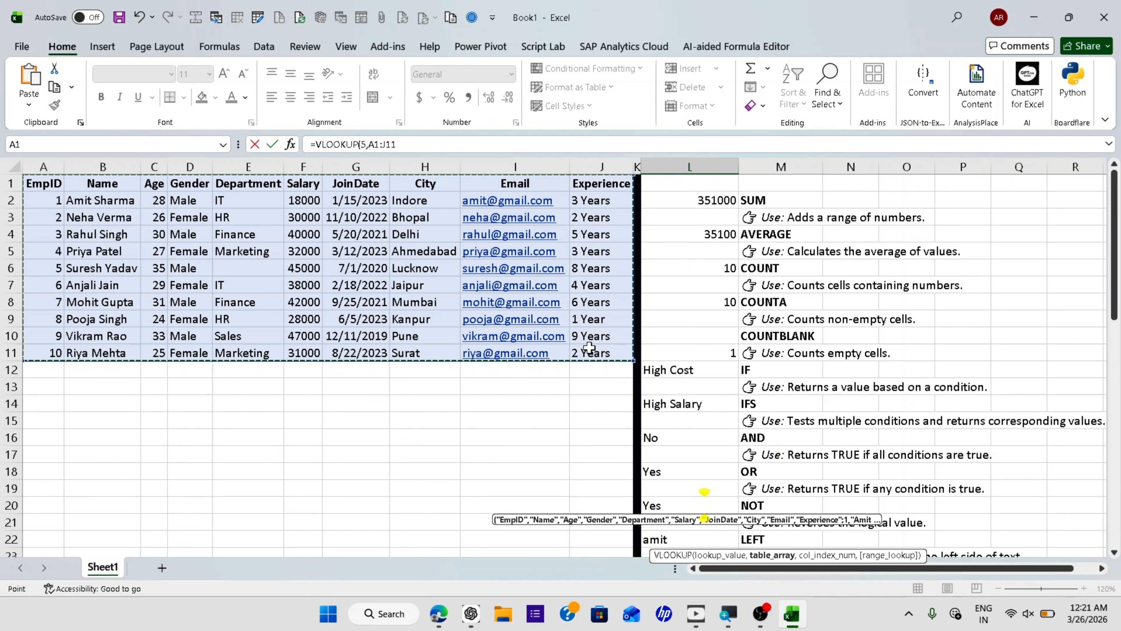
type(",")
Step: Complete the VLOOKUP formula in L38 with column index 2 for the Name column and 0 for an exact match
scroll(666, 406, "down", 10)
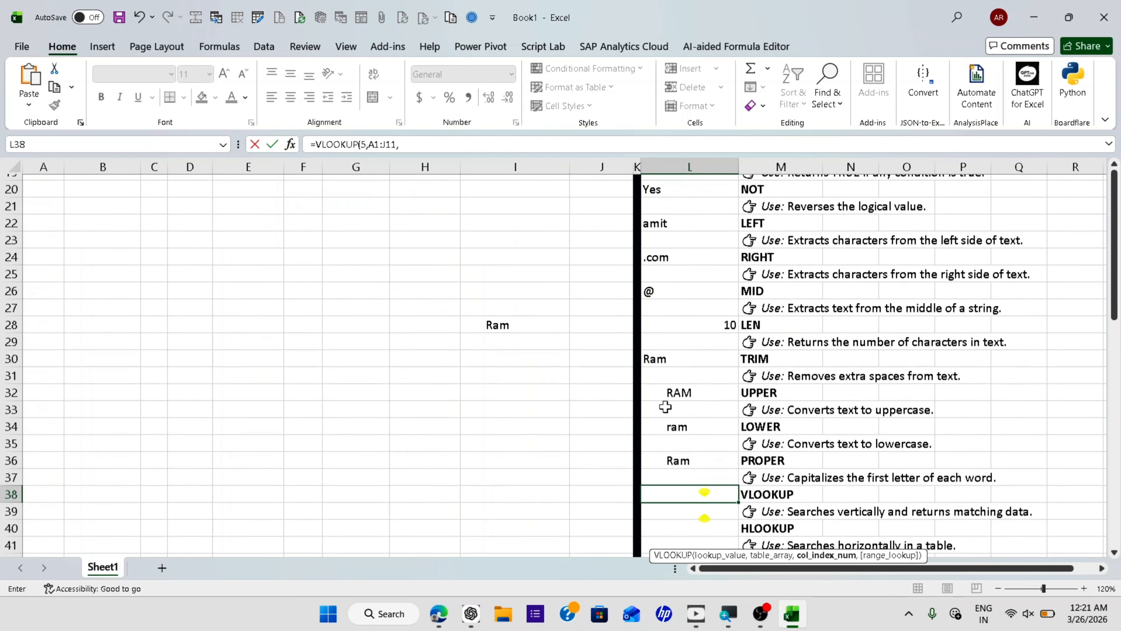
scroll(665, 407, "up", 1)
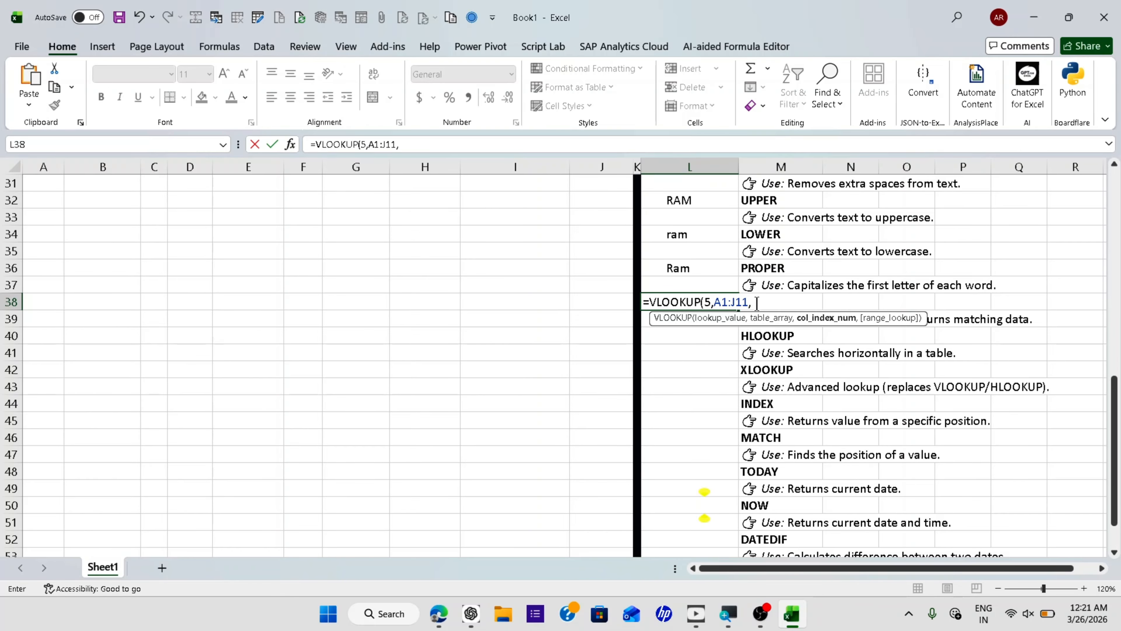
type("2")
scroll(757, 301, "up", 2)
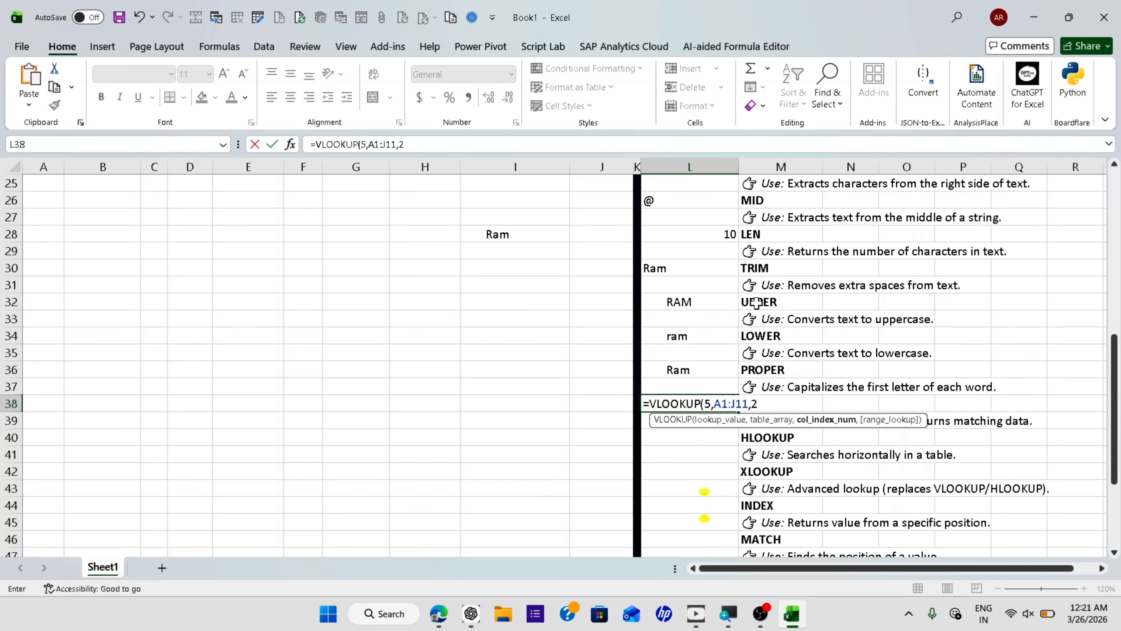
scroll(757, 302, "up", 8)
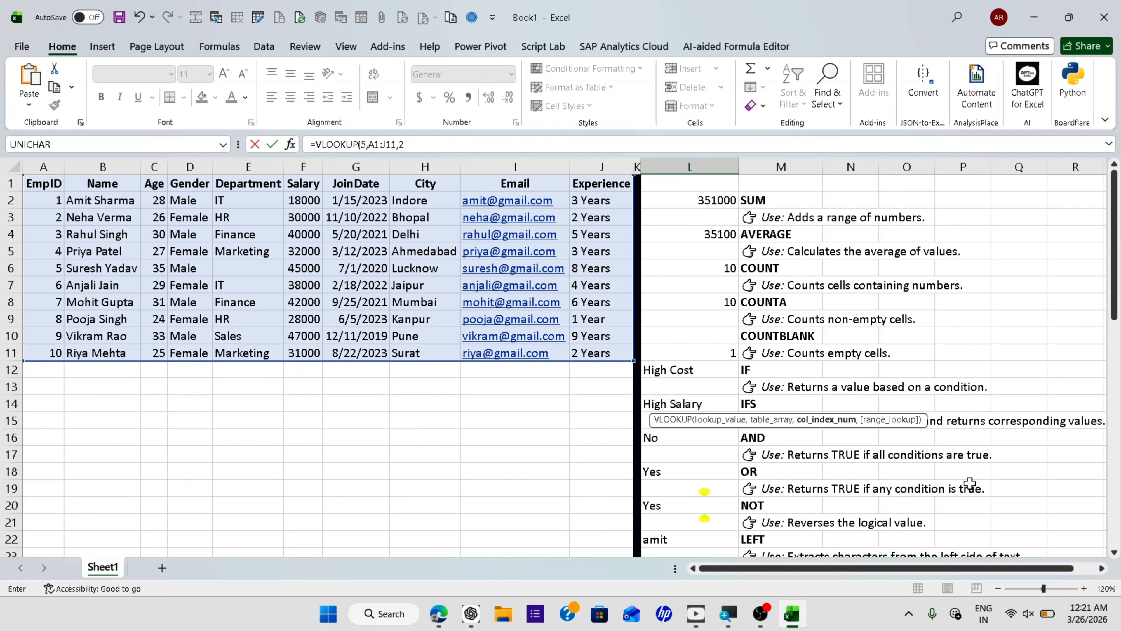
scroll(808, 469, "down", 10)
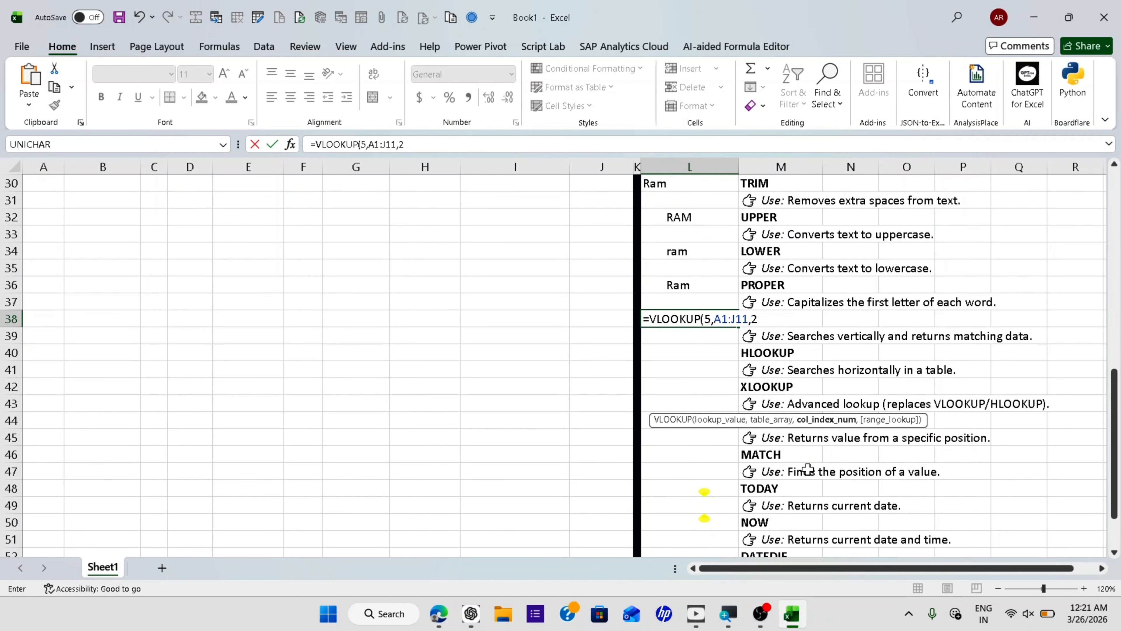
type(",0")
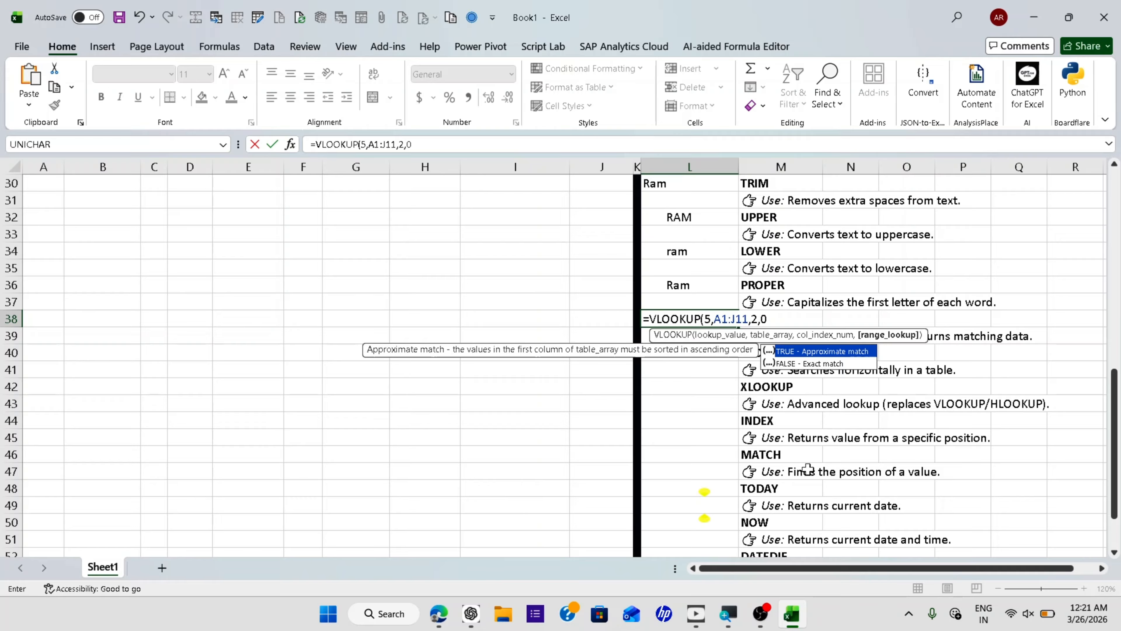
type(")")
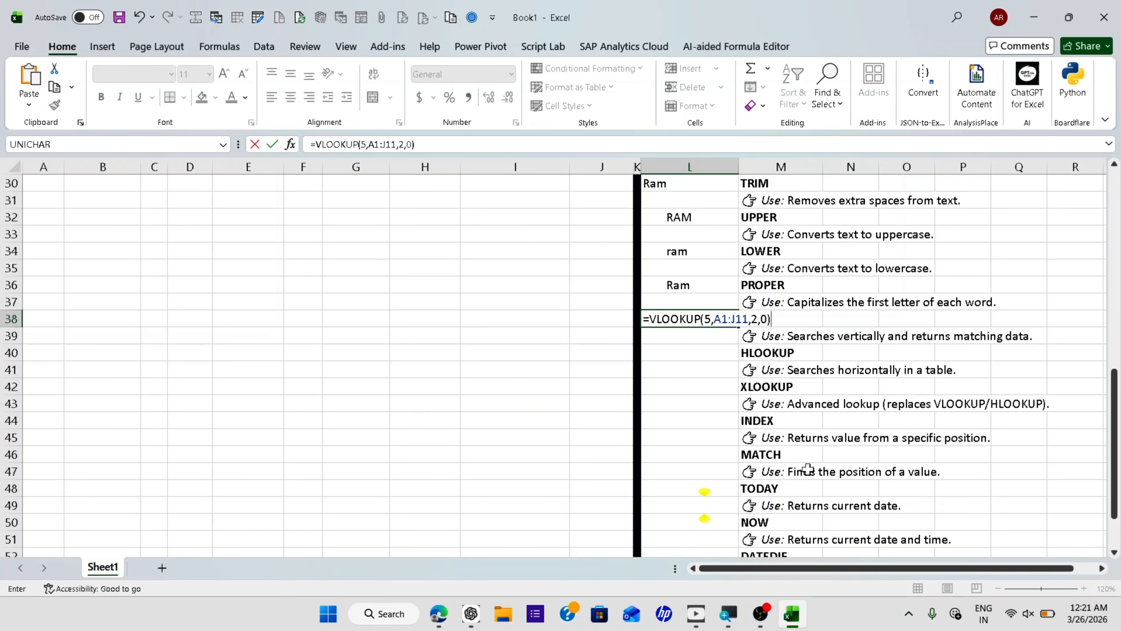
key("Return")
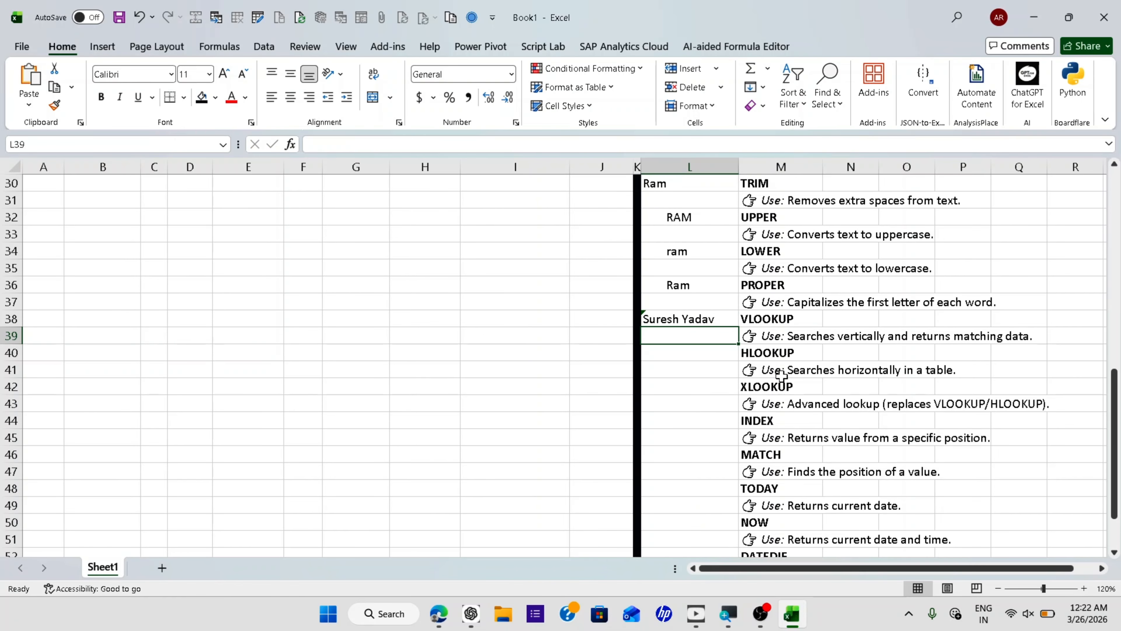
Step: Check the VLOOKUP result in L38 against the ID and name of employee 5 in the table
left_click(706, 313)
scroll(707, 327, "up", 10)
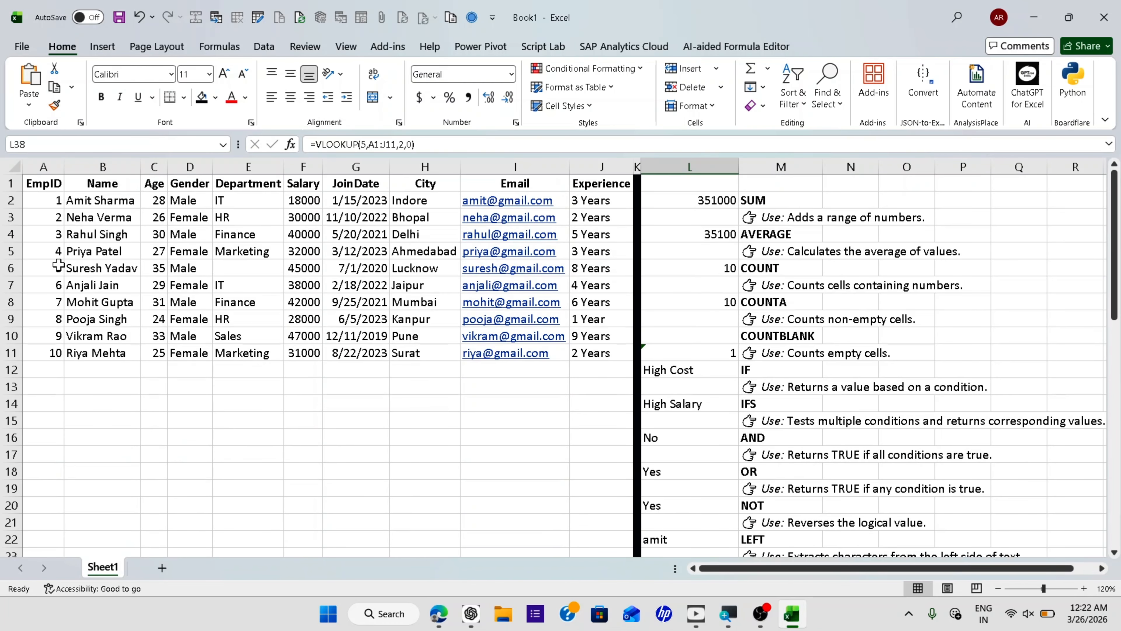
left_click(60, 267)
left_click(97, 262)
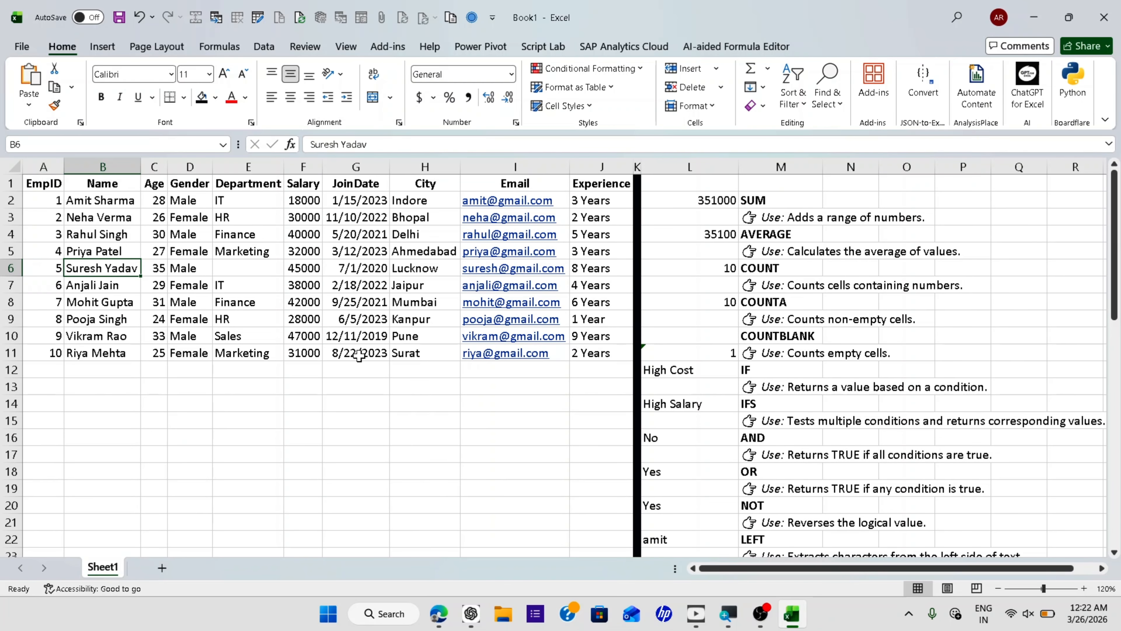
Step: In L40 beside the HLOOKUP heading, start an HLOOKUP formula with employee ID 6 as the lookup value
scroll(818, 433, "down", 11)
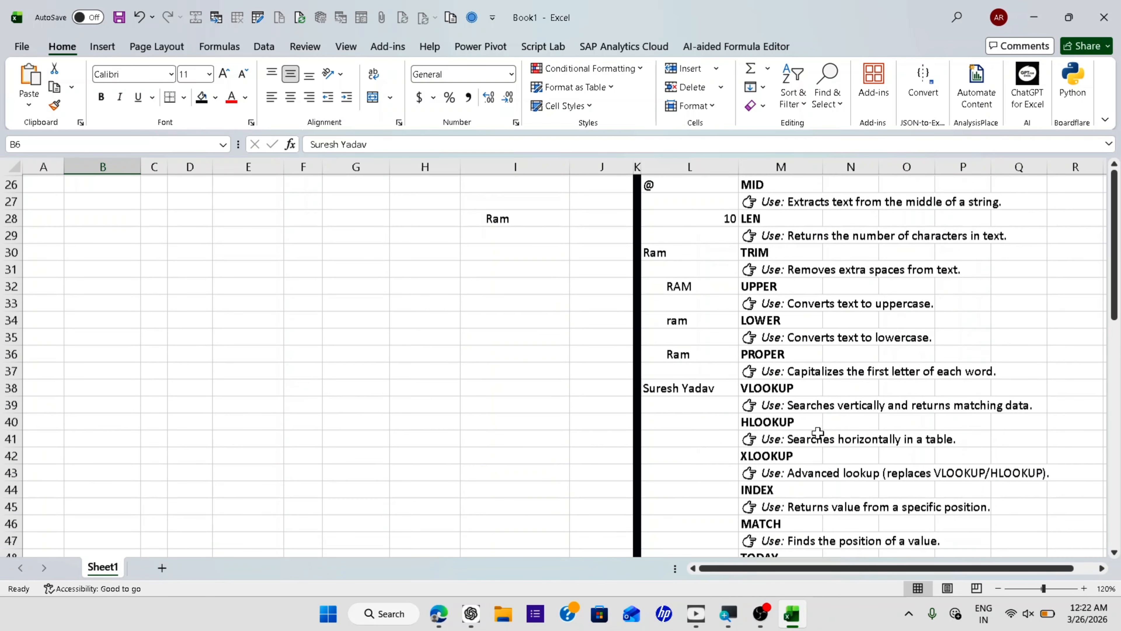
left_click(689, 291)
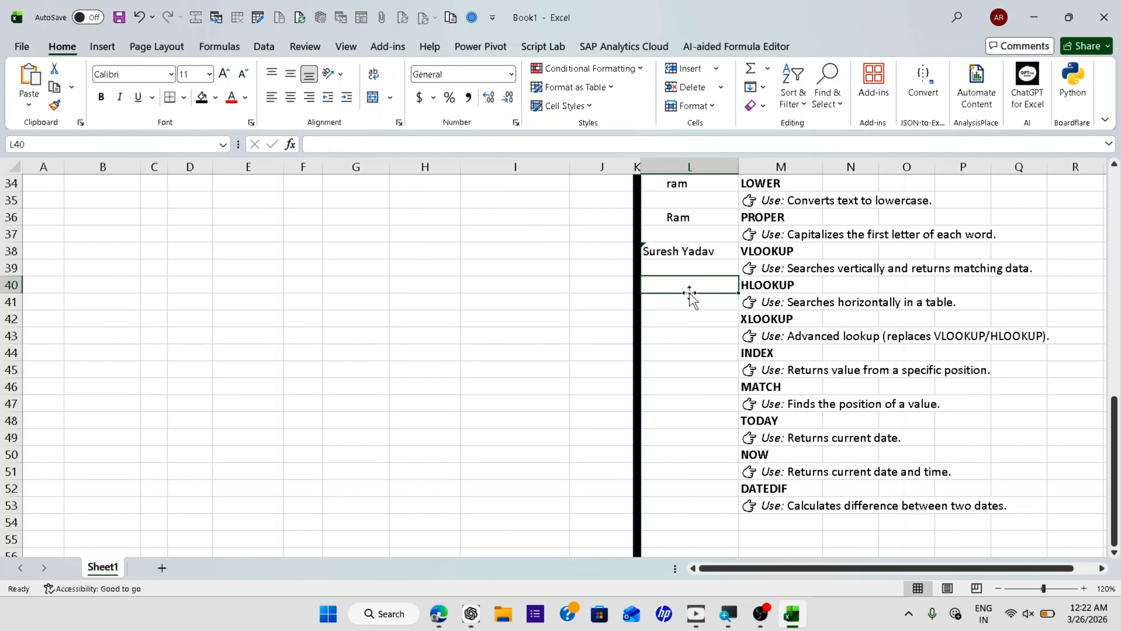
scroll(689, 292, "up", 11)
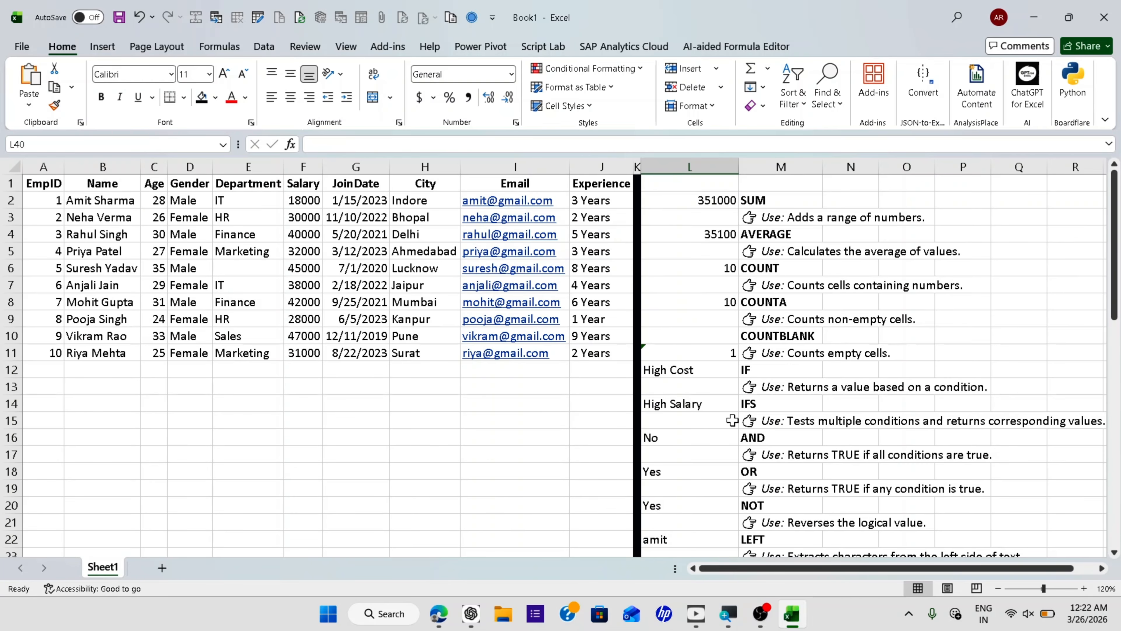
scroll(732, 419, "down", 2)
scroll(732, 420, "down", 1)
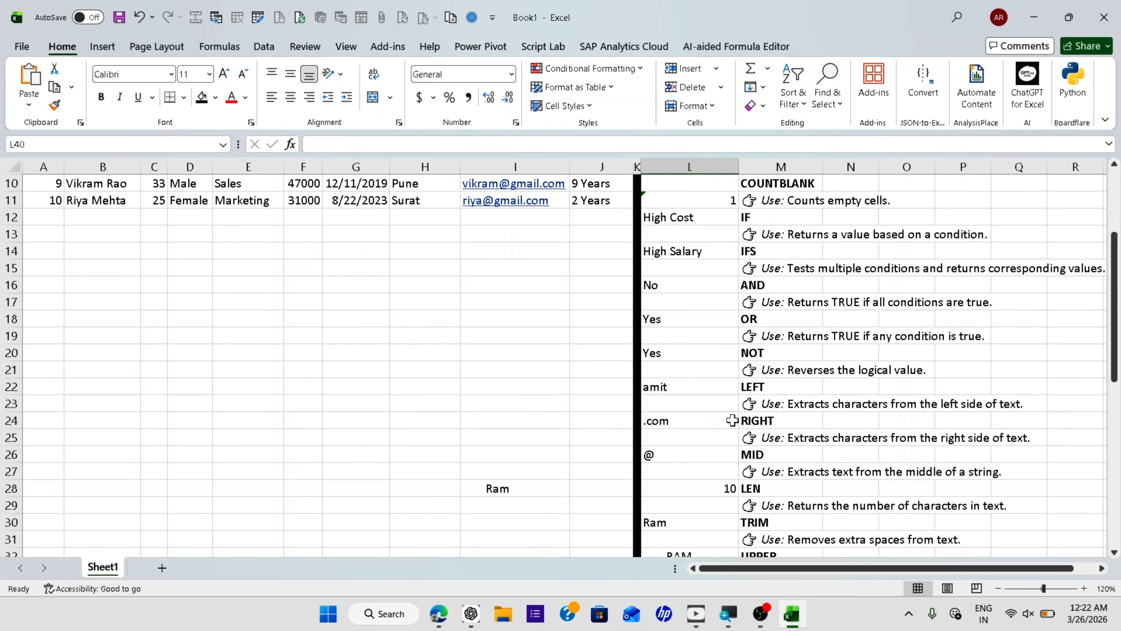
scroll(732, 420, "down", 6)
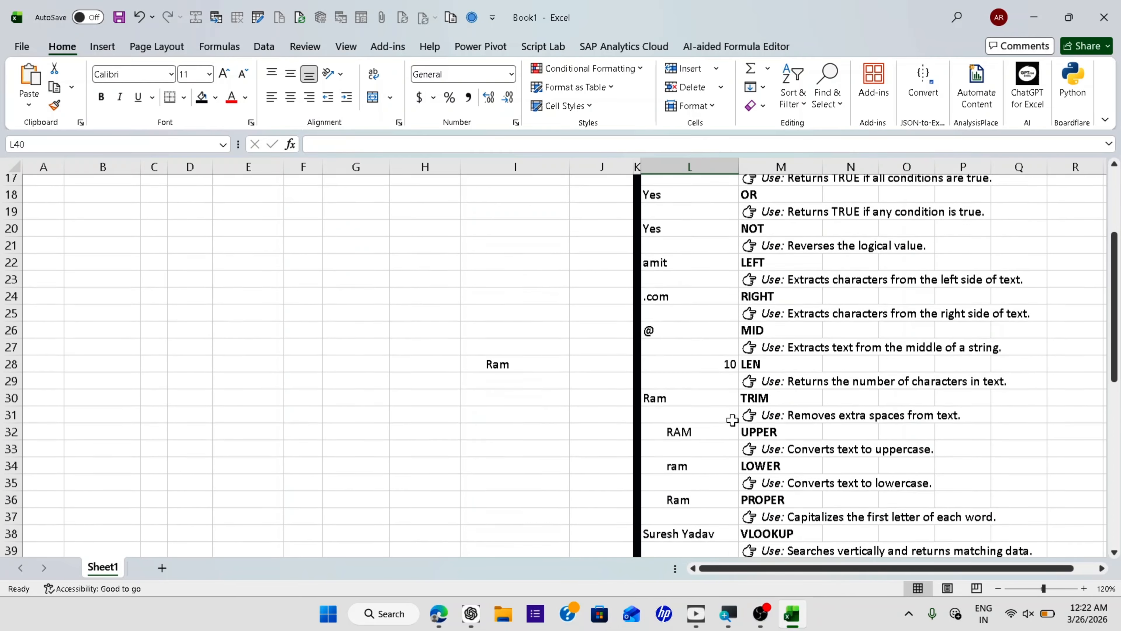
scroll(732, 420, "up", 10)
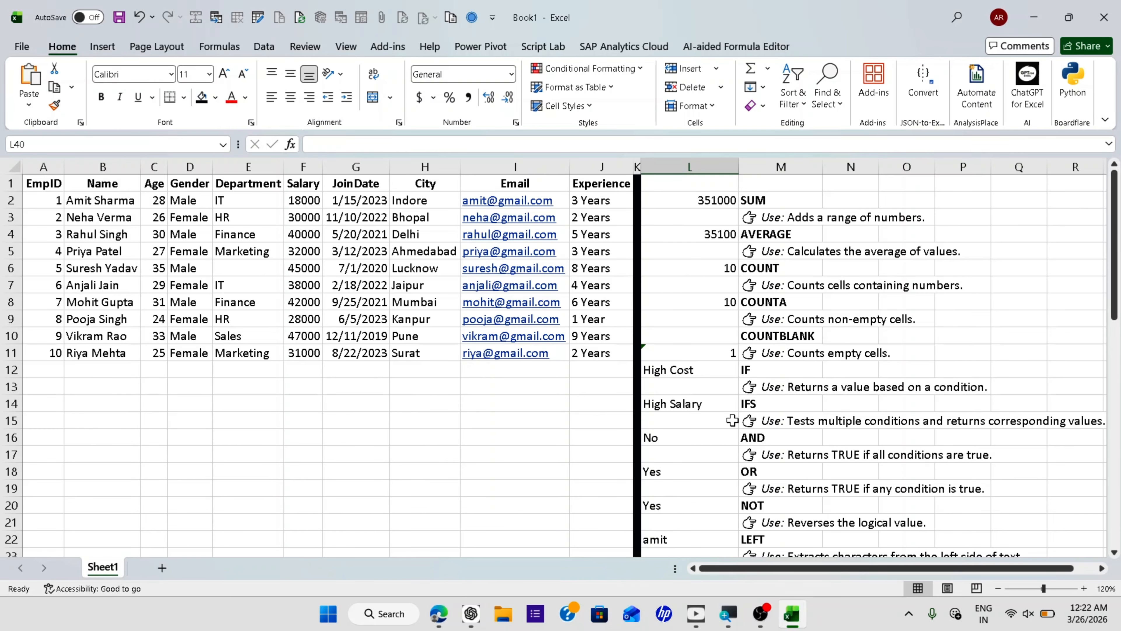
scroll(732, 420, "down", 8)
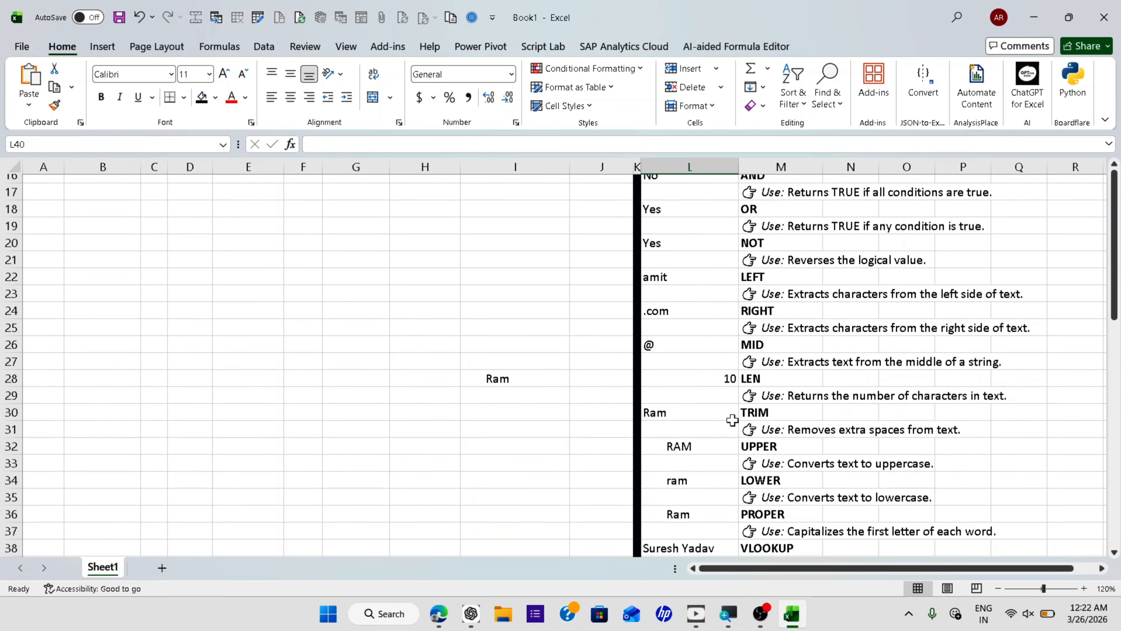
scroll(732, 419, "down", 1)
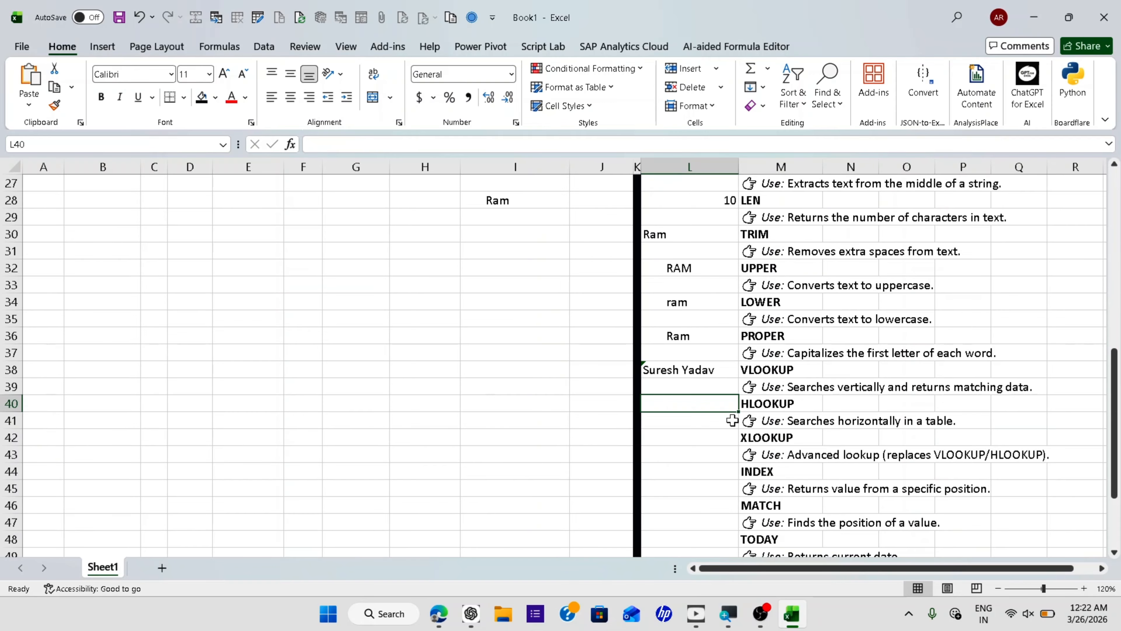
type("=")
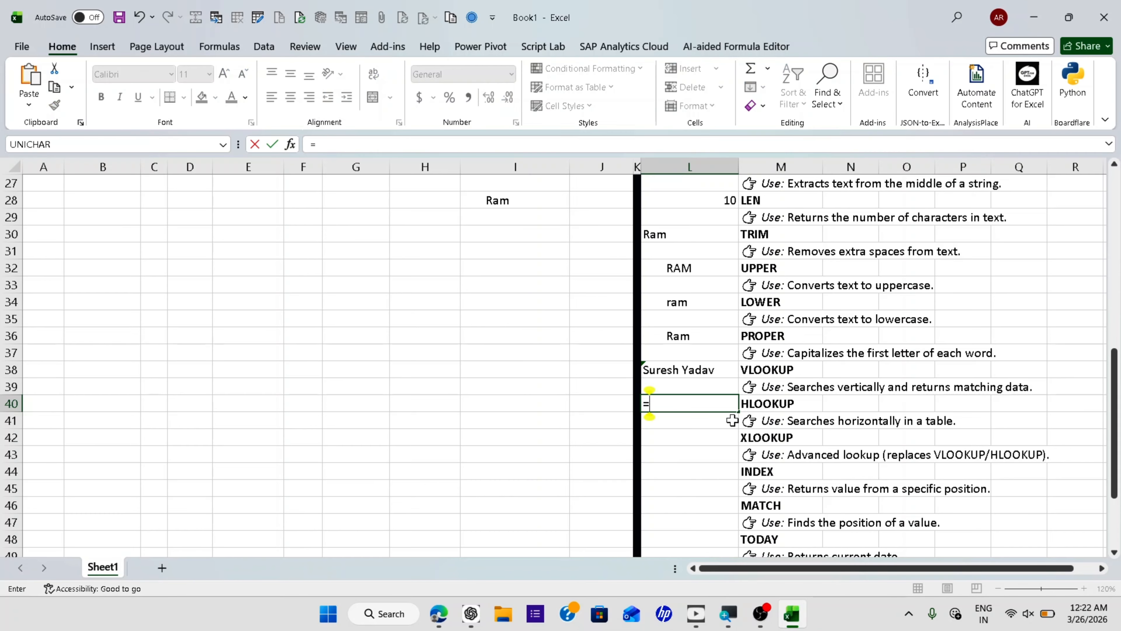
type("hlo")
key("Tab")
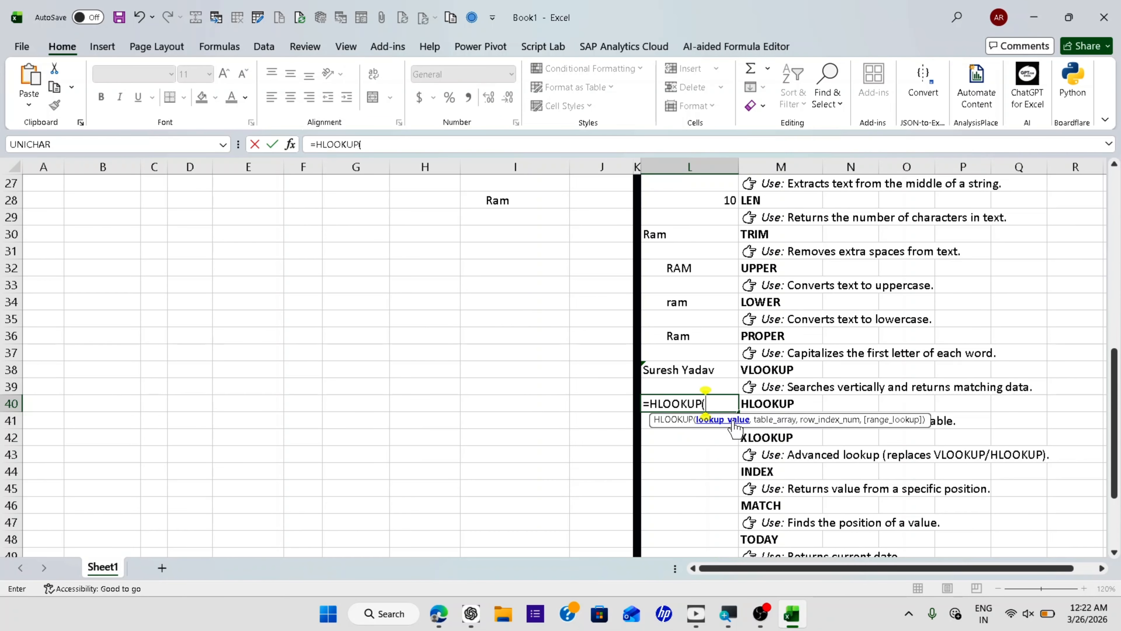
type("5")
key("BackSpace")
type("6,")
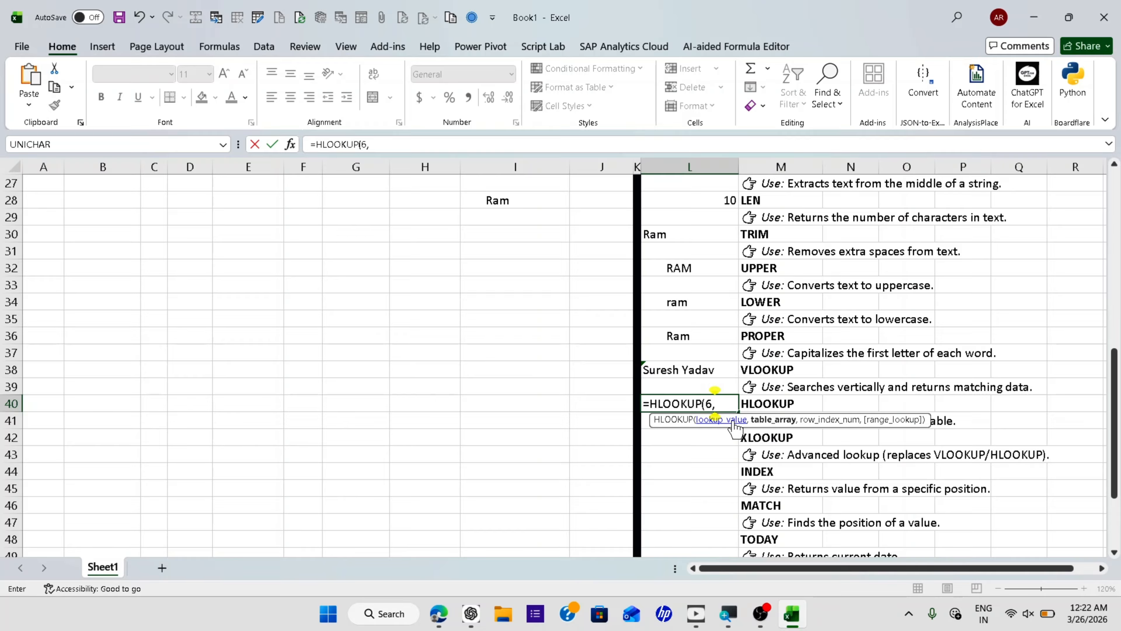
Step: Set the HLOOKUP formula's table array to a TRANSPOSE of the whole employee table, A1:J11
type("TRANSPOSE(")
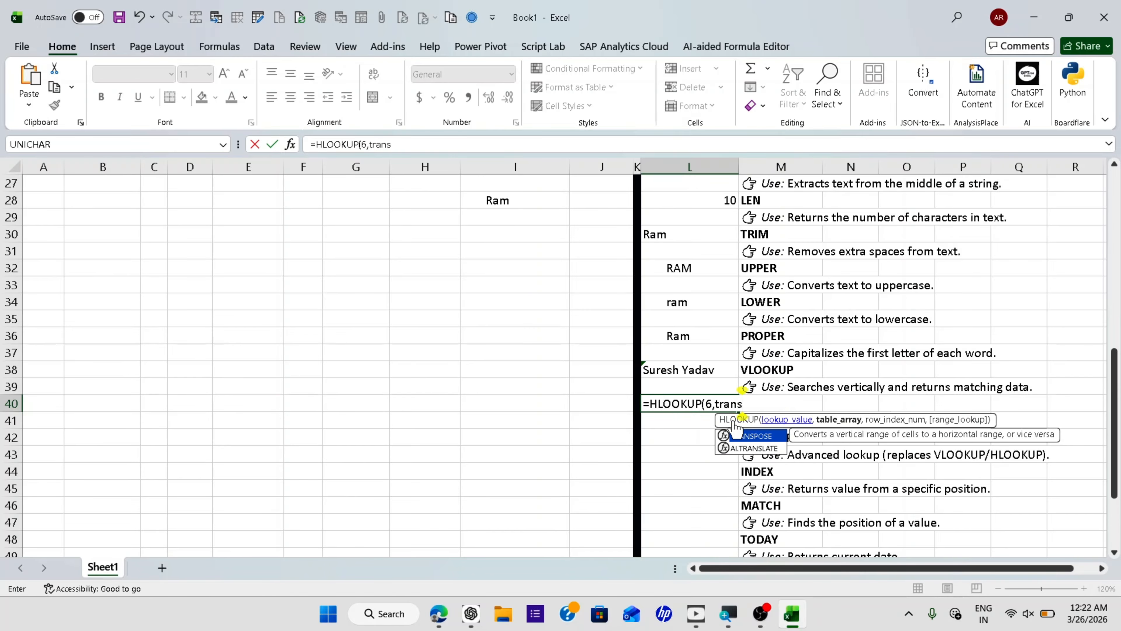
scroll(561, 338, "up", 9)
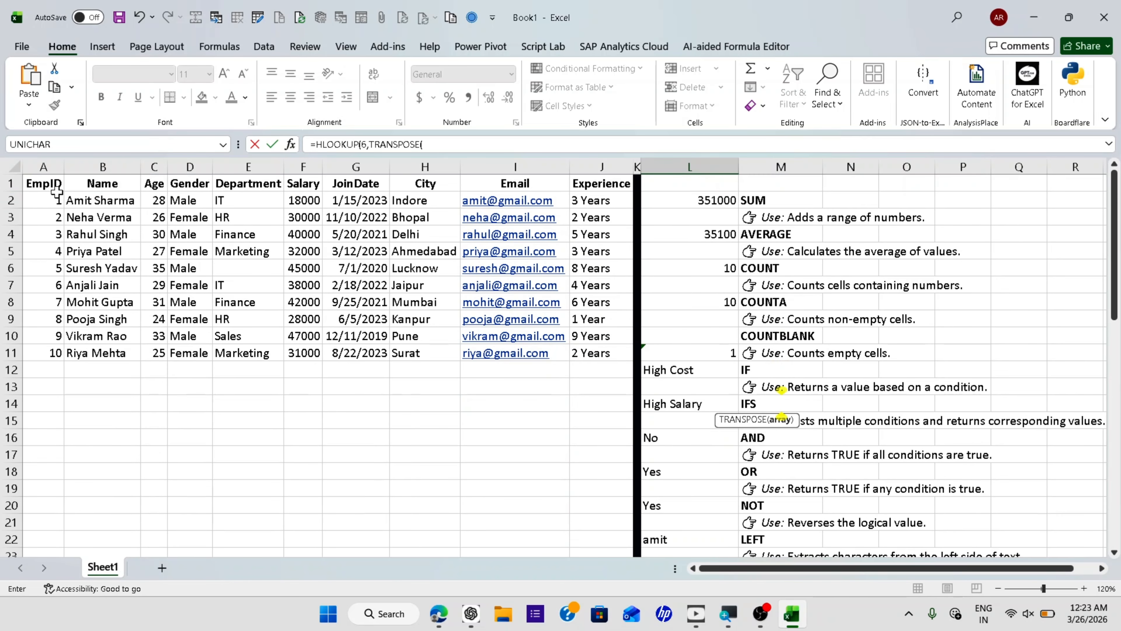
left_click(58, 198)
left_click(57, 188)
key("ctrl+shift+Down")
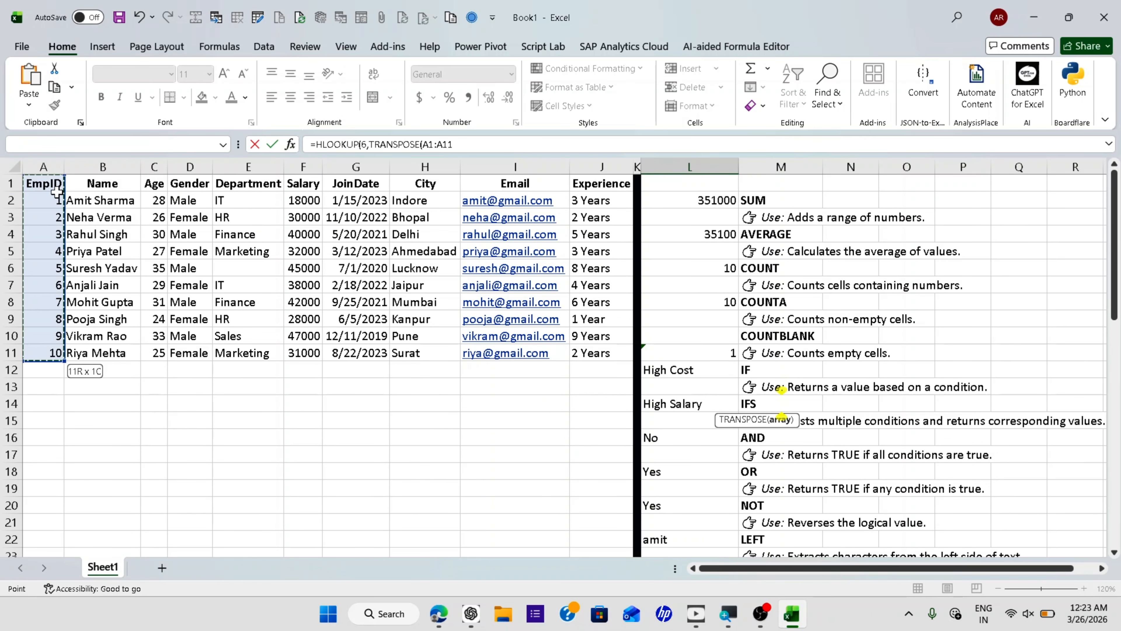
key("ctrl+shift+Right")
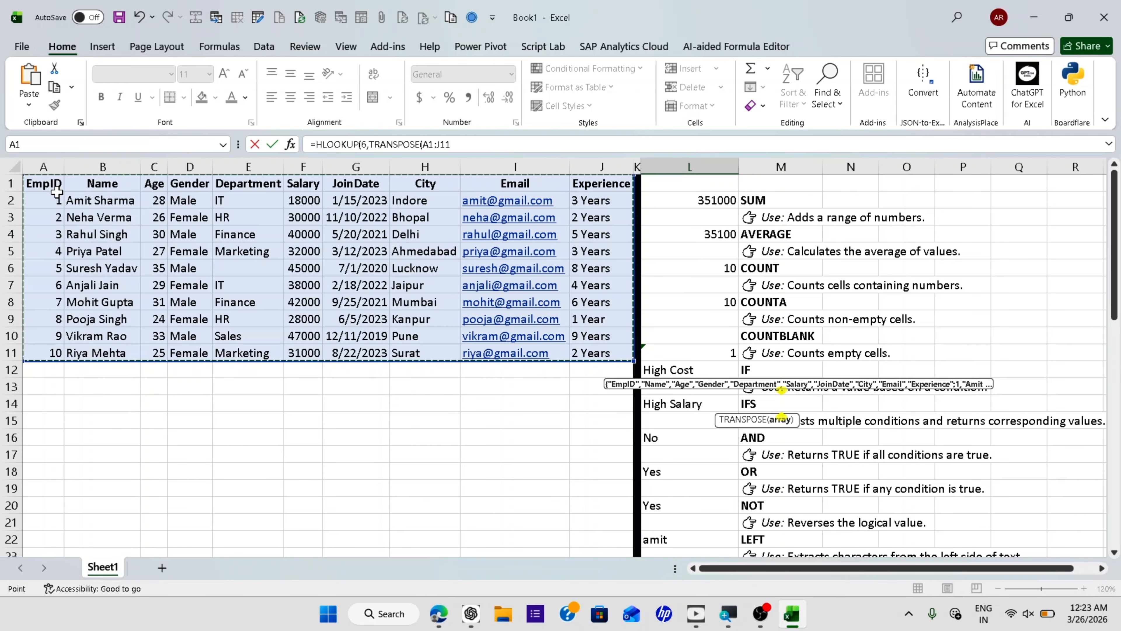
scroll(57, 192, "down", 10)
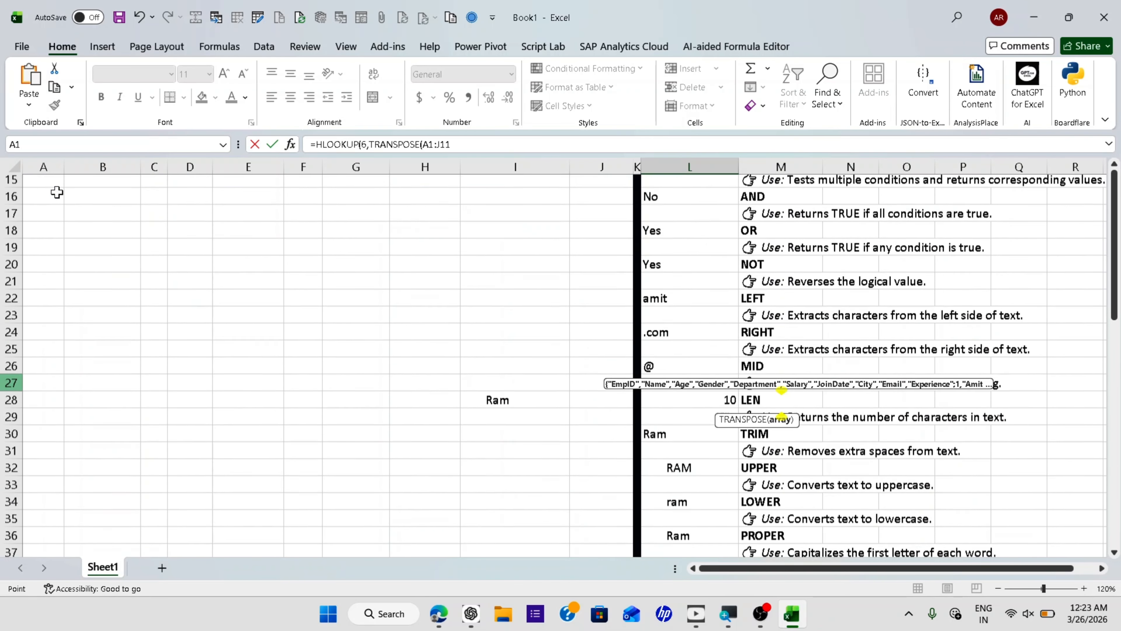
type(",")
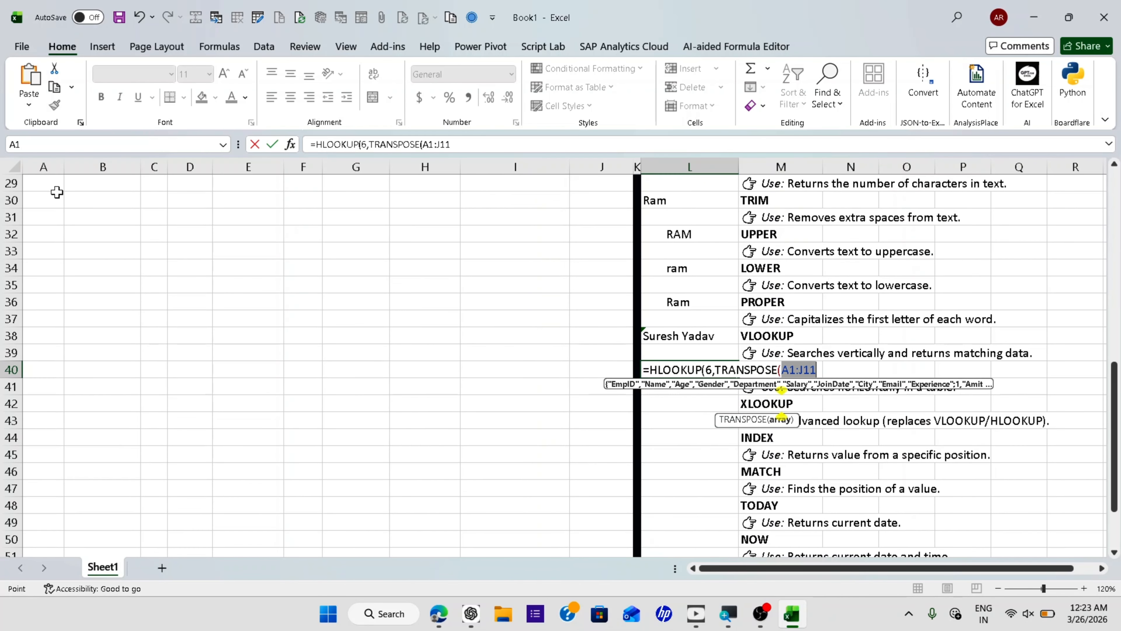
key("BackSpace")
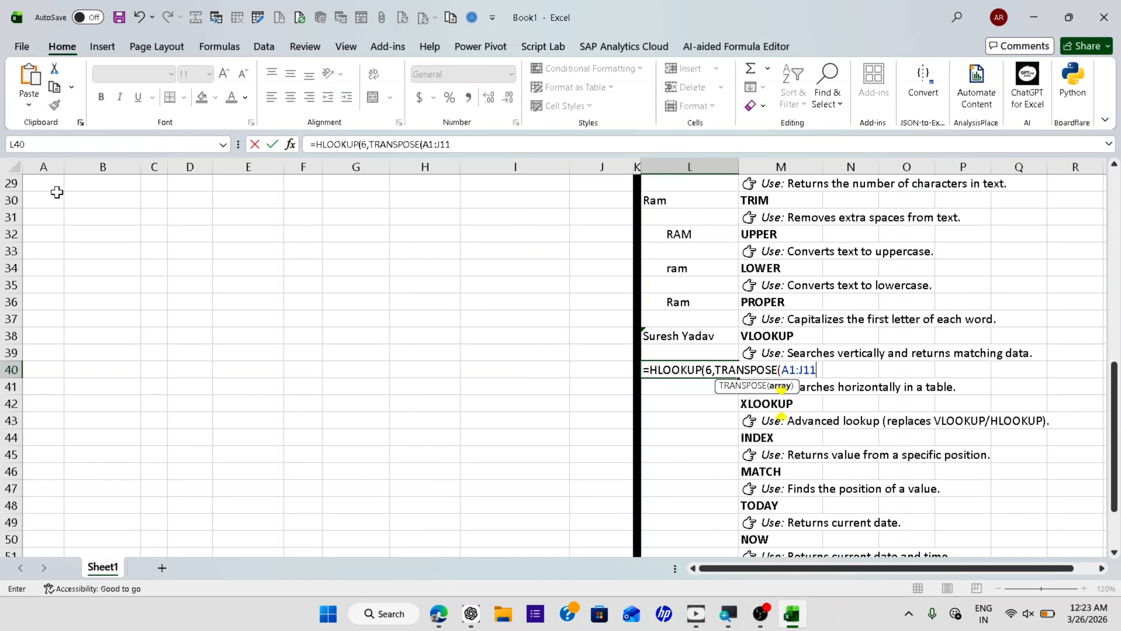
type("),")
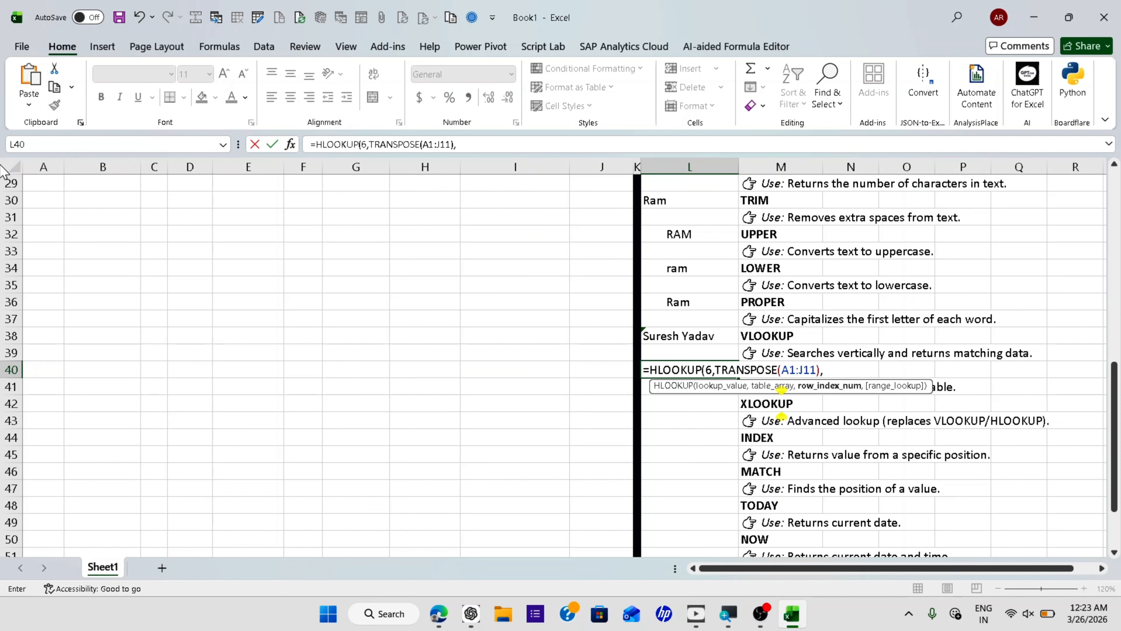
Step: Complete the HLOOKUP formula with row index 8 for the City field and 0 for an exact match, and reselect L40
scroll(4, 161, "up", 7)
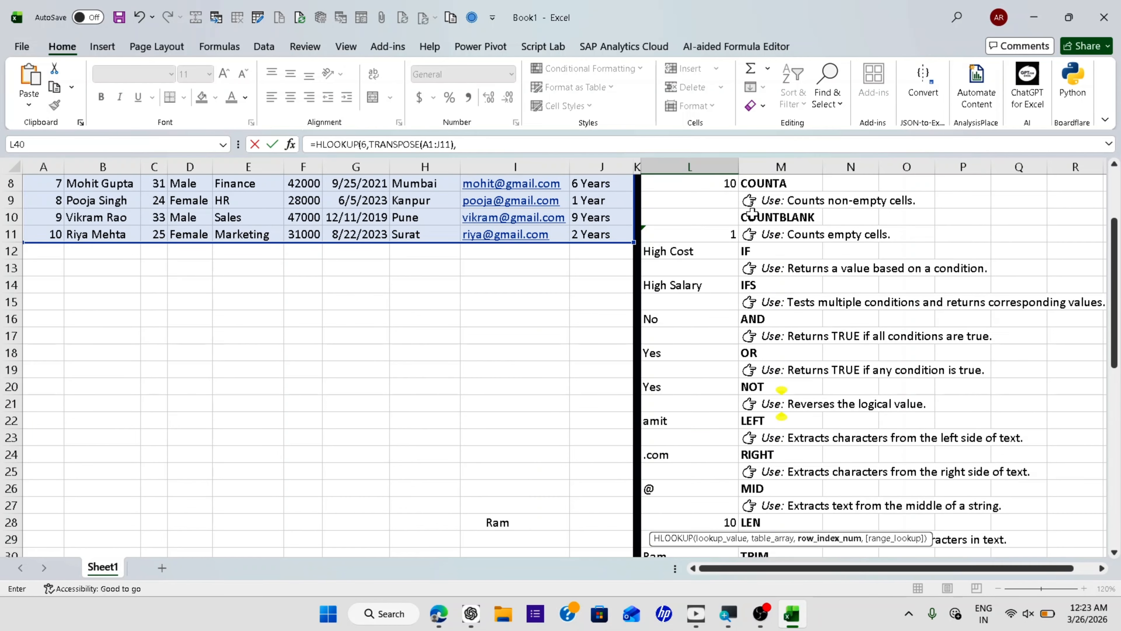
scroll(852, 394, "down", 5)
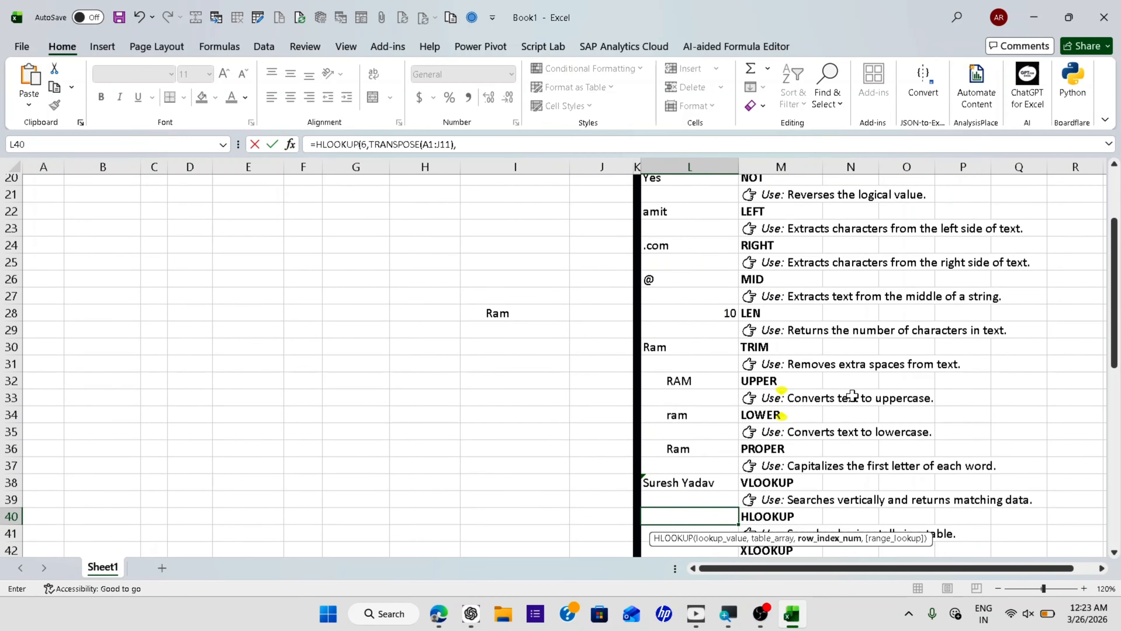
type("8")
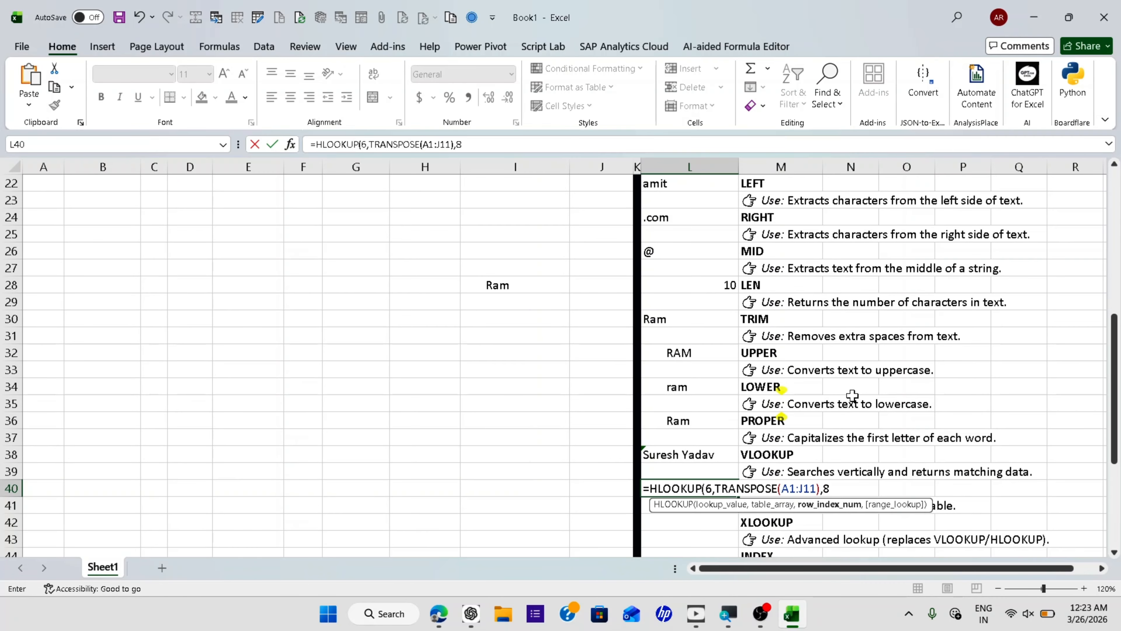
type(",0)")
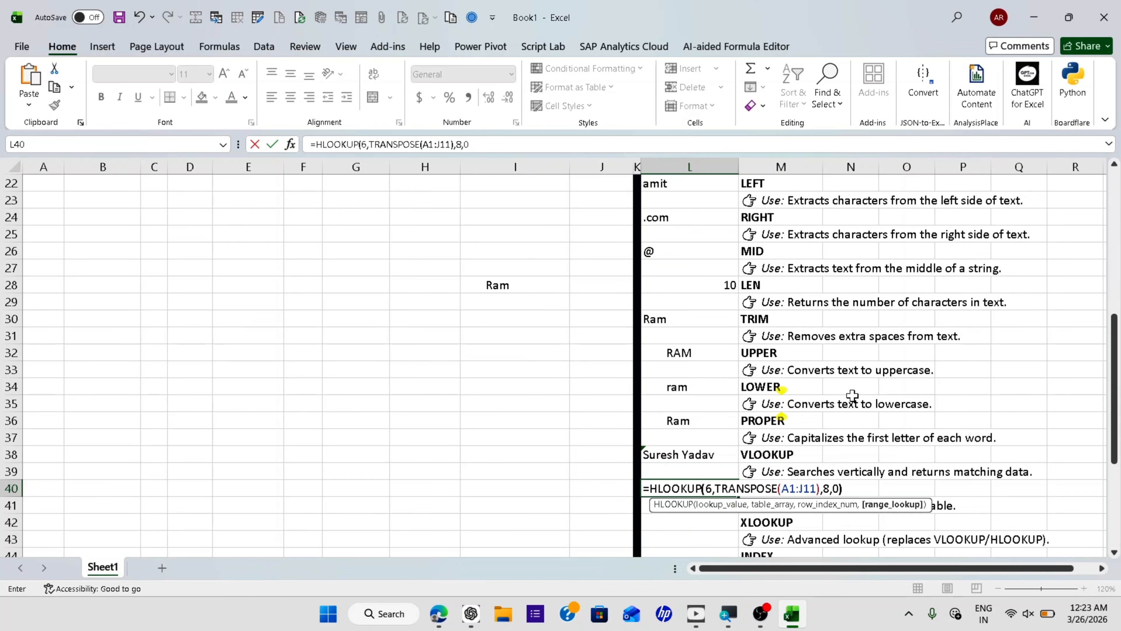
key("Return")
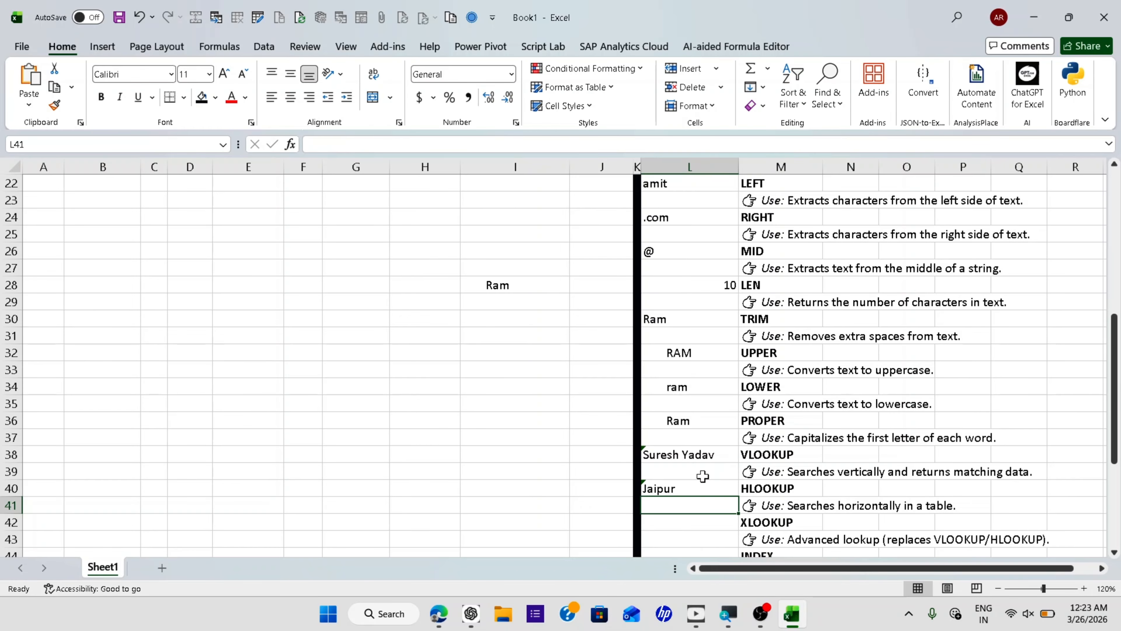
left_click(698, 486)
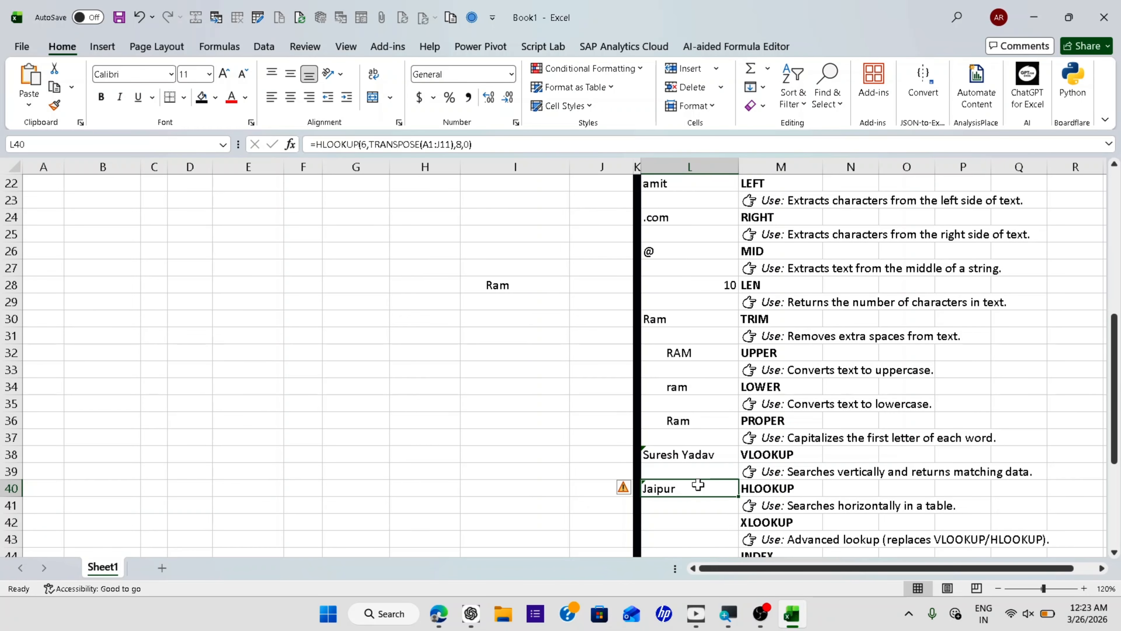
Step: Check the HLOOKUP result in L40 against the row and City entry of employee 6 in the table
scroll(698, 486, "up", 7)
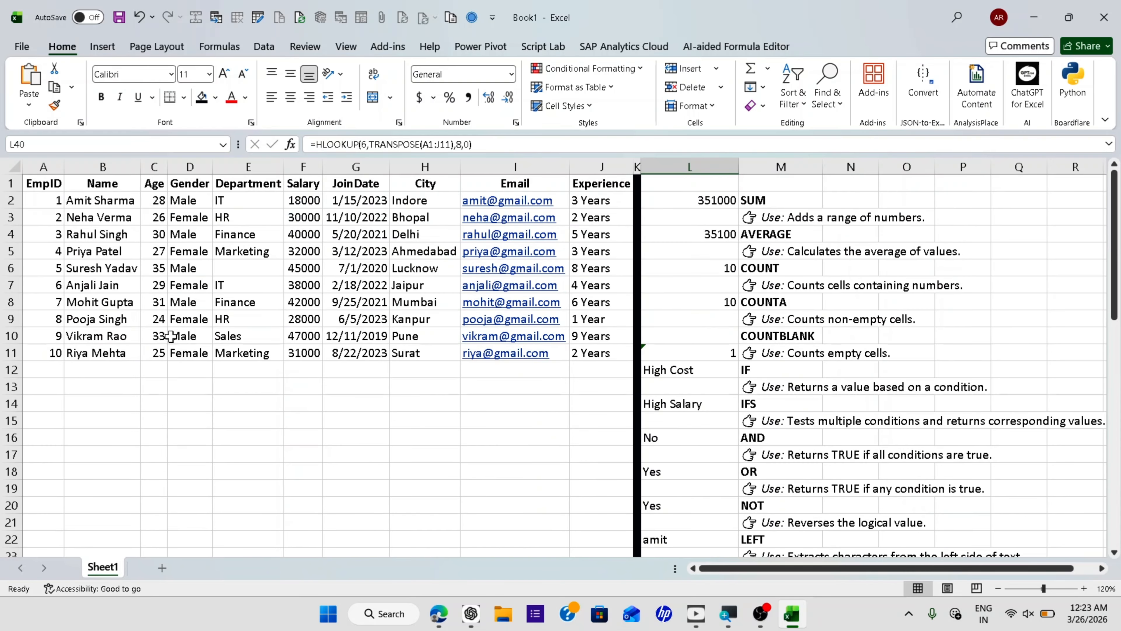
left_click(69, 283)
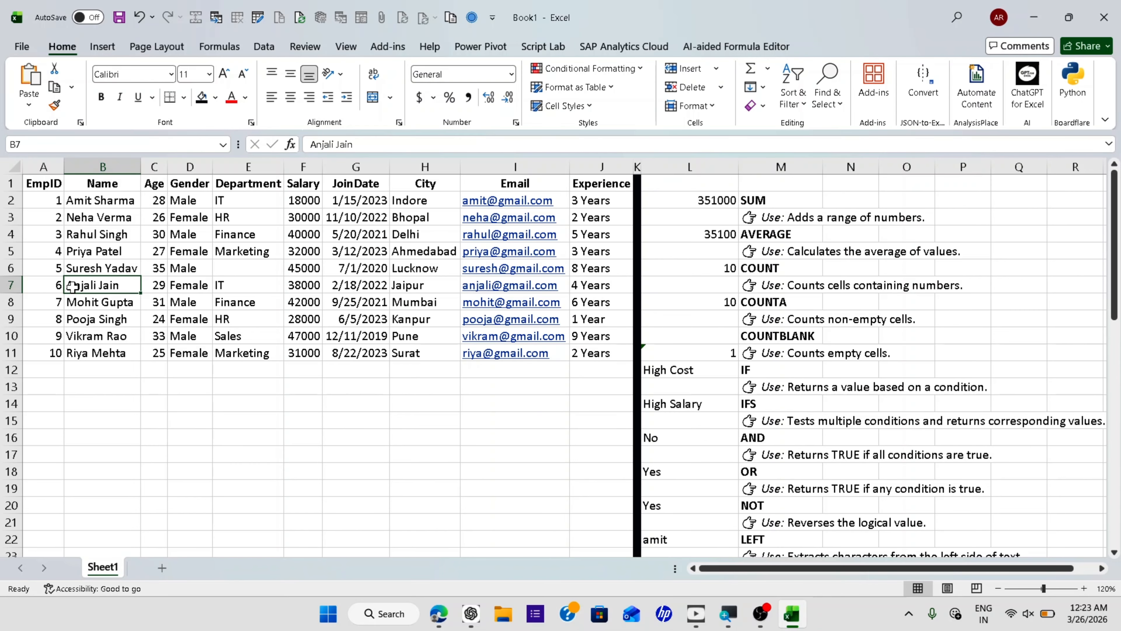
left_click(442, 279)
Step: In L42 beside the XLOOKUP heading, start an XLOOKUP formula with employee ID 5 as the lookup value
scroll(711, 424, "down", 15)
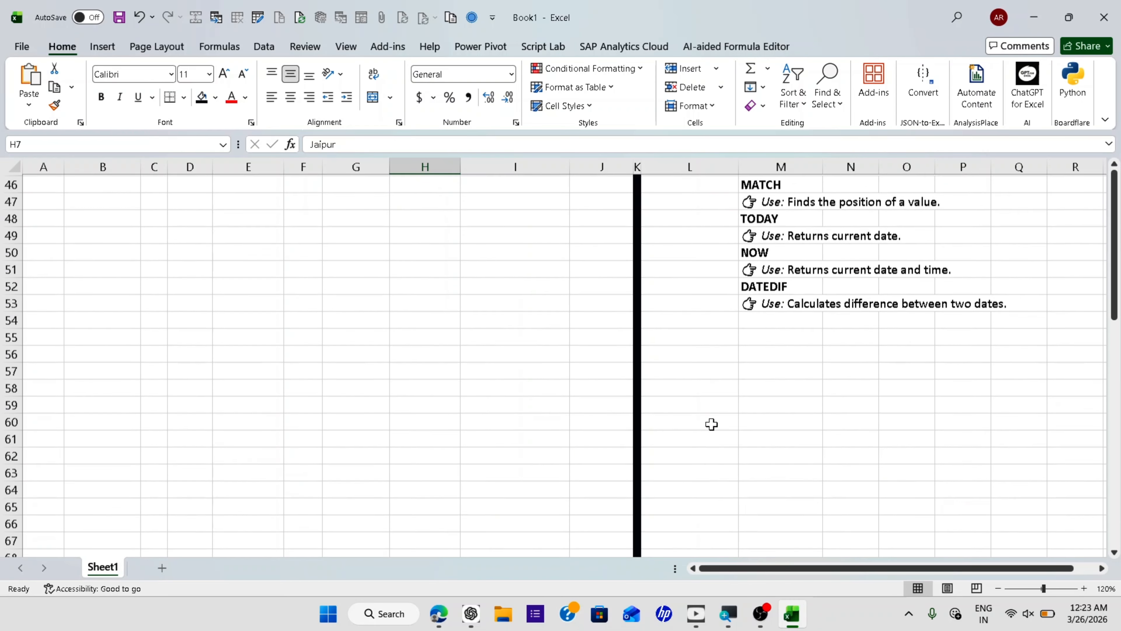
scroll(711, 424, "up", 4)
left_click(699, 322)
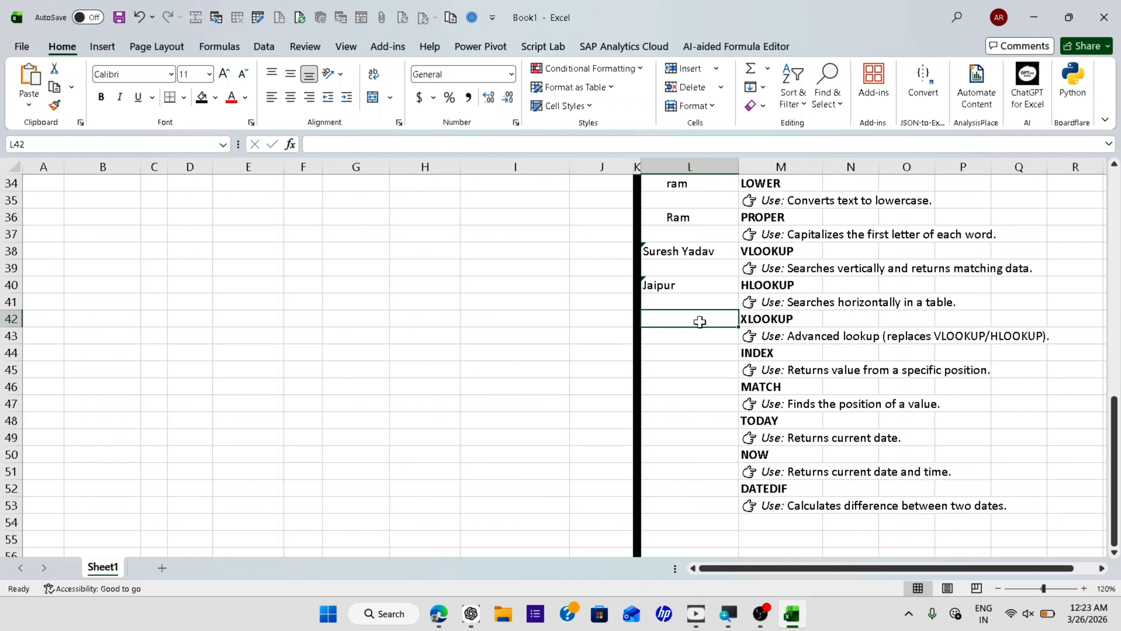
type("=xlo")
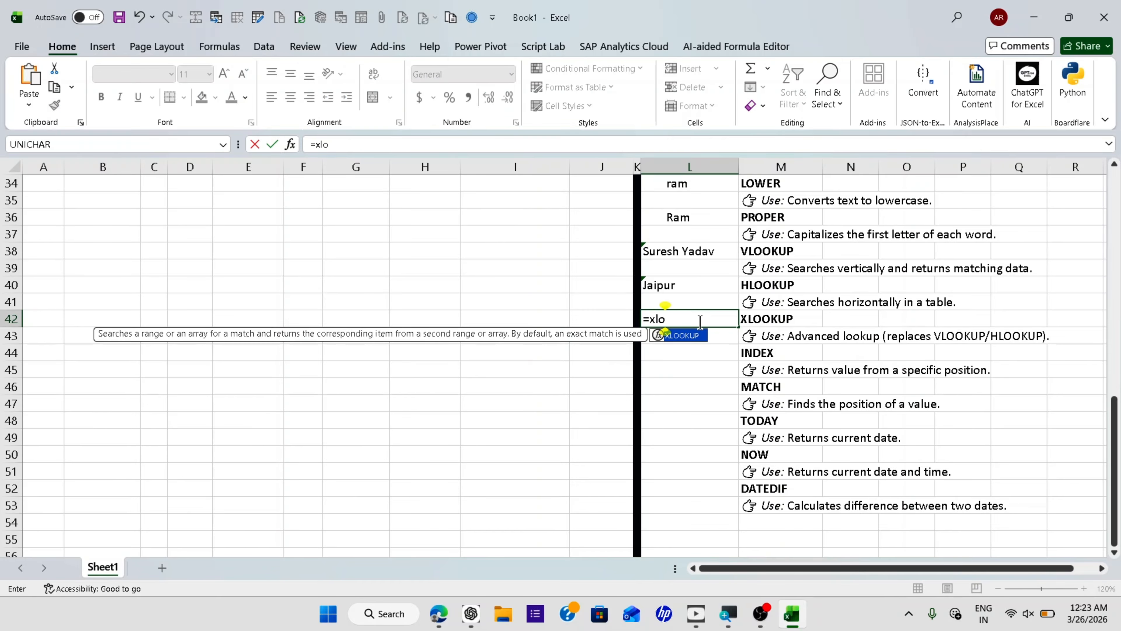
key("Tab")
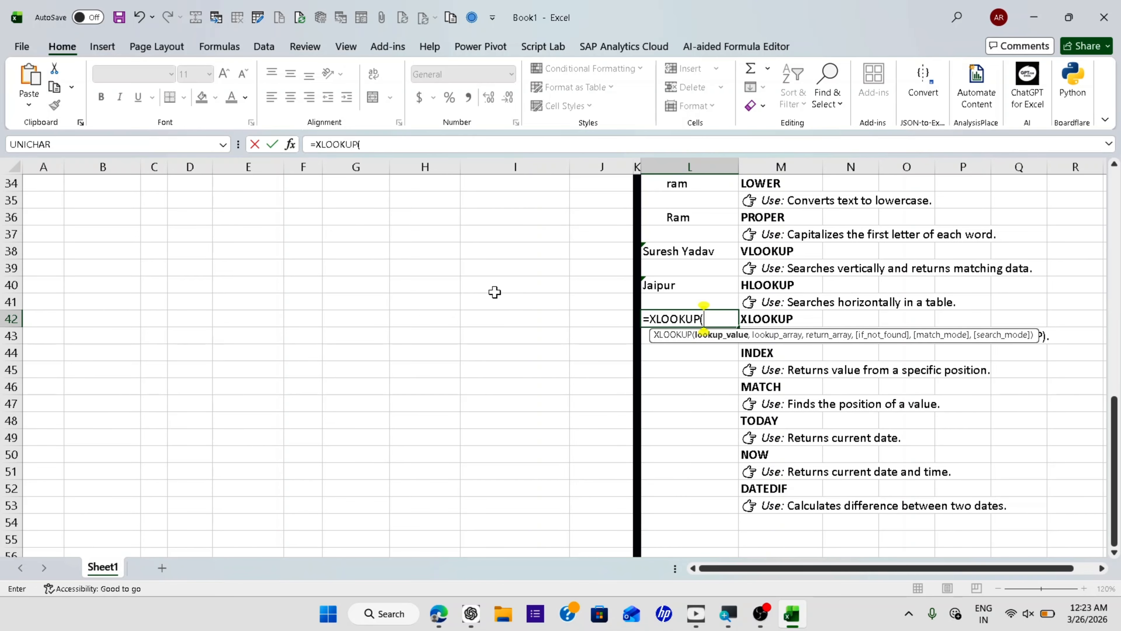
scroll(494, 292, "up", 5)
scroll(495, 292, "up", 6)
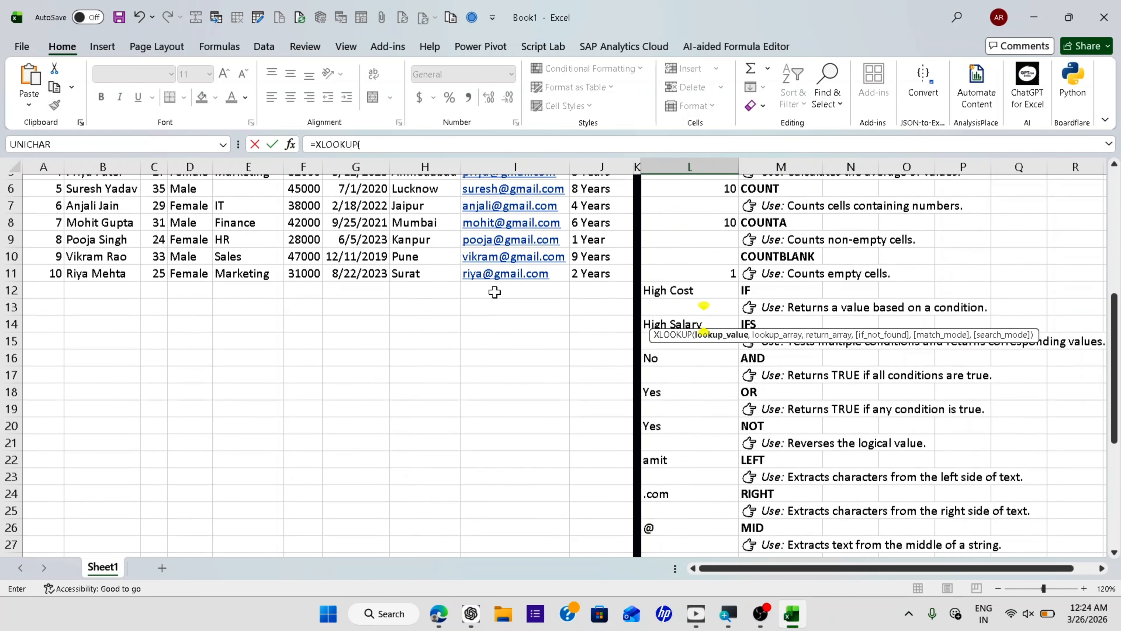
scroll(495, 292, "down", 9)
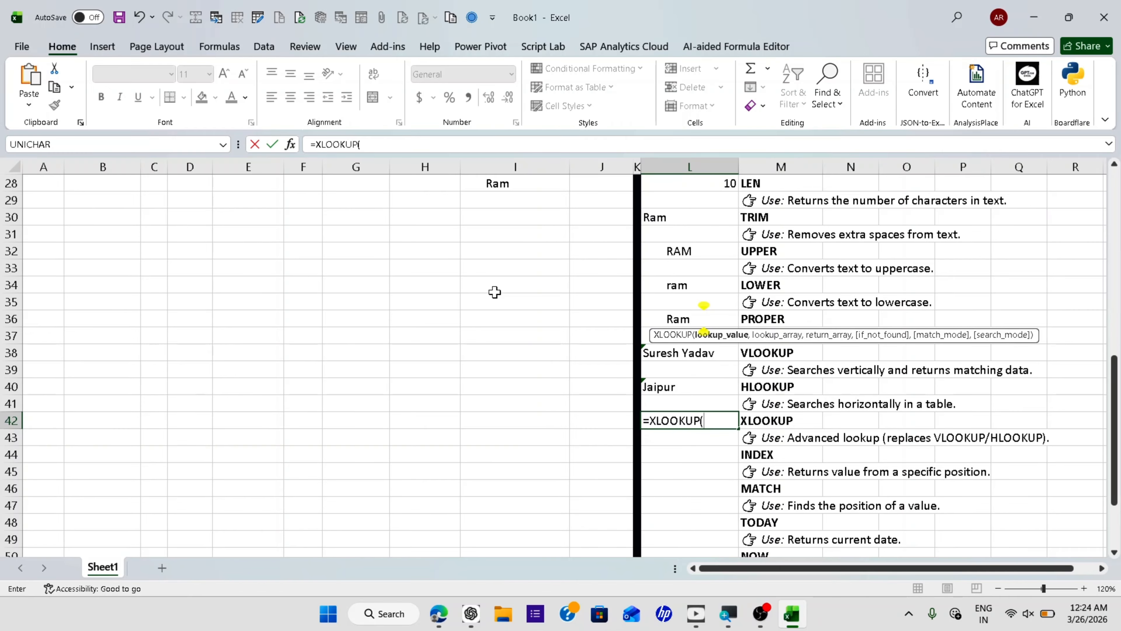
type("5,")
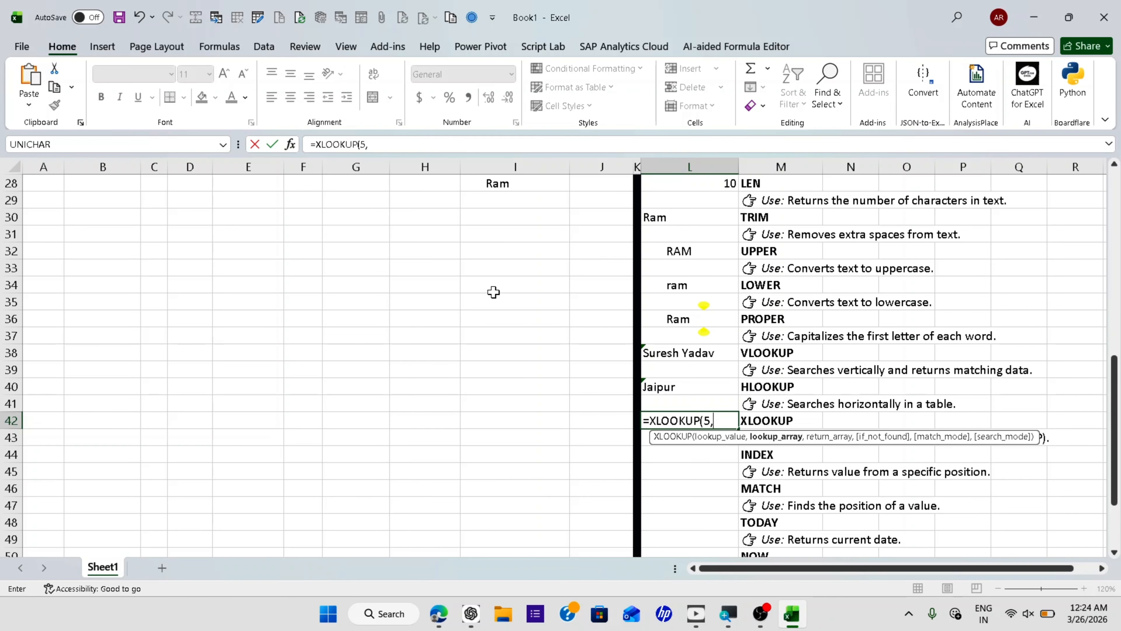
Step: Complete the XLOOKUP formula with the EmpID column A:A as lookup array and the Email column I:I as return array
scroll(494, 292, "up", 9)
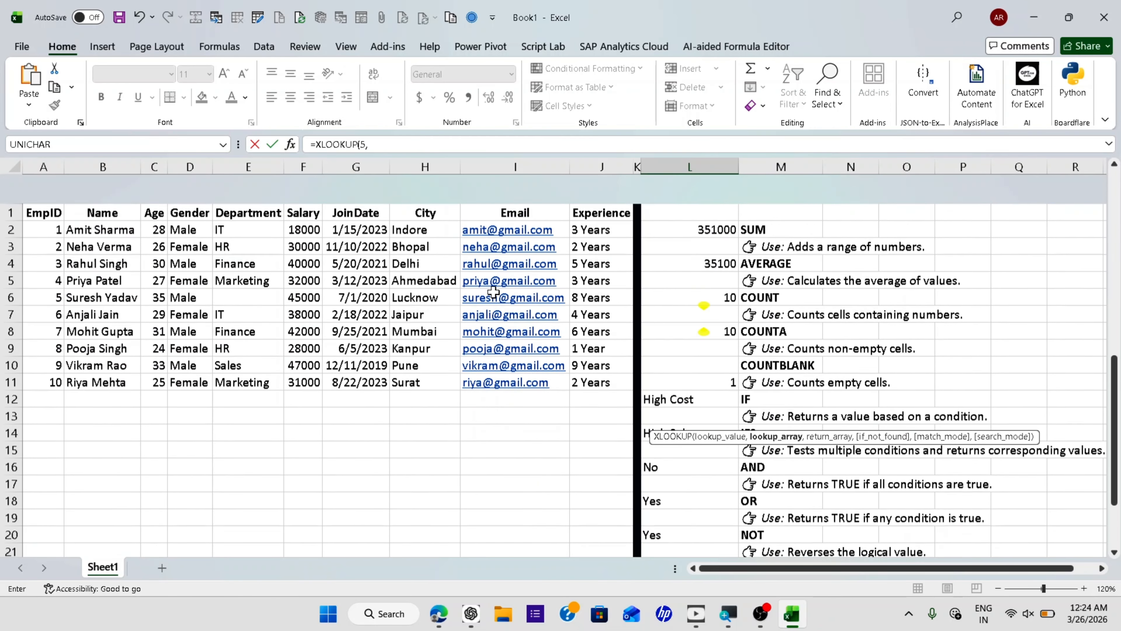
left_click(44, 167)
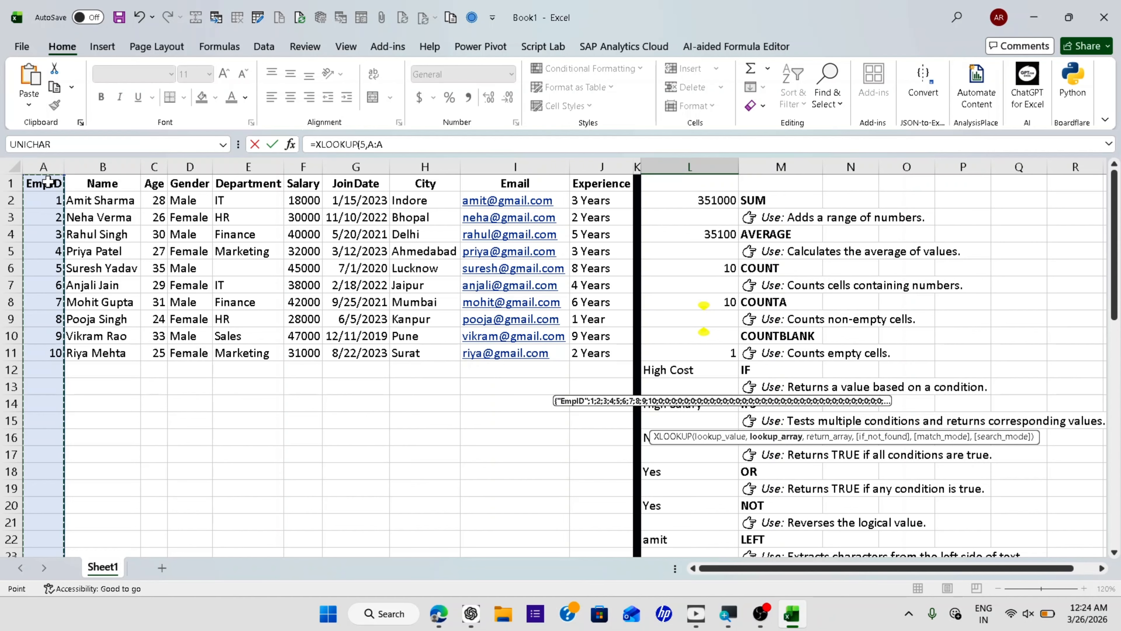
type(",")
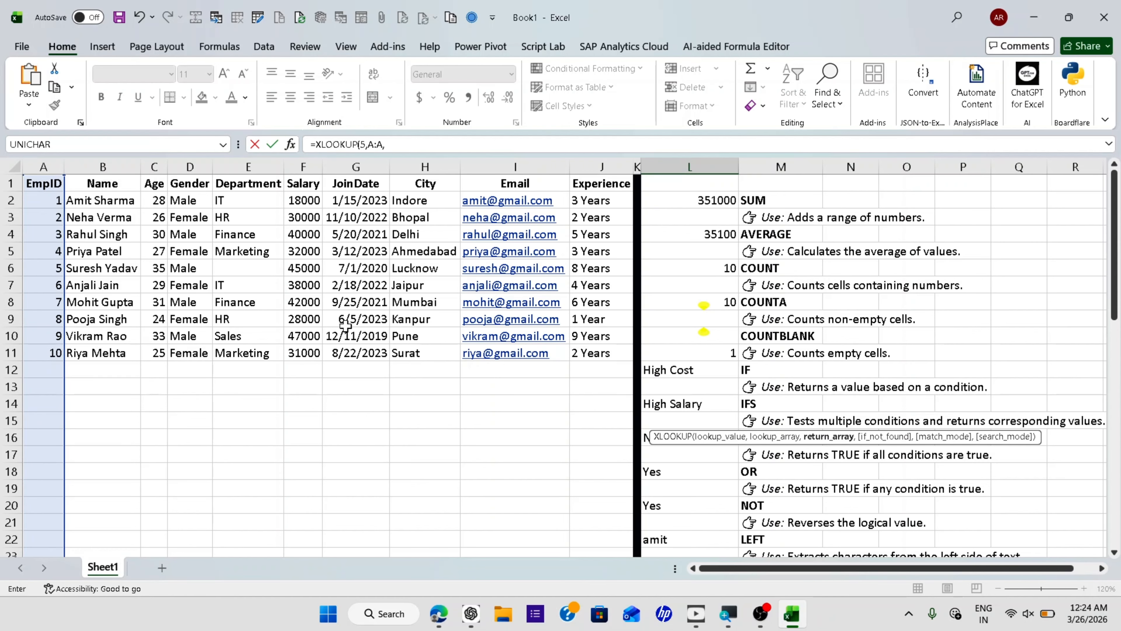
left_click(537, 166)
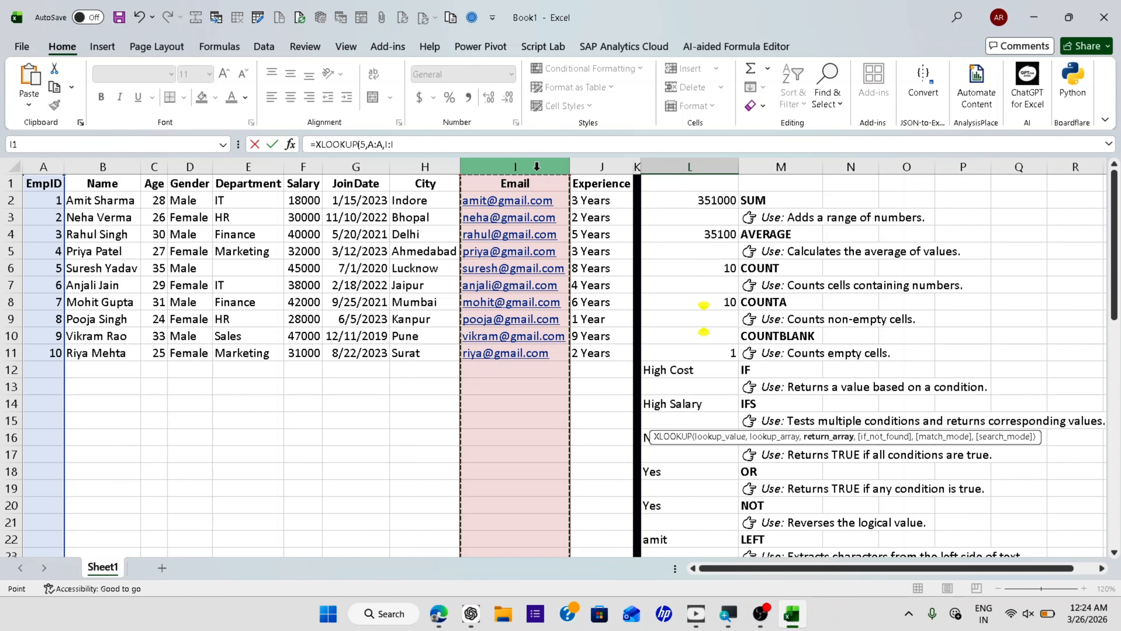
key("Return")
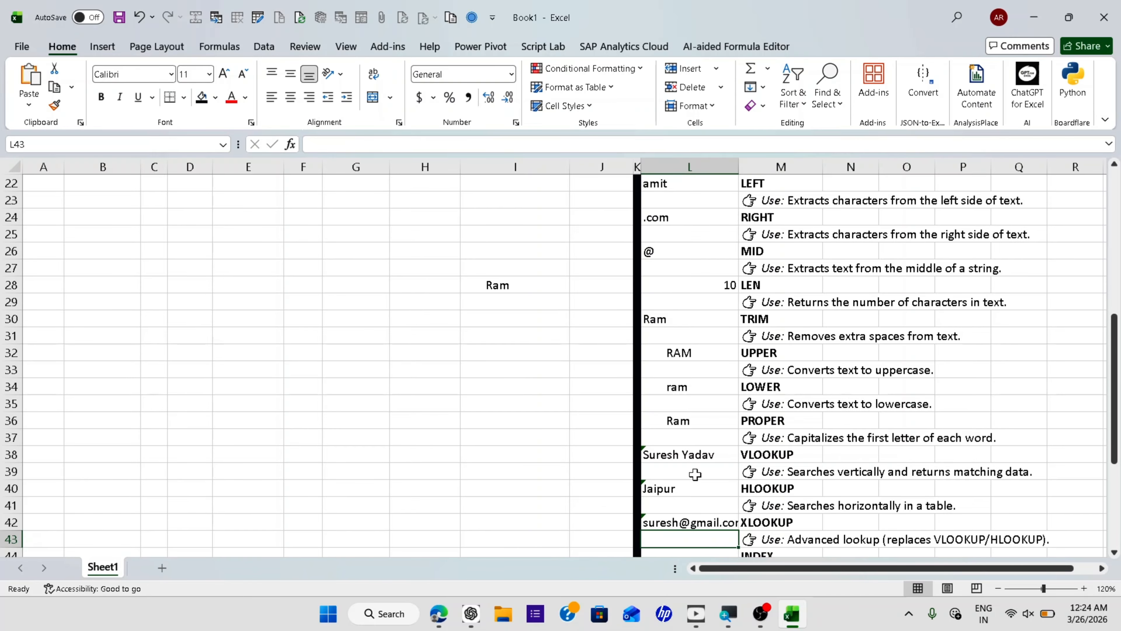
Step: In L44 beside the INDEX heading, start an INDEX formula with the whole employee table, A1:J11, as the array
scroll(696, 475, "down", 1)
scroll(696, 475, "down", 1)
scroll(695, 474, "down", 1)
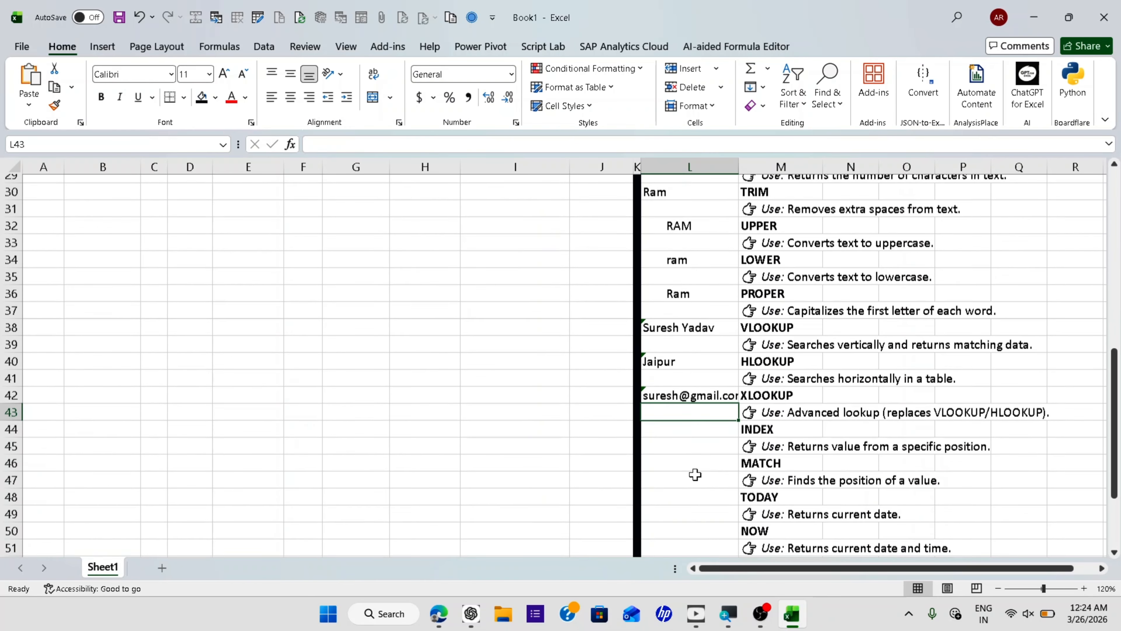
left_click(691, 425)
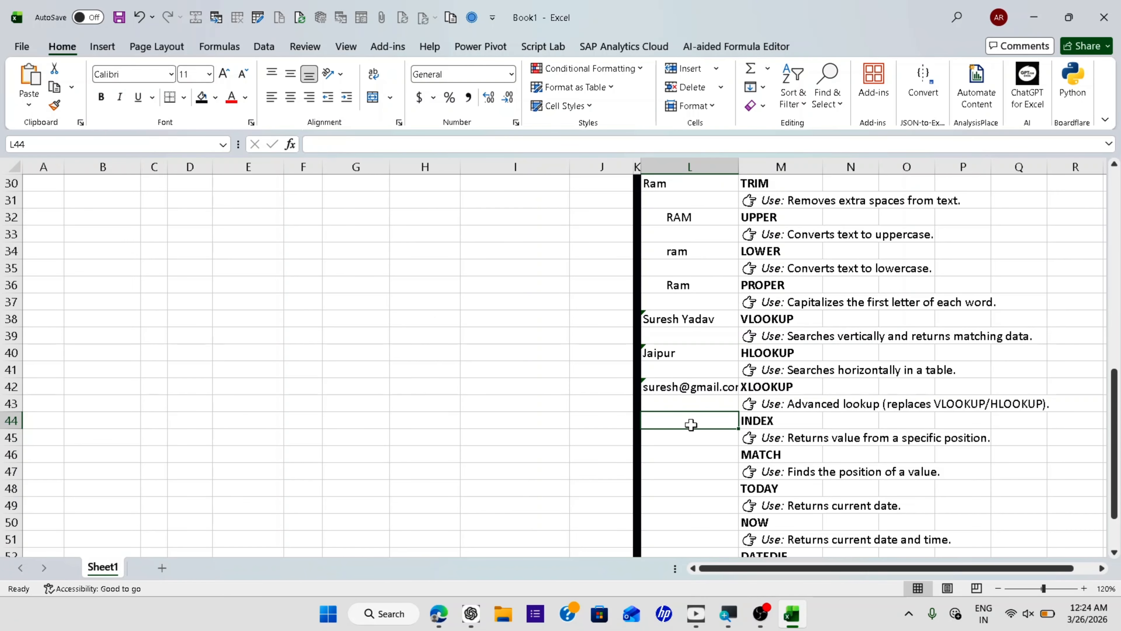
scroll(690, 424, "down", 1)
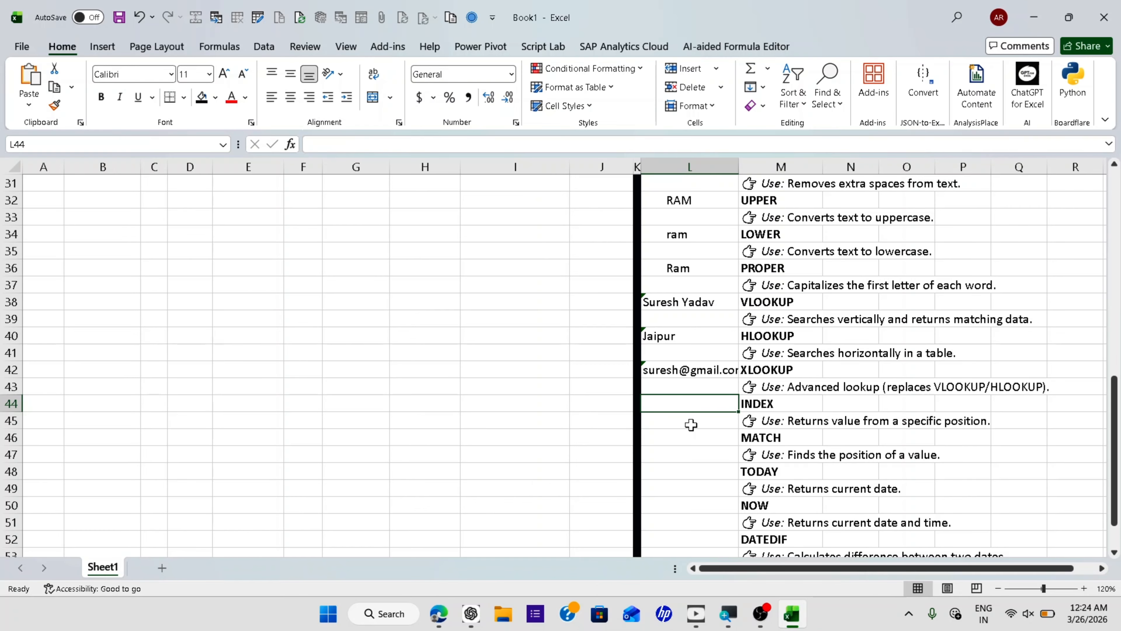
type("=")
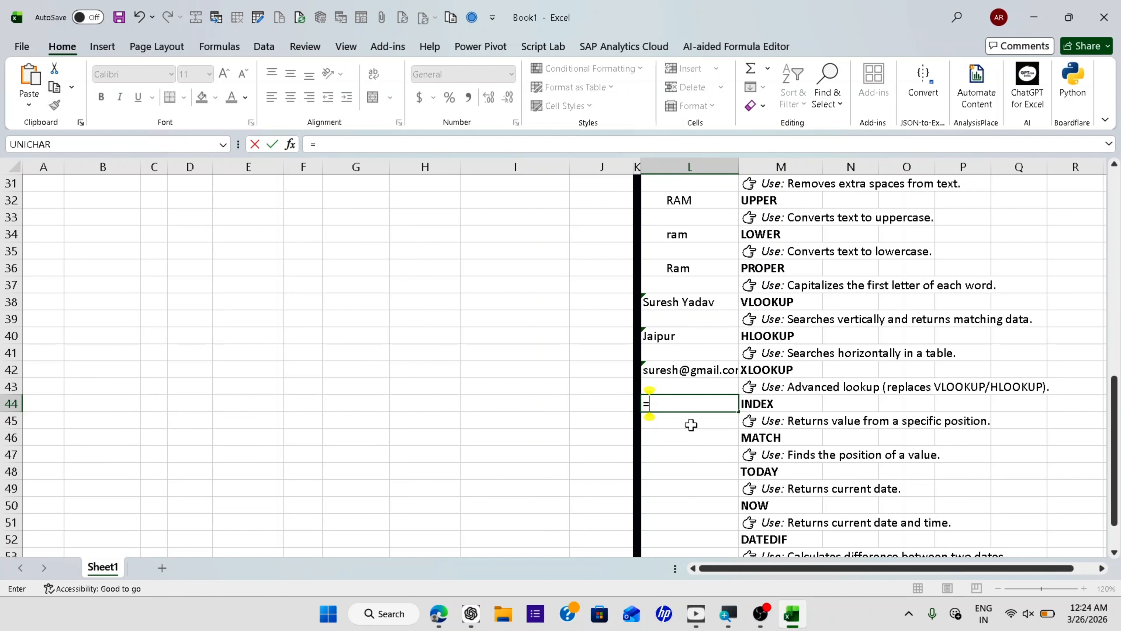
type("index")
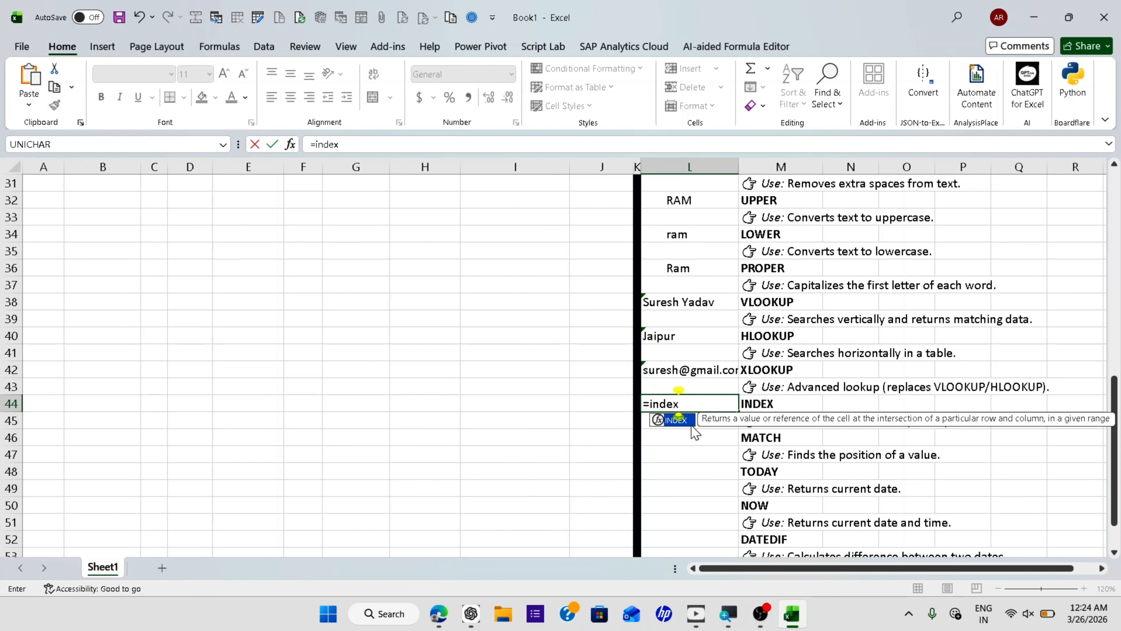
key("Tab")
scroll(689, 426, "up", 10)
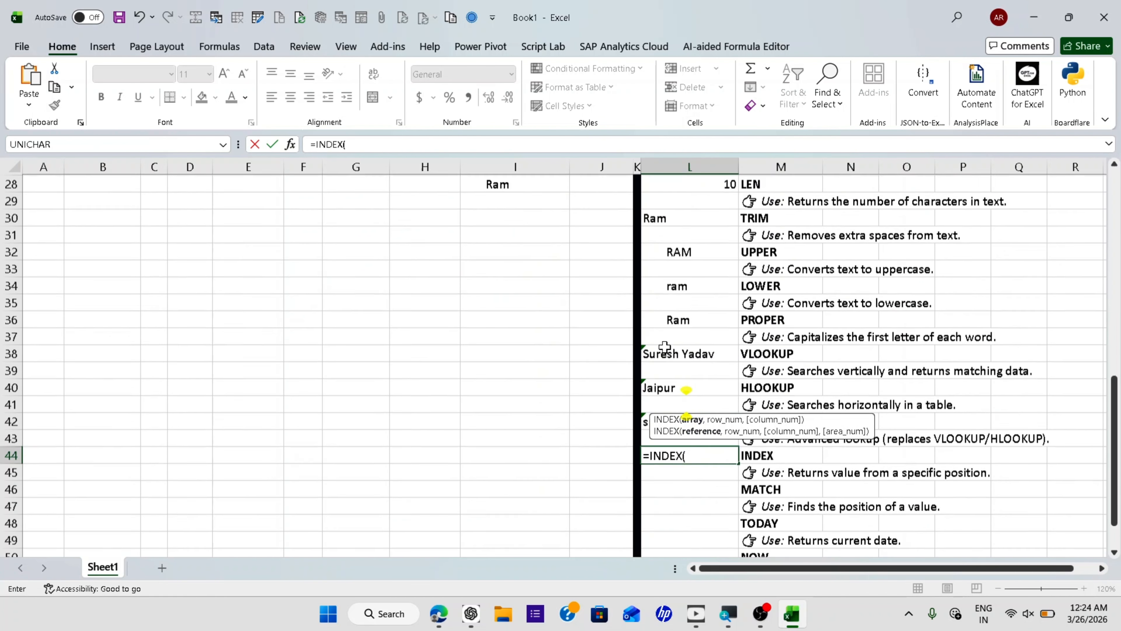
scroll(196, 234, "up", 1)
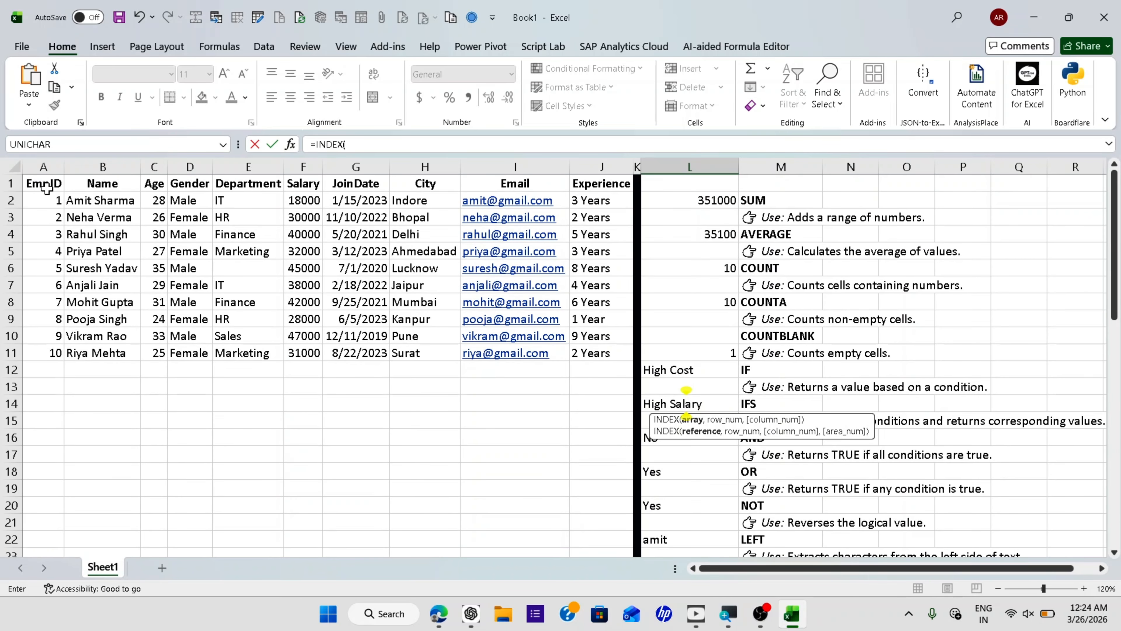
left_click_drag(44, 183, 587, 353)
type(",")
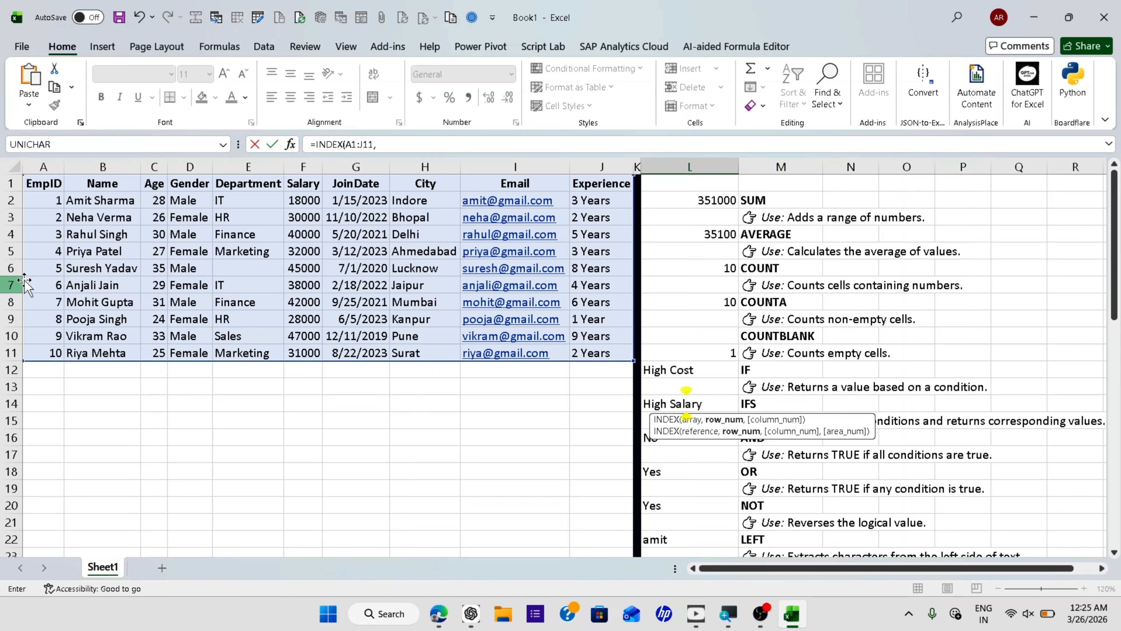
Step: Complete the INDEX formula with row number 7 and column number 5, and reselect L44
type("7")
type(",5")
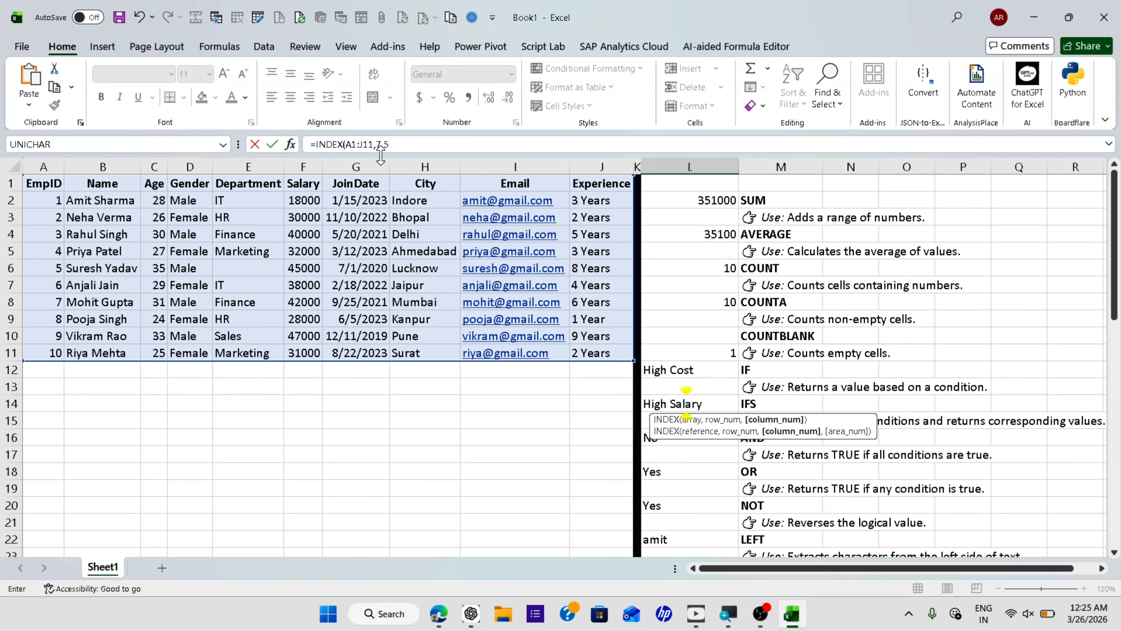
key("Return")
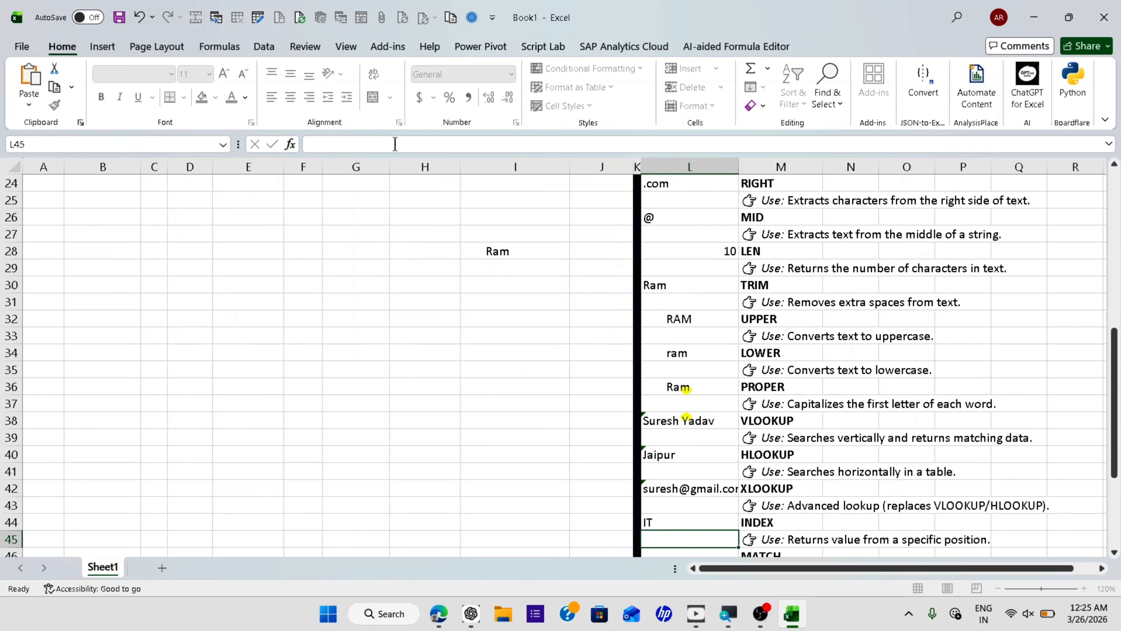
left_click(708, 524)
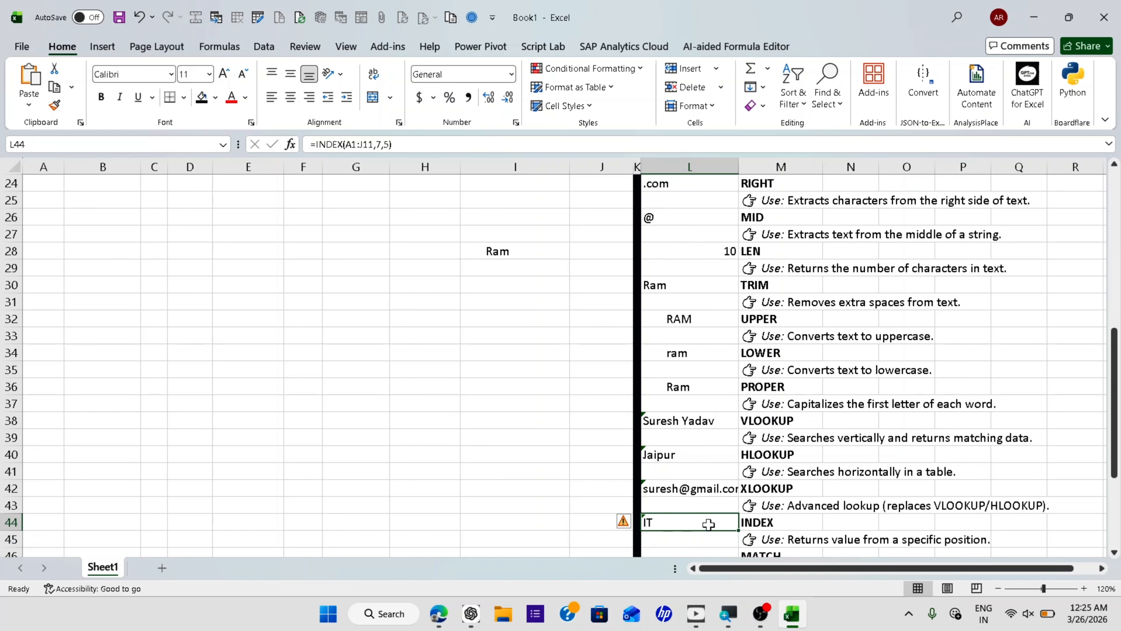
Step: In L46 beside the MATCH heading, start a MATCH formula with employee ID 5 as the lookup value
scroll(709, 524, "down", 3)
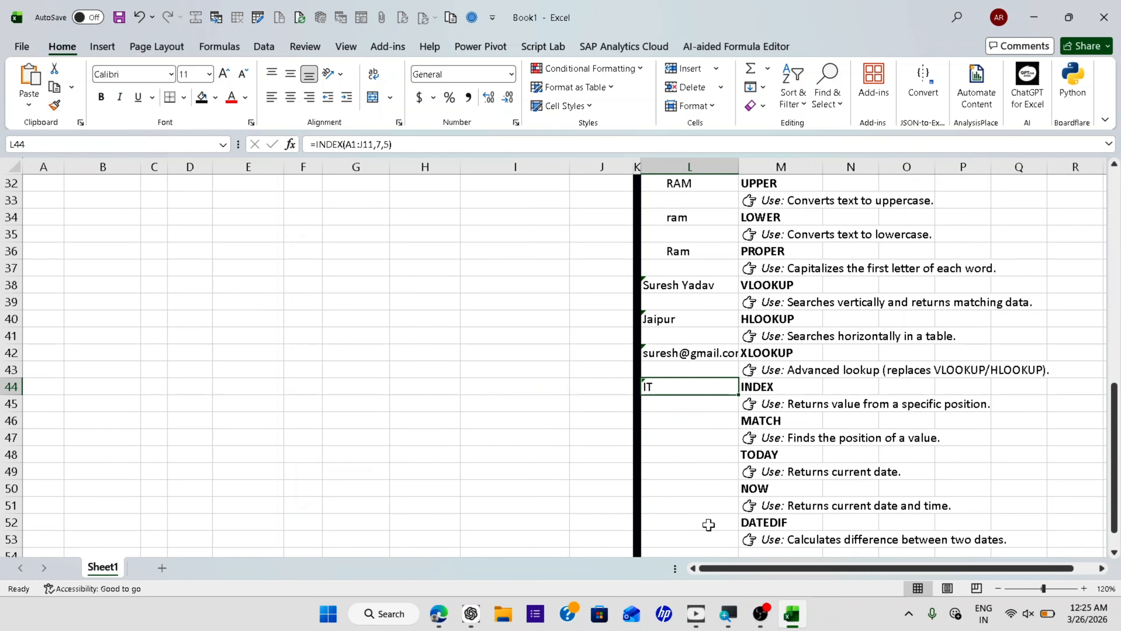
left_click(718, 426)
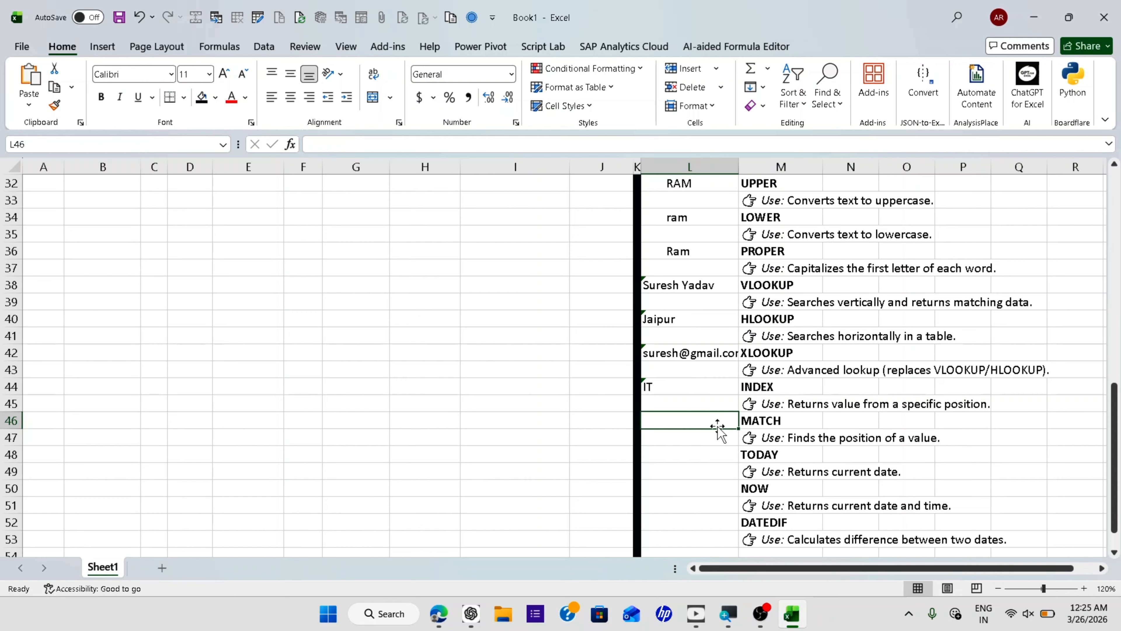
type("=")
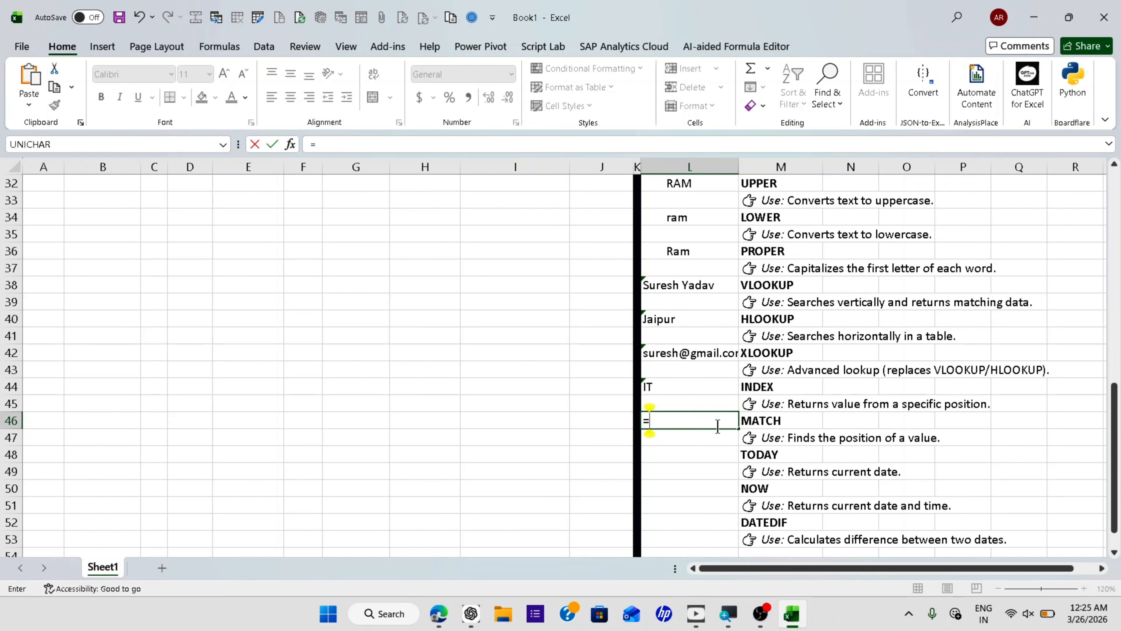
type("match")
key("Tab")
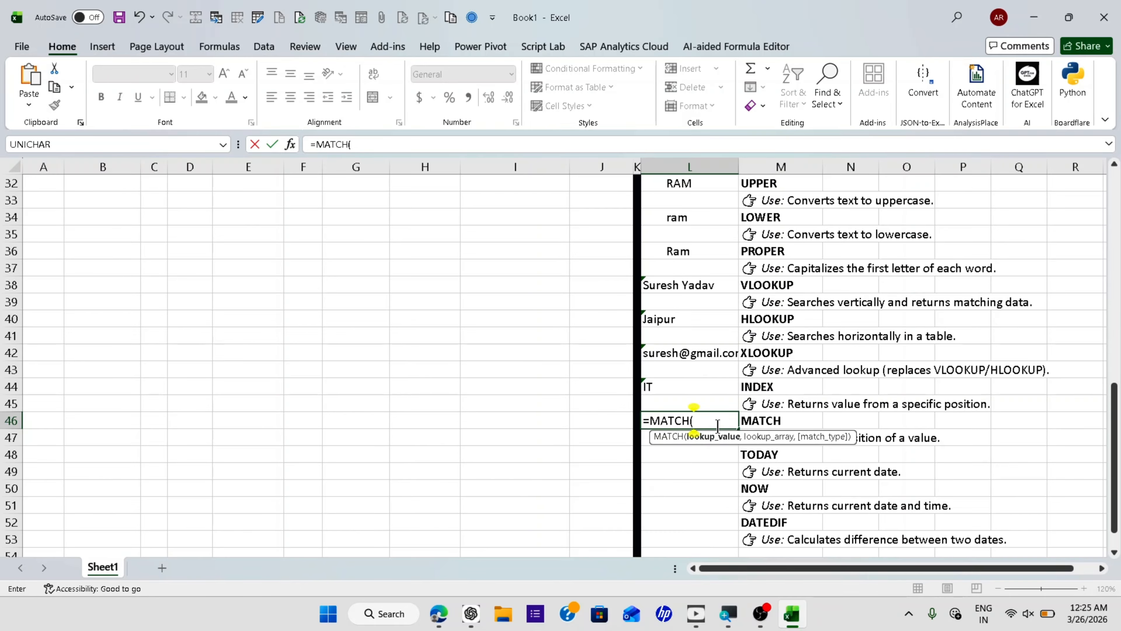
scroll(713, 393, "up", 1)
scroll(714, 389, "up", 9)
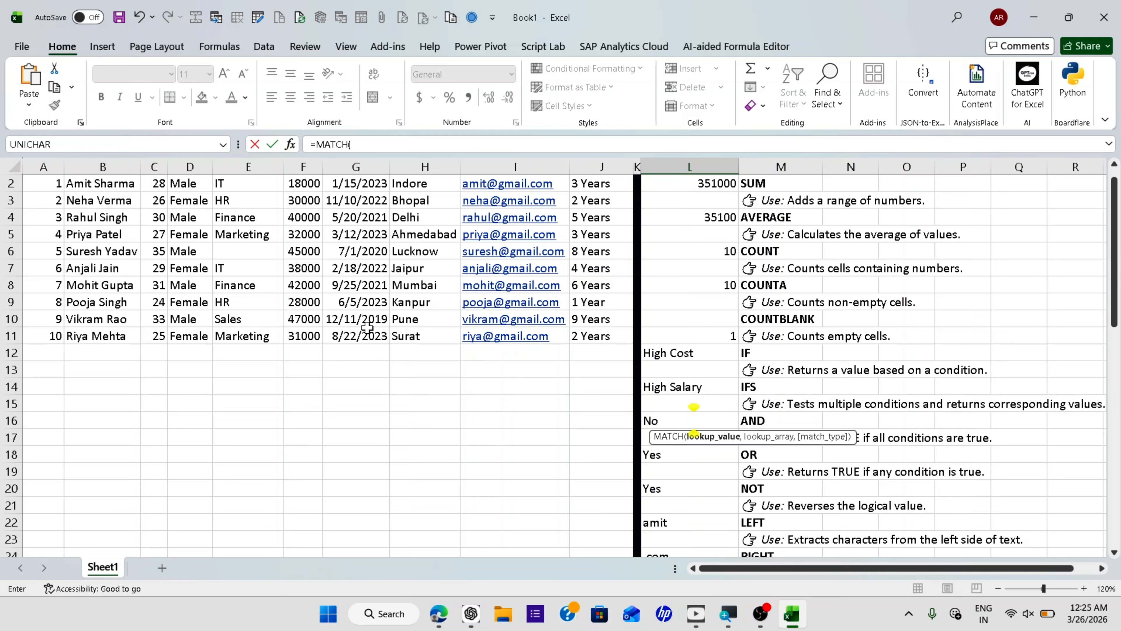
type("5,")
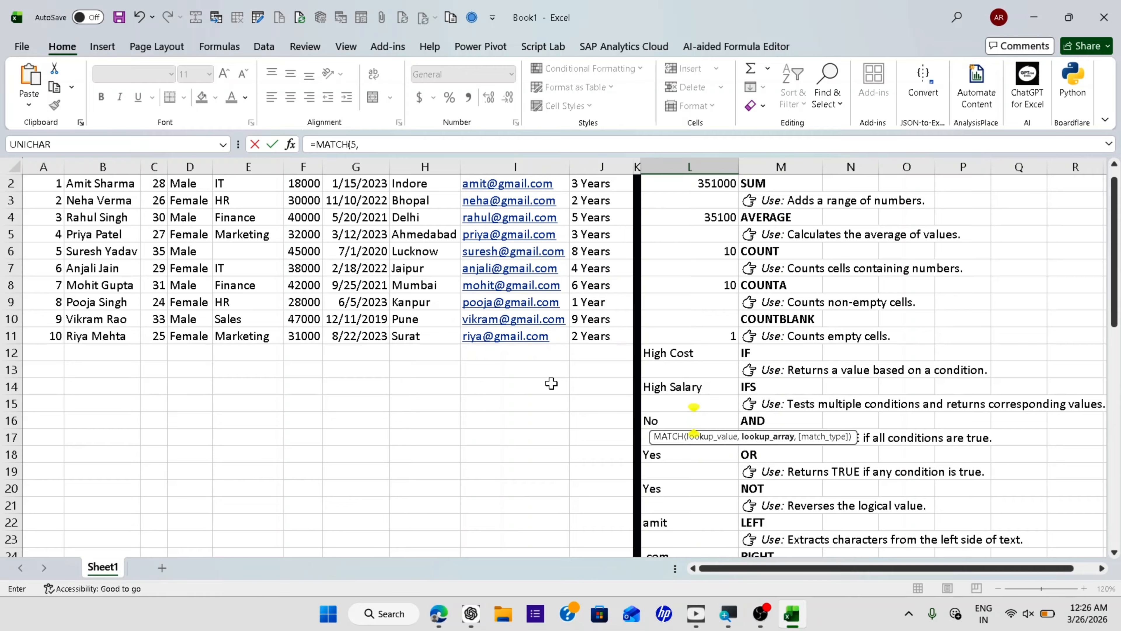
Step: Complete the MATCH formula with the EmpID column A:A as lookup array and 0 for an exact match, and reselect L46
left_click(32, 165)
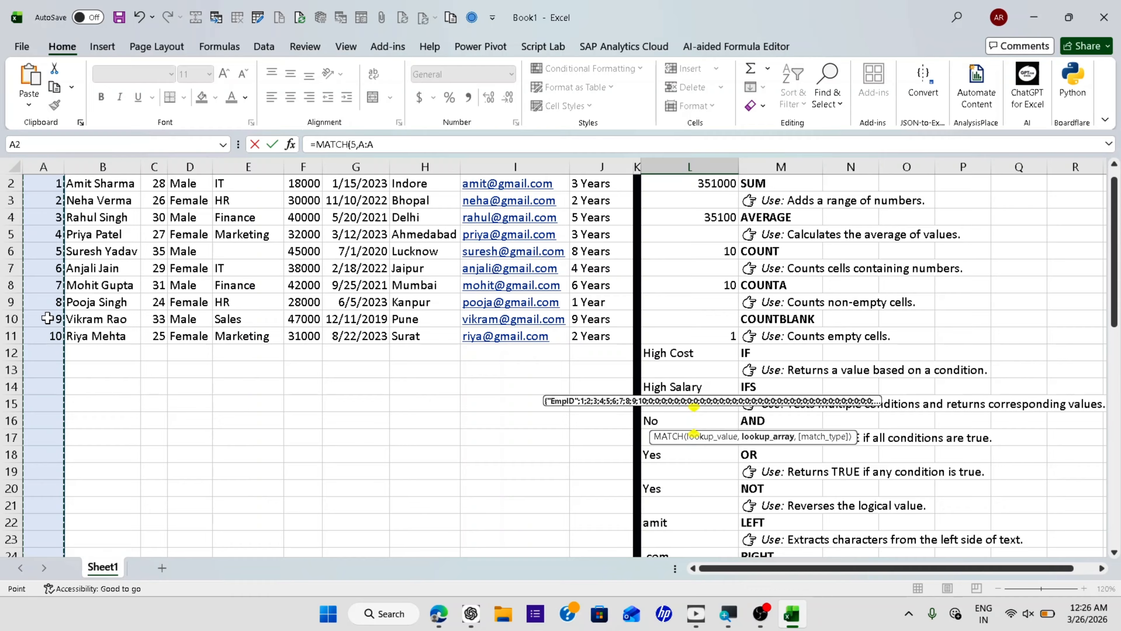
type(",0")
key("Return")
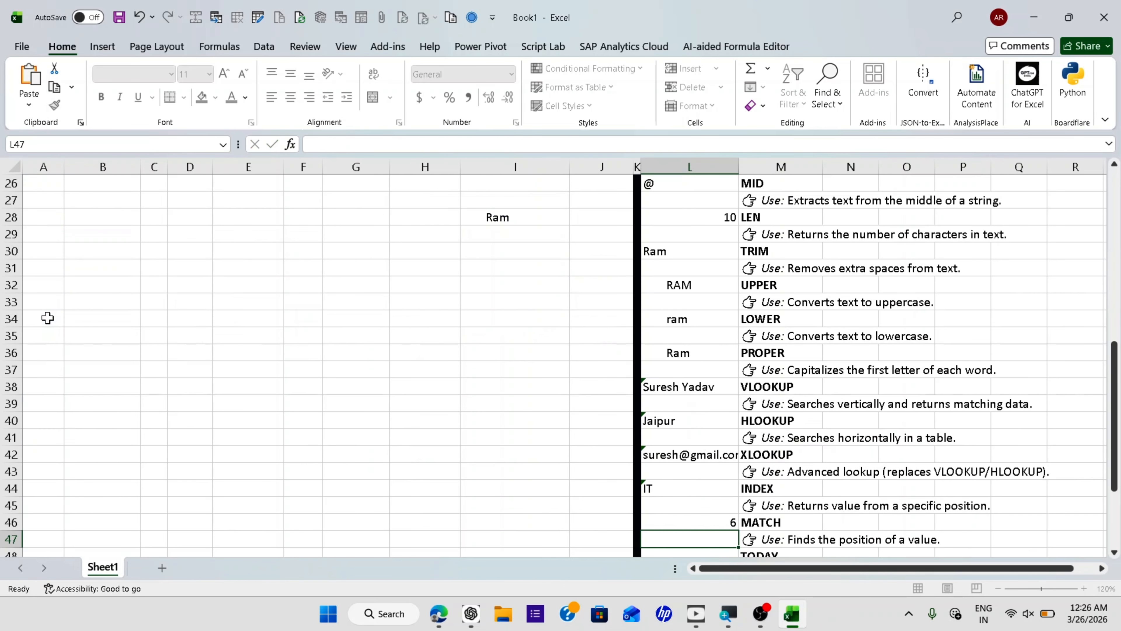
left_click(690, 522)
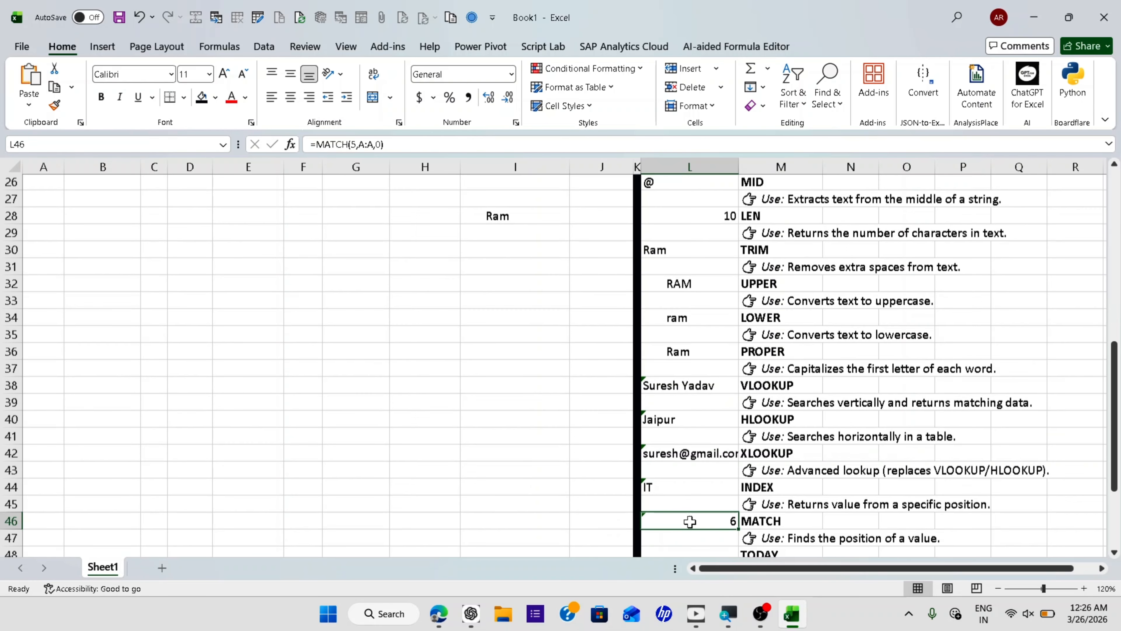
scroll(690, 522, "down", 1)
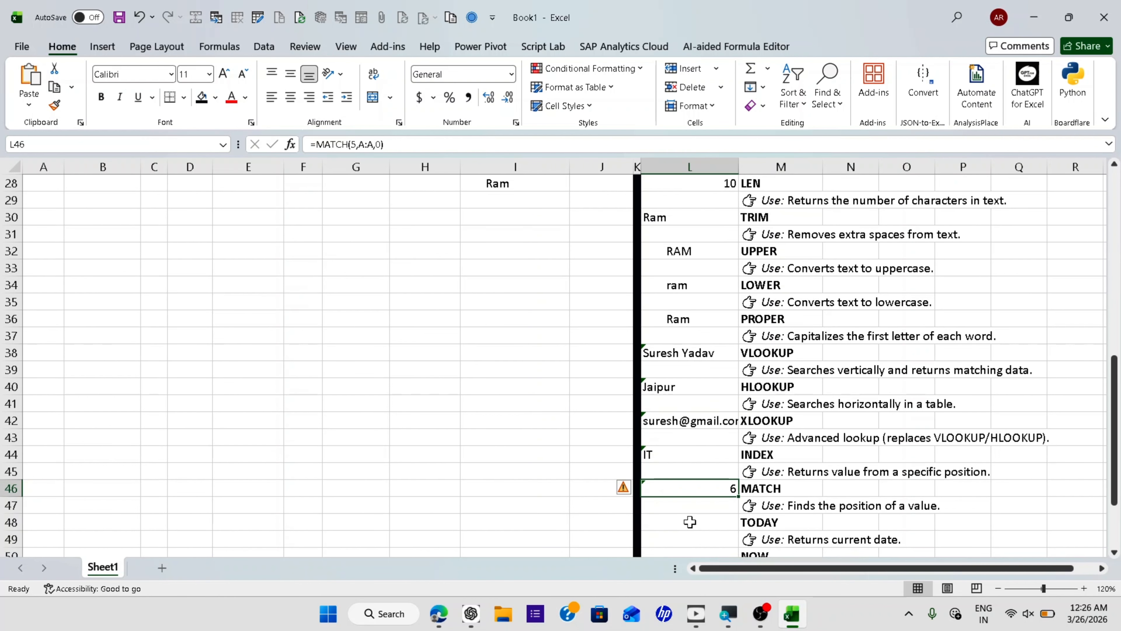
Step: Enter a TODAY formula without arguments in L48, beside the TODAY heading, to return the current date
scroll(690, 522, "down", 2)
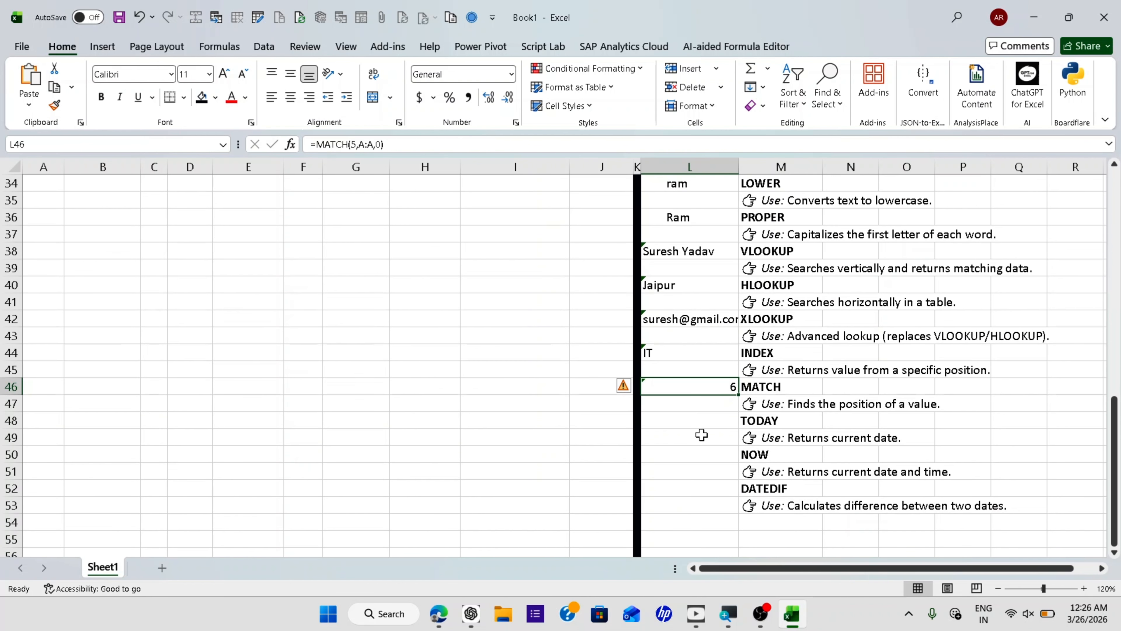
left_click(705, 422)
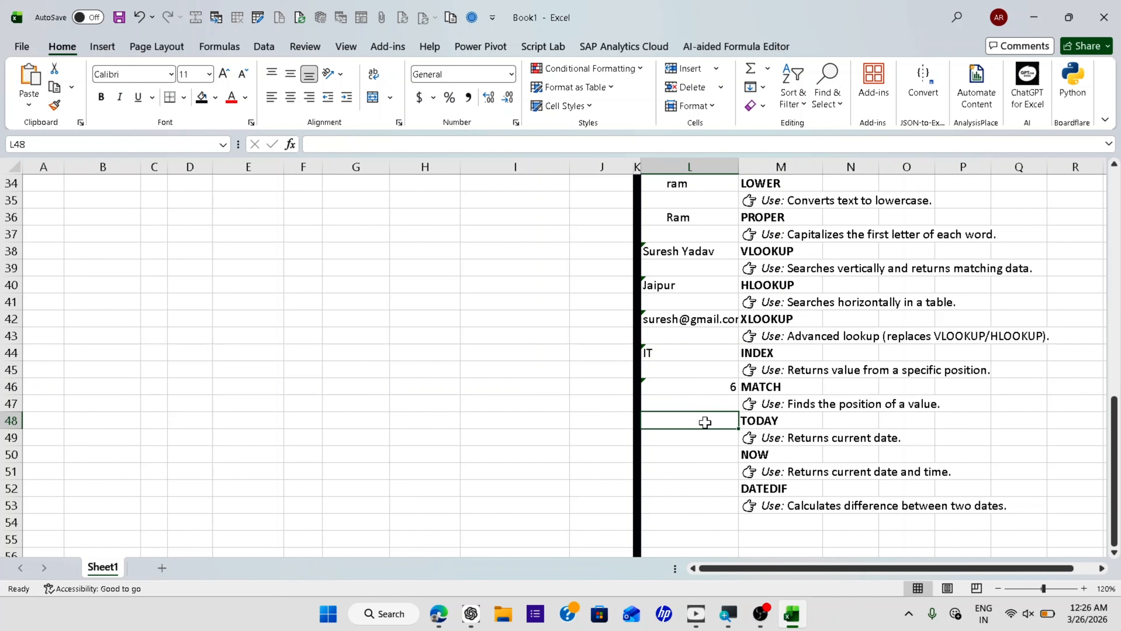
type("=today")
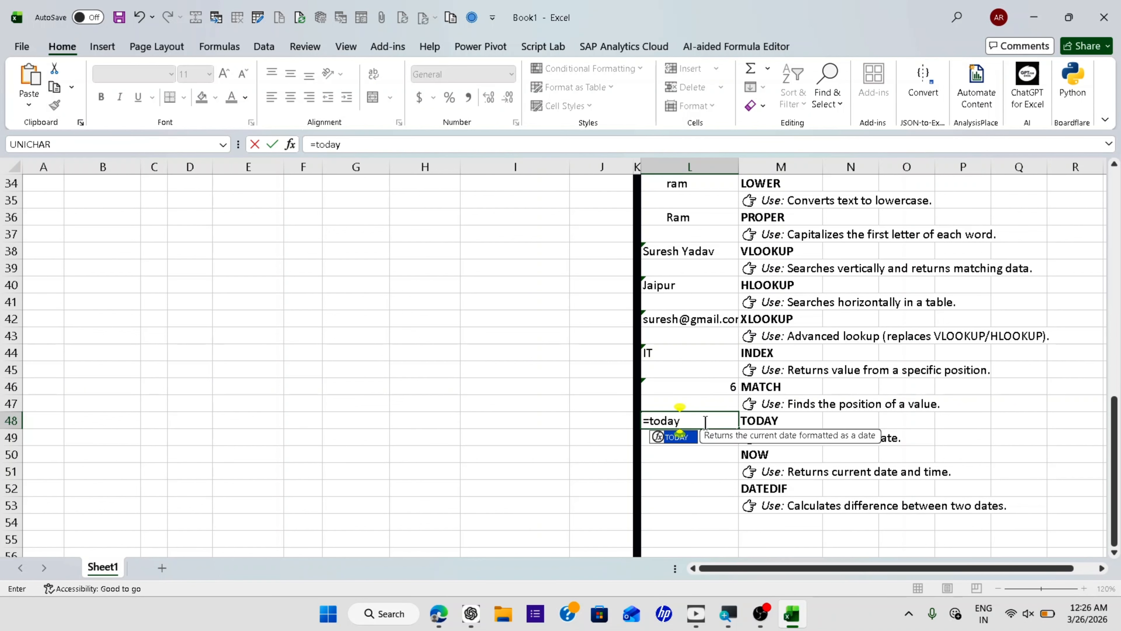
key("Tab")
type(")")
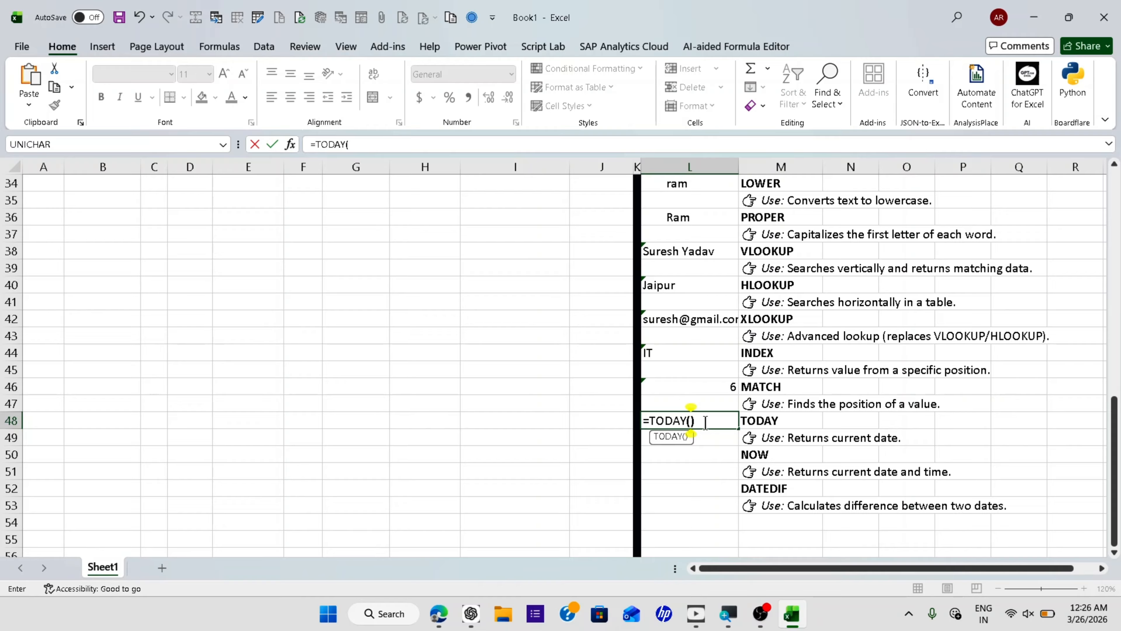
key("Return")
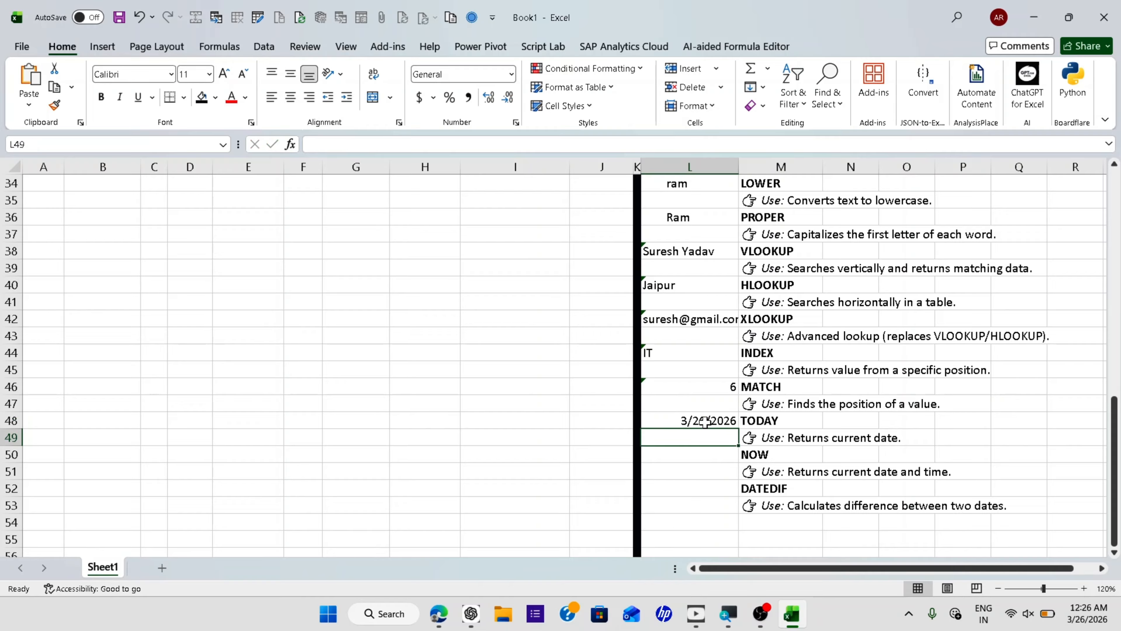
Step: Enter a NOW formula without arguments in L50, beside the NOW heading, to return the current date and time
left_click(718, 452)
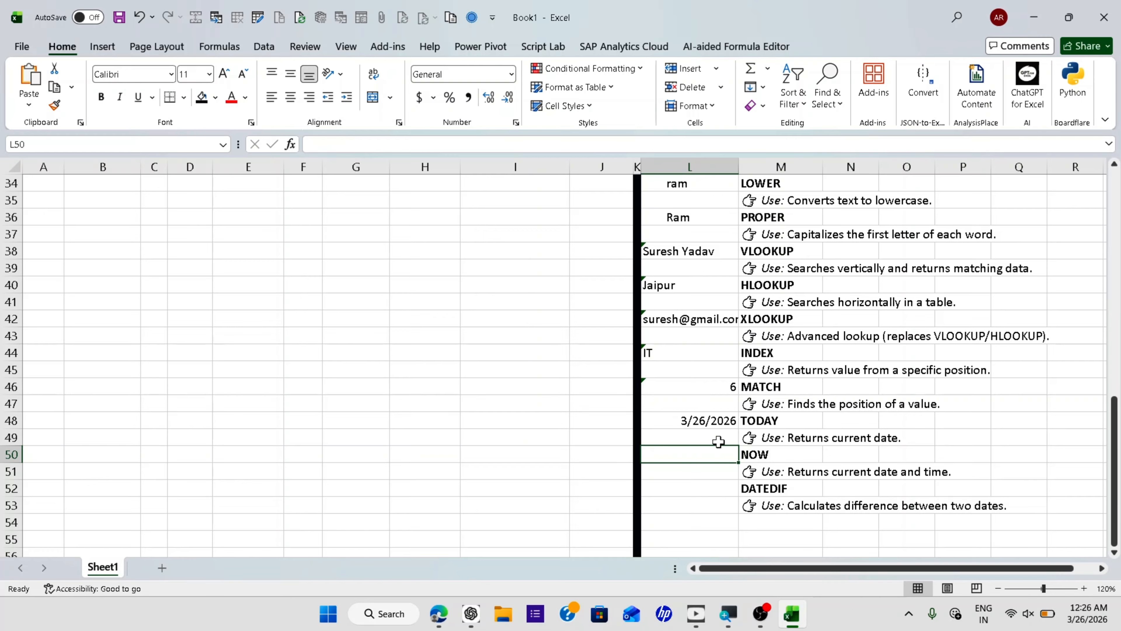
type("=now")
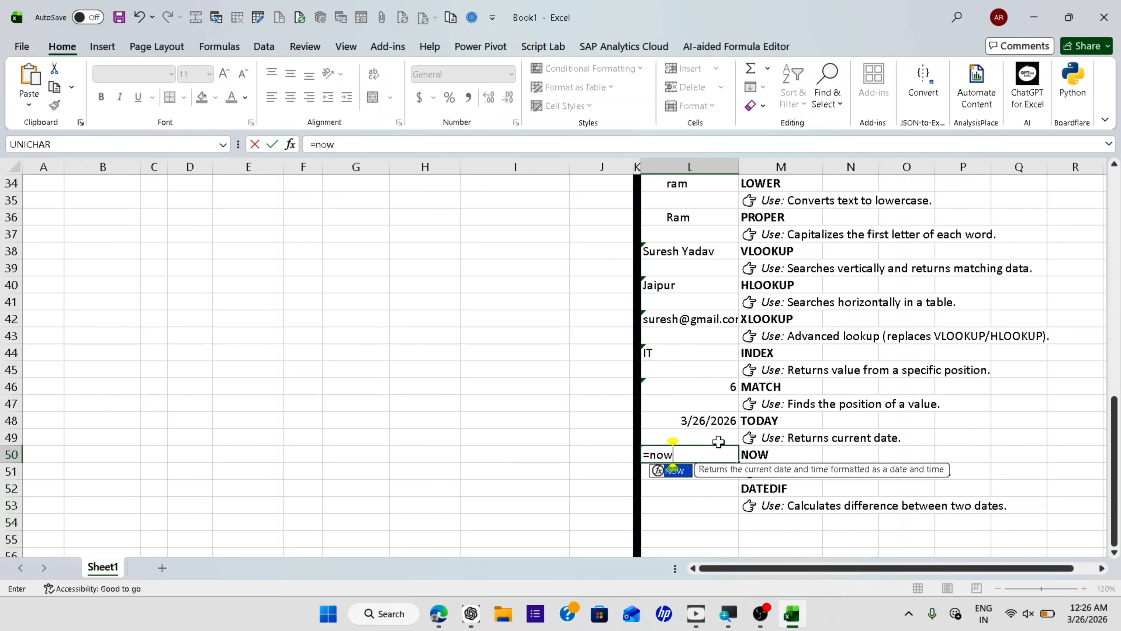
key("Tab")
type(")")
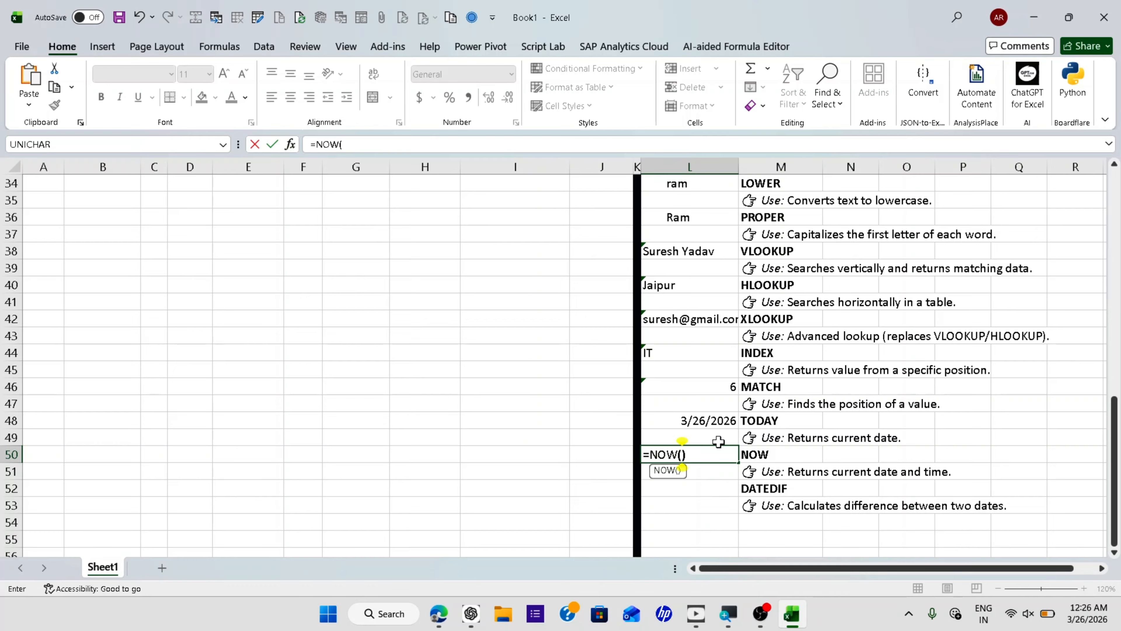
key("Return")
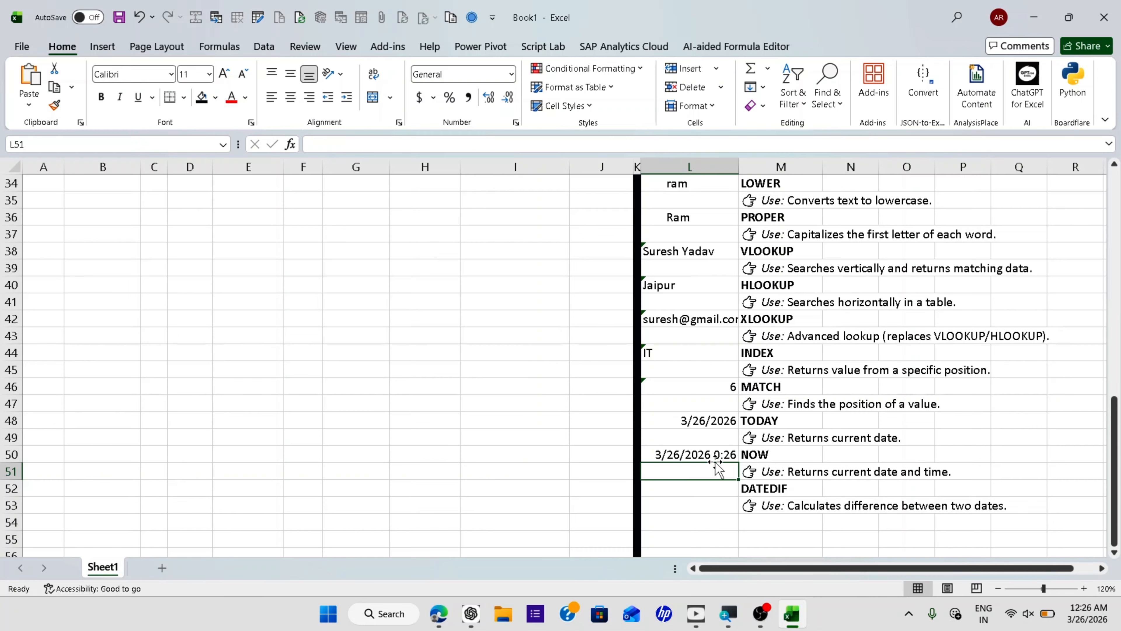
Step: Select L52 beside the DATEDIF heading and go back to the employee table at the start of the sheet
left_click(697, 488)
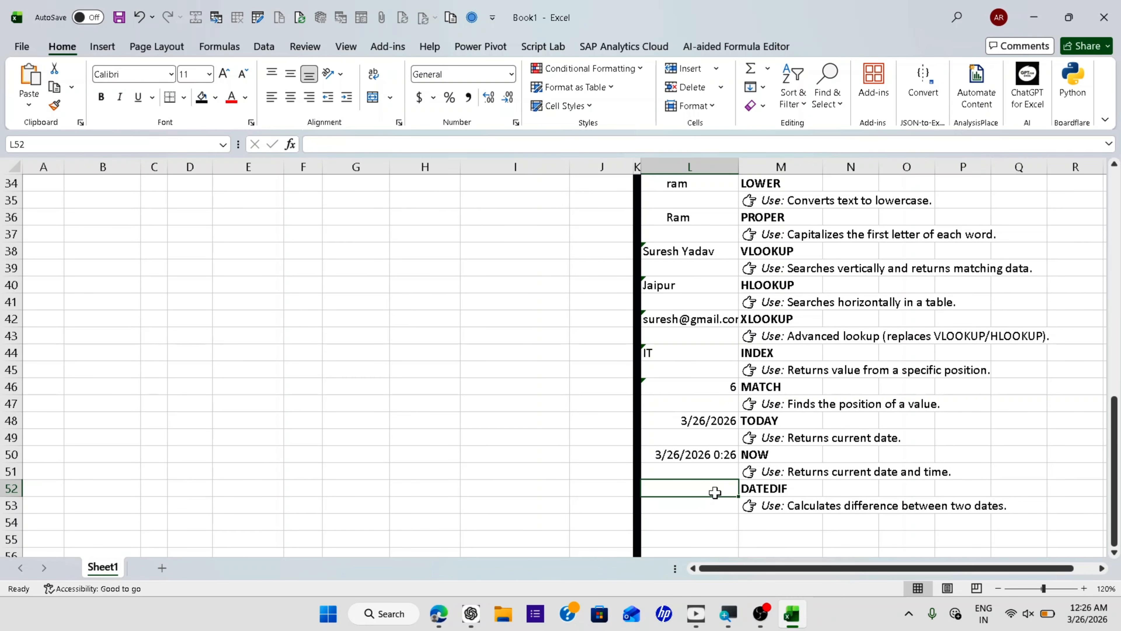
scroll(715, 492, "up", 11)
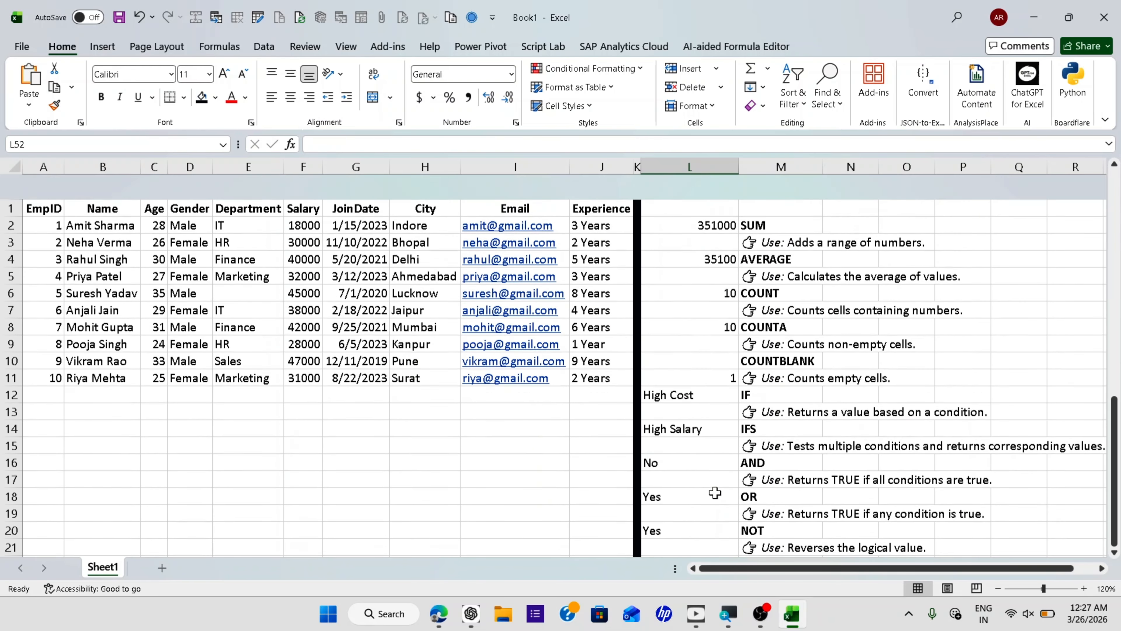